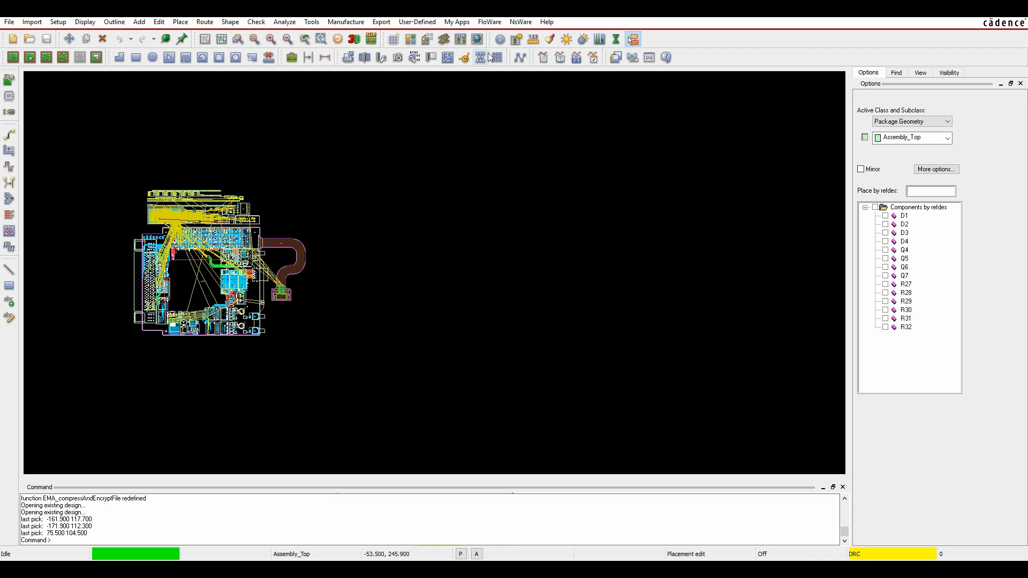
left_click(180, 23)
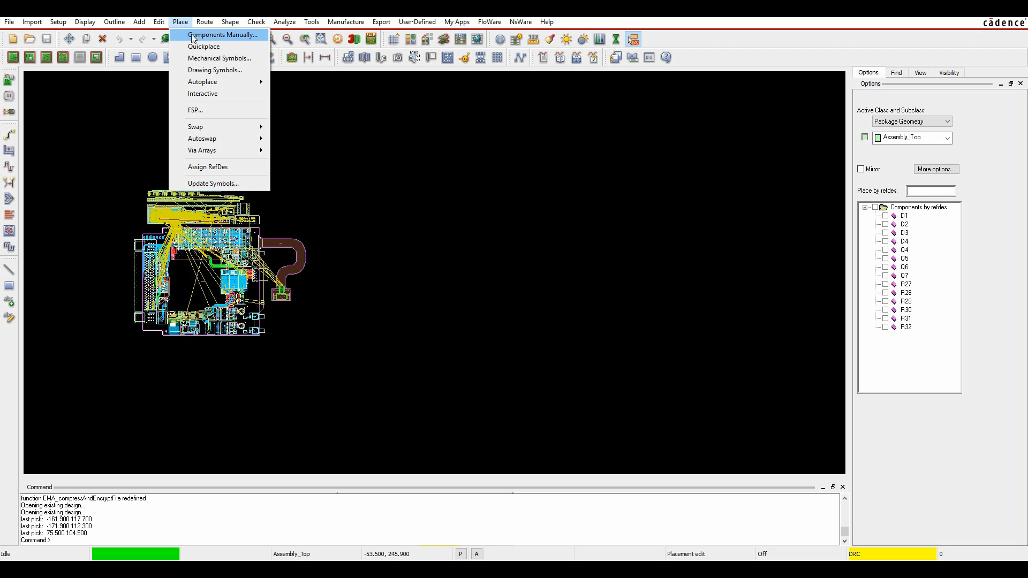
left_click(517, 149)
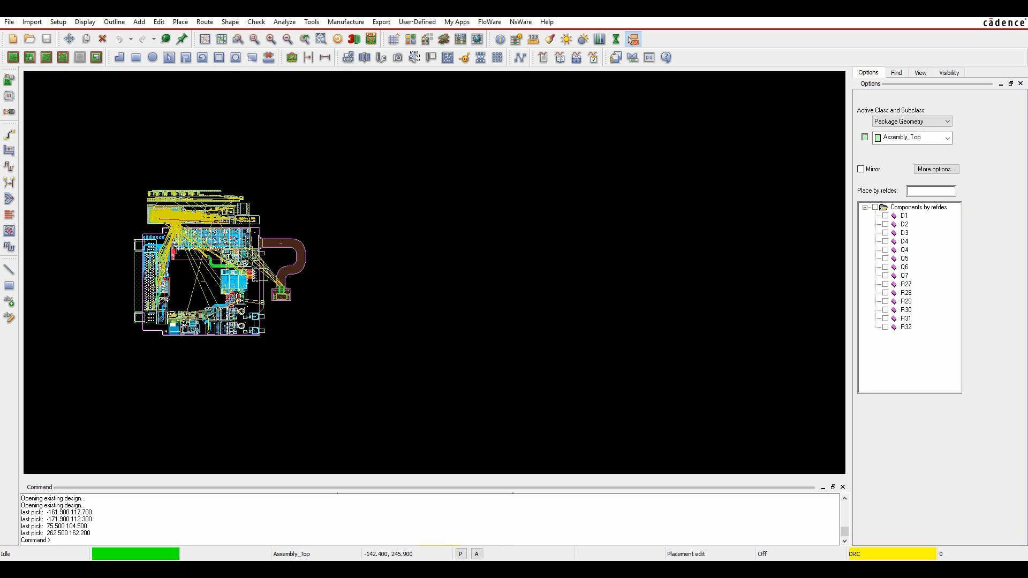
left_click(231, 22)
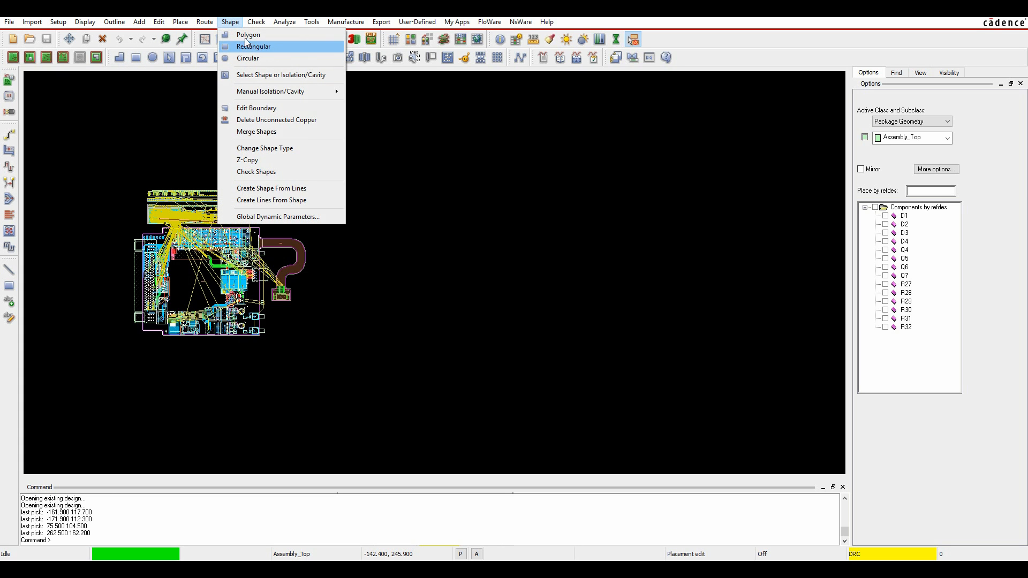
left_click(374, 119)
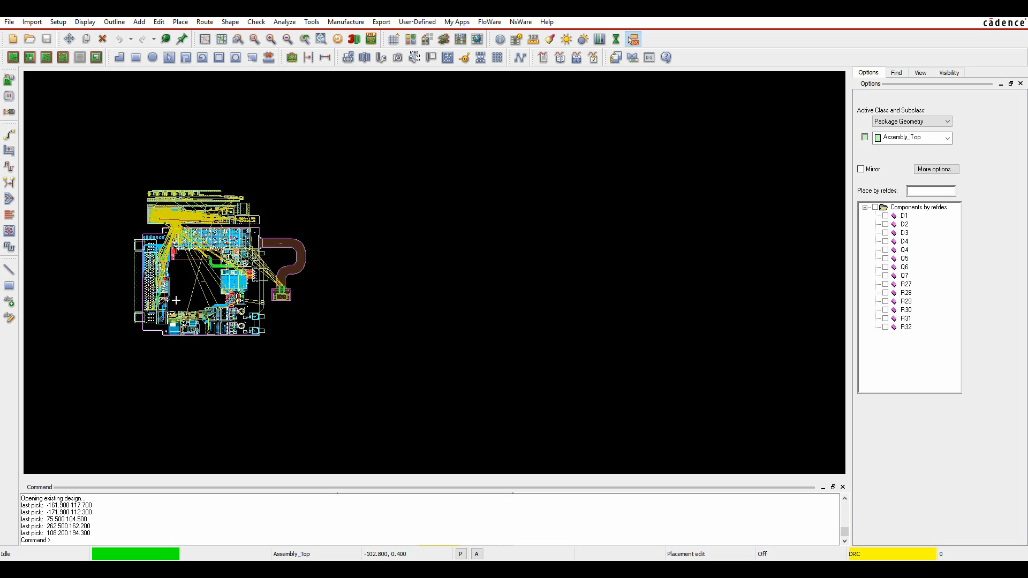
scroll(264, 368, "up", 2)
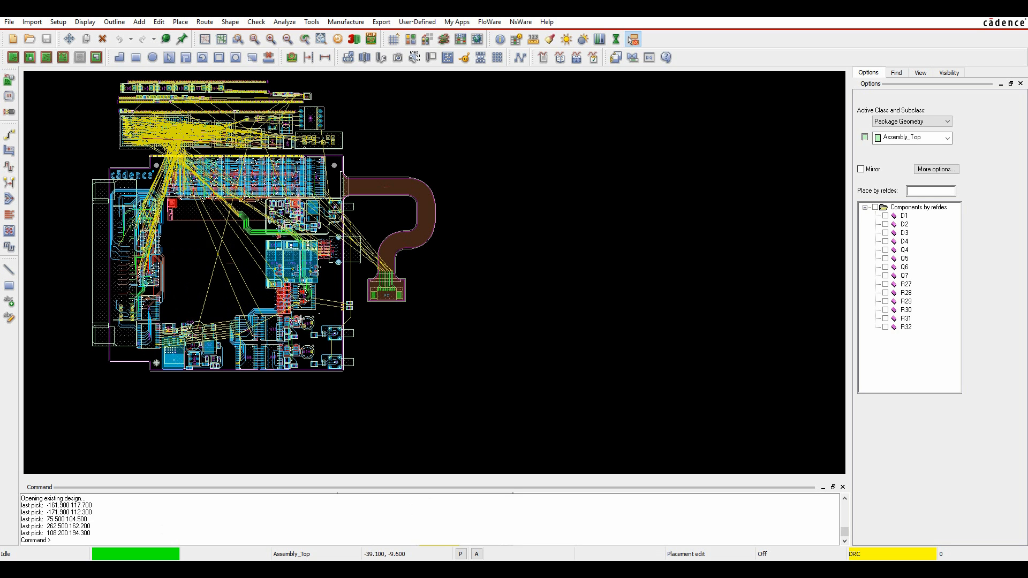
right_click(373, 294)
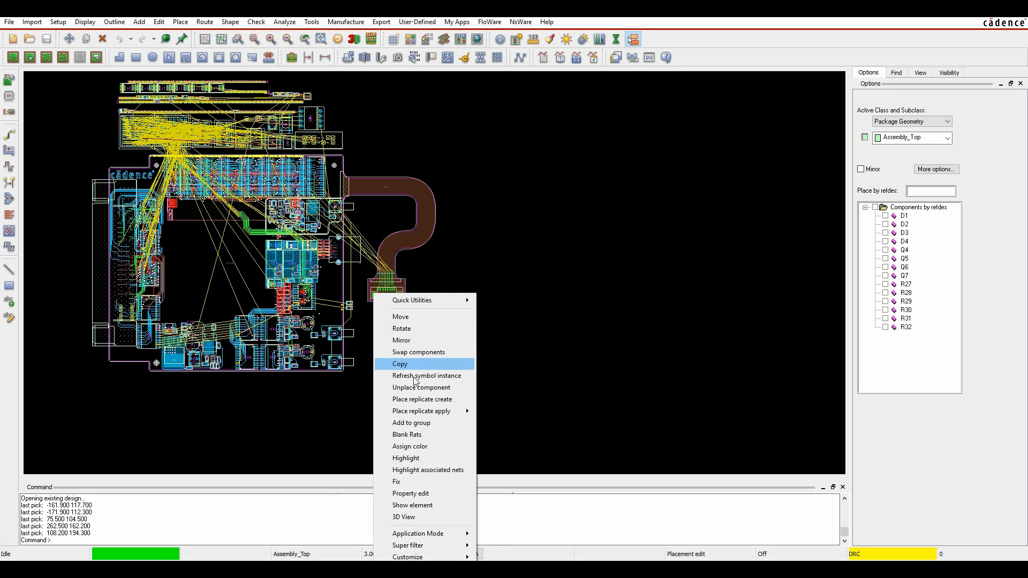
left_click(525, 361)
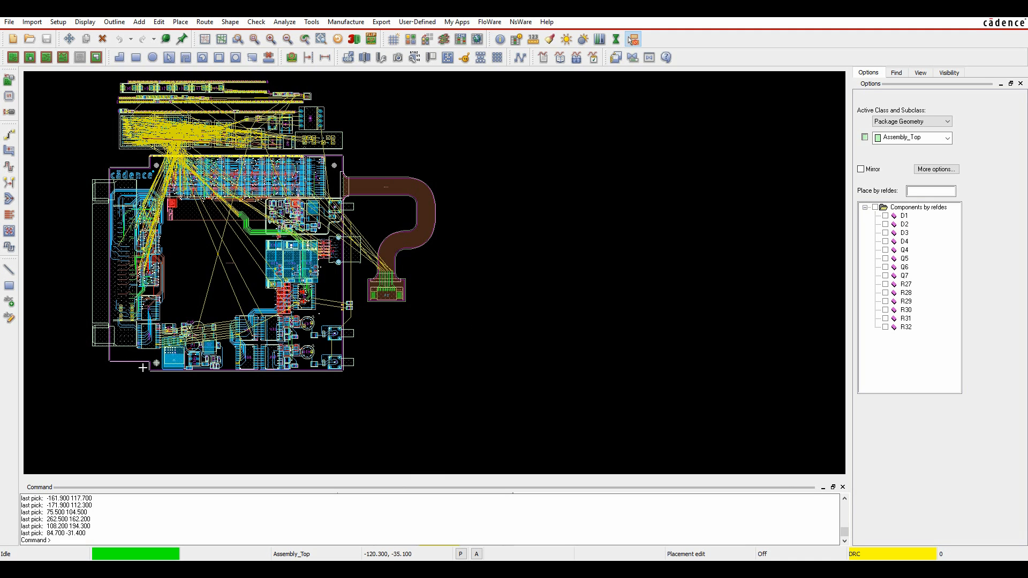
Examine the board's routing, memory area, U29–U31 pads and the flex section with connector P2 up close.
scroll(113, 247, "up", 5)
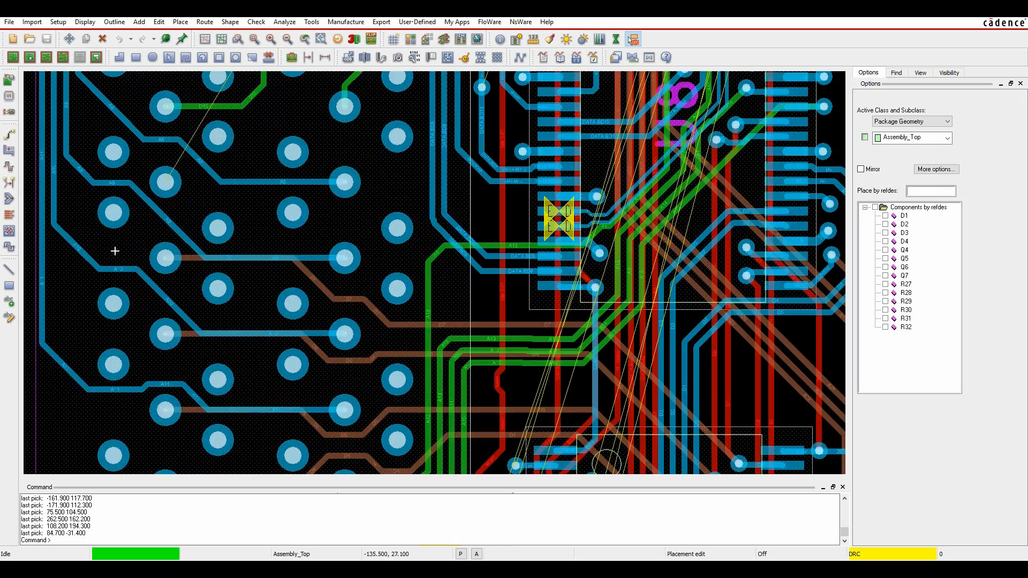
scroll(117, 251, "down", 5)
scroll(295, 271, "up", 6)
scroll(295, 271, "down", 4)
scroll(154, 114, "up", 6)
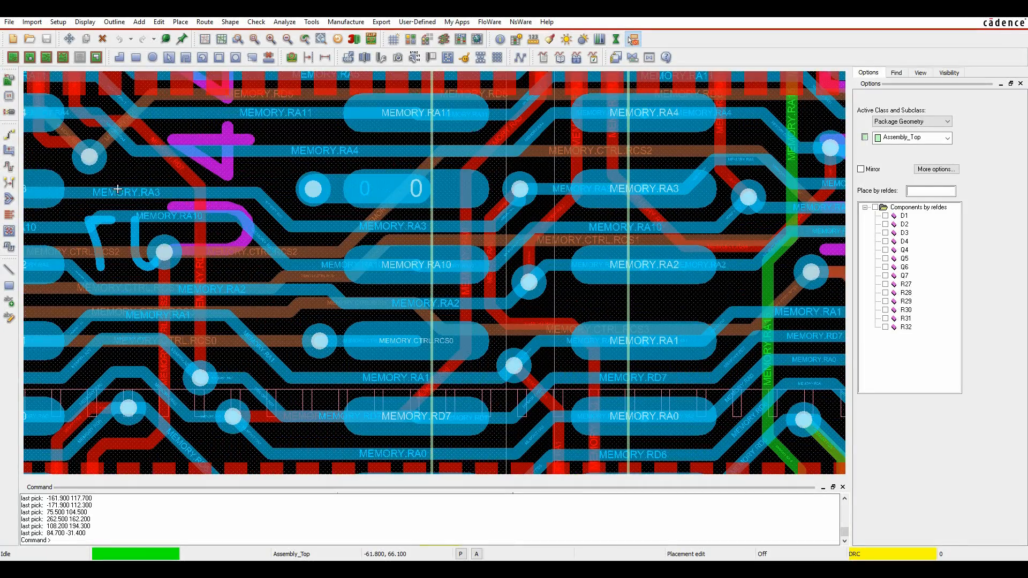
scroll(395, 264, "down", 5)
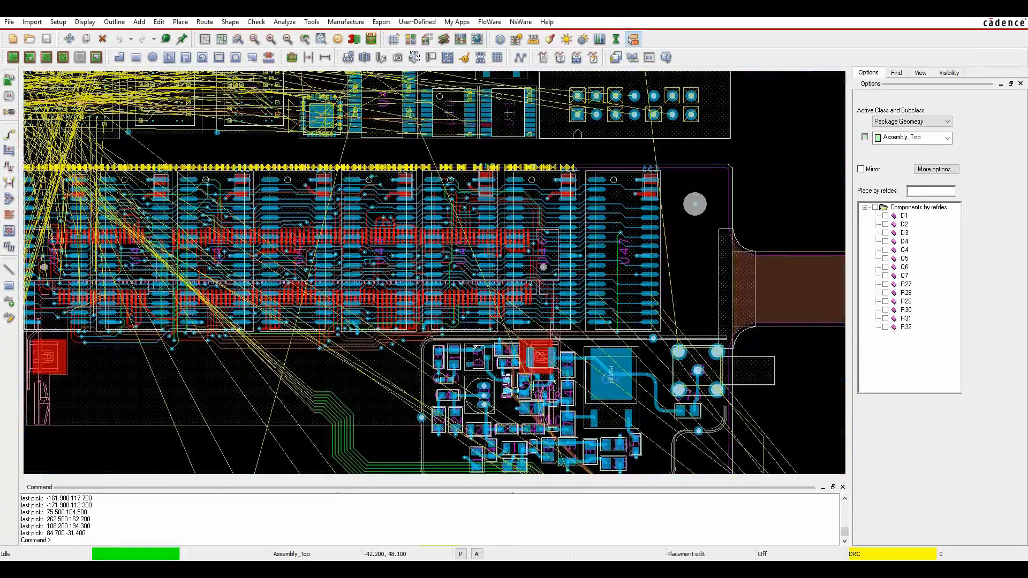
scroll(164, 149, "up", 6)
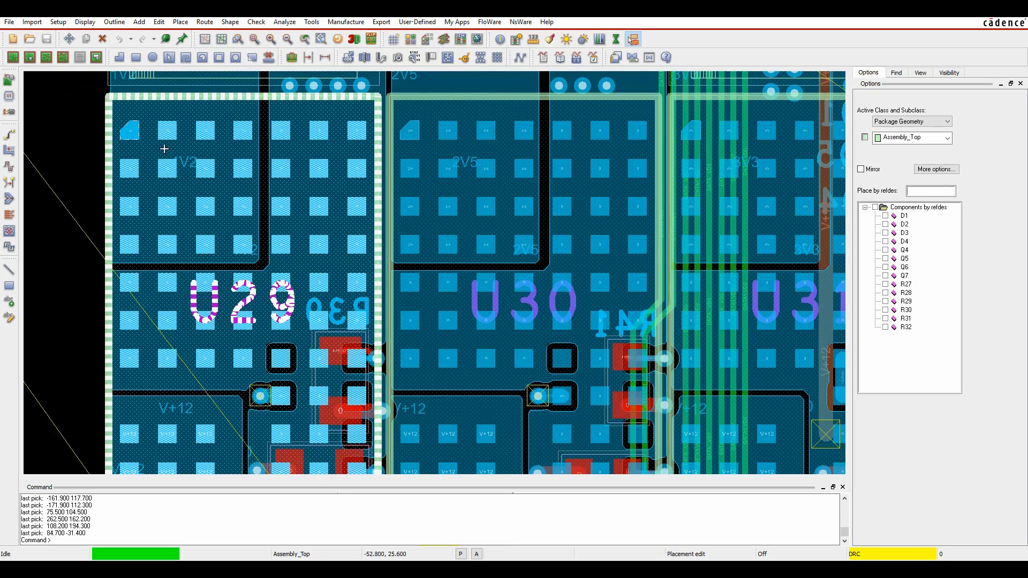
scroll(164, 149, "down", 5)
scroll(397, 328, "up", 2)
mouse_move(492, 382)
middle_mouse_down()
mouse_move(531, 394)
mouse_move(496, 390)
middle_mouse_up()
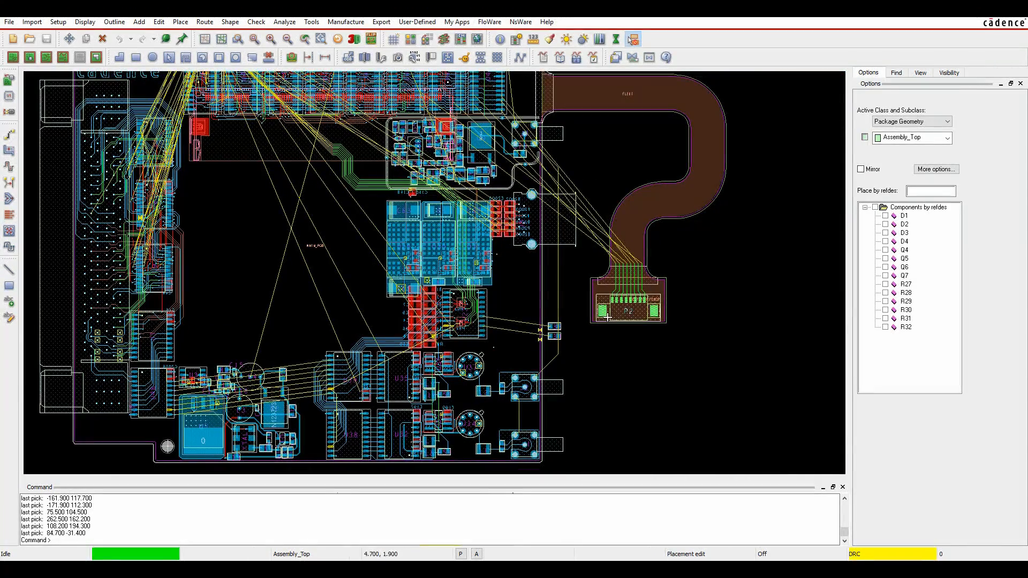
scroll(448, 322, "down", 2)
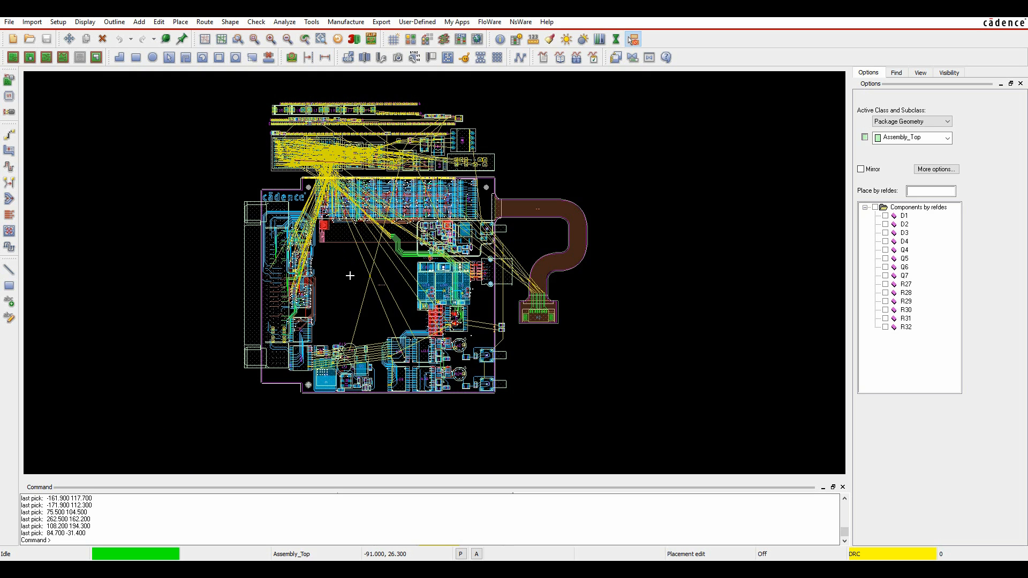
Pick D1 from the unplaced components and place it on the top layer directly beside R34.
scroll(514, 334, "up", 2)
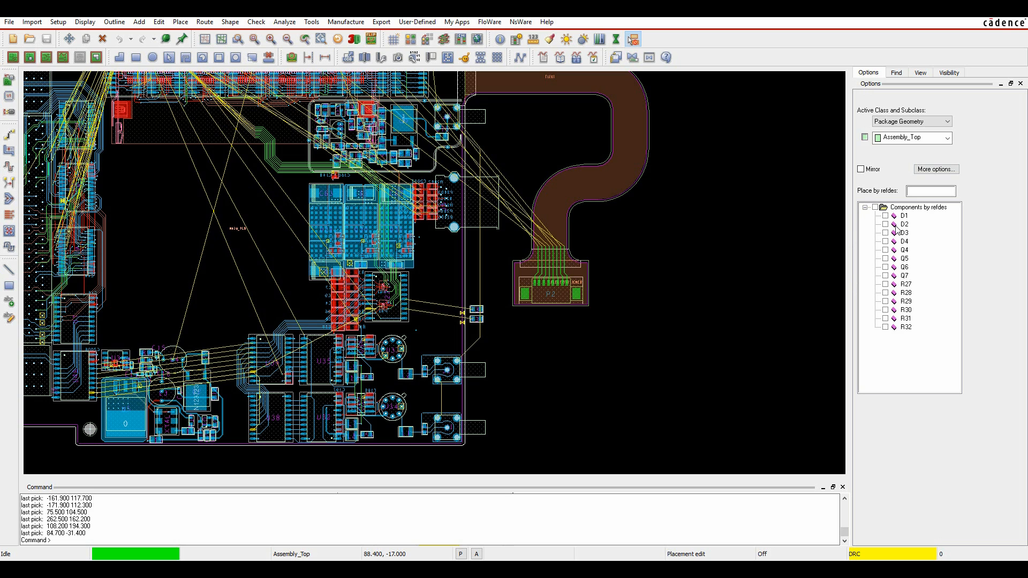
left_click(886, 216)
scroll(483, 342, "up", 2)
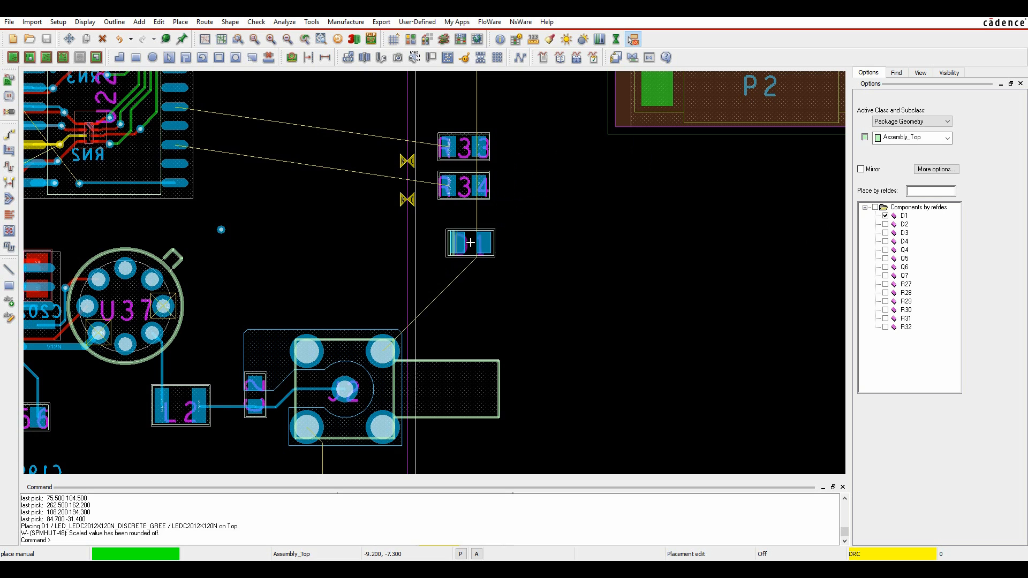
left_click(520, 186)
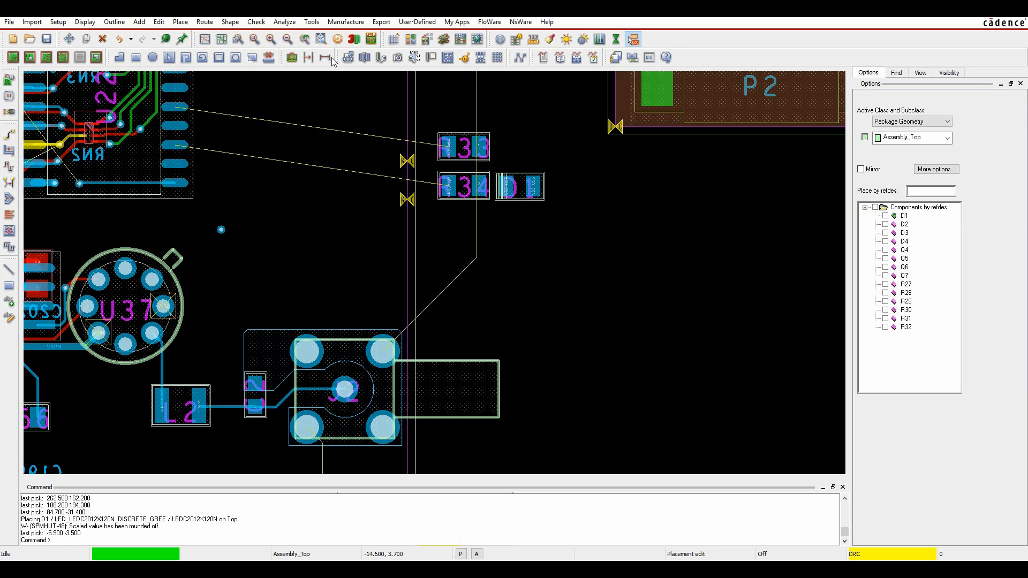
Start manual component placement and choose D2 from the list of unplaced components.
left_click(181, 22)
left_click(187, 35)
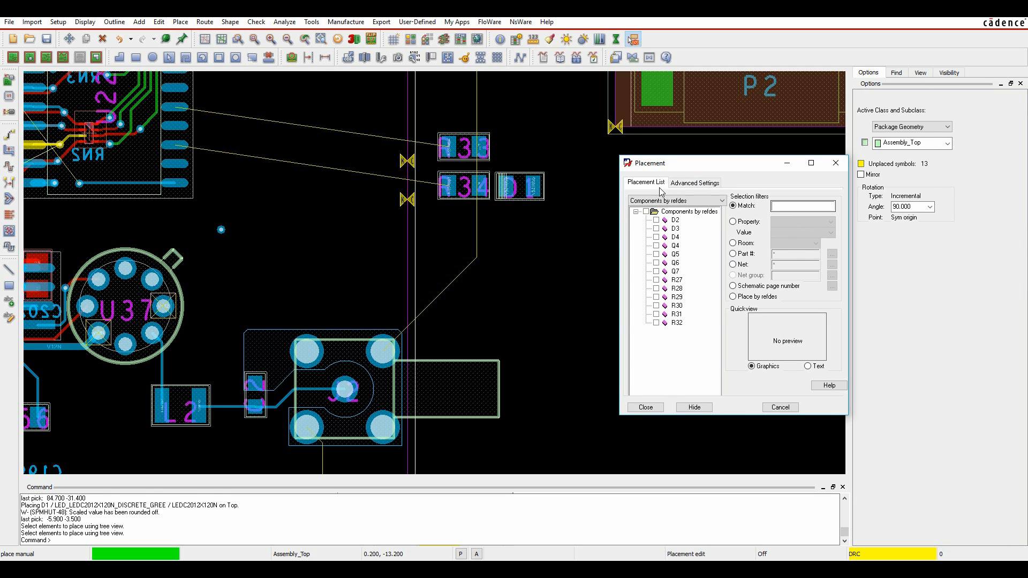
left_click(657, 220)
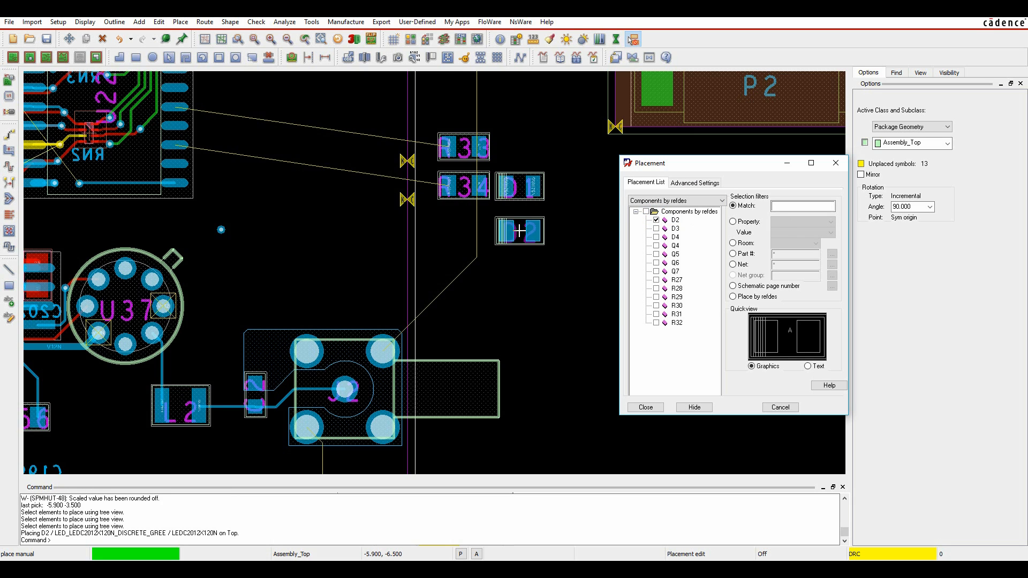
Try mirroring D2 to the bottom layer and back to the top, and rotating it before placement.
right_click(520, 232)
left_click(571, 335)
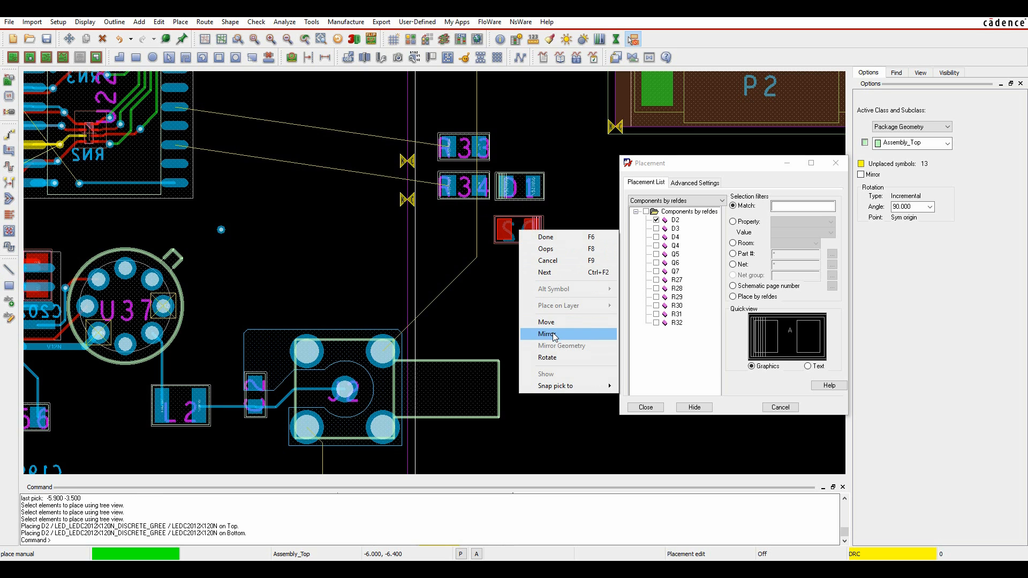
left_click(548, 334)
right_click(512, 215)
left_click(543, 340)
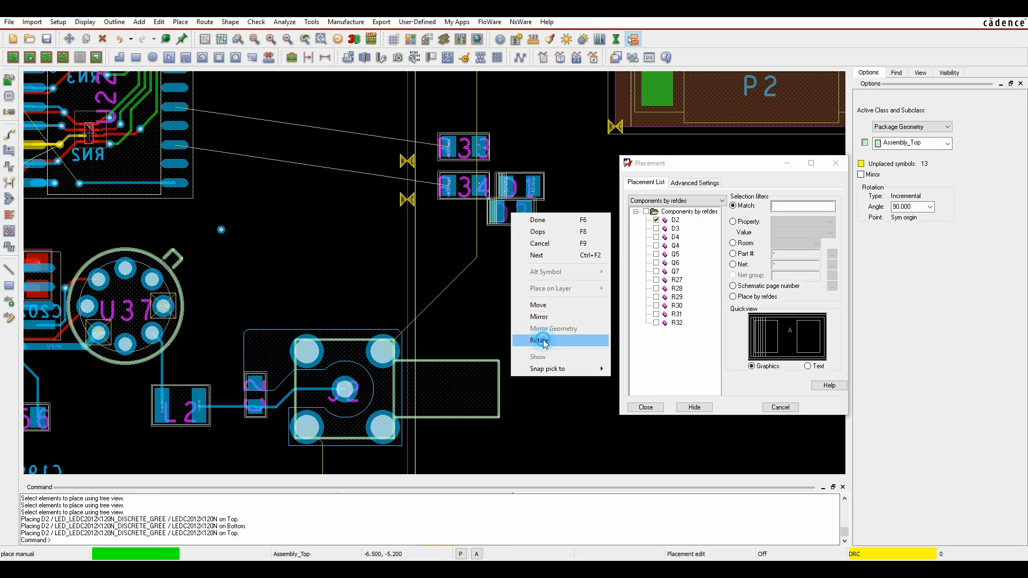
left_click(441, 168)
Spin D2 to 0 degrees with the incremental rotation angle set to 11, and place it directly below R34.
right_click(508, 270)
left_click(547, 398)
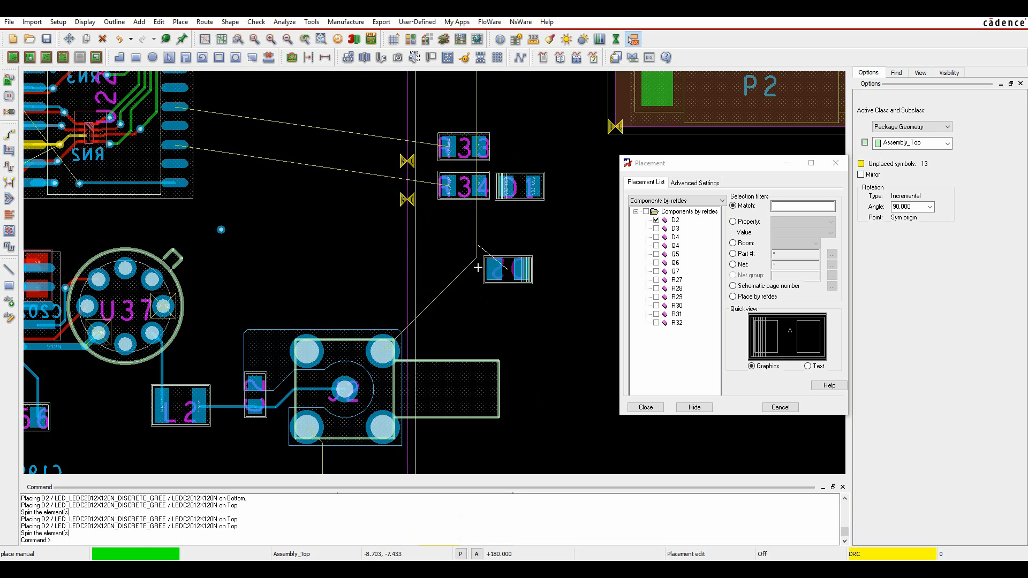
double_click(910, 207)
type("11")
key("Return")
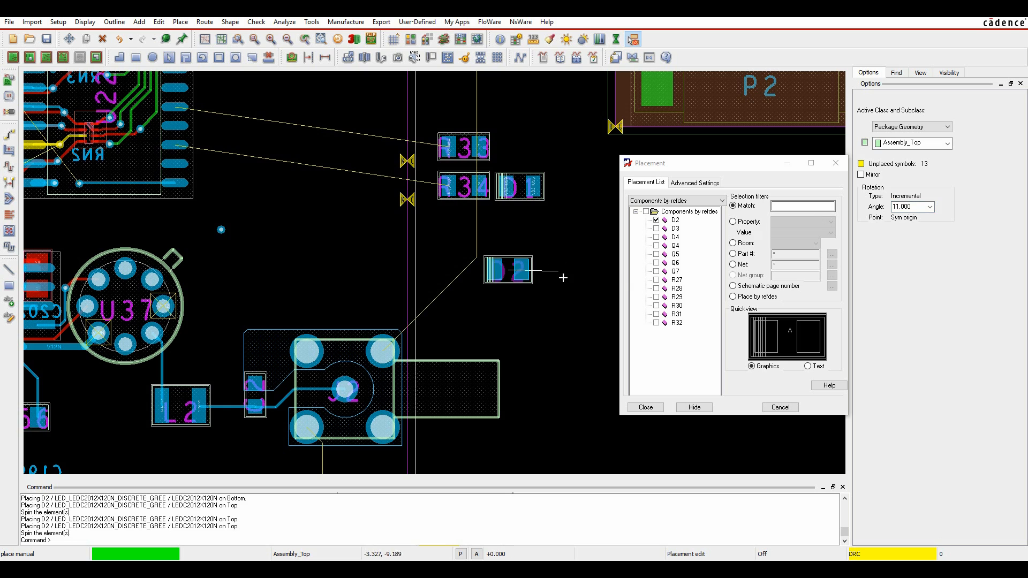
left_click(554, 270)
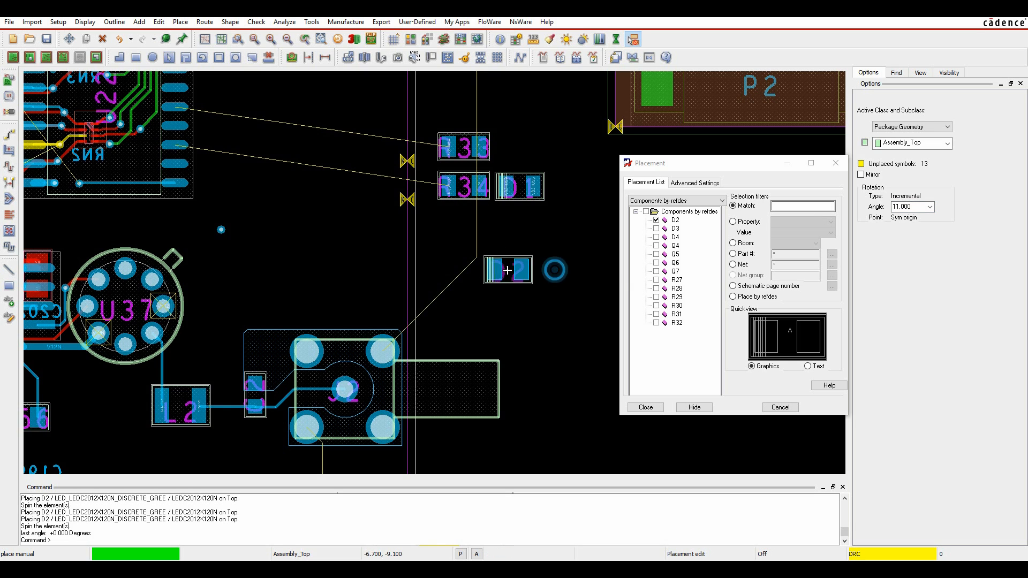
left_click(463, 222)
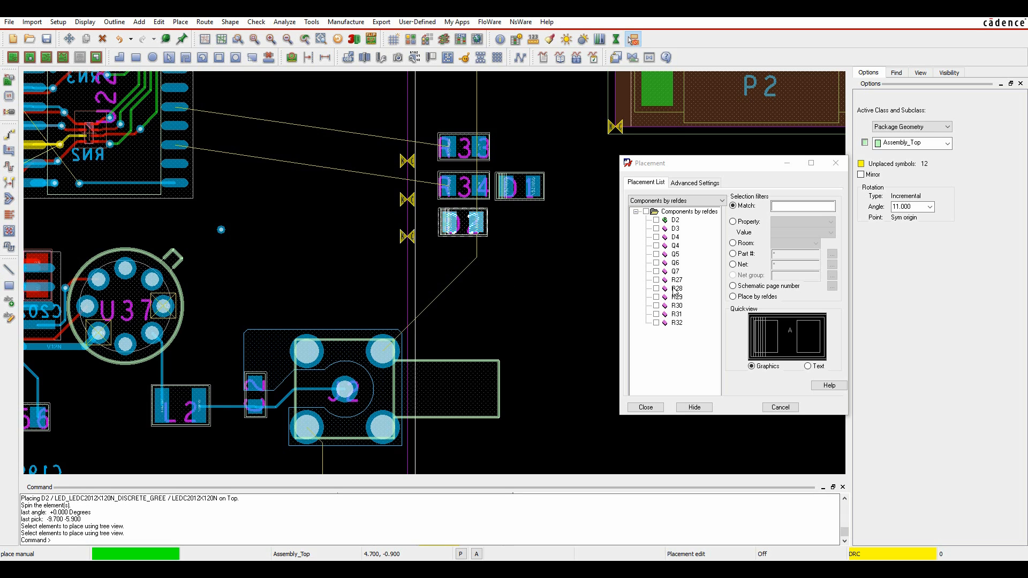
Hide the Placement dialog and, by selecting them in the DATA/LED schematic, place R31 beside D2 and R32 beside R33.
left_click(605, 319)
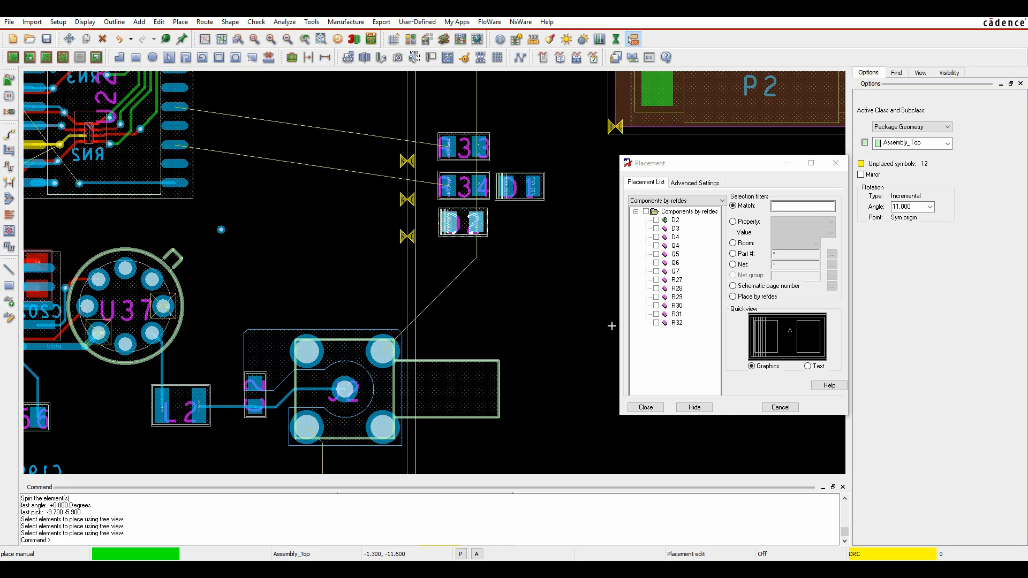
left_click(695, 408)
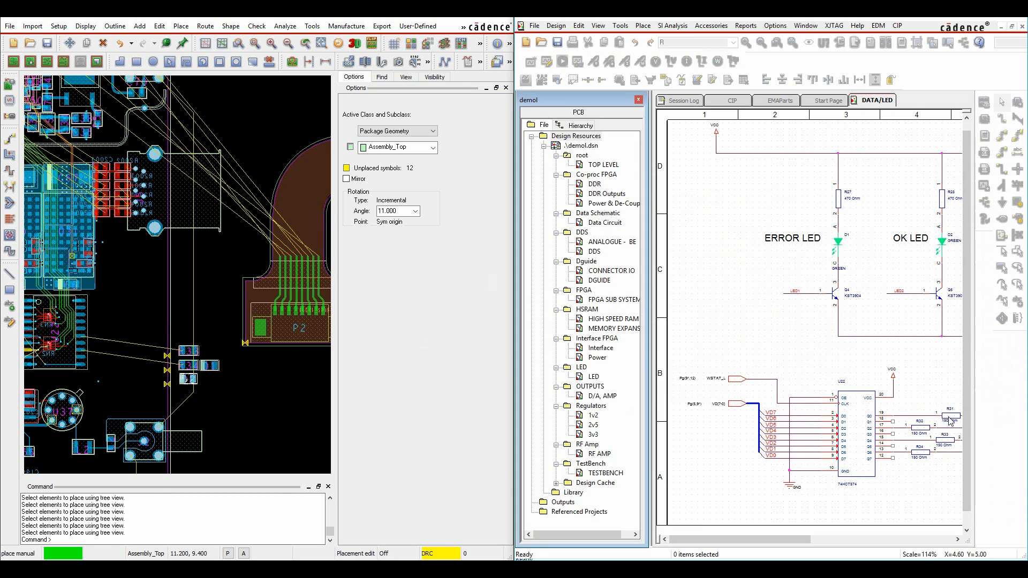
left_click(951, 422)
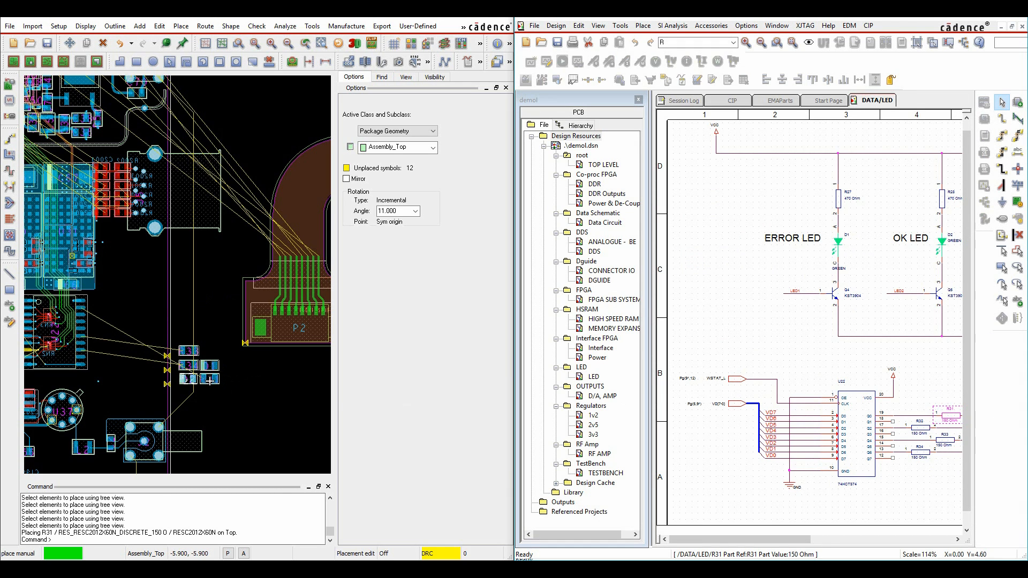
left_click(210, 380)
left_click(922, 431)
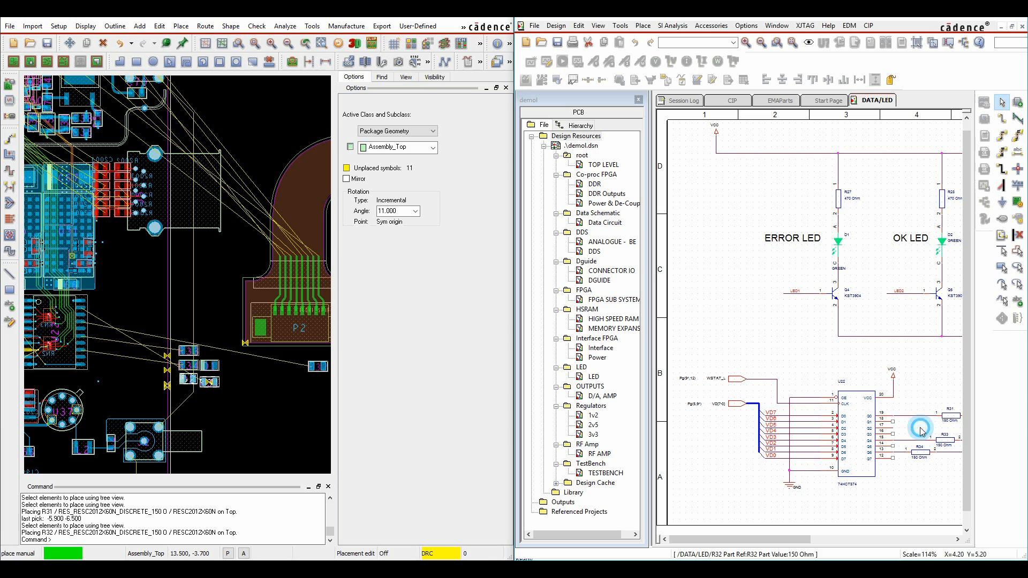
left_click(211, 351)
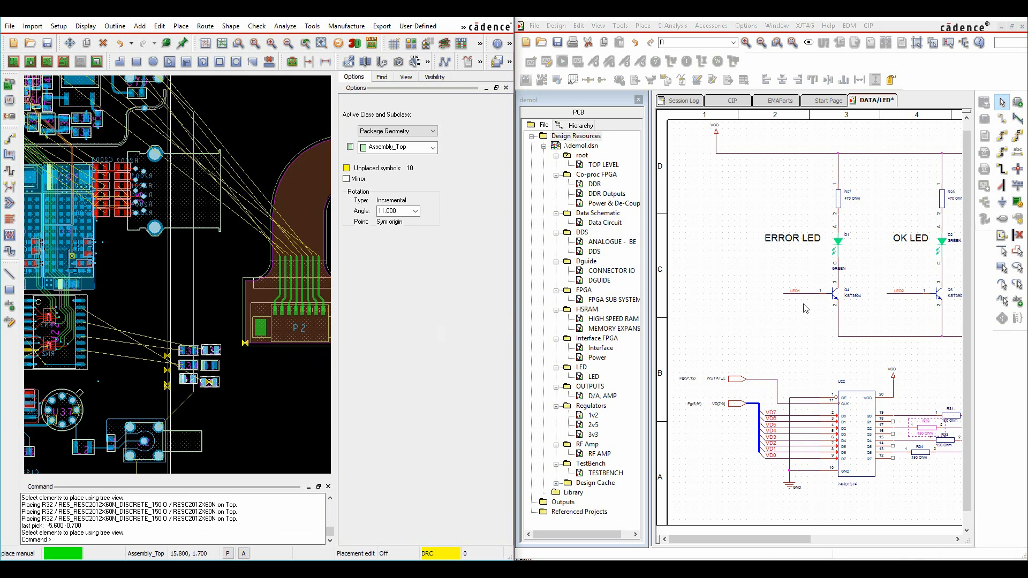
Select the ERROR, OK, TRANSMIT and POWER OK LED circuits together in the schematic for placement.
left_click(797, 326)
scroll(826, 310, "down", 1, "ctrl")
left_click_drag(748, 327, 928, 251)
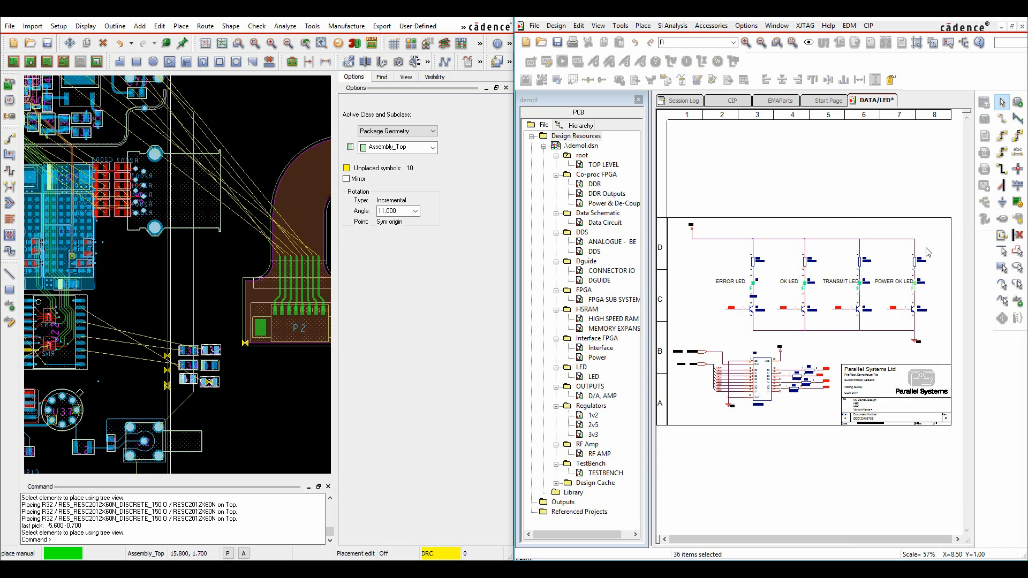
Place D3, D4, Q4 to Q7 and R27 to R30 in two columns above R33 and R32, and finish the placement command.
left_click(211, 335)
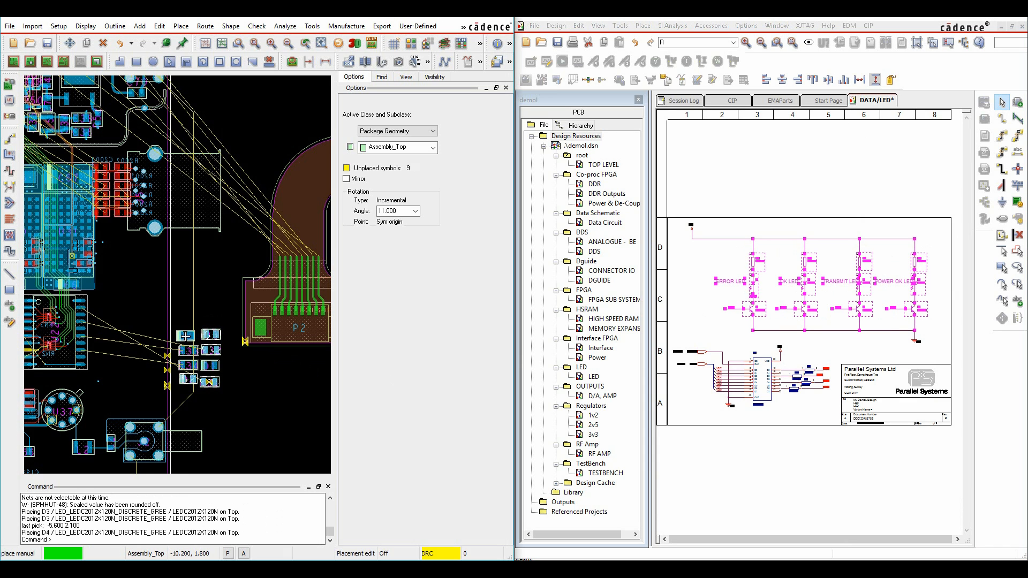
left_click(187, 335)
left_click(187, 312)
left_click(211, 311)
left_click(209, 287)
left_click(187, 288)
left_click(184, 271)
left_click(209, 266)
left_click(211, 253)
left_click(185, 255)
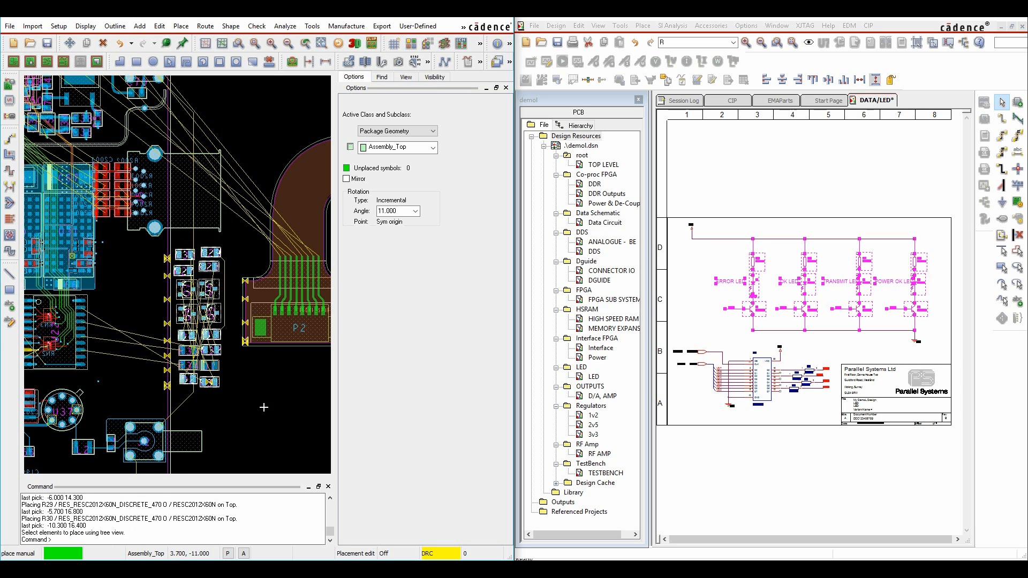
right_click(257, 388)
left_click(271, 394)
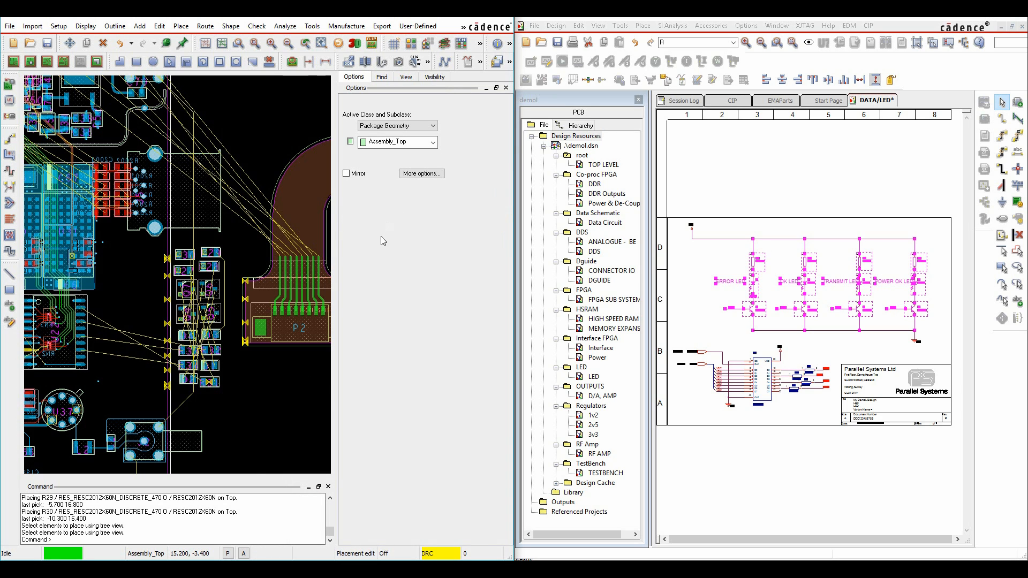
Clear the schematic selection, and cross-probe R28, D1 and Q4 from the schematic to locate them on the PCB.
left_click(696, 314)
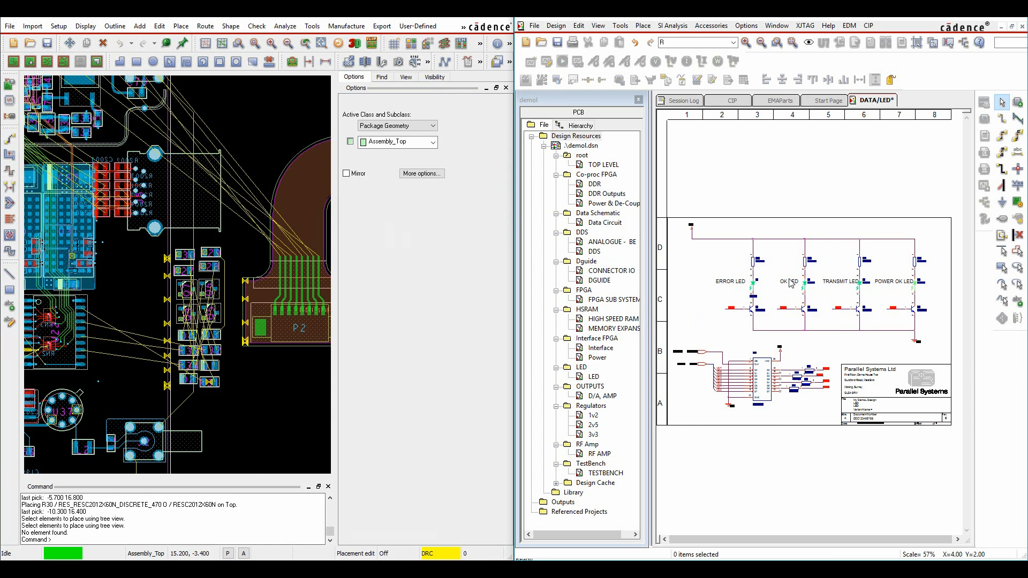
scroll(791, 282, "up", 2, "ctrl")
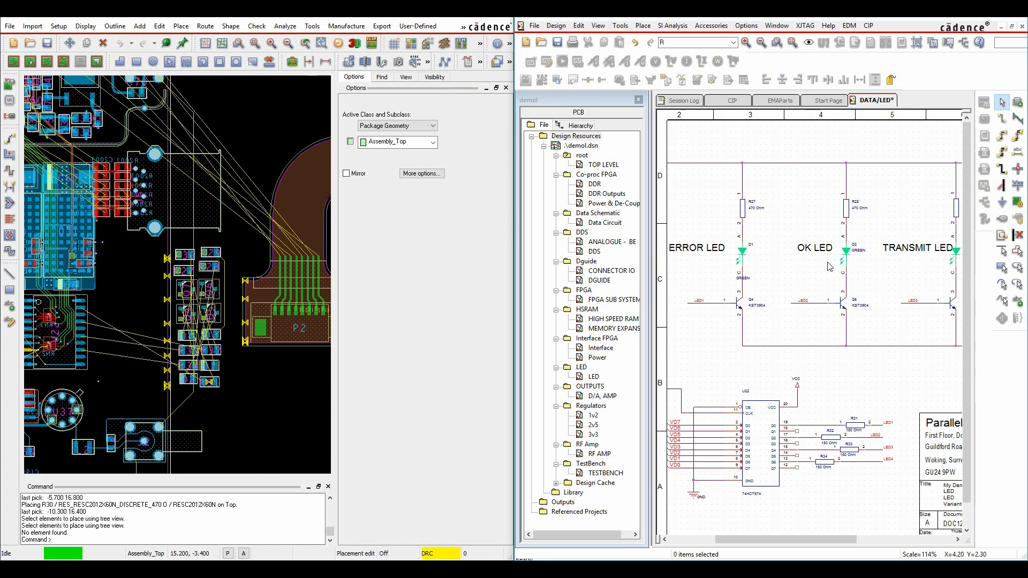
left_click(847, 214)
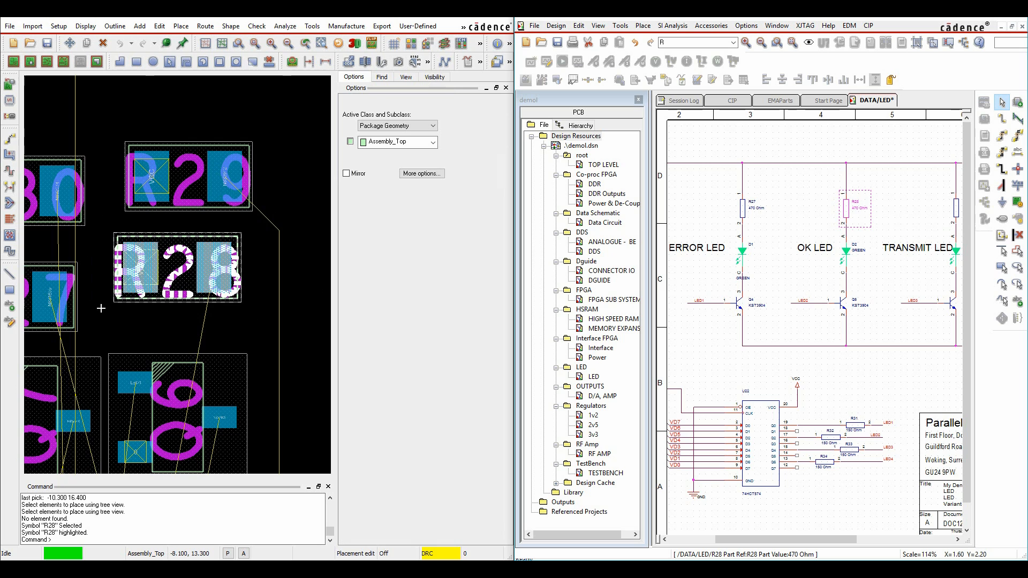
left_click(747, 254)
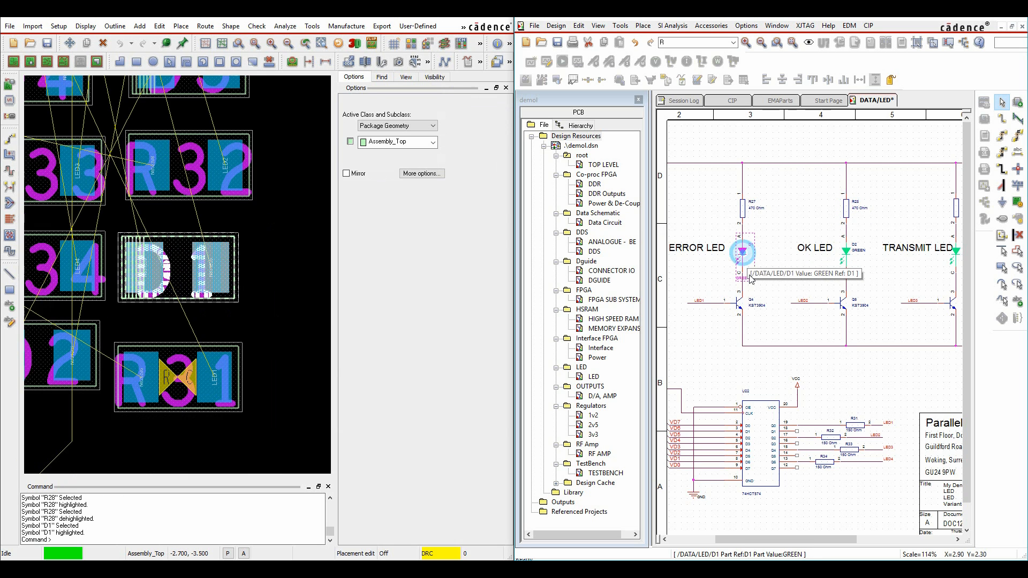
left_click(742, 304)
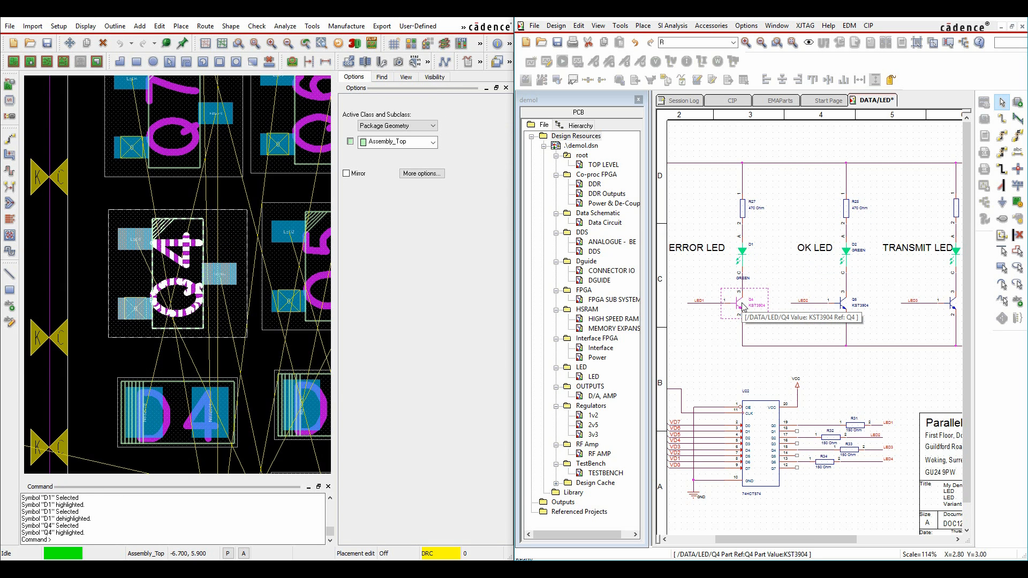
Cross-probe the OK and ERROR LED-to-transistor nets, U22 and the net between U22 and R31, and clear the selection.
left_click(847, 284)
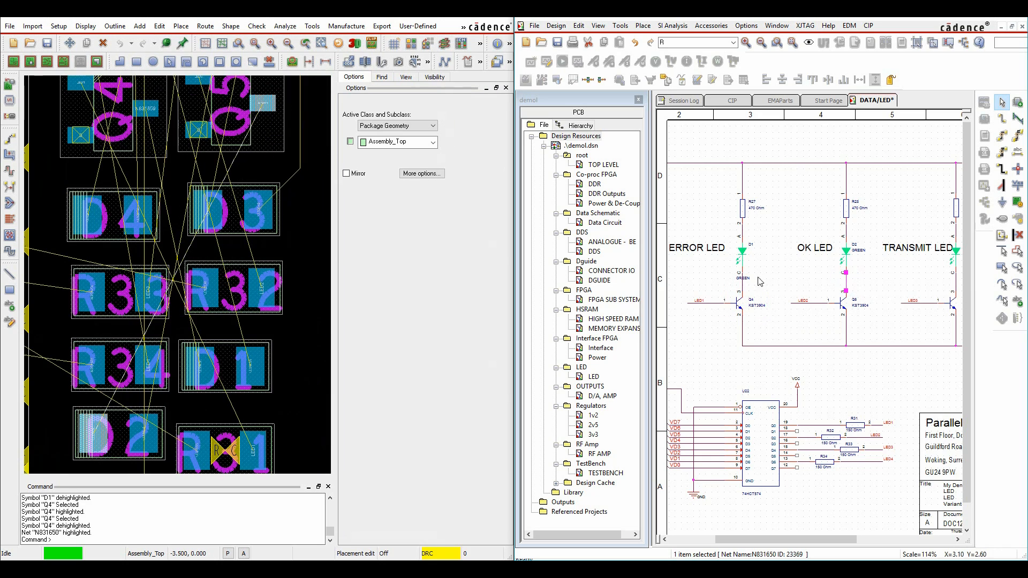
left_click(743, 284)
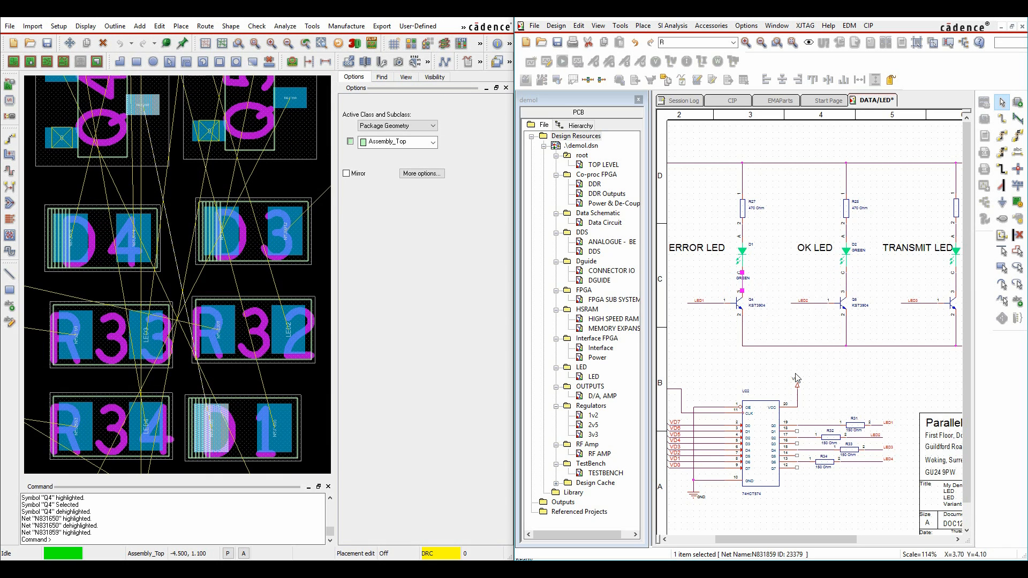
left_click(775, 453)
left_click(811, 425)
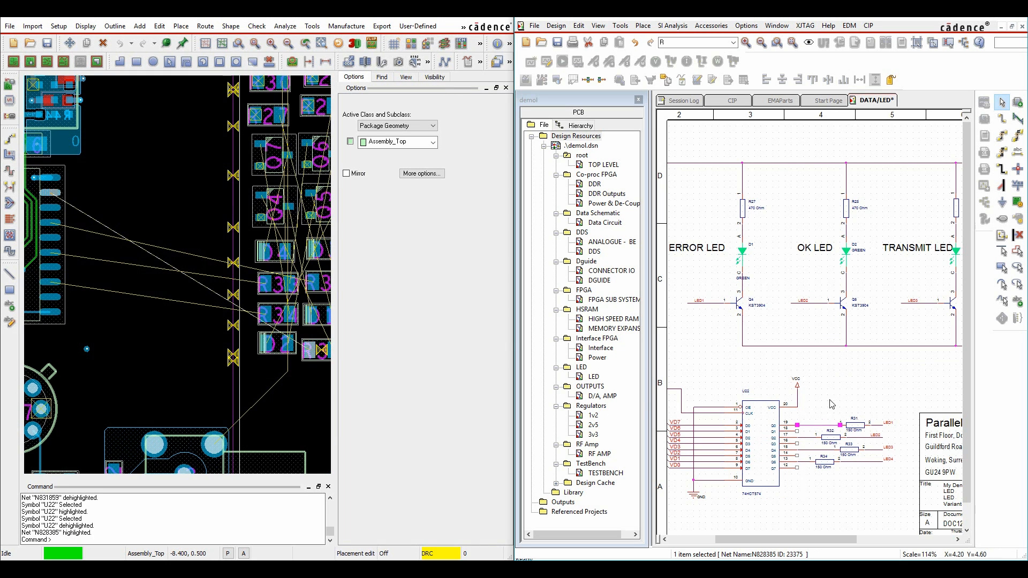
left_click(848, 403)
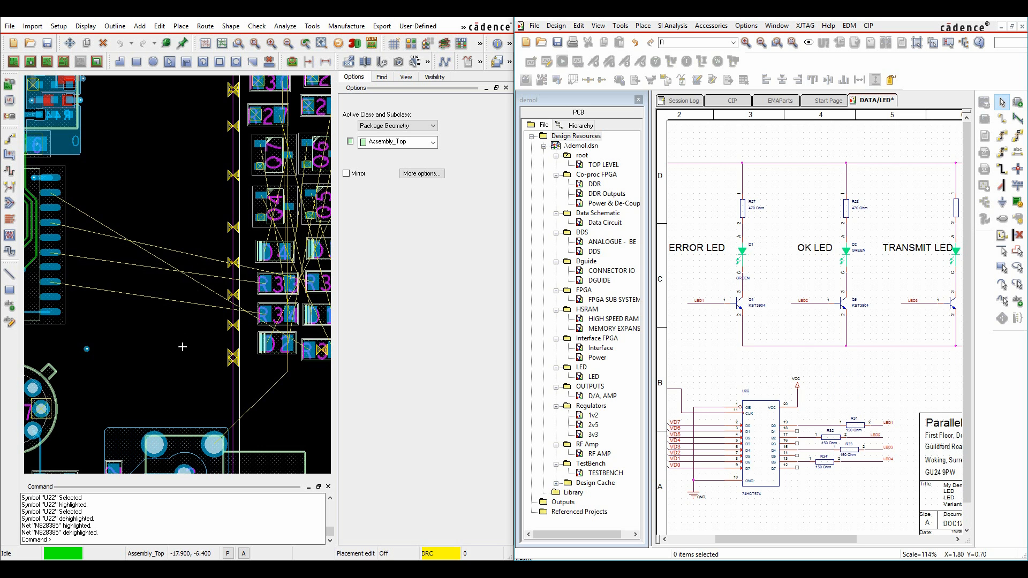
Maximise the PCB layout window, select all the placed LED circuit components outside the board edge, and apply the LED place replicate module.
left_click(478, 18)
scroll(464, 227, "down", 3)
middle_click_drag(615, 172, 569, 240)
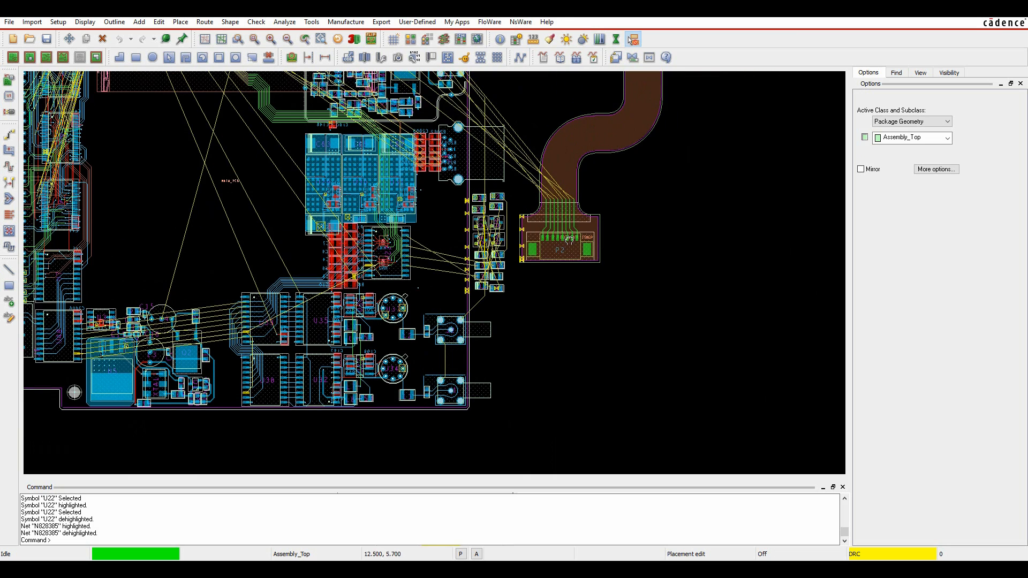
scroll(510, 300, "up", 2)
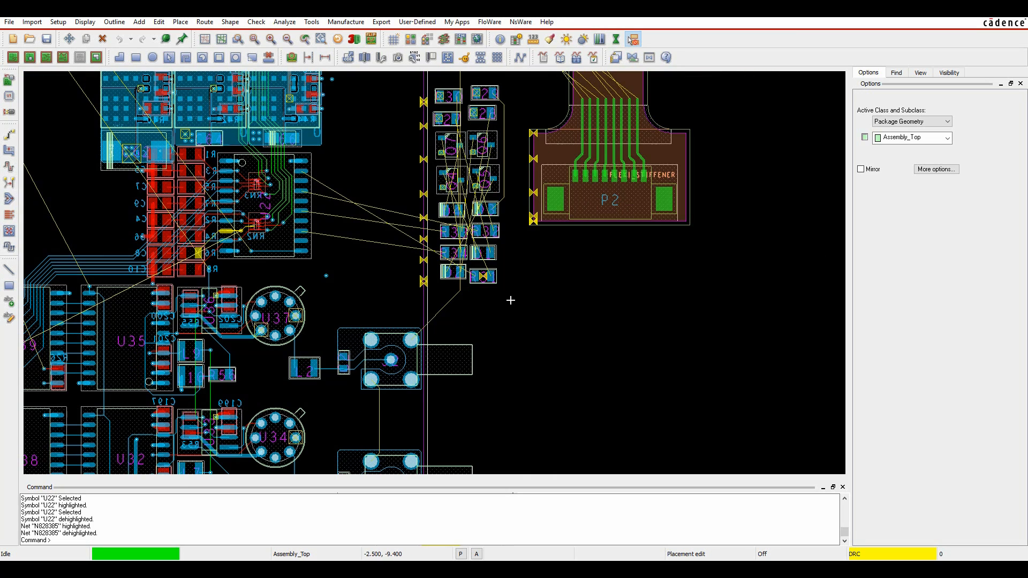
middle_click_drag(586, 237, 590, 305)
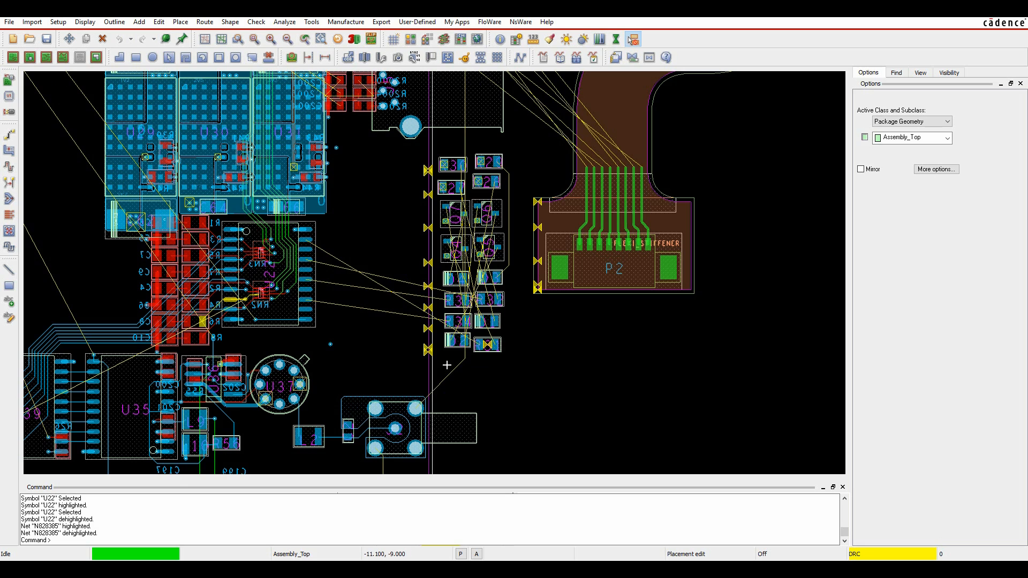
left_click_drag(448, 365, 507, 151)
right_click(481, 164)
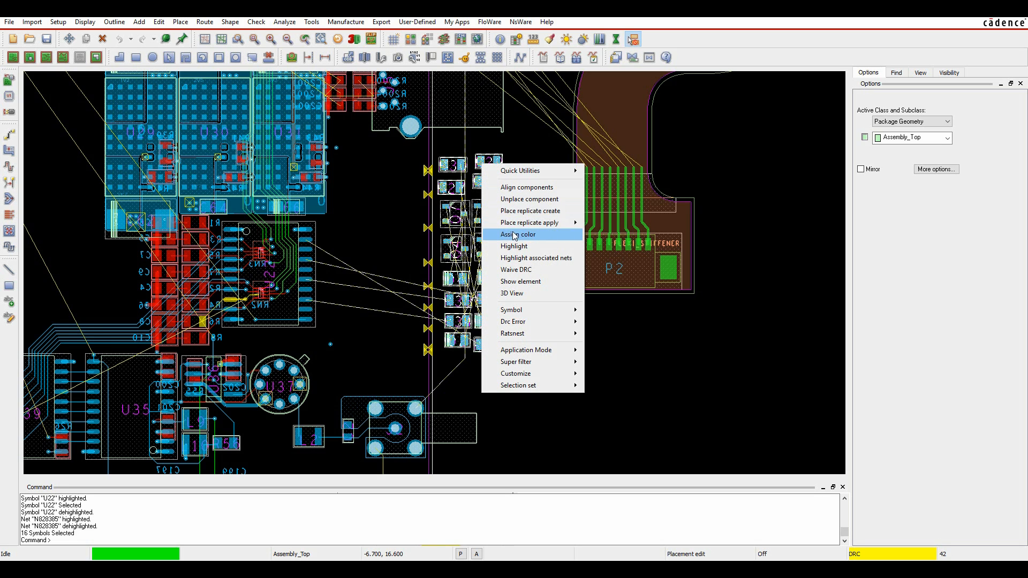
mouse_move(573, 223)
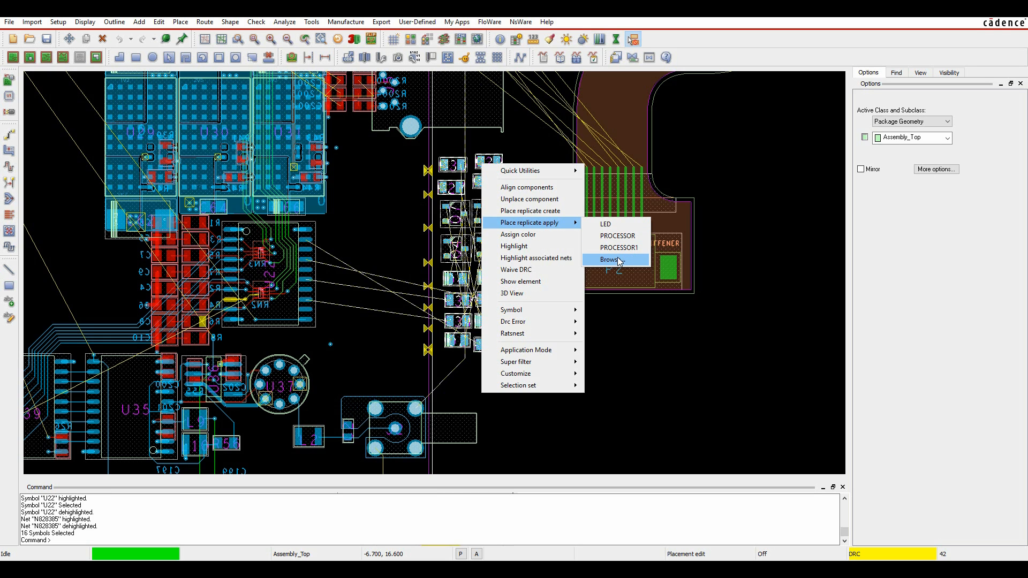
left_click(610, 224)
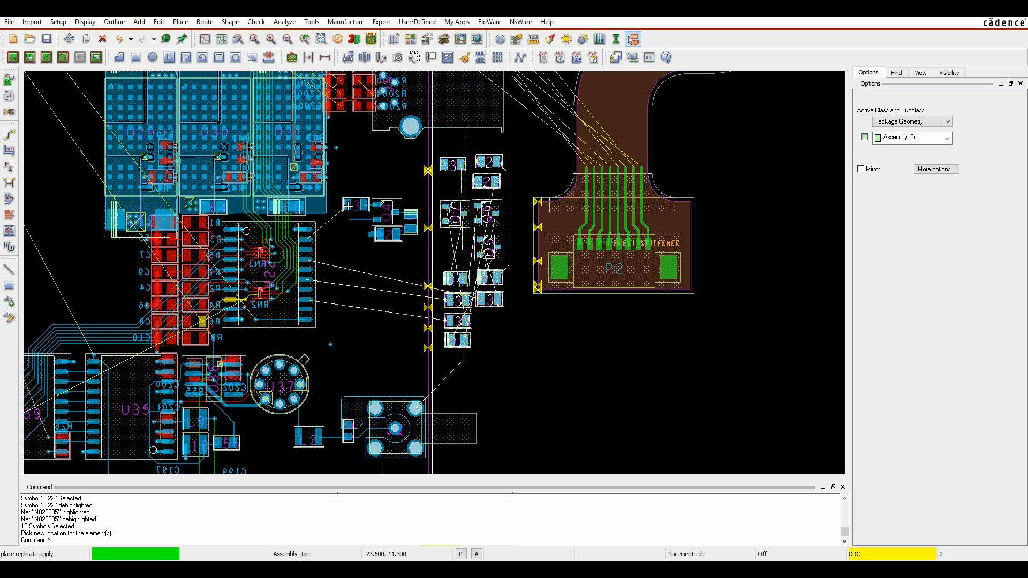
Place the four replicated LED circuits in a vertical column between U22 and the board edge.
left_click(352, 215)
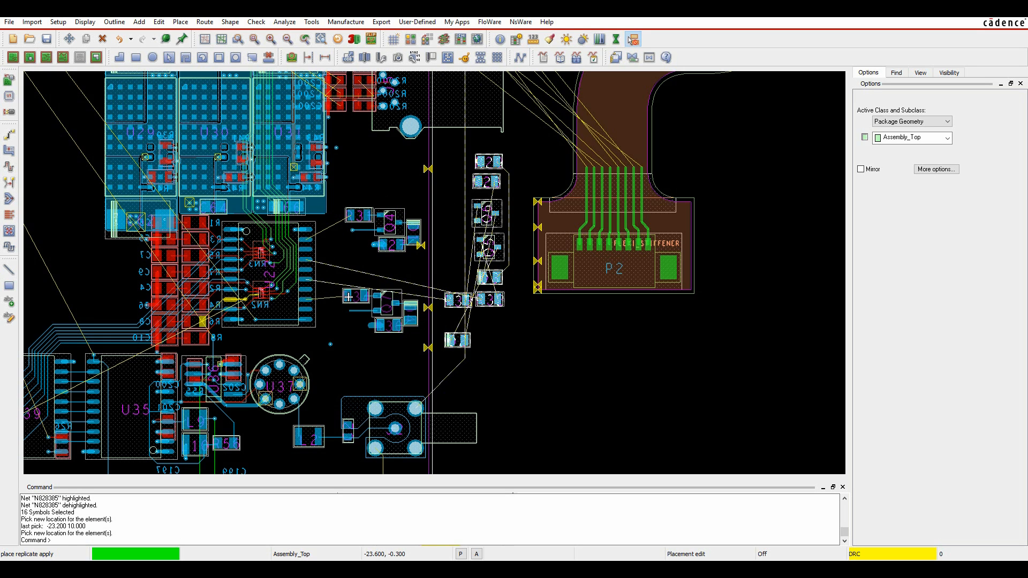
left_click(352, 316)
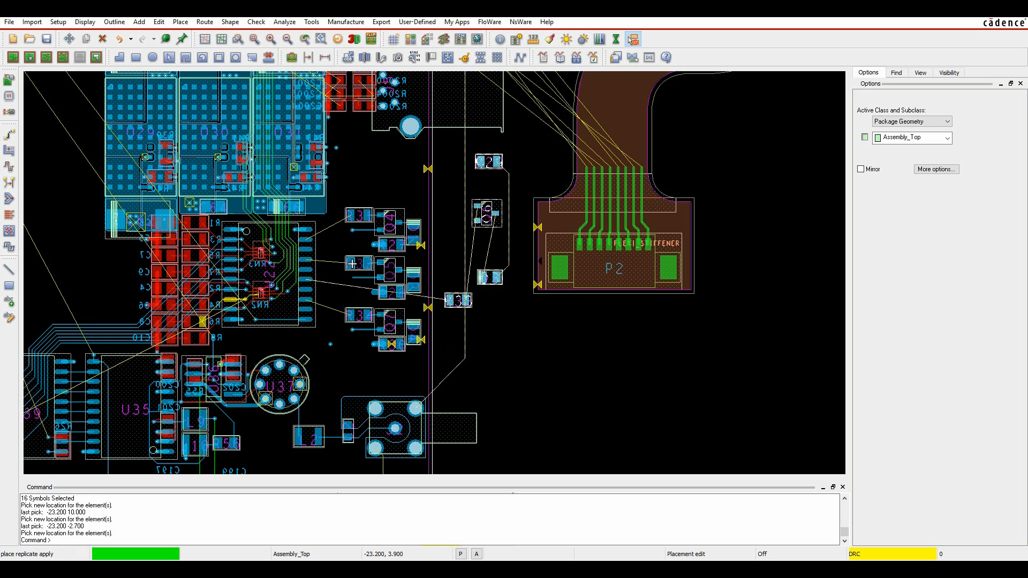
left_click(352, 265)
left_click(351, 167)
left_click(499, 186)
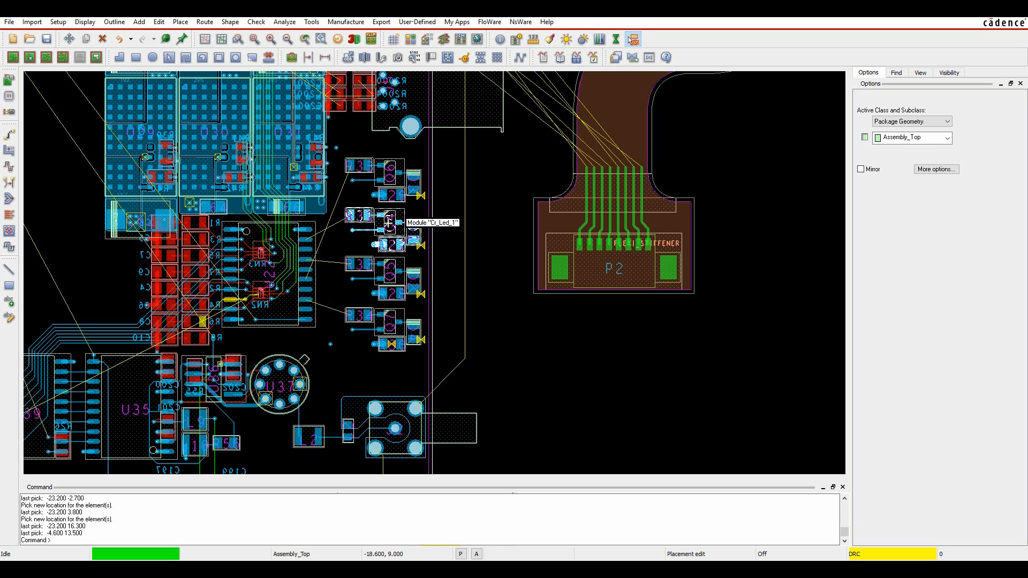
Swap the Q4 LED module with the Q6 module above it.
right_click(388, 221)
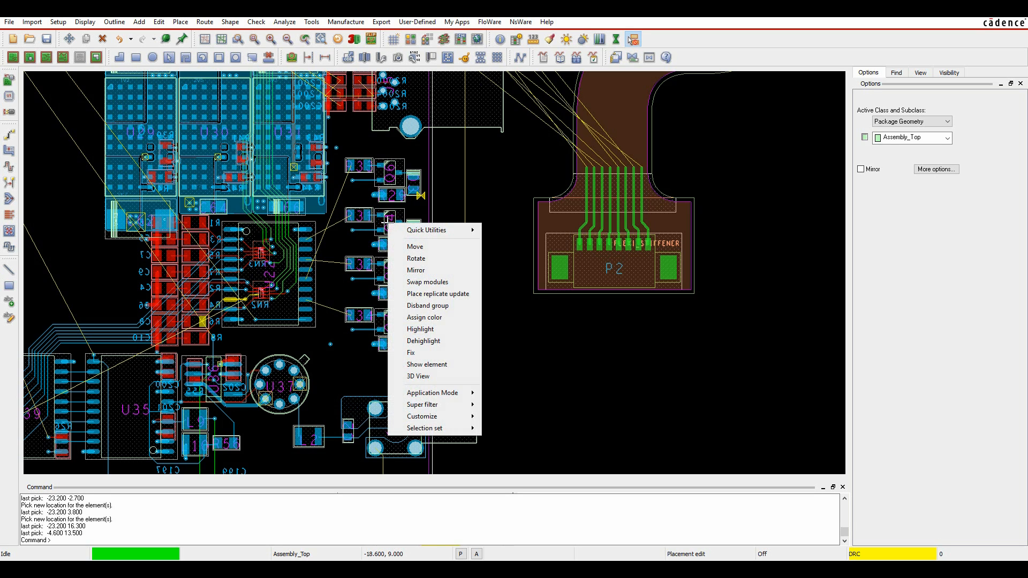
left_click(434, 283)
left_click(393, 180)
left_click(512, 198)
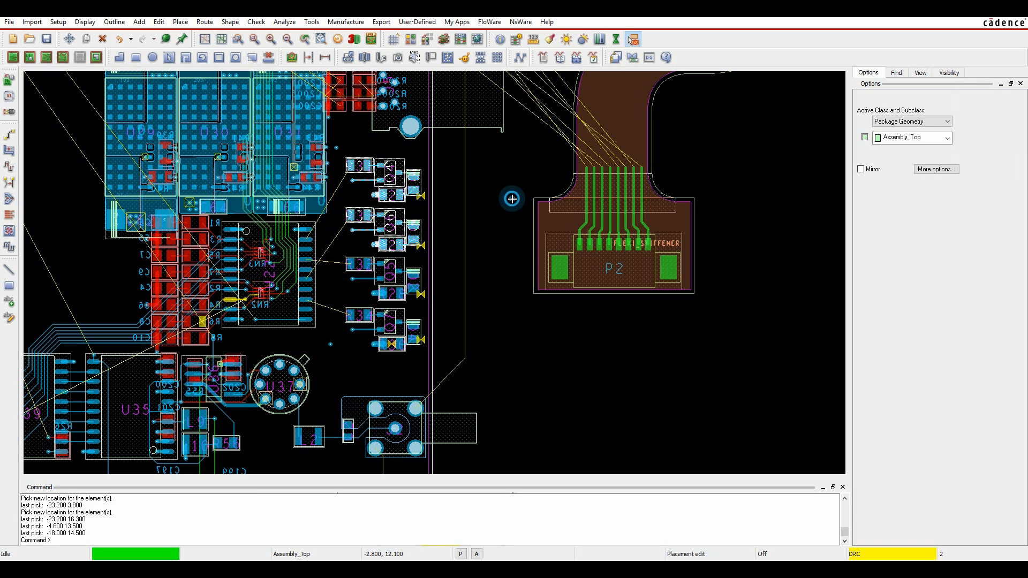
Swap the Q5 LED module with the Q6 module above it.
right_click(387, 264)
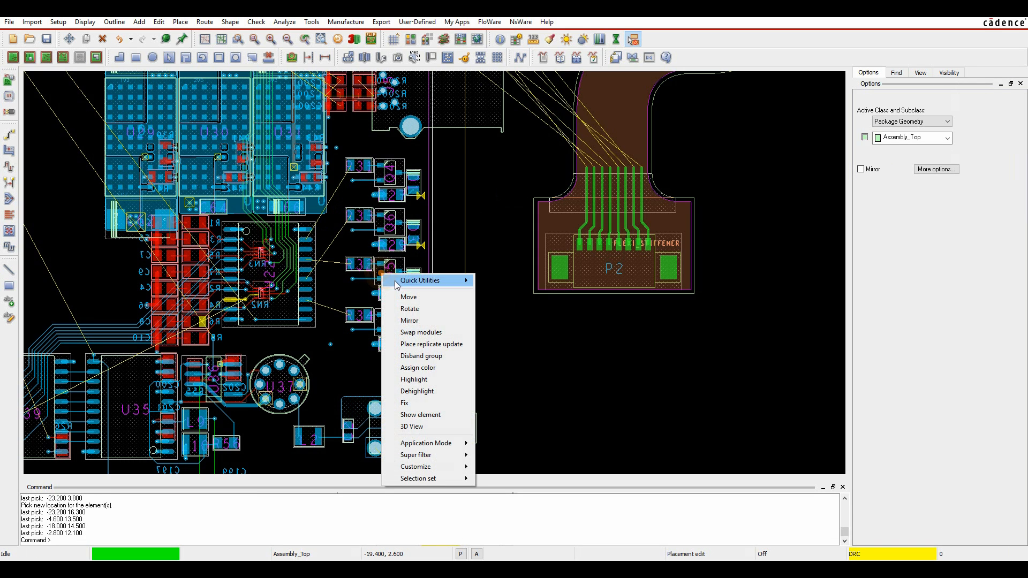
left_click(431, 329)
left_click(402, 222)
left_click(495, 245)
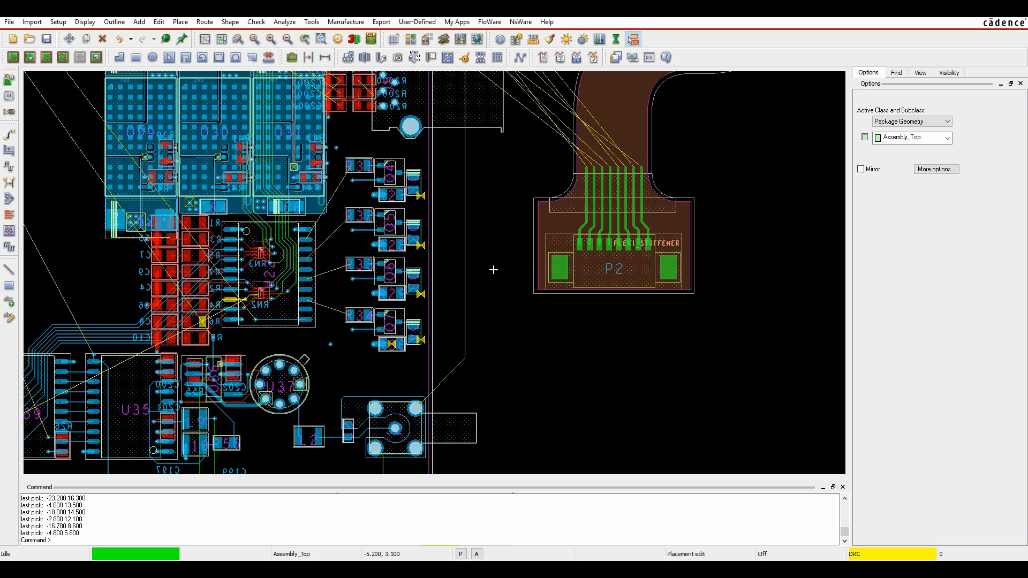
Select the four LED modules and align them vertically by their centres with an equal spacing of 0.5 mm.
left_click_drag(352, 360, 415, 153)
right_click(413, 176)
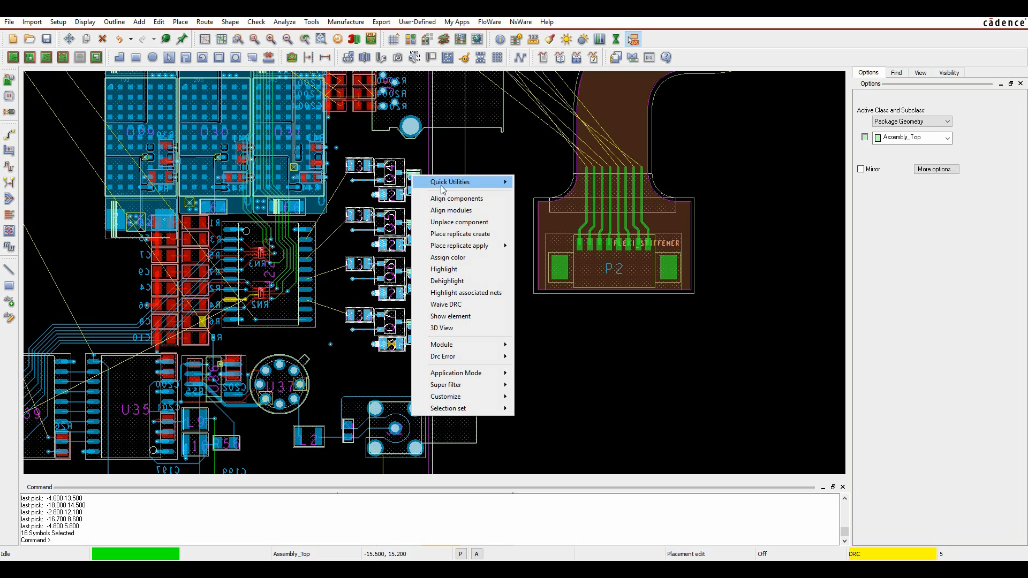
left_click(449, 210)
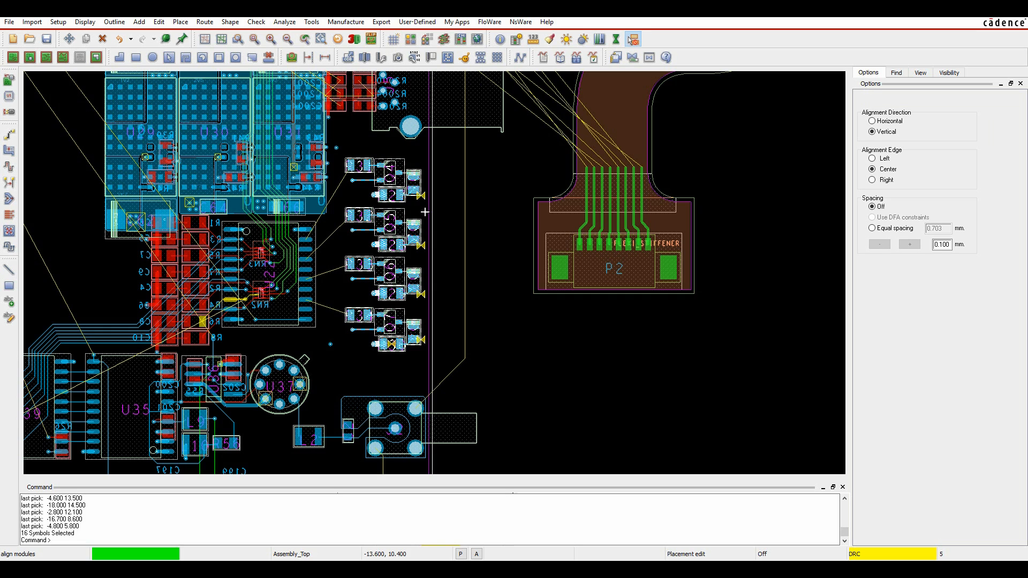
left_click(872, 228)
double_click(935, 228)
key("BackSpace")
type(".5")
key("Tab")
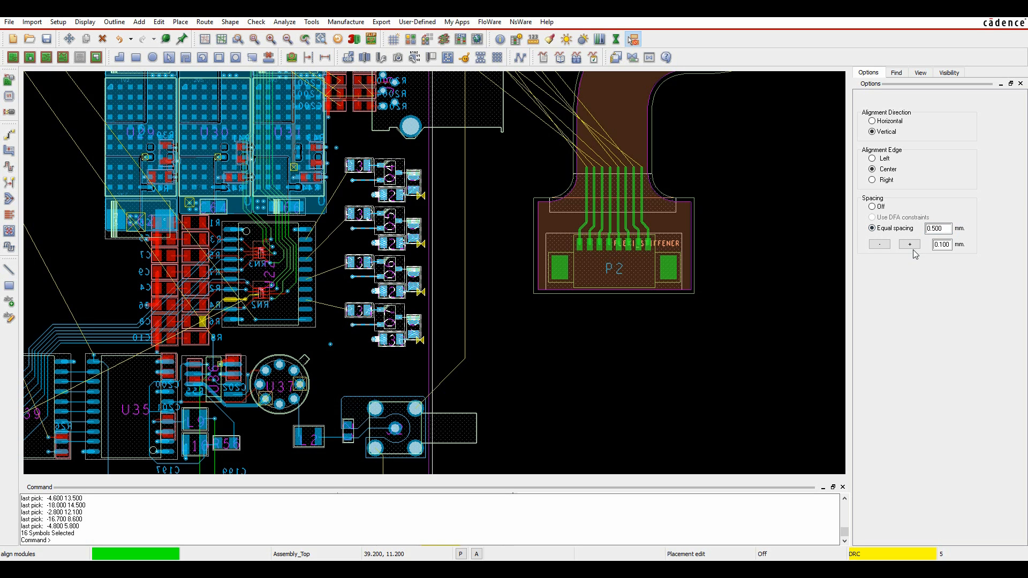
Adjust the modules' equal spacing in 0.1 mm increments to 0.4 mm and finish the alignment.
left_click(911, 247)
left_click(911, 247)
left_click(880, 245)
left_click(880, 244)
left_click(880, 244)
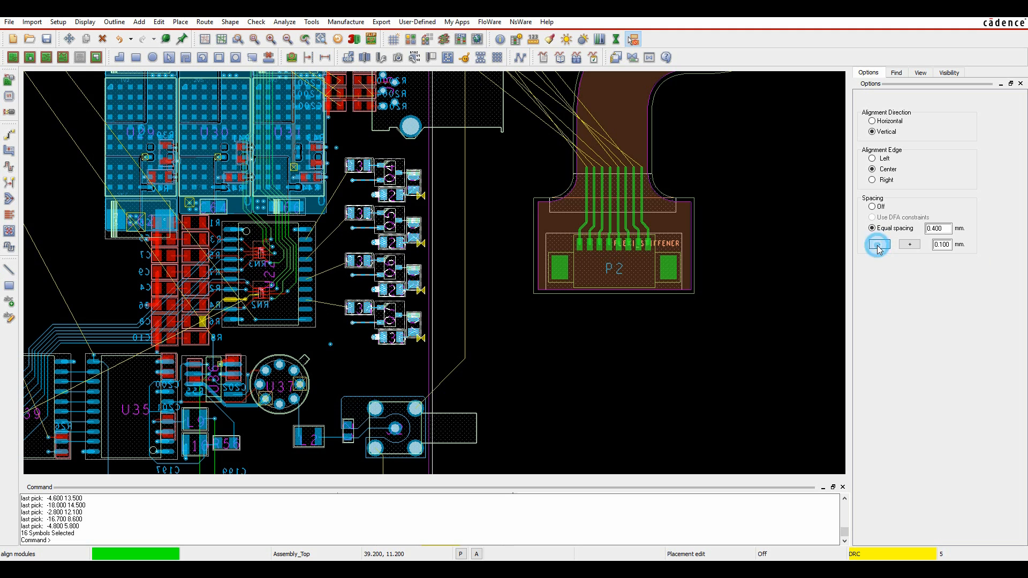
right_click(541, 352)
left_click(546, 356)
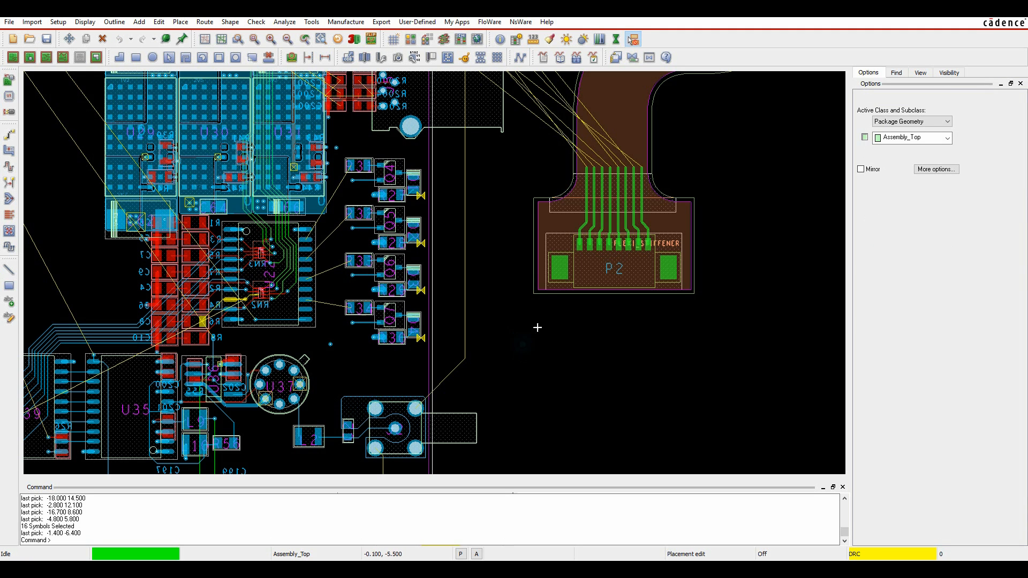
Examine the DRC markers beside D1 and D2 near the board edge.
scroll(435, 209, "up", 2)
scroll(407, 193, "up", 2)
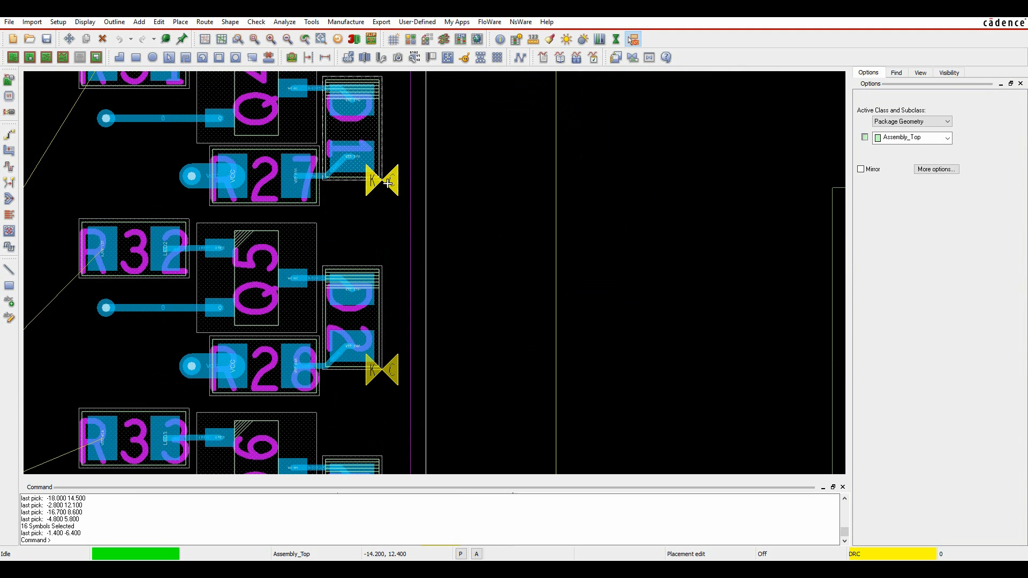
mouse_move(393, 185)
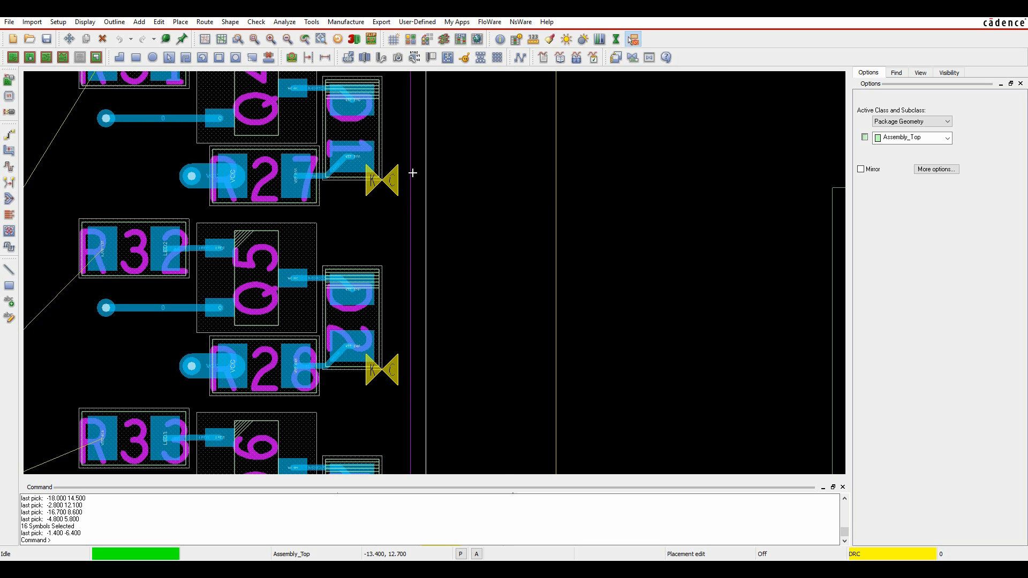
scroll(455, 191, "down", 1)
right_click(556, 177)
left_click(559, 137)
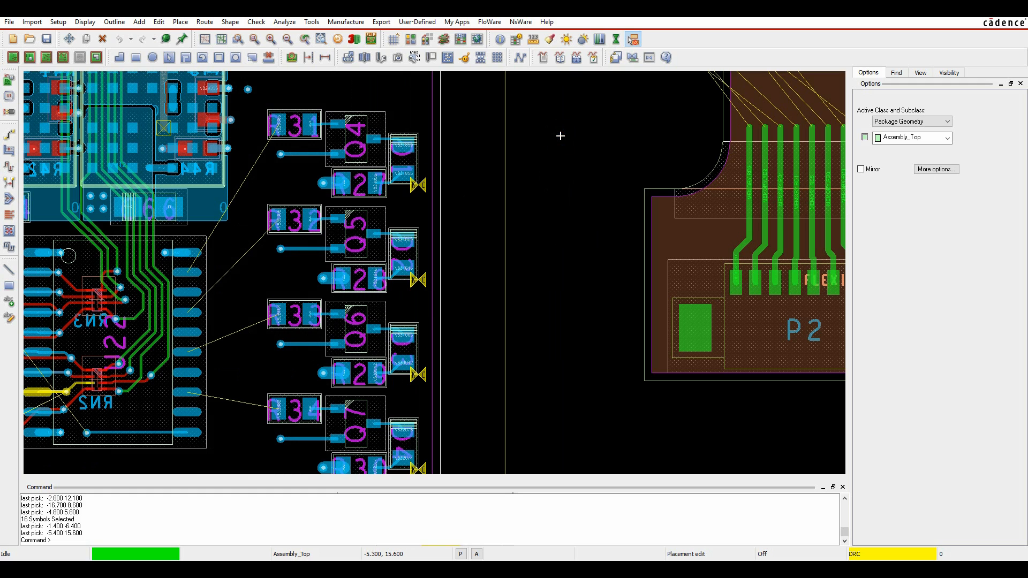
Open the board in a maximised 3D Canvas and orbit it to examine the LEDs against the enclosure opening and edge connectors.
left_click(355, 41)
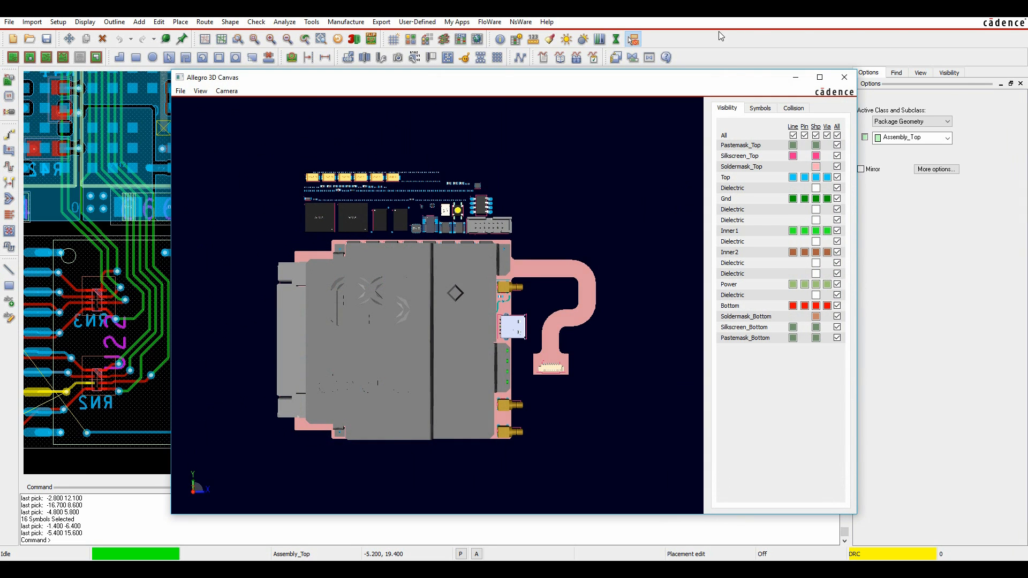
left_click(820, 77)
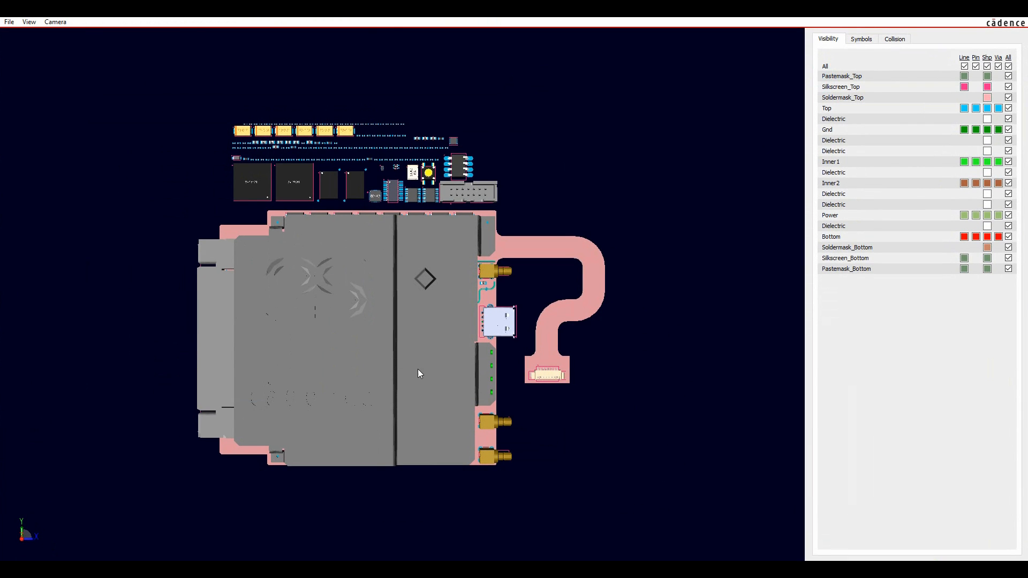
left_click_drag(421, 468, 409, 463)
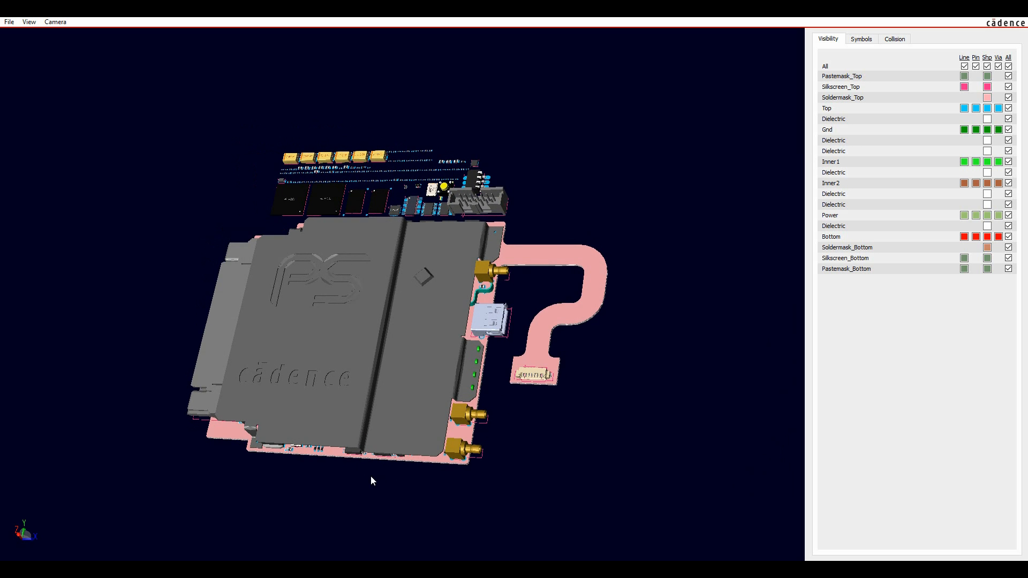
scroll(372, 477, "up", 1)
scroll(361, 480, "up", 3)
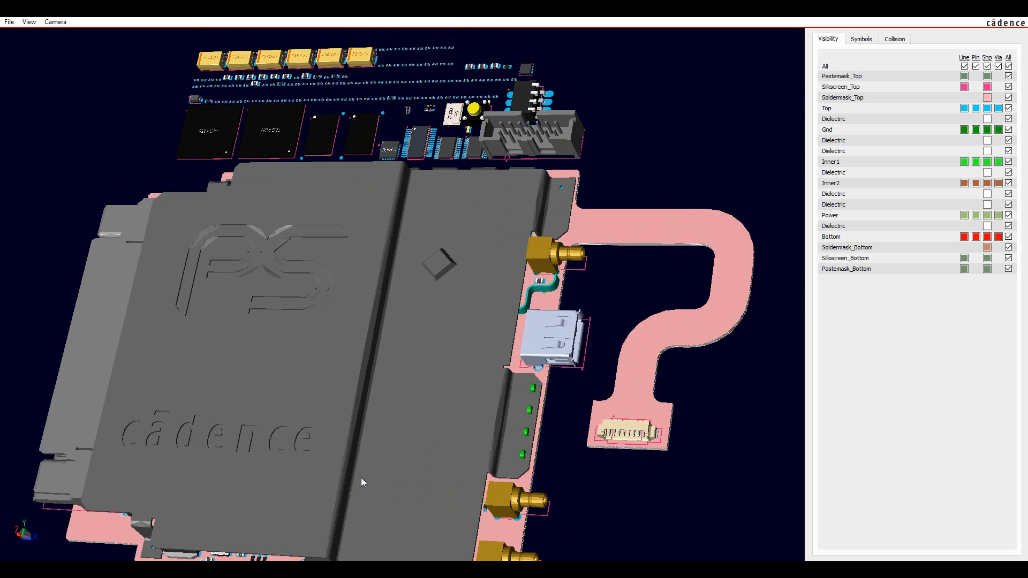
scroll(363, 476, "down", 4)
left_click_drag(380, 445, 399, 389)
scroll(437, 381, "up", 4)
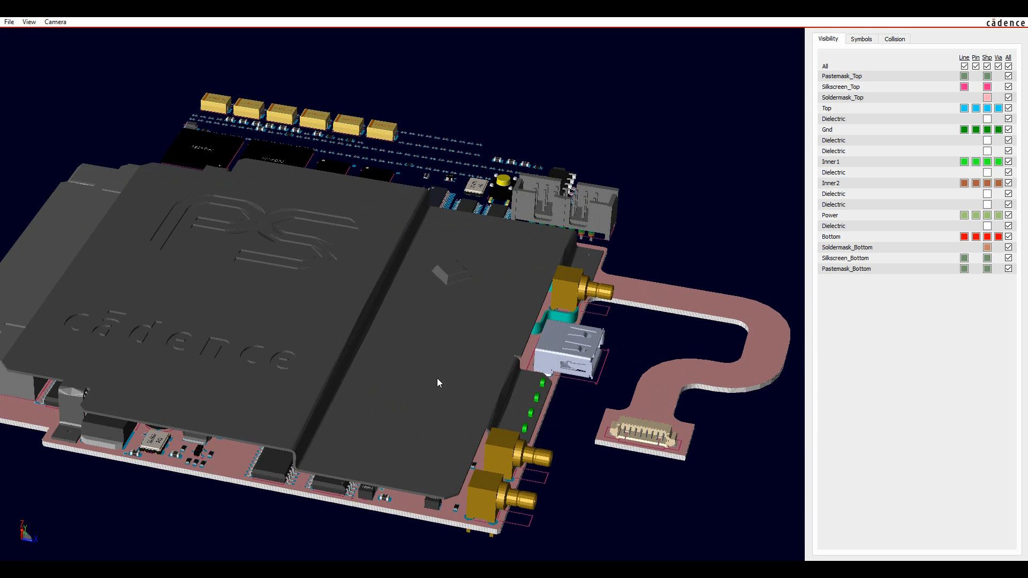
Hide all component symbols in the 3D view and examine the bare board.
middle_click_drag(437, 378, 468, 344)
scroll(561, 276, "down", 2)
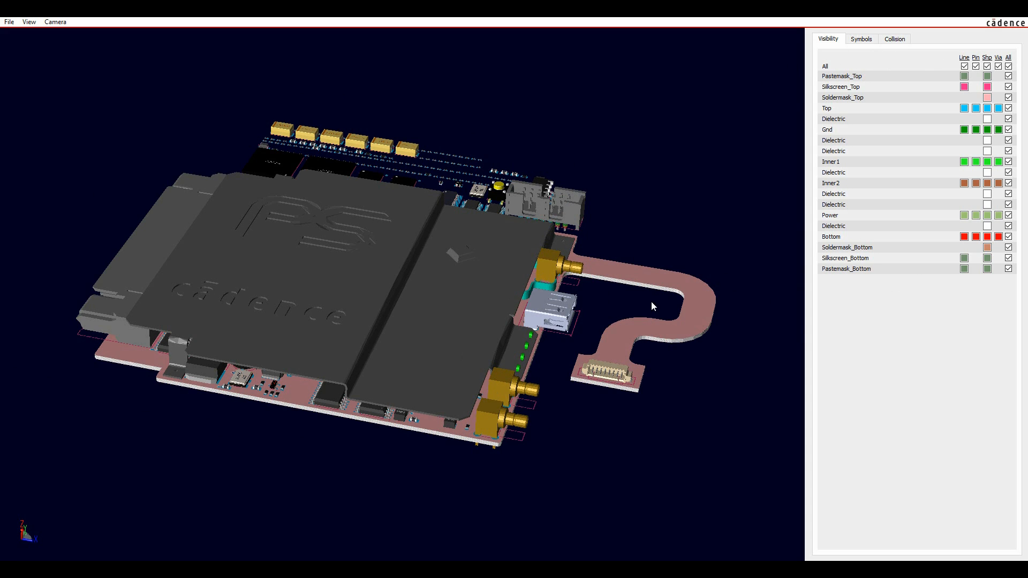
left_click(863, 39)
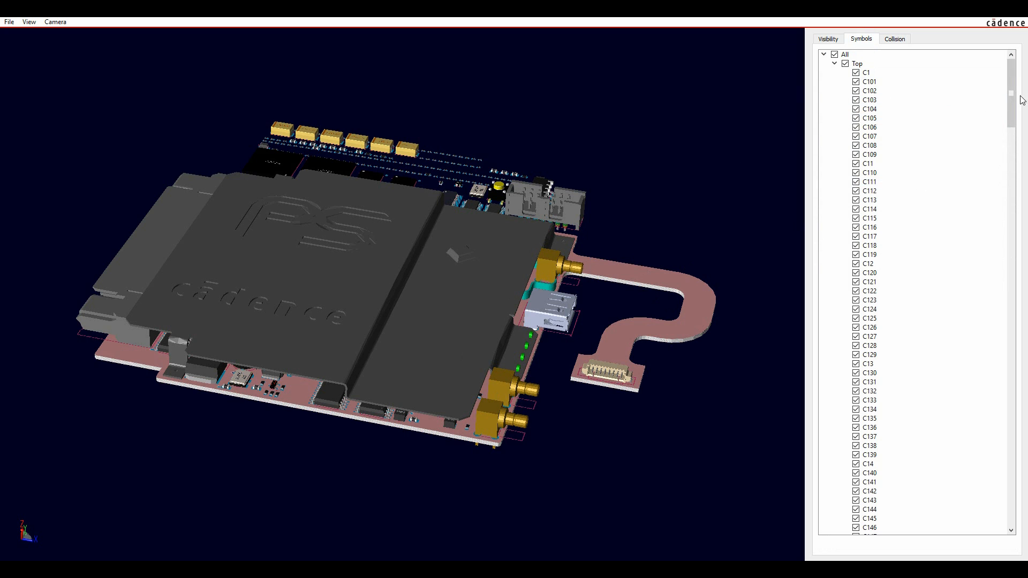
left_click(834, 54)
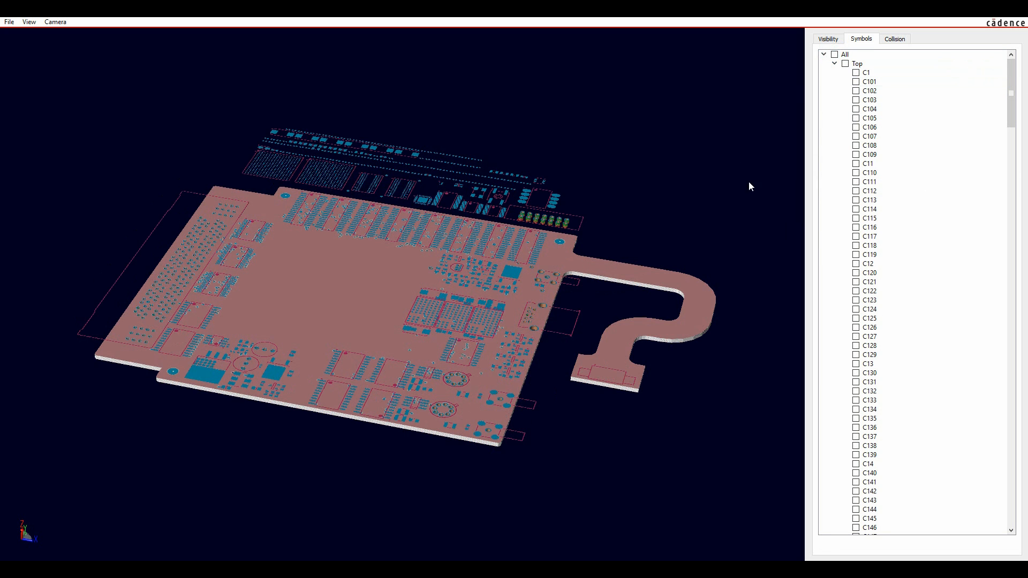
scroll(463, 329, "up", 6)
scroll(464, 329, "down", 5)
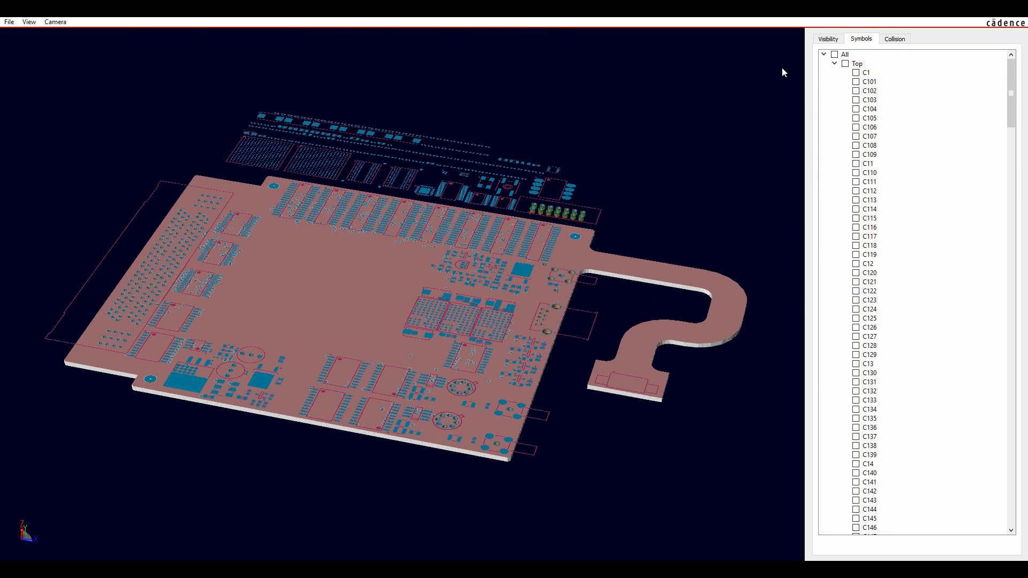
Hide all board layers, display only the Top layer, and switch Silkscreen_Top on and off again.
left_click(829, 40)
left_click(1008, 66)
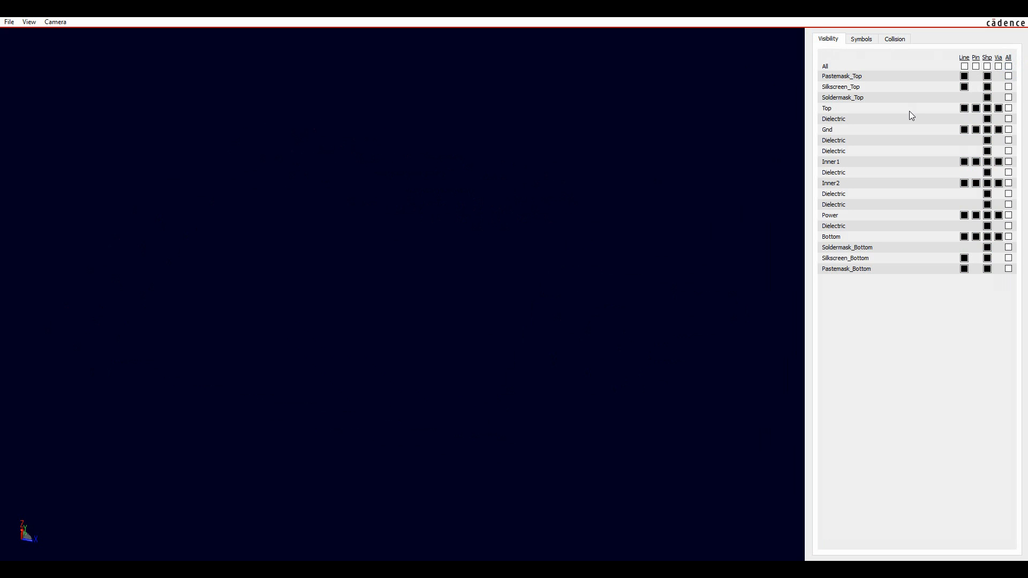
left_click(1008, 108)
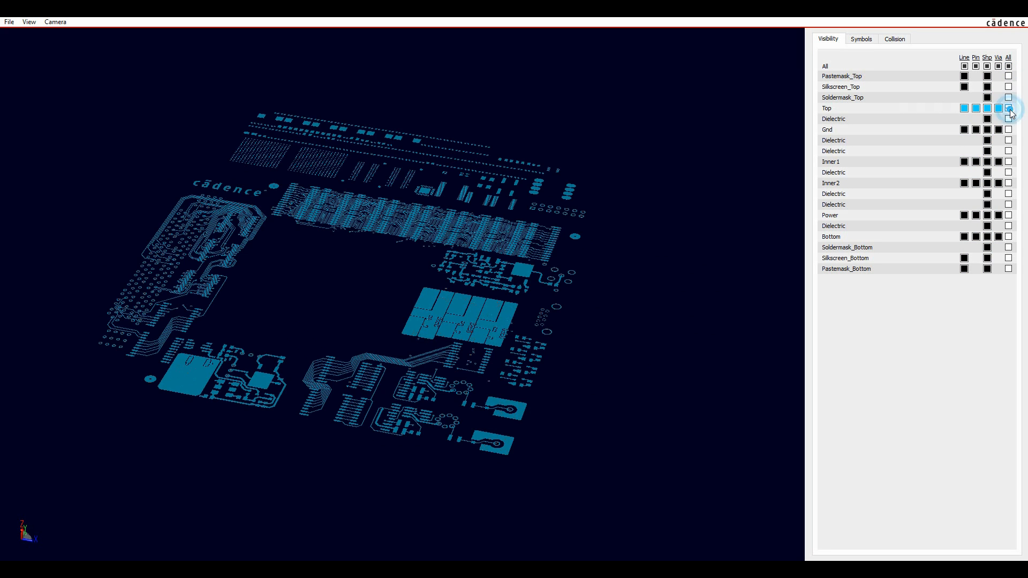
left_click(1008, 86)
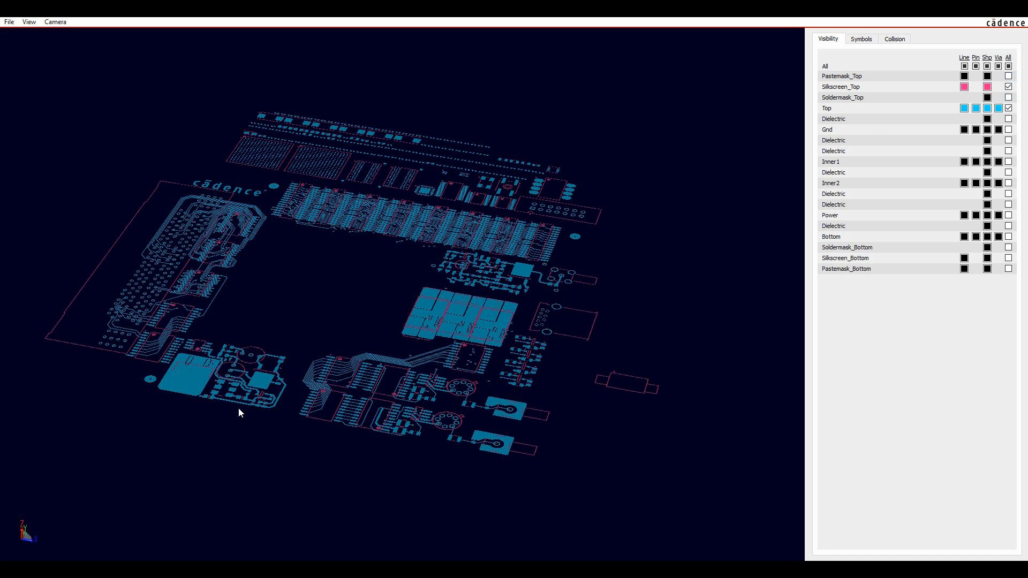
left_click(1009, 86)
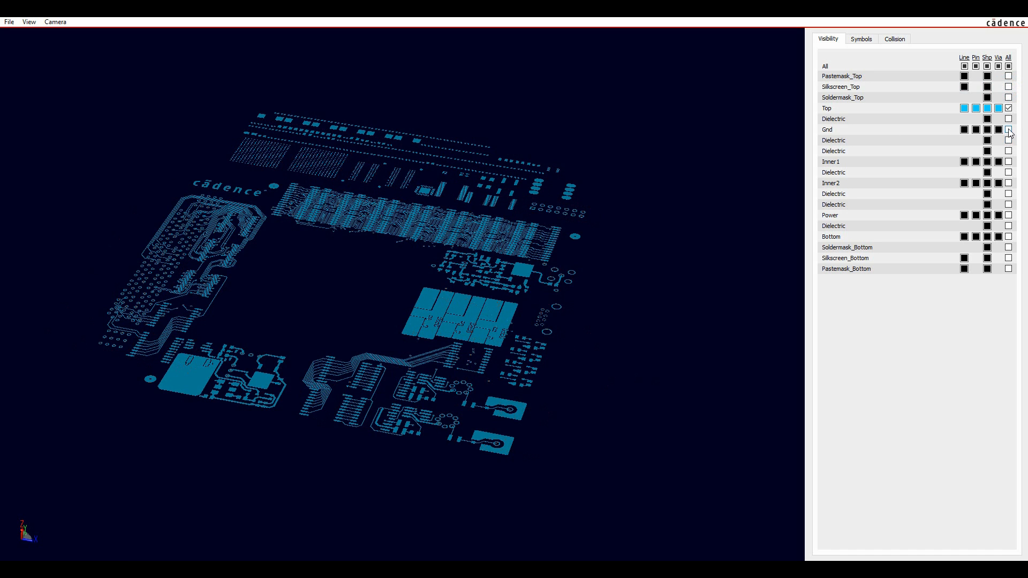
Display the Inner1, Inner2 and Bottom layers together with the Top layer.
left_click(1008, 161)
left_click(1008, 183)
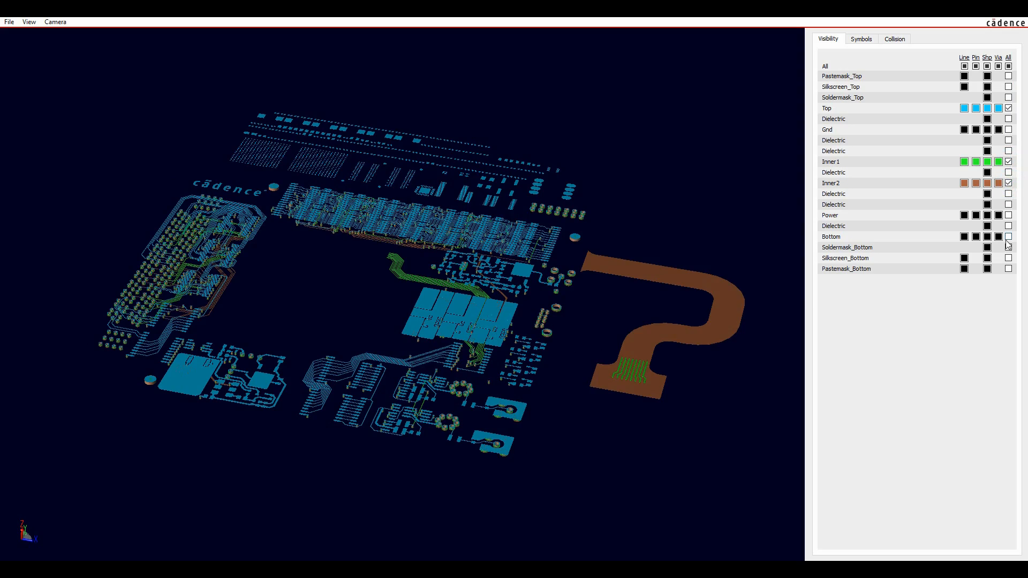
left_click(1009, 236)
Examine the vias and traces connecting the displayed copper layers up close in 3D.
scroll(461, 425, "up", 5)
middle_click_drag(487, 495, 426, 136, "shift")
scroll(557, 437, "up", 4)
scroll(426, 137, "up", 3)
middle_click_drag(677, 288, 381, 300)
scroll(502, 239, "up", 1)
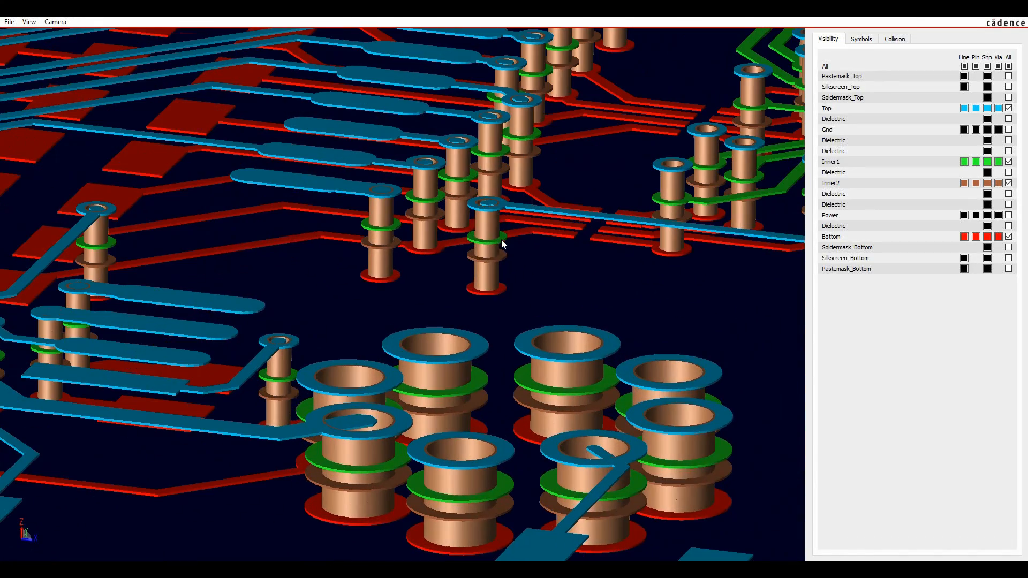
middle_click_drag(516, 317, 522, 332, "shift")
scroll(516, 317, "down", 3)
scroll(512, 313, "down", 6)
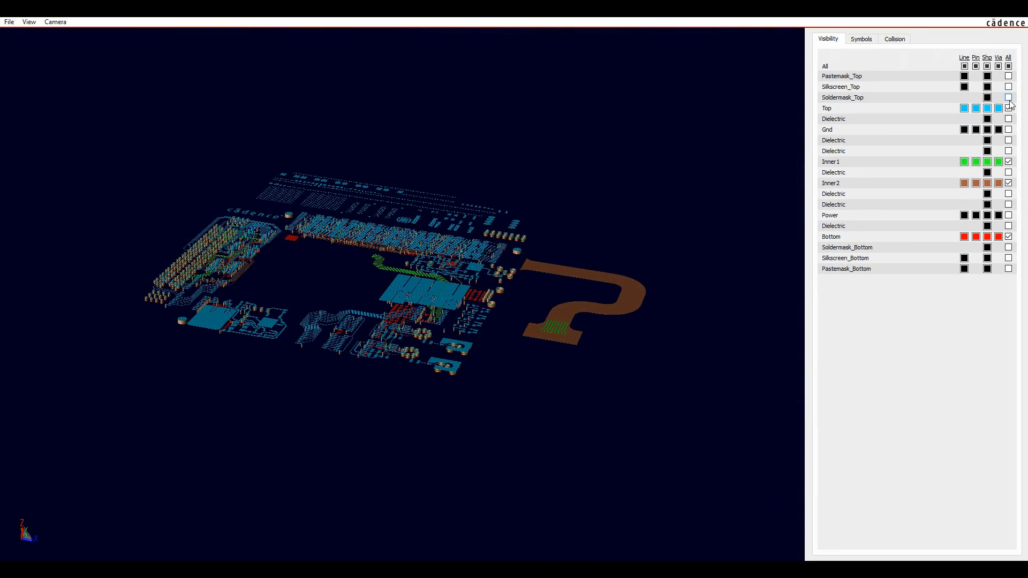
Display the dielectric below Top and then all layers, and examine the layer stack at the board edge.
left_click(1009, 120)
scroll(353, 344, "up", 5)
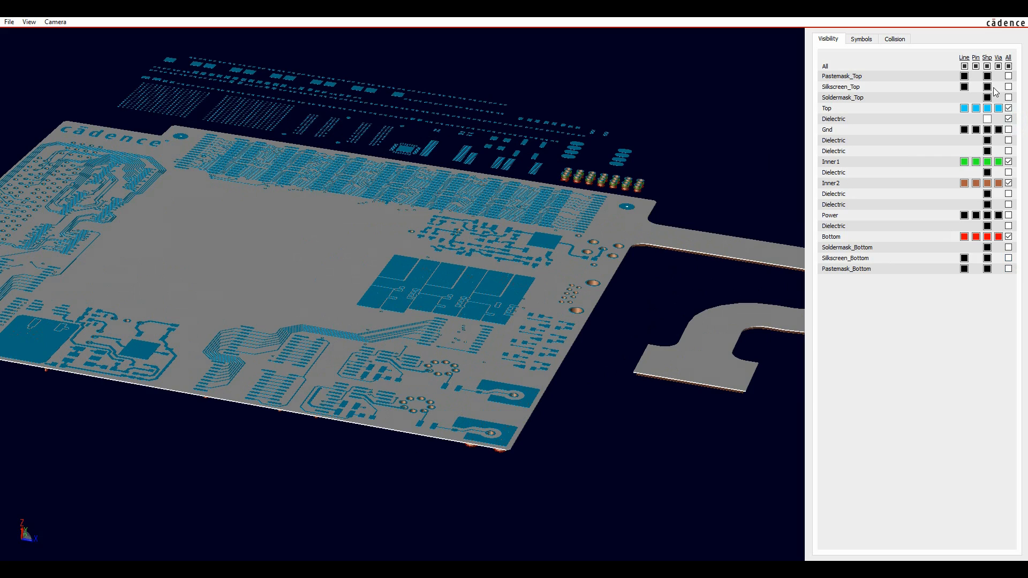
left_click(1009, 67)
scroll(340, 408, "up", 5)
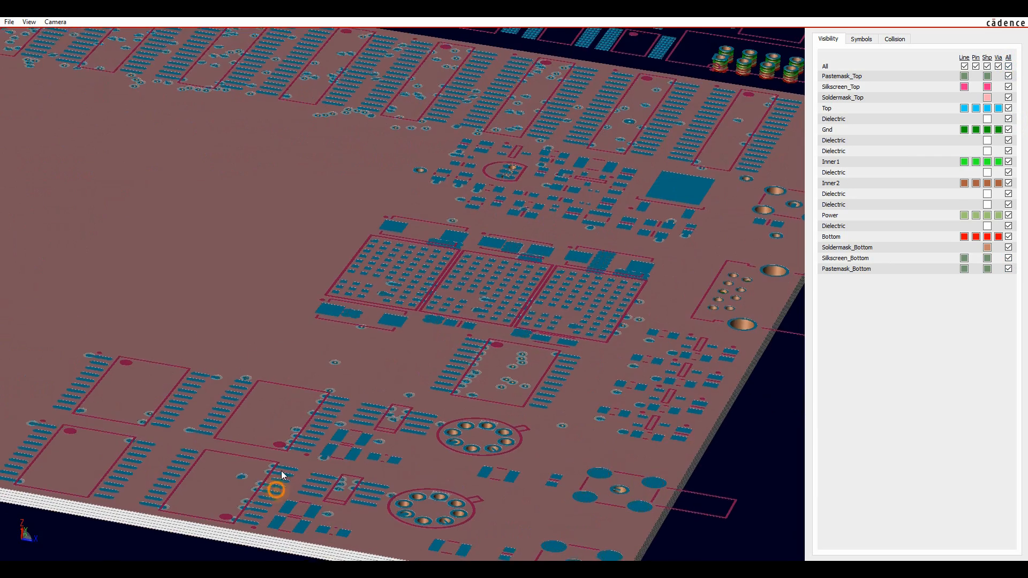
scroll(324, 320, "up", 3)
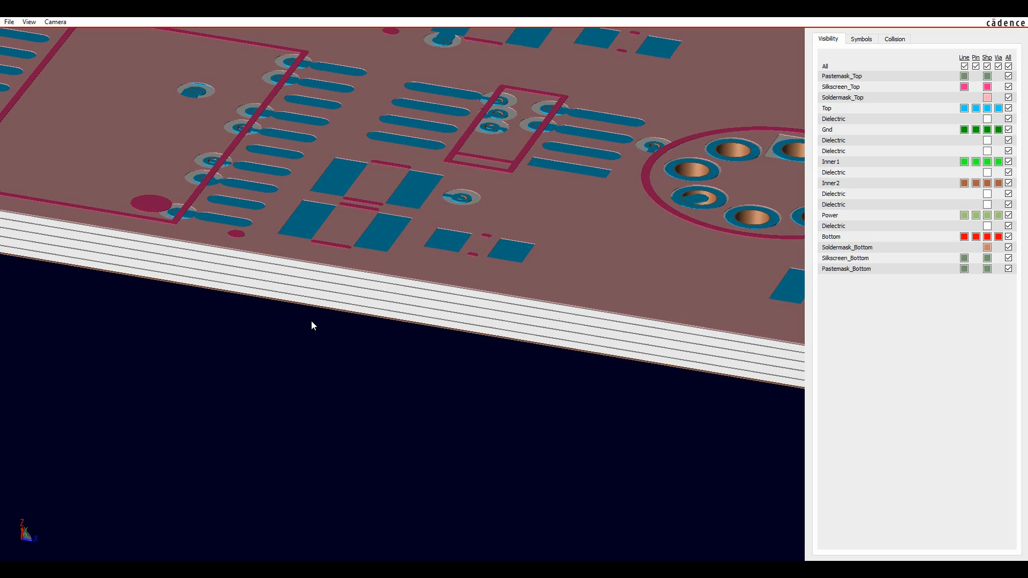
scroll(316, 285, "down", 10)
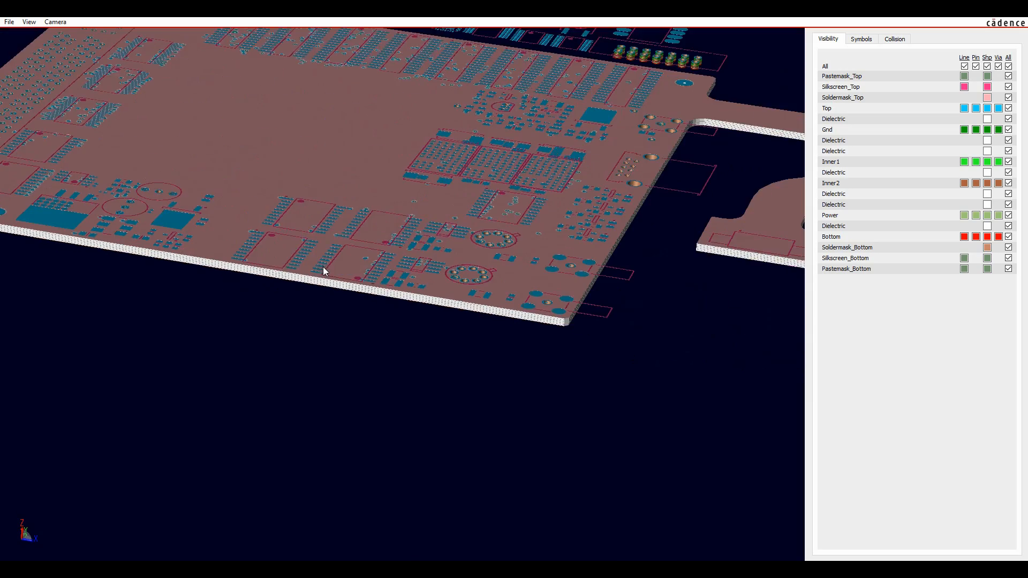
middle_click_drag(341, 232, 351, 325, "shift")
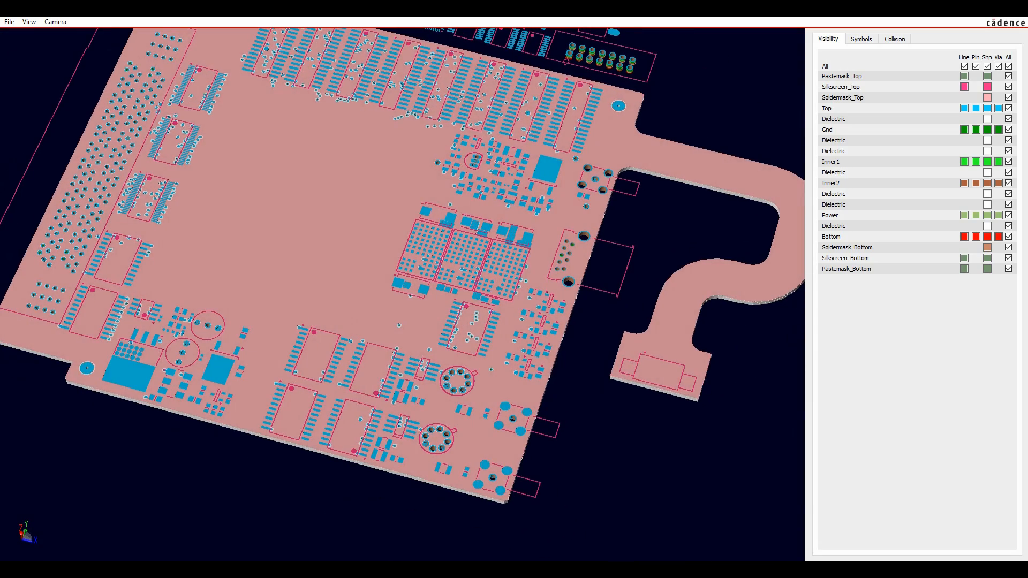
Display all component symbols again and hide only STEP3D_MECH_TOPCOVER.
left_click(852, 40)
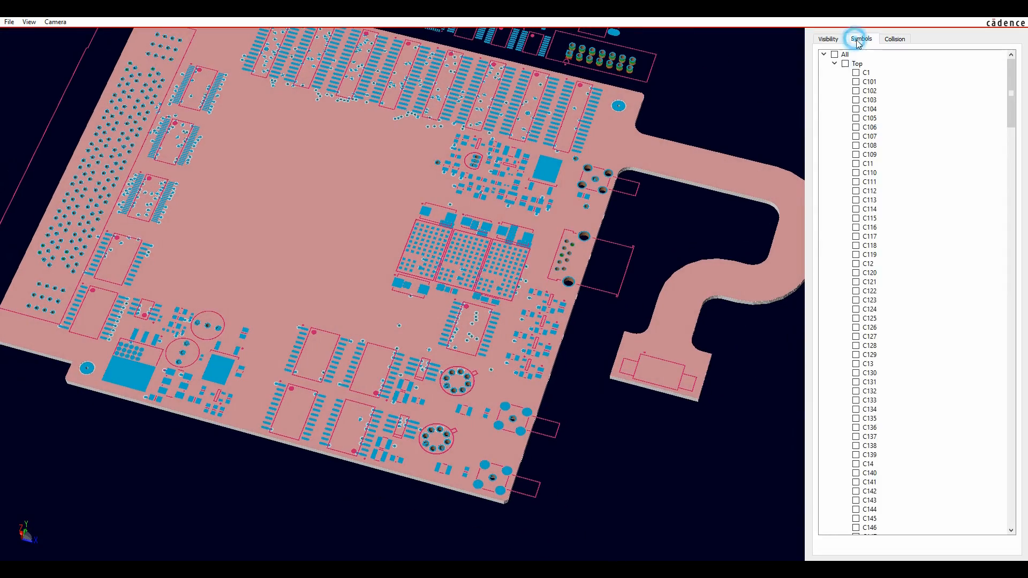
left_click(834, 55)
left_click_drag(1011, 82, 1000, 371)
left_click(856, 319)
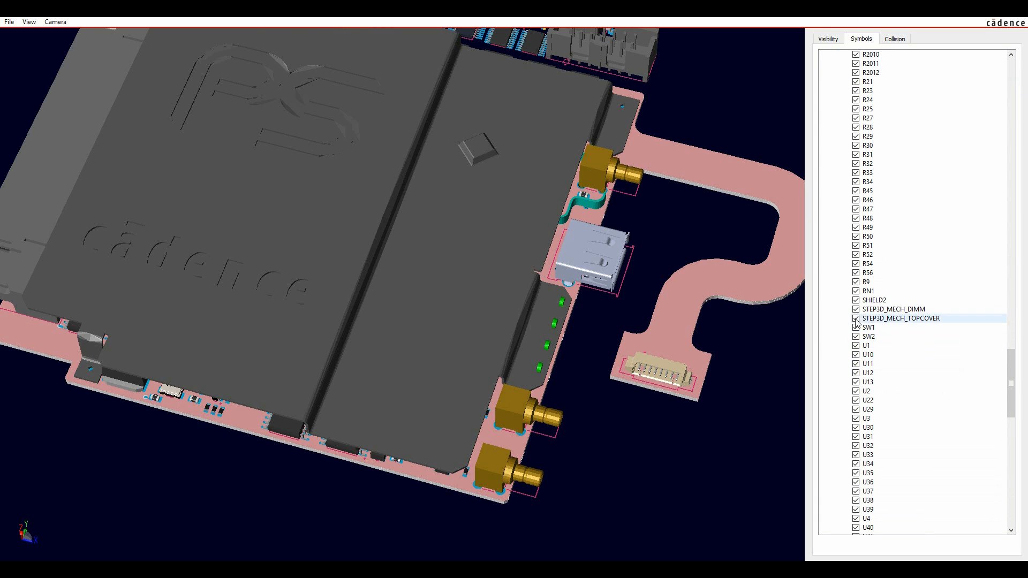
Examine the components and LED circuits without the cover, then display STEP3D_MECH_TOPCOVER again.
scroll(358, 452, "up", 8)
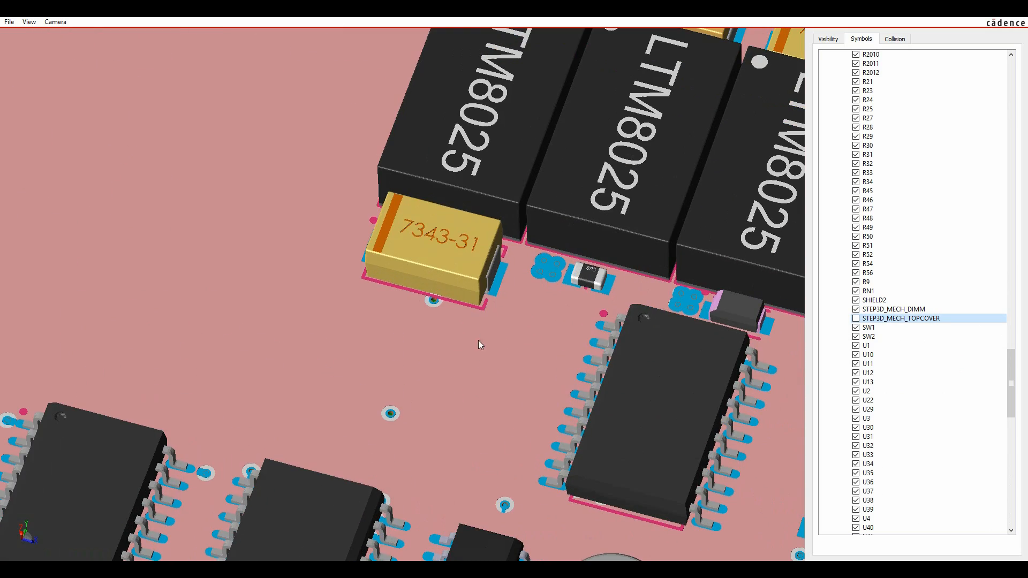
middle_click_drag(477, 351, 422, 377)
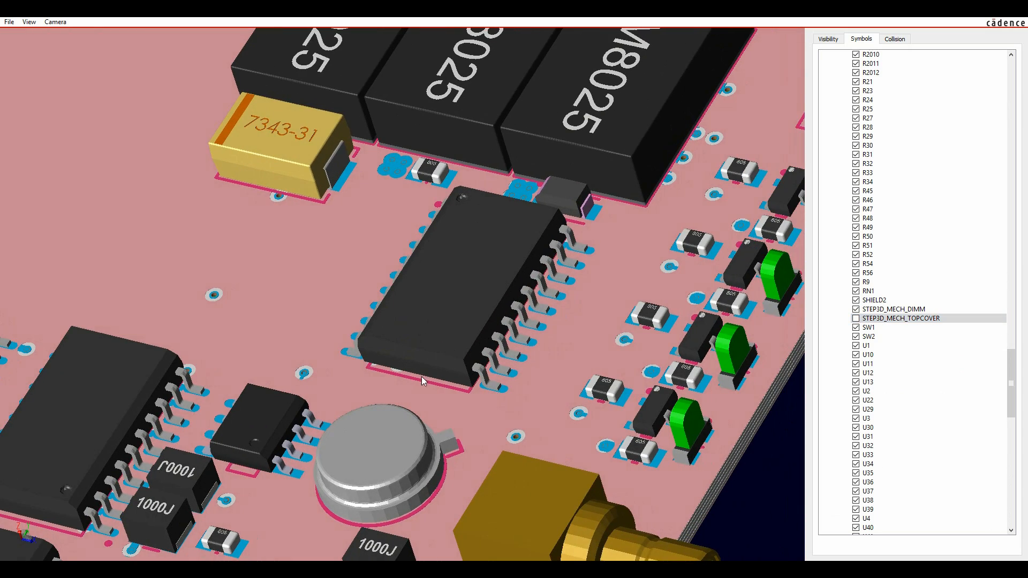
scroll(651, 300, "down", 5)
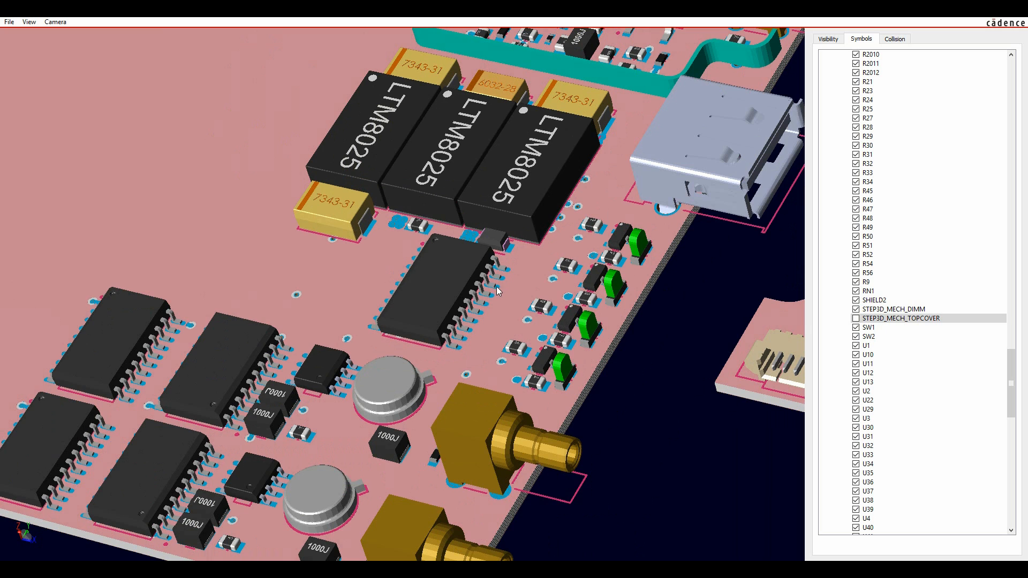
scroll(517, 284, "down", 4)
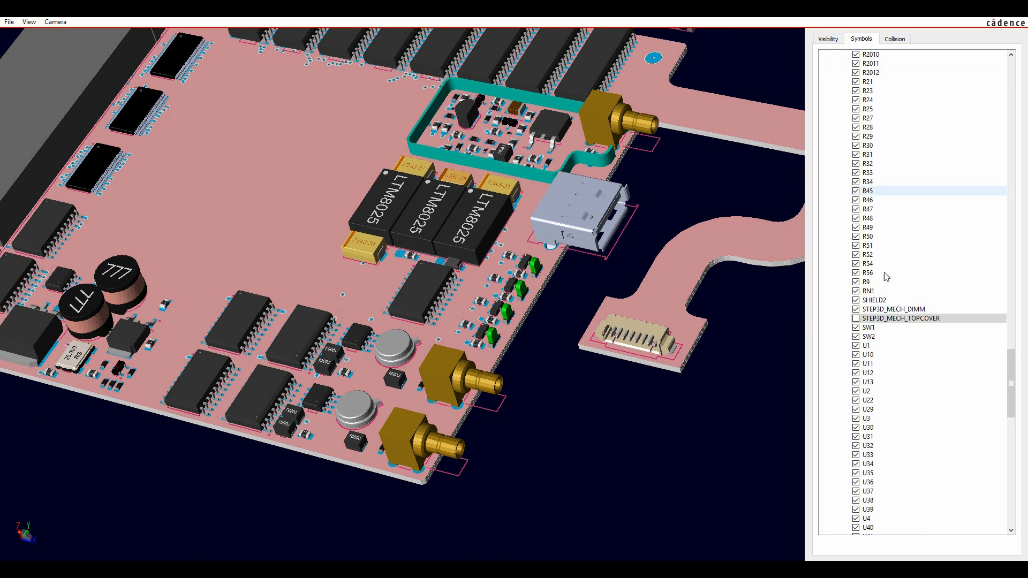
left_click(855, 318)
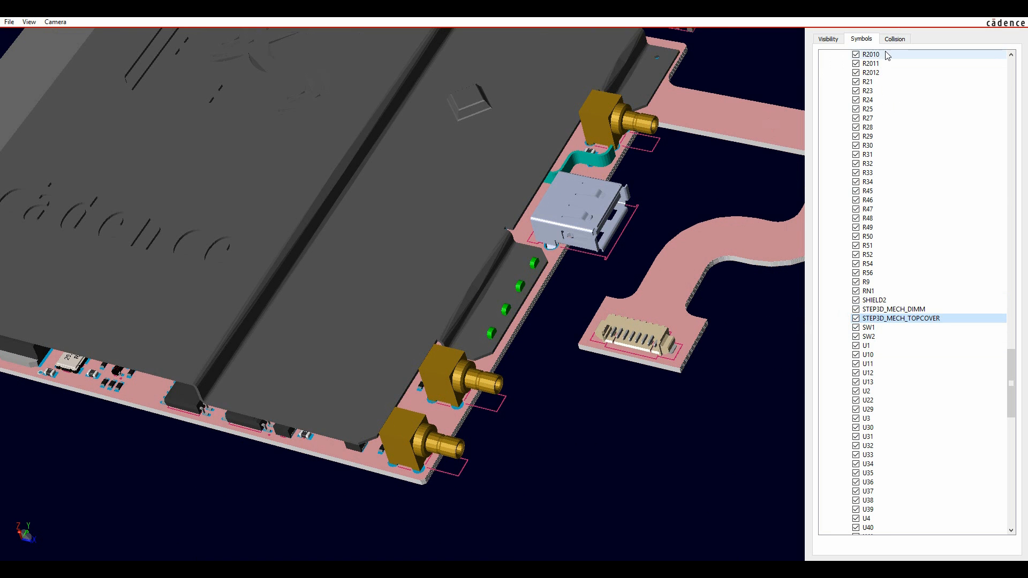
Calculate the board's 3D collisions with a minimum spacing of 0 mm.
left_click(893, 39)
scroll(571, 255, "down", 5)
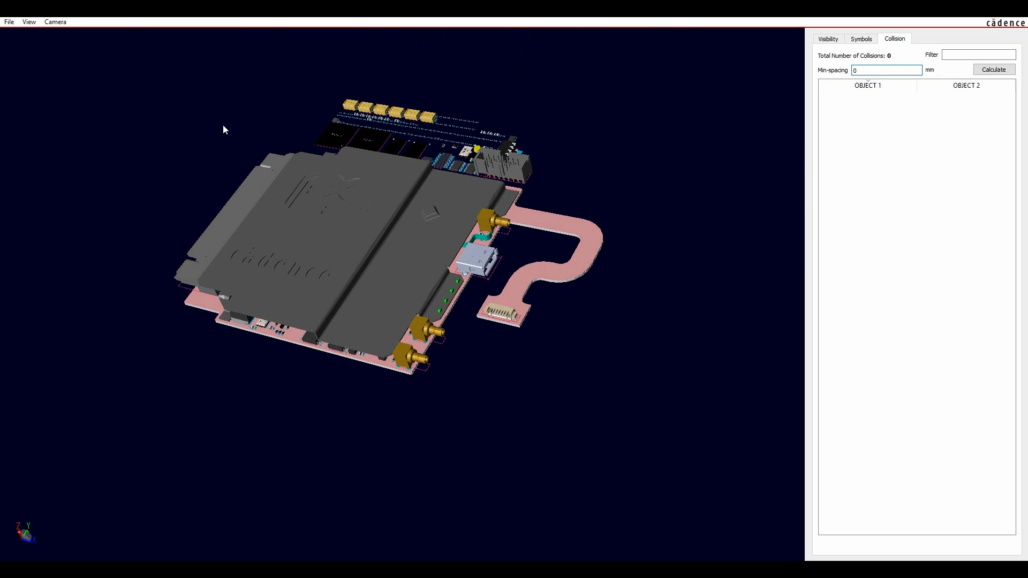
scroll(419, 292, "up", 5)
left_click(992, 70)
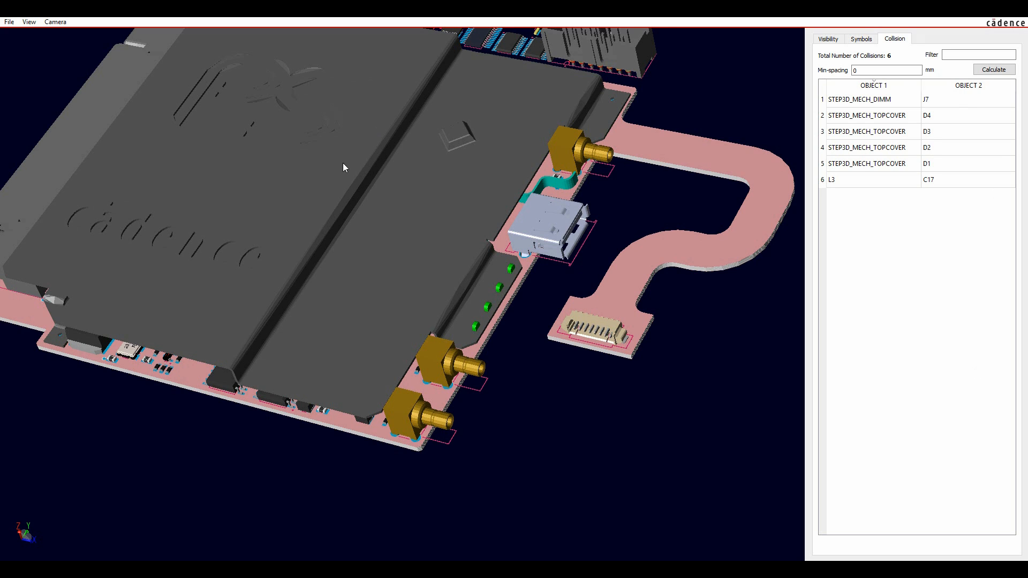
Highlight the STEP3D_MECH_TOPCOVER collisions with D1, D2, D3 and D4 and examine the LEDs at the cover.
scroll(482, 358, "up", 3)
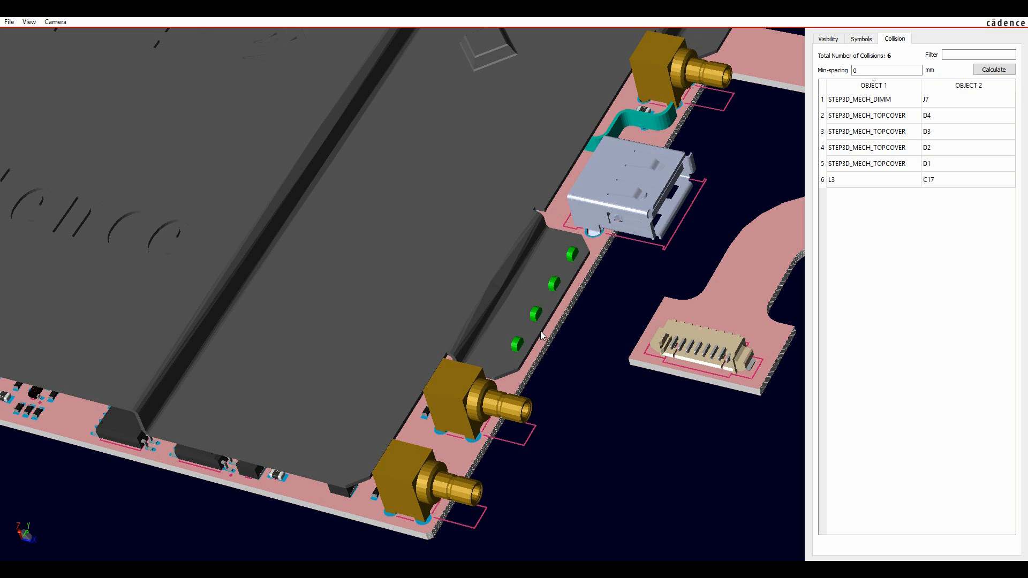
left_click(944, 165)
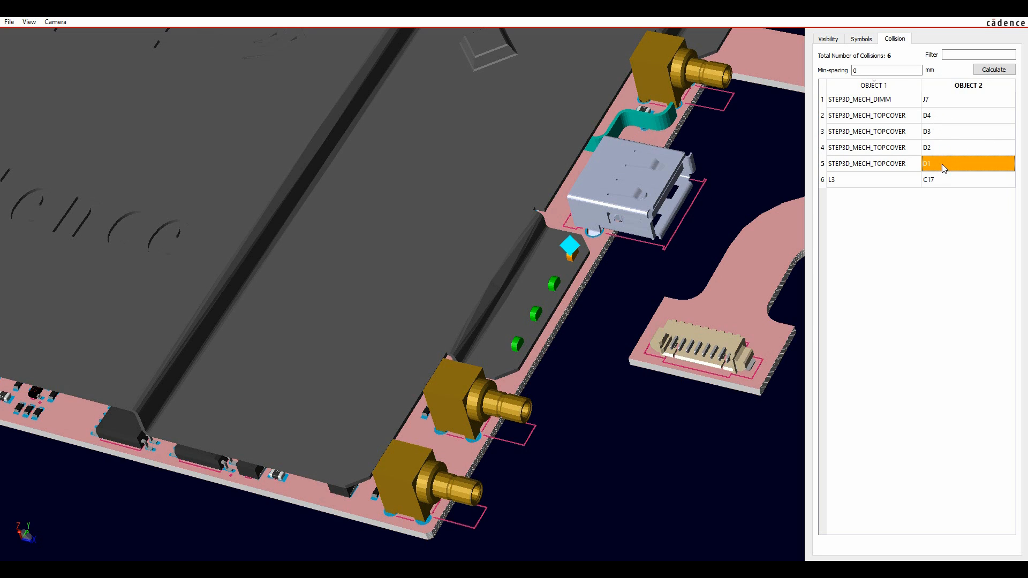
left_click(933, 149)
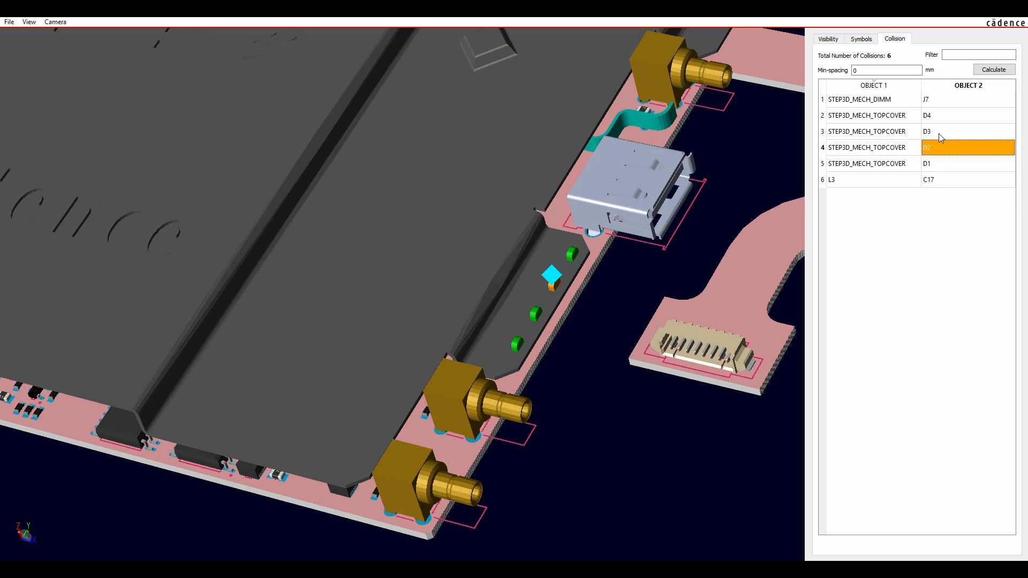
left_click(884, 152)
left_click(933, 151)
left_click(940, 131)
left_click(941, 115)
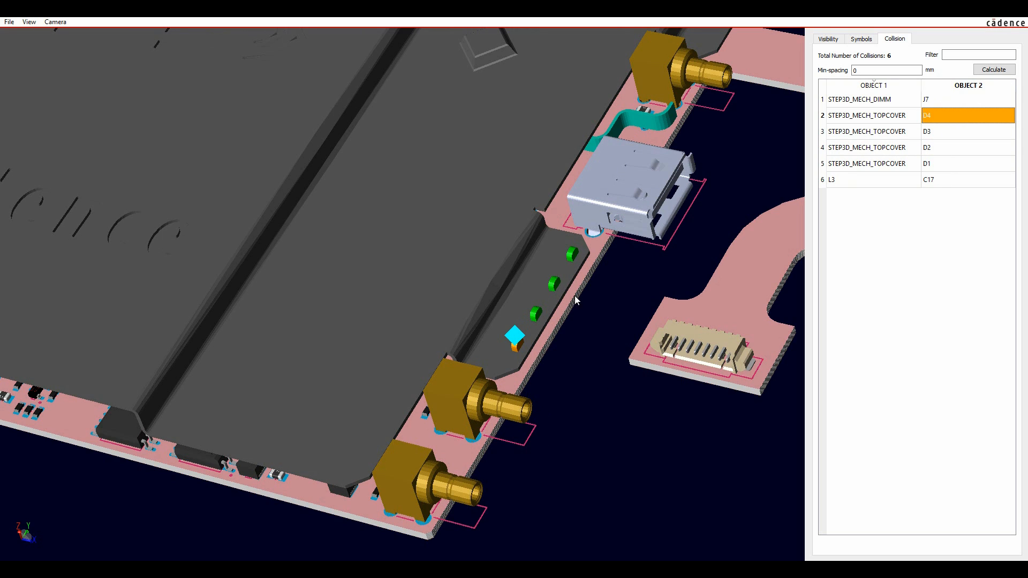
middle_click_drag(567, 351, 563, 364)
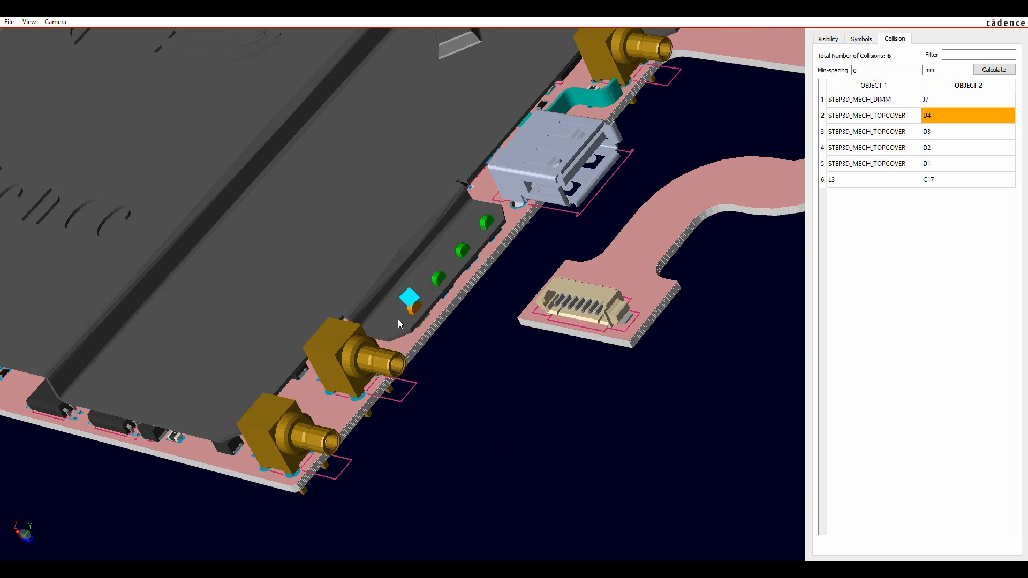
scroll(415, 313, "up", 2)
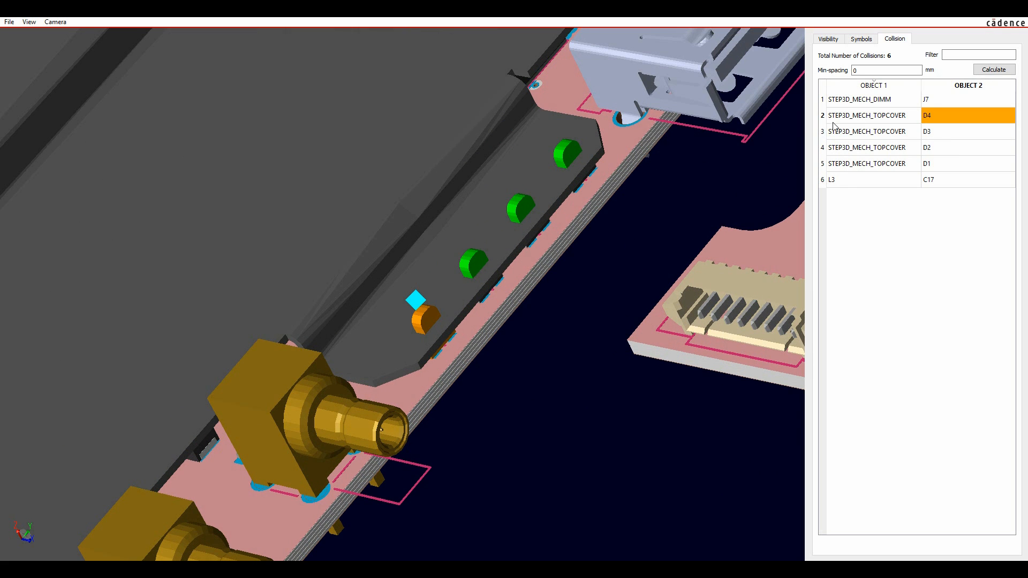
left_click(938, 135)
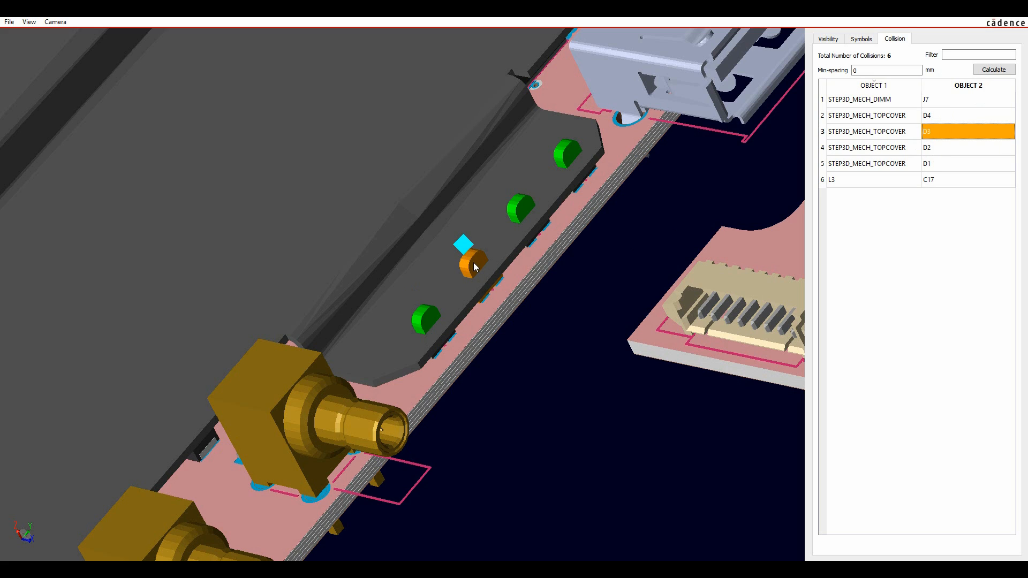
Return from the D3 collision entry to the PCB layout and examine the LED circuits beside the board-edge connector.
right_click(935, 130)
left_click(954, 138)
left_click(545, 397)
scroll(577, 300, "down", 10)
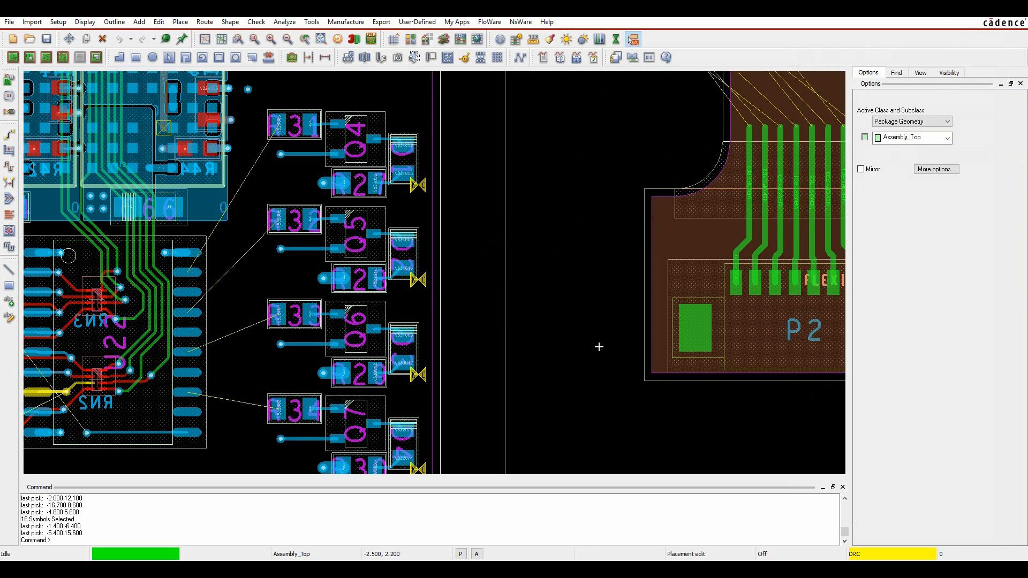
left_click(592, 349)
scroll(570, 326, "down", 2)
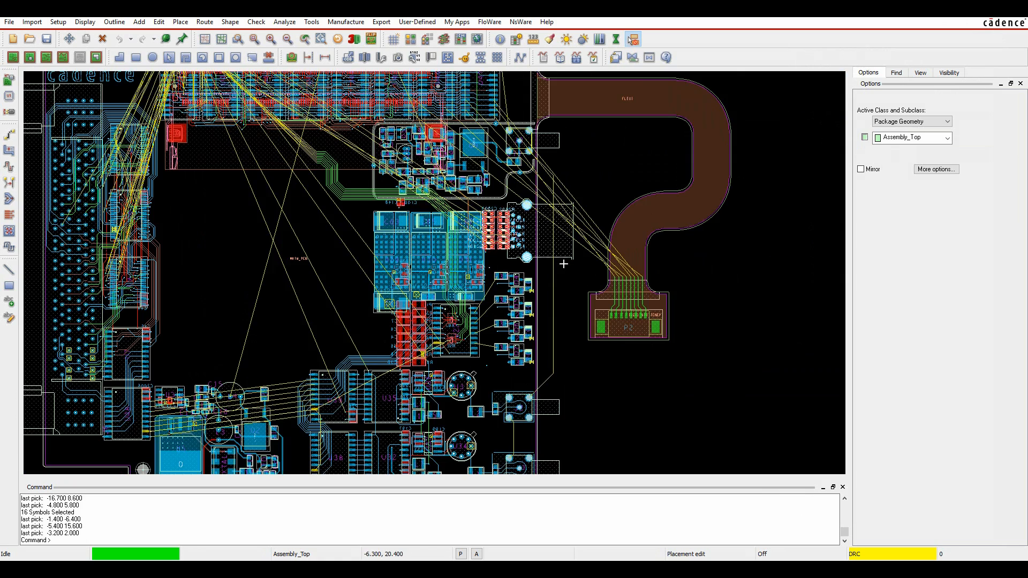
scroll(535, 249, "up", 2)
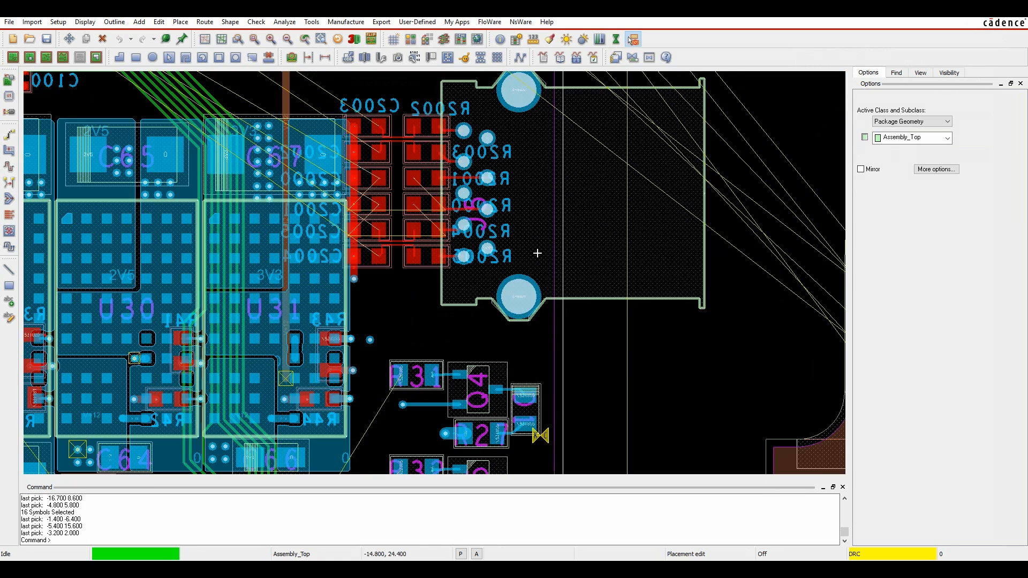
View the board-edge connector J5 alone in the 3D Canvas, examine it from several angles, and return to the layout.
right_click(518, 297)
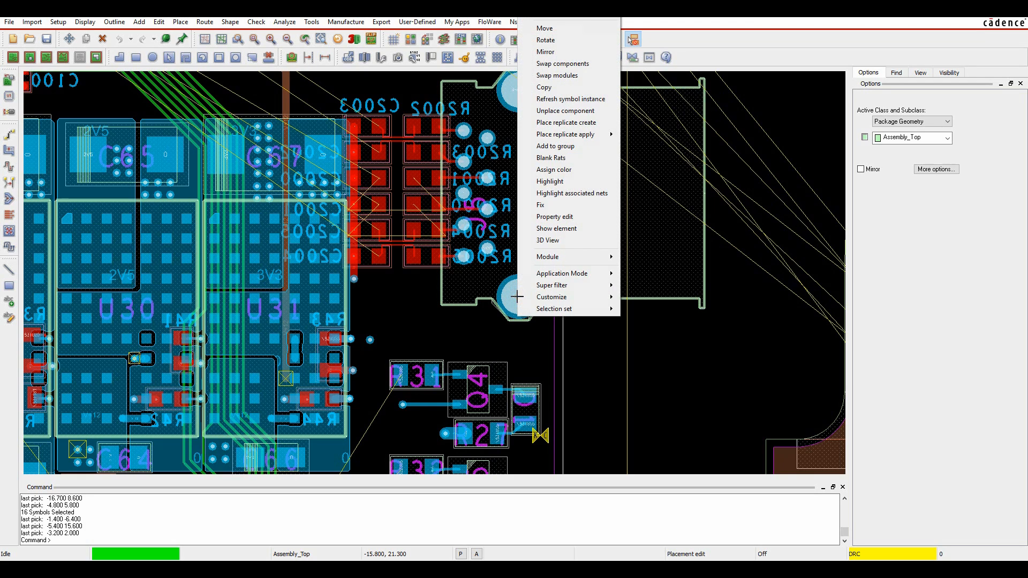
left_click(557, 240)
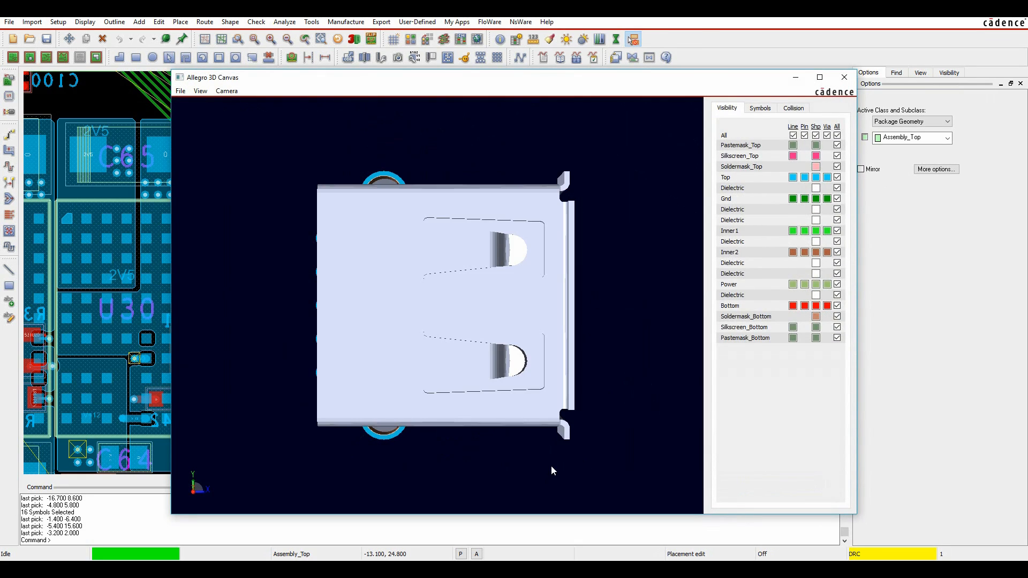
left_click_drag(551, 465, 514, 432)
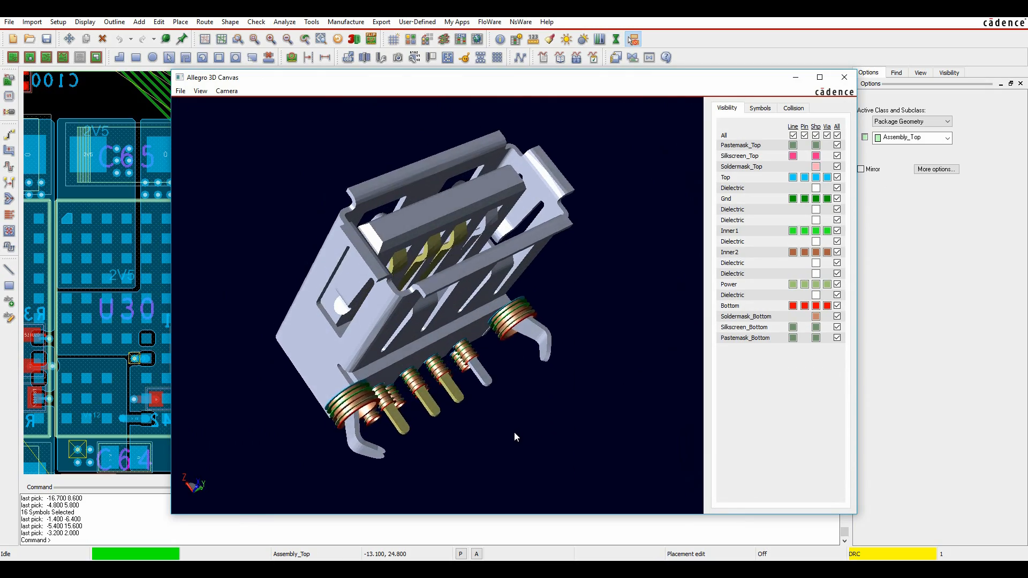
scroll(514, 432, "up", 6)
left_click_drag(541, 393, 396, 352)
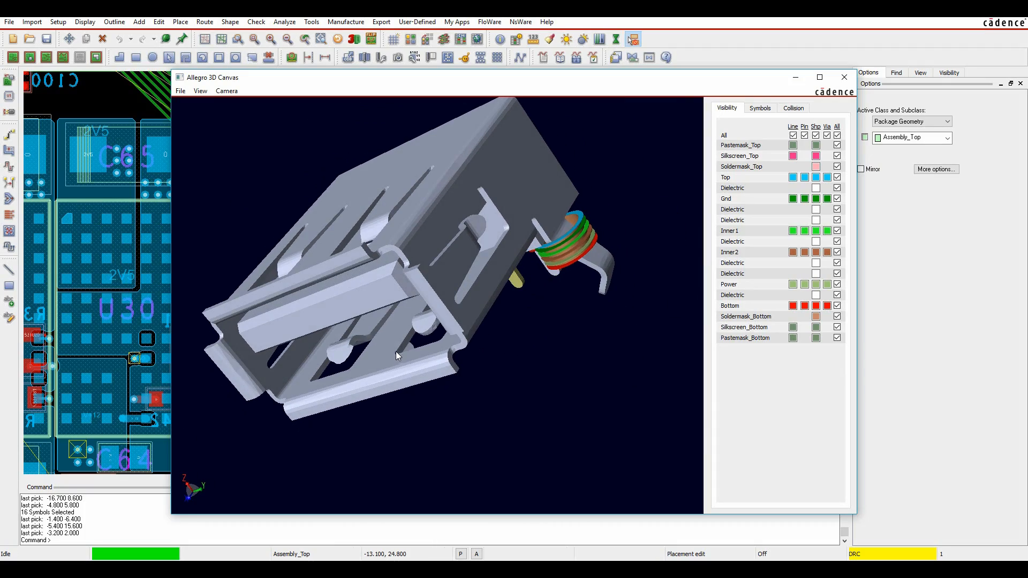
left_click(844, 77)
Select all unplaced components above the board and apply the PROCESSOR1 place replicate circuit to them.
scroll(687, 163, "down", 3)
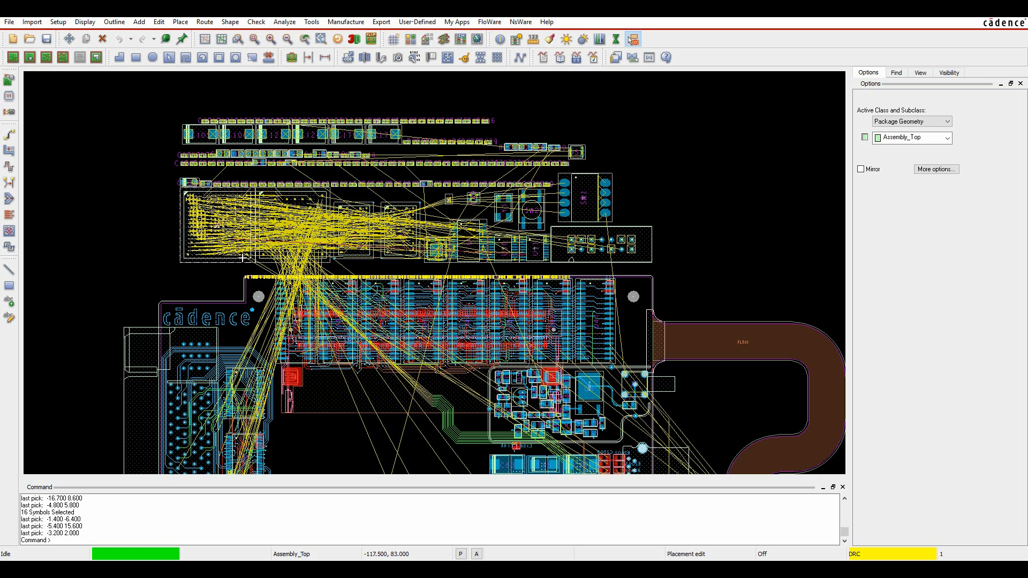
left_click_drag(166, 269, 679, 111)
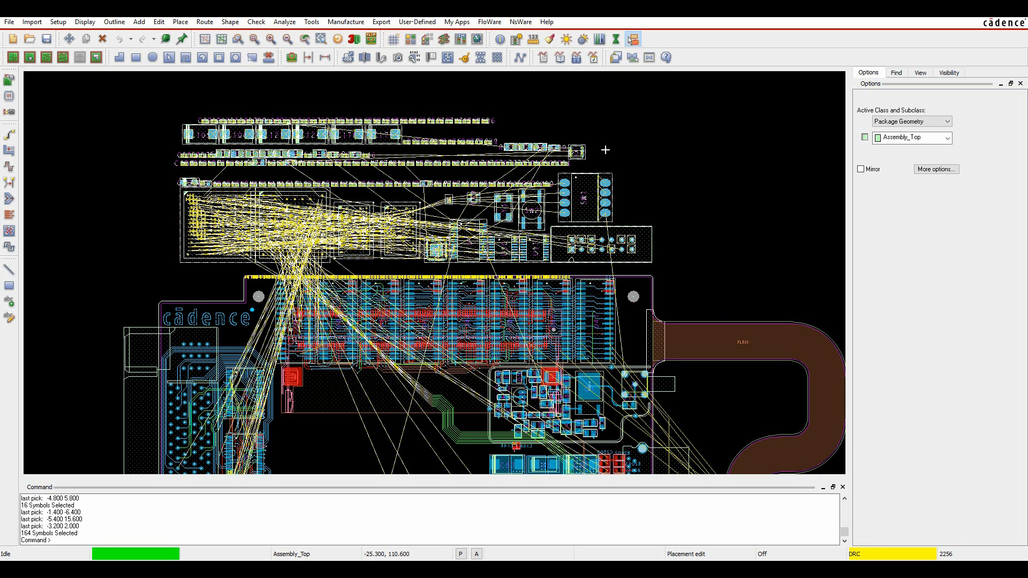
right_click(565, 194)
mouse_move(620, 202)
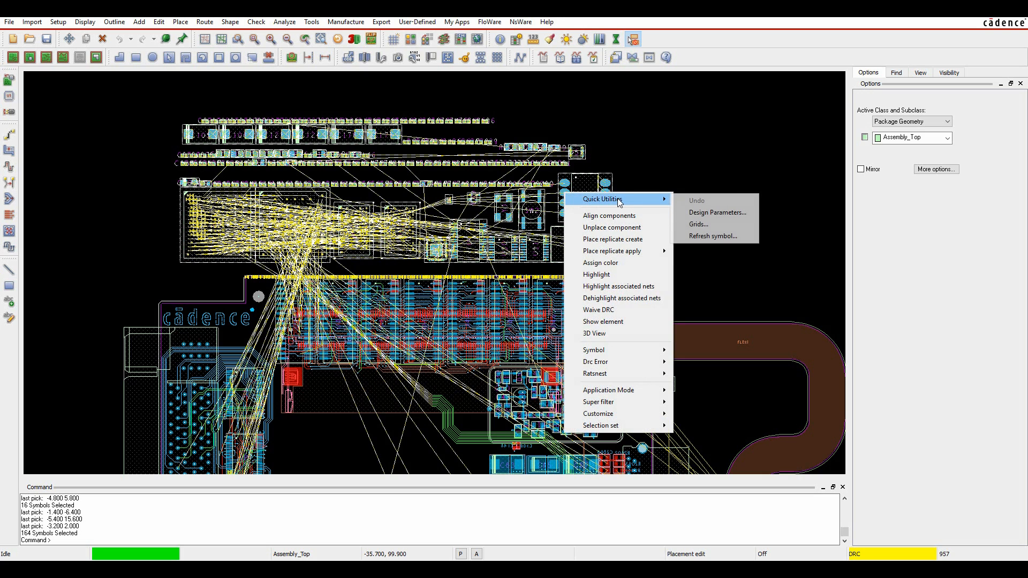
mouse_move(632, 254)
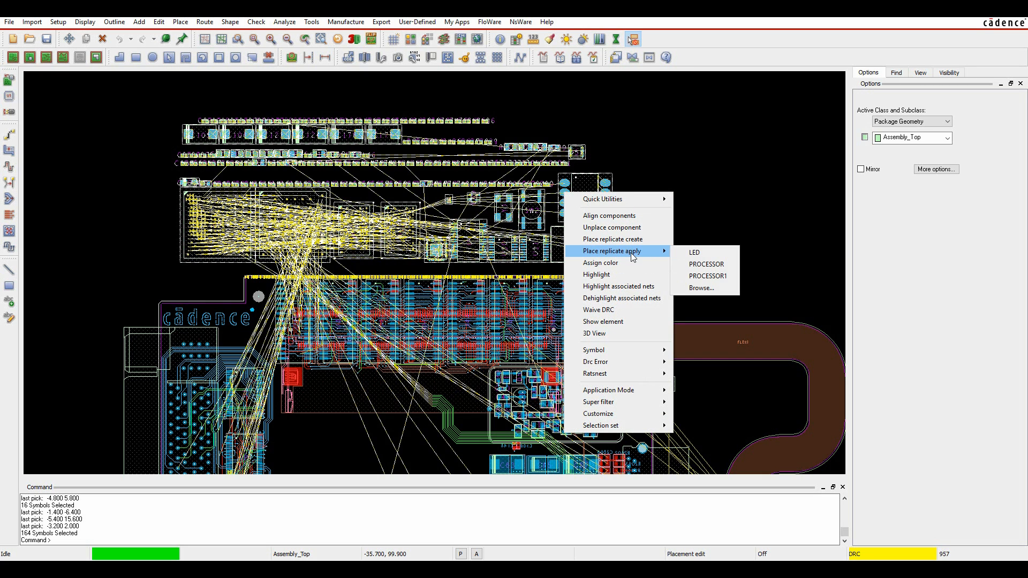
left_click(712, 274)
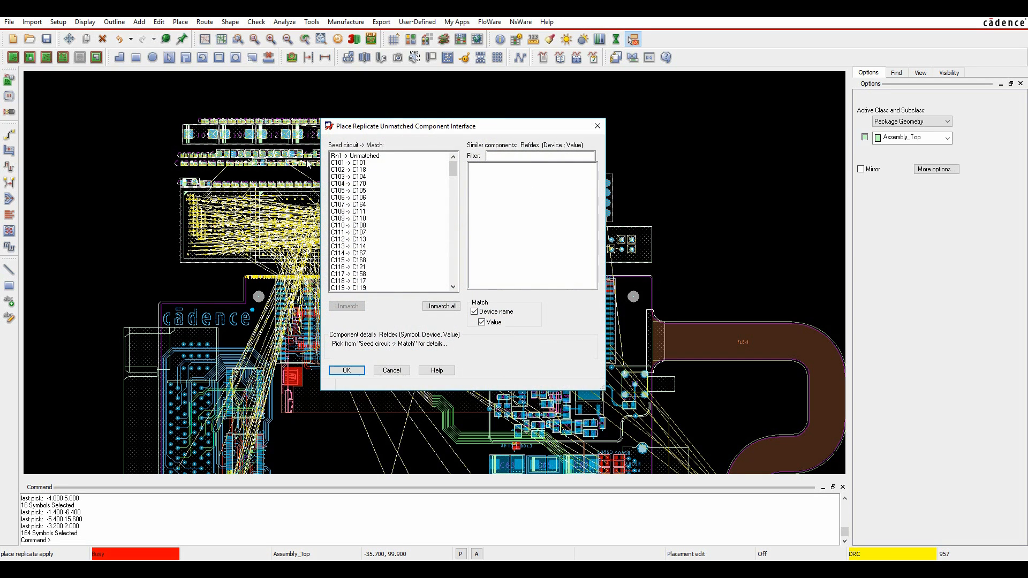
Review the component matches, match Rn1 to the Res_Net_8_Resnet_8_Discrete_100 part without device name and value matching, and accept the matches.
left_click_drag(454, 170, 450, 202)
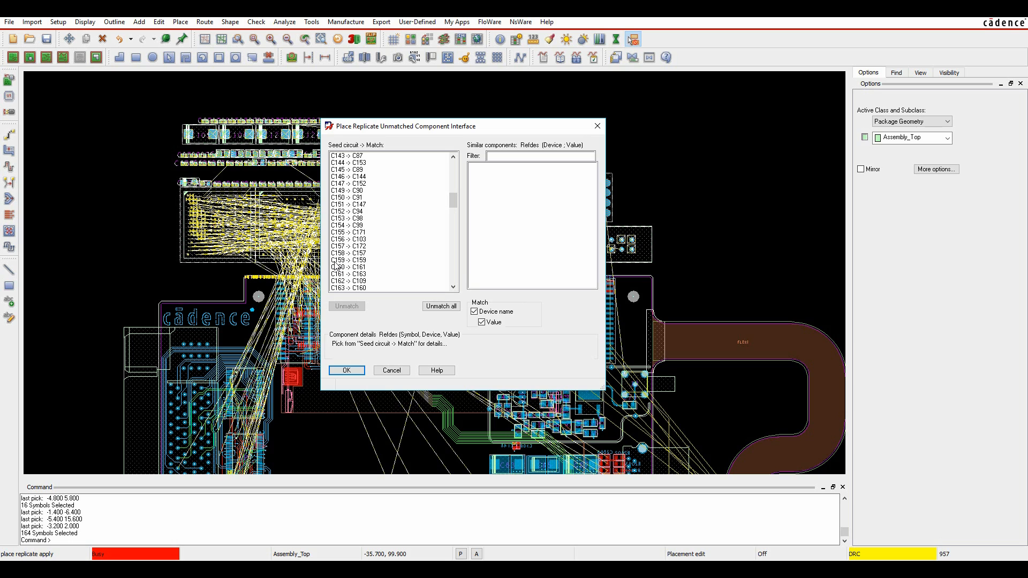
left_click_drag(451, 204, 454, 166)
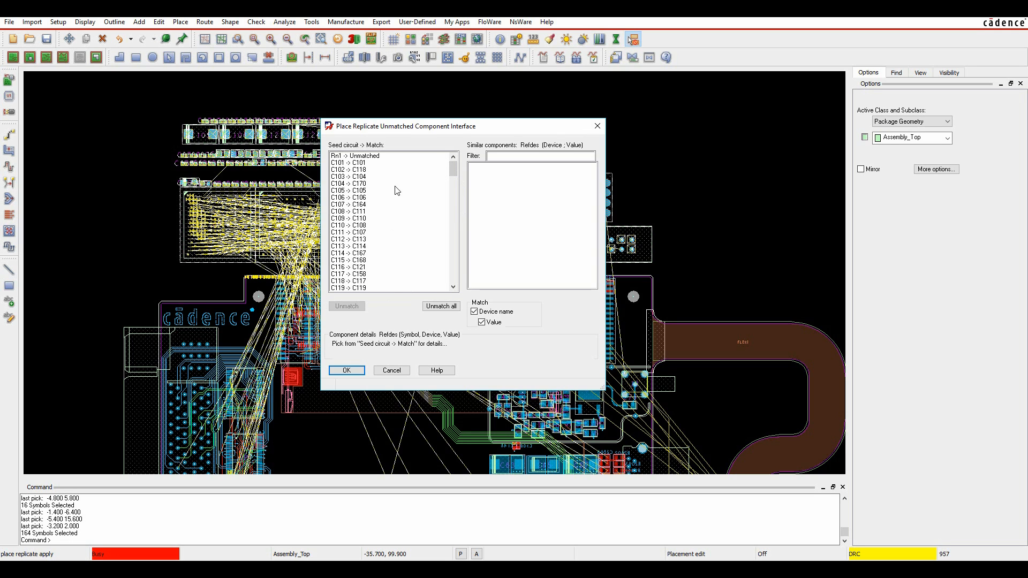
left_click(353, 156)
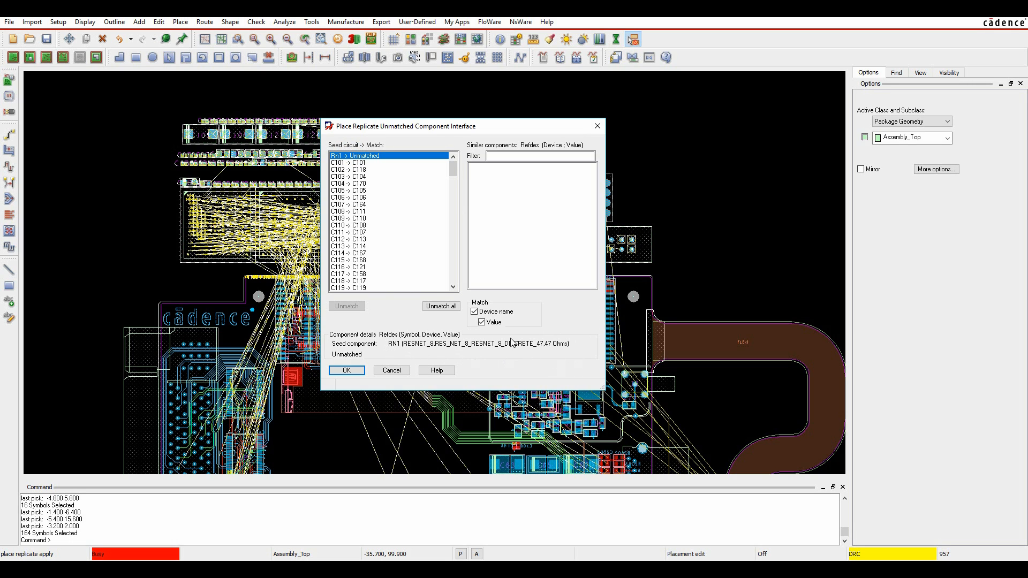
left_click(474, 312)
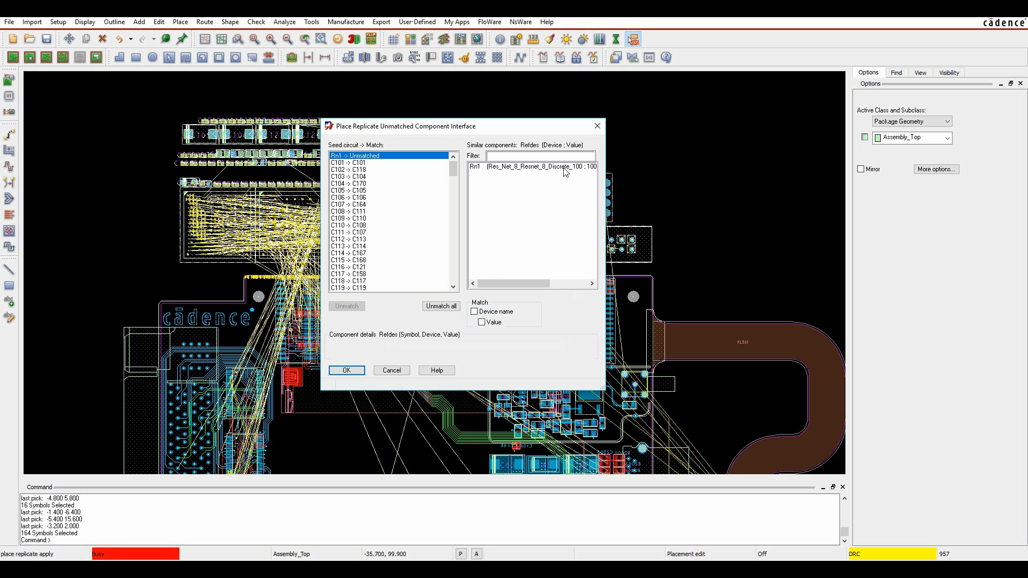
left_click(532, 169)
scroll(406, 241, "down", 4)
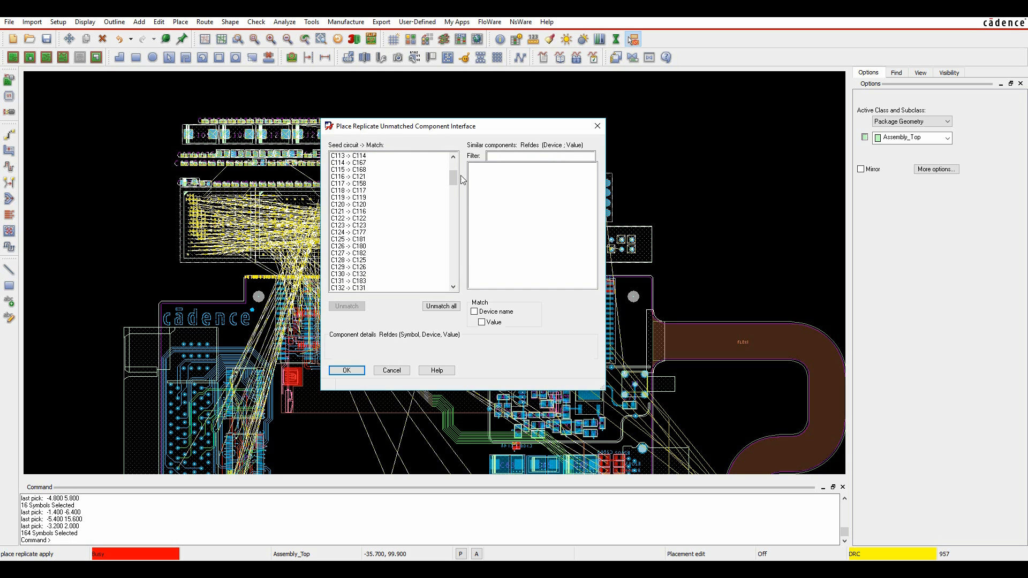
left_click(346, 371)
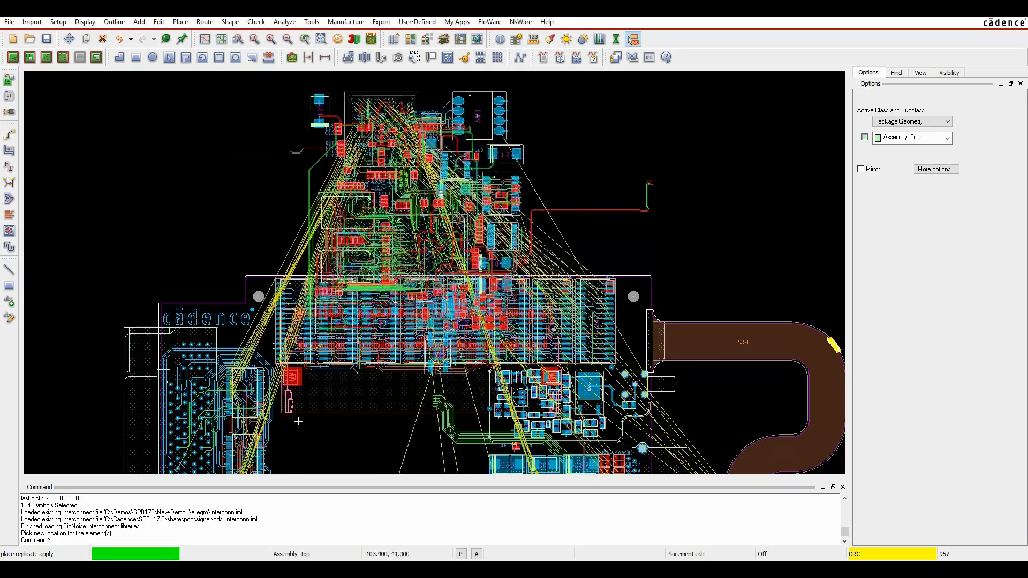
Place the replicated processor circuit on the board, snapped to the pin of the lower-left mounting hole.
key("Down")
key("Down")
key("Down")
key("Down")
key("Down")
key("Down")
key("Down")
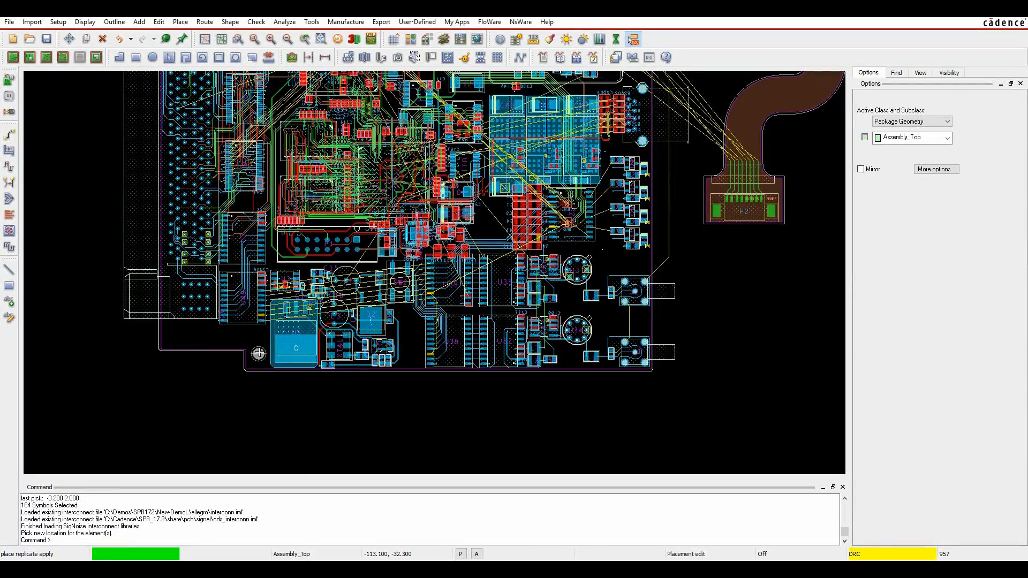
right_click(259, 354)
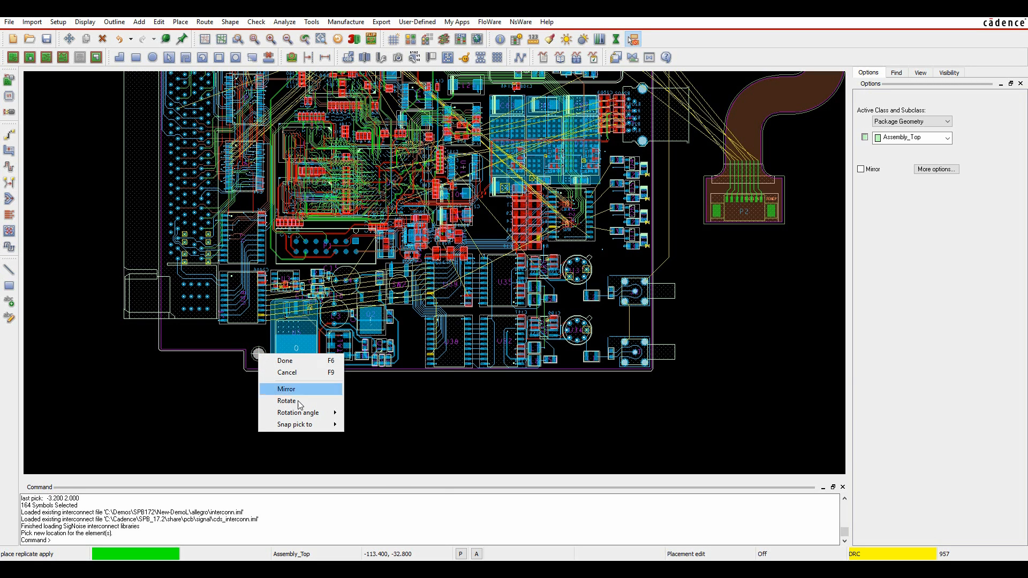
mouse_move(295, 429)
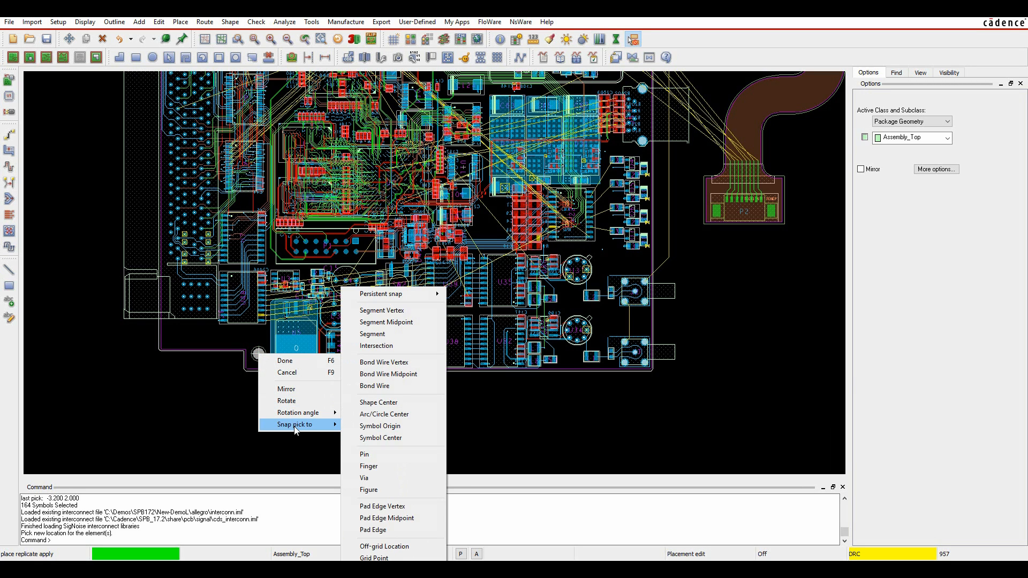
left_click(396, 457)
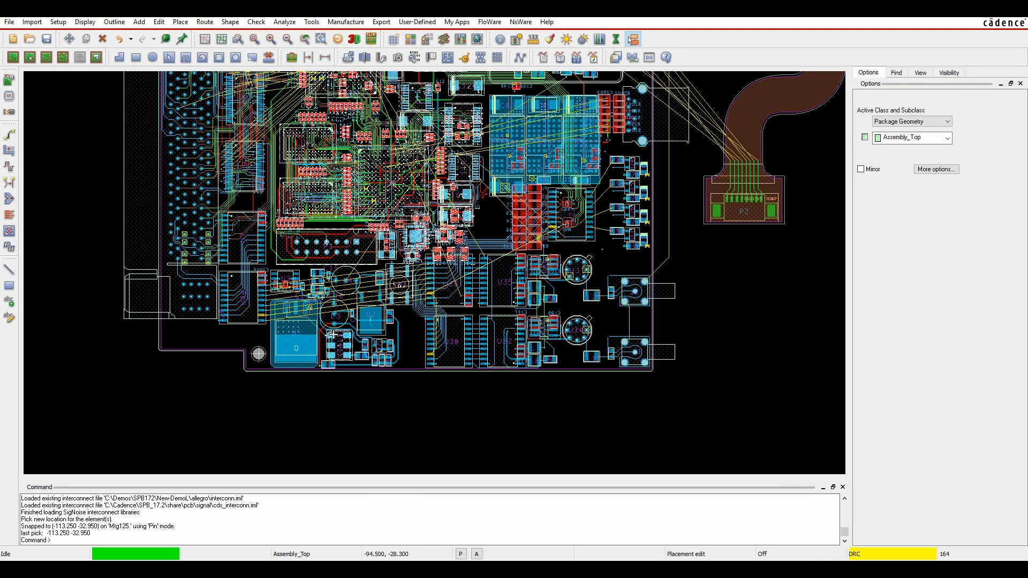
left_click(340, 408)
Disband the placed processor circuit's group and switch to the Etch edit application mode.
right_click(349, 202)
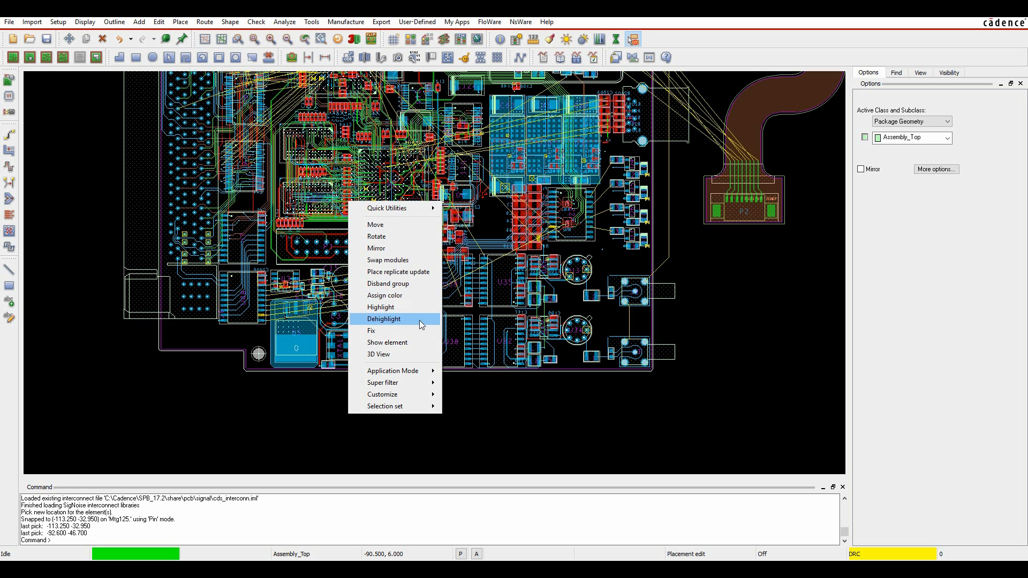
left_click(389, 284)
left_click(356, 439)
left_click(46, 58)
Select the routed area between U12 and U13 and examine it in a tilted 3D view.
scroll(276, 148, "up", 3)
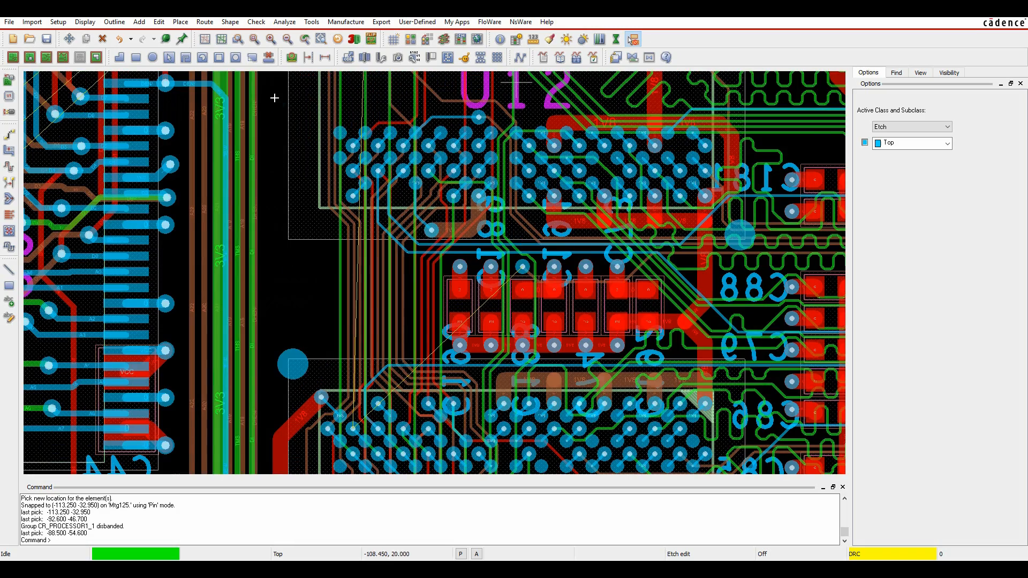
left_click_drag(664, 327, 775, 460)
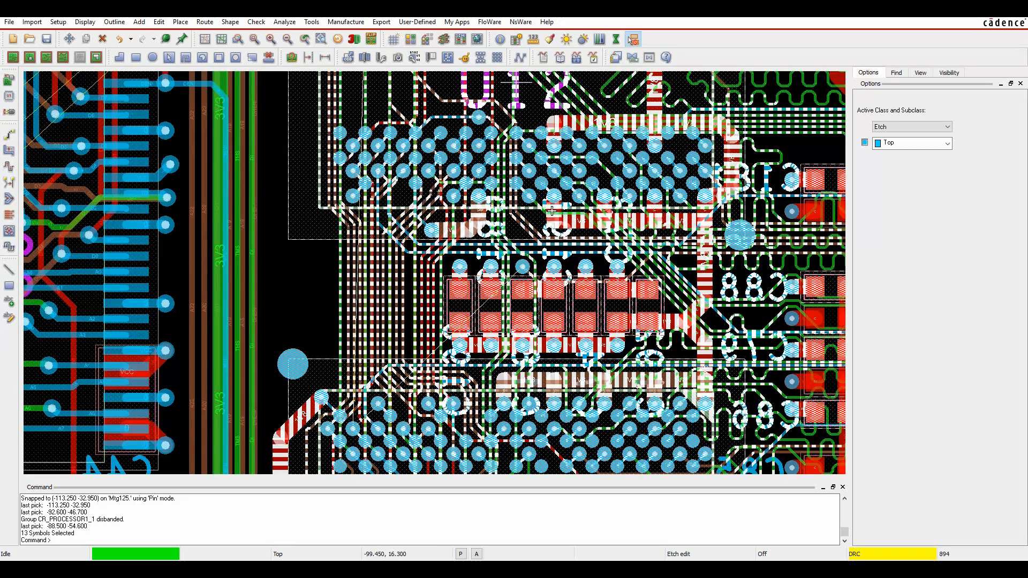
right_click(552, 210)
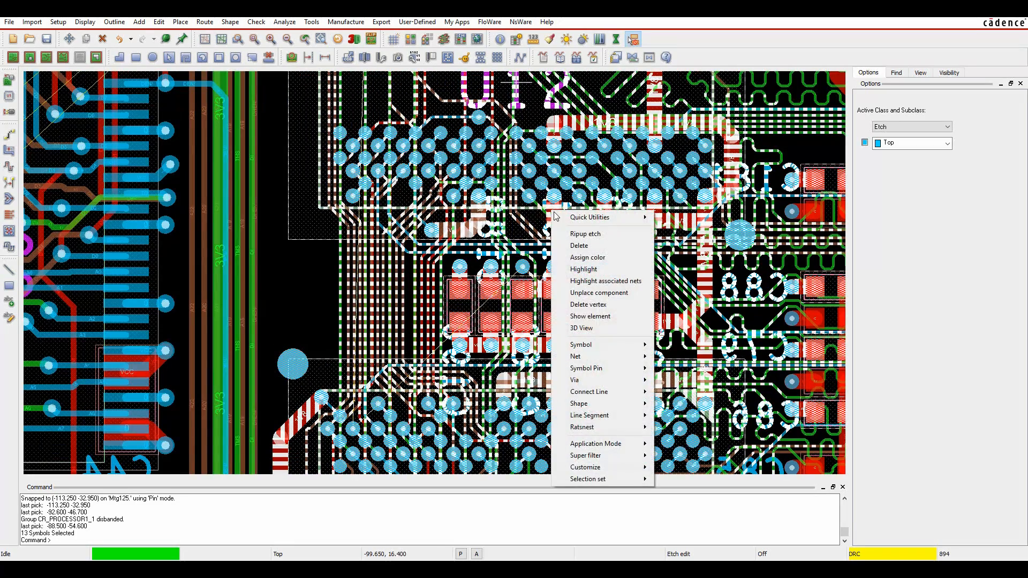
left_click(578, 327)
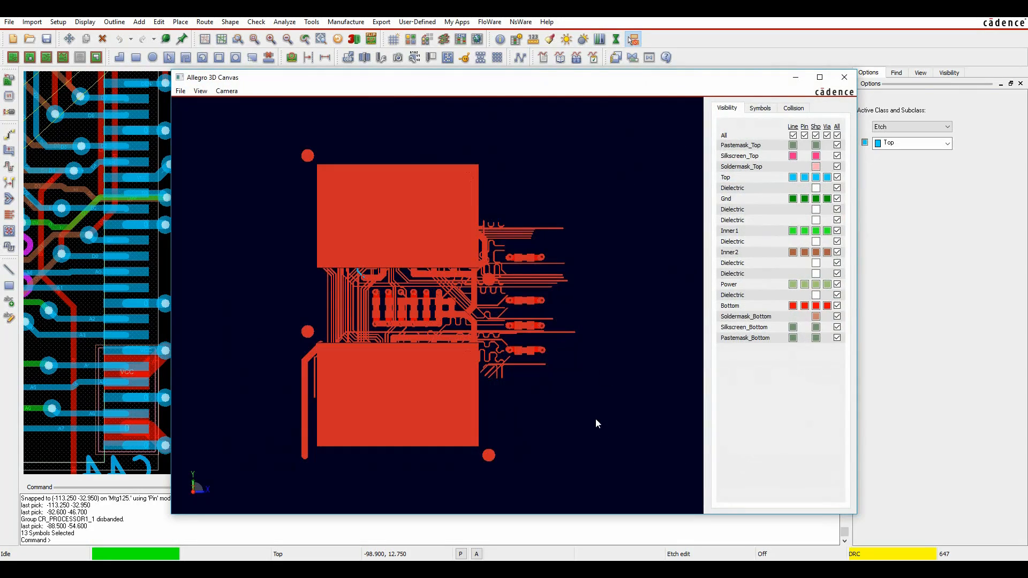
left_click_drag(557, 396, 541, 365)
scroll(409, 399, "up", 5)
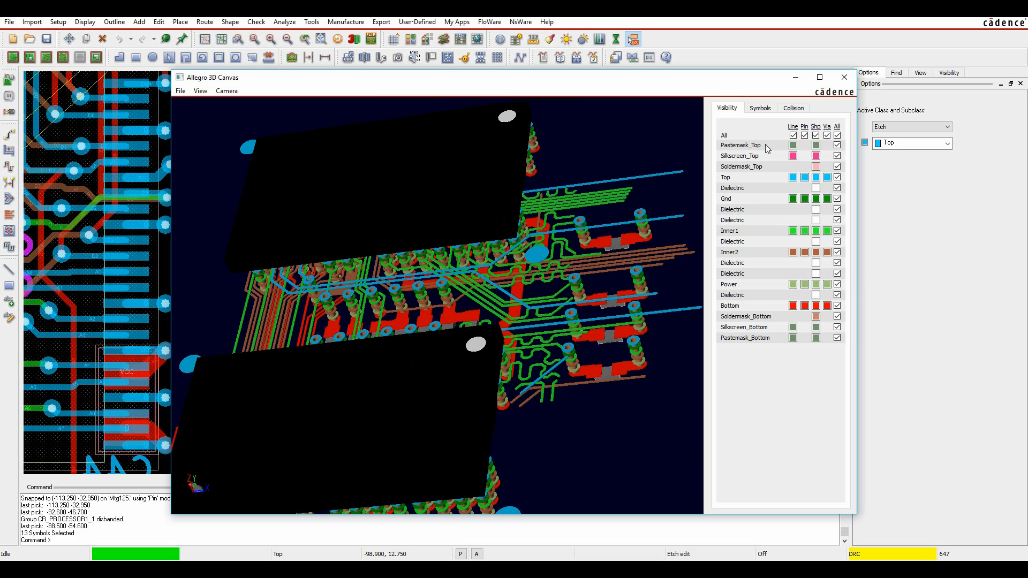
Hide all symbols in the 3D view, examine the vias and traces across the layers, and return to the layout.
left_click(774, 111)
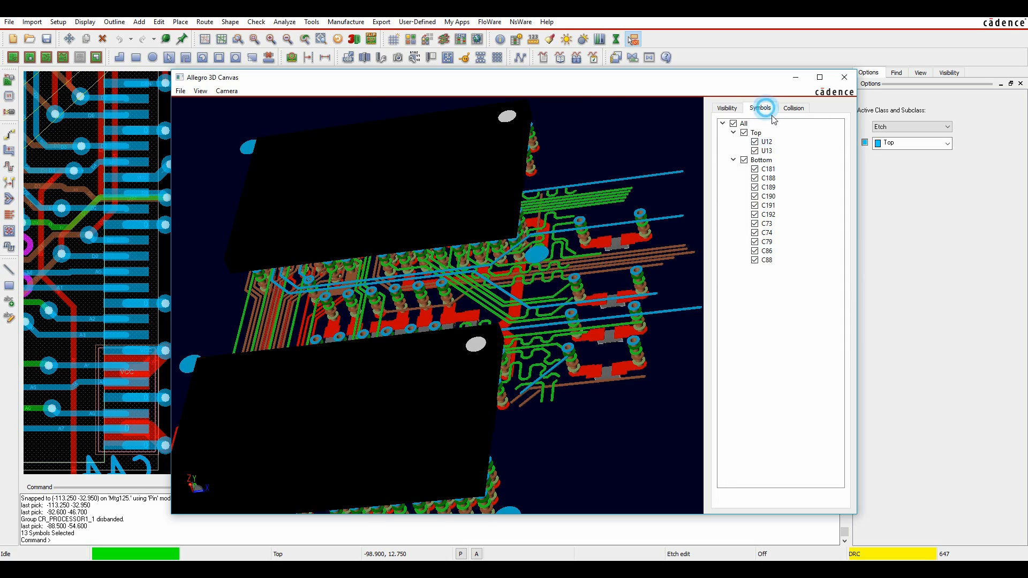
left_click(734, 123)
scroll(442, 359, "up", 6)
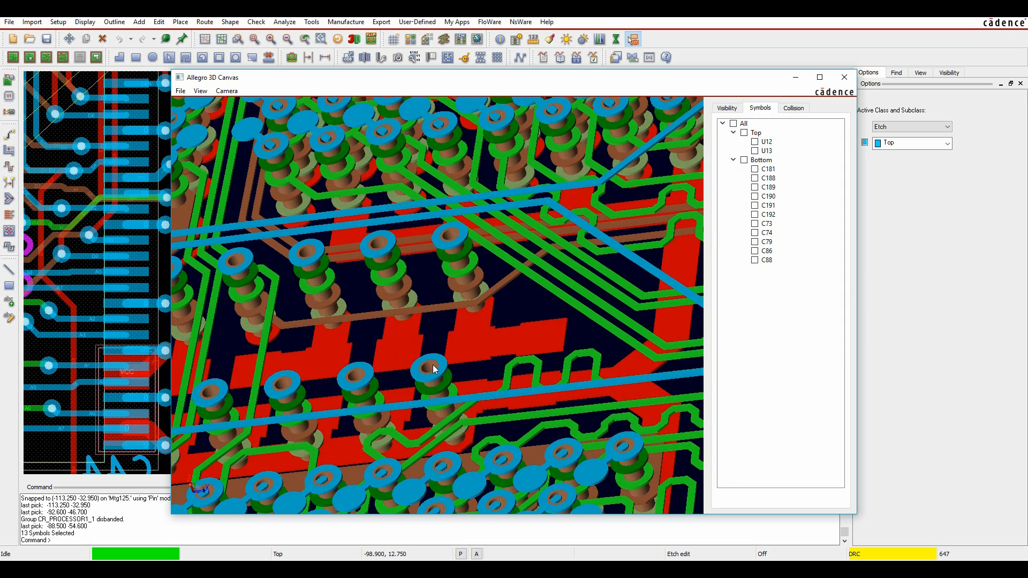
scroll(496, 361, "up", 6)
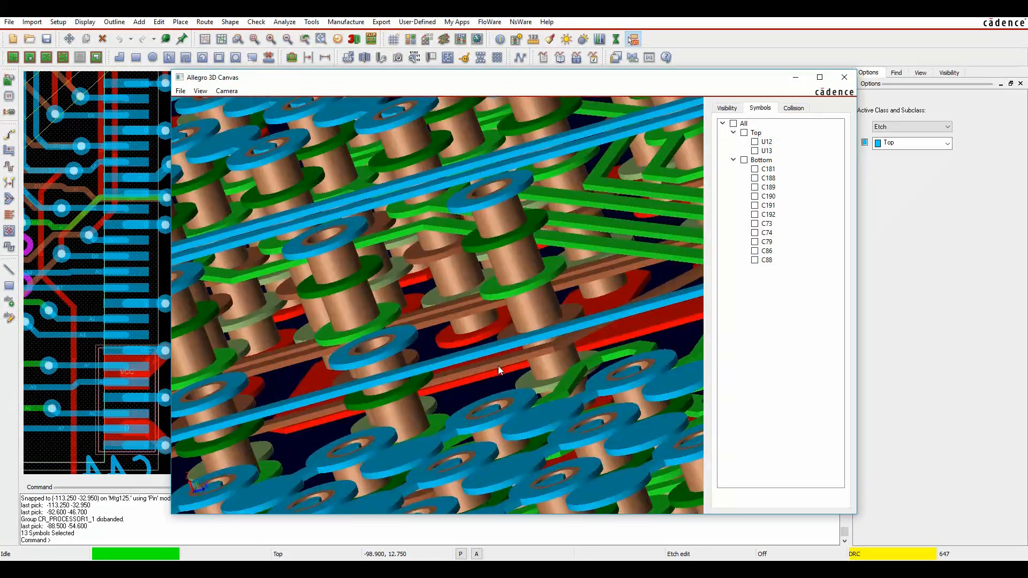
left_click_drag(519, 379, 482, 274)
middle_click_drag(482, 274, 470, 283, "shift")
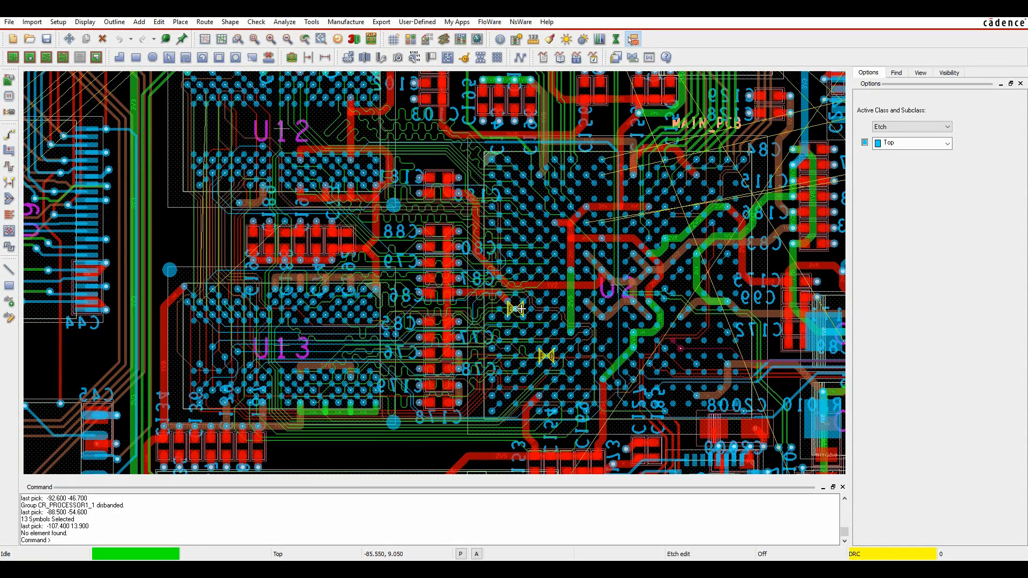
Enable layer select mode, isolate the Inner1 layer, and show the Through All items with it.
left_click(948, 73)
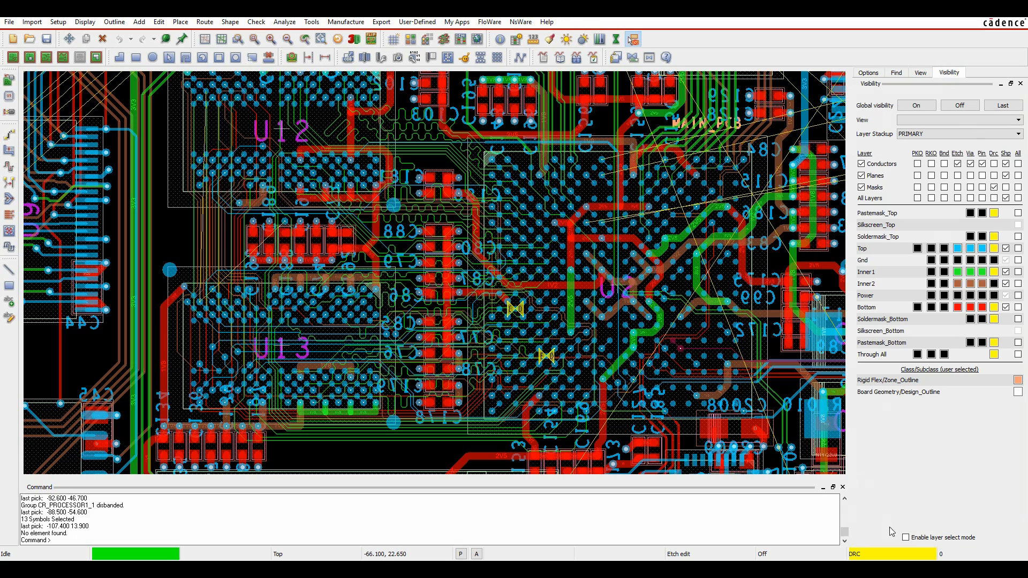
left_click(905, 538)
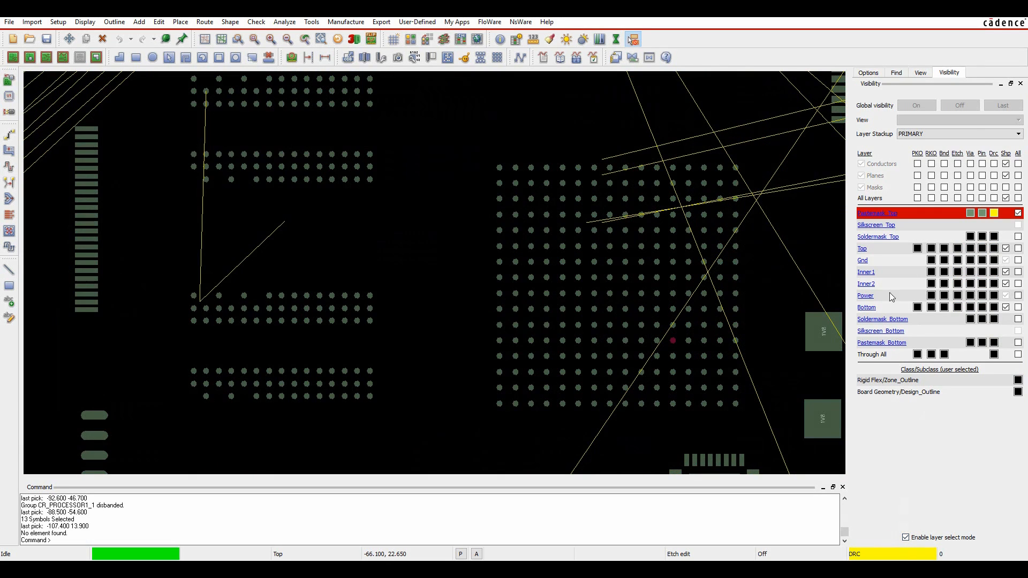
left_click(866, 273)
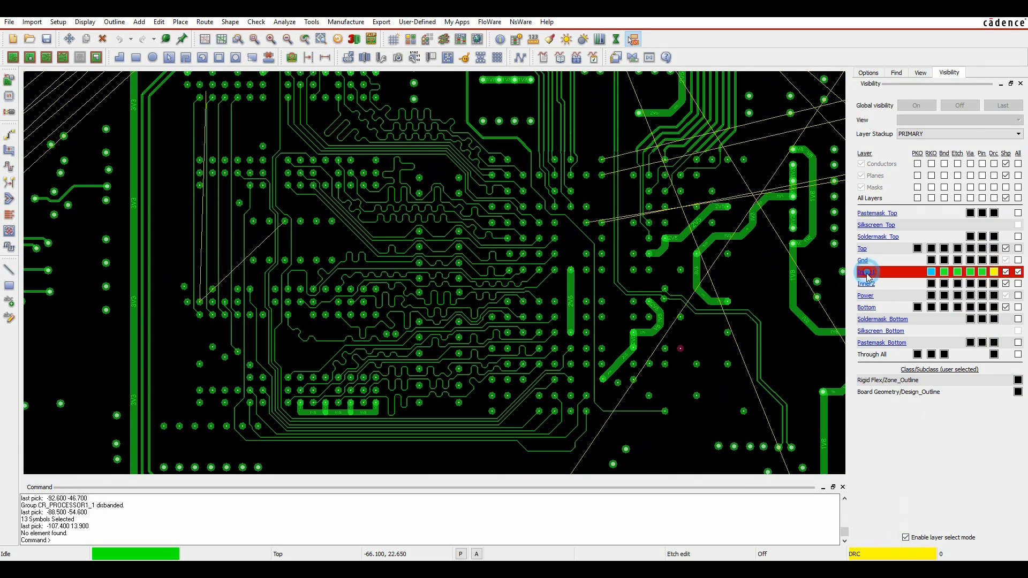
left_click(1018, 354)
Examine the DRC error marker details and the surrounding DDR traces on Inner1.
scroll(664, 188, "up", 3)
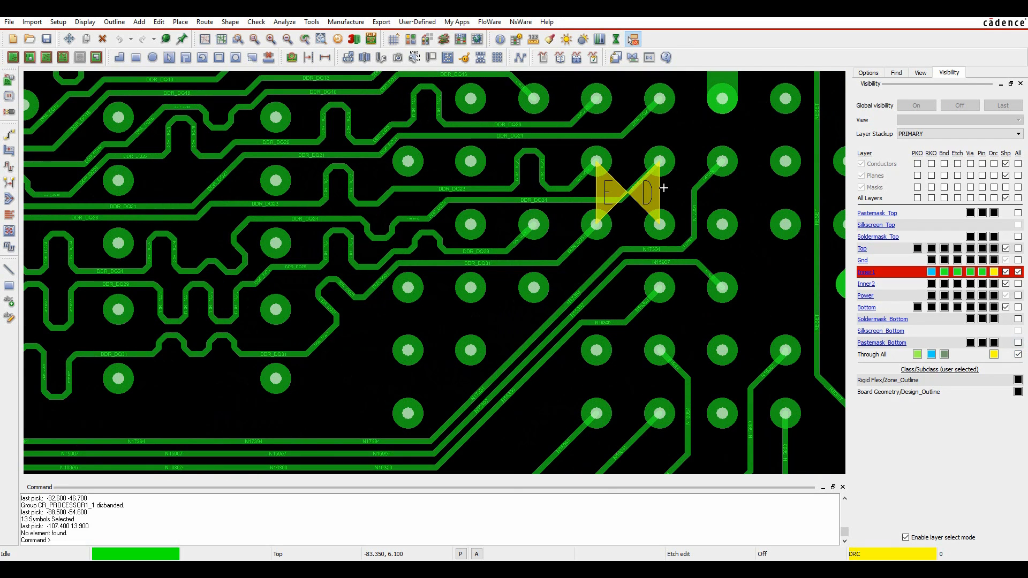
mouse_move(650, 191)
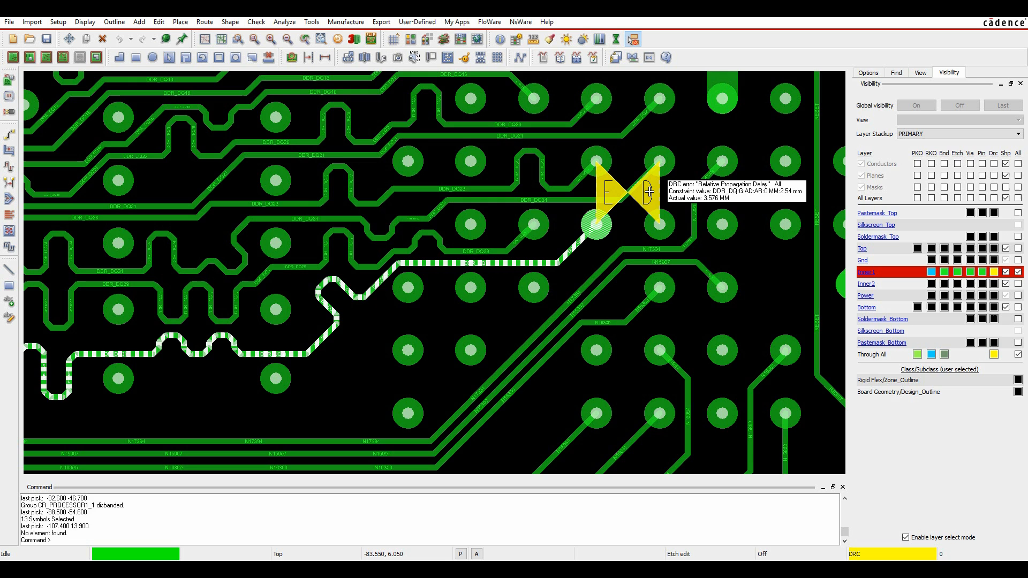
middle_click_drag(141, 251, 441, 247)
scroll(440, 247, "down", 1)
middle_click_drag(351, 194, 372, 258)
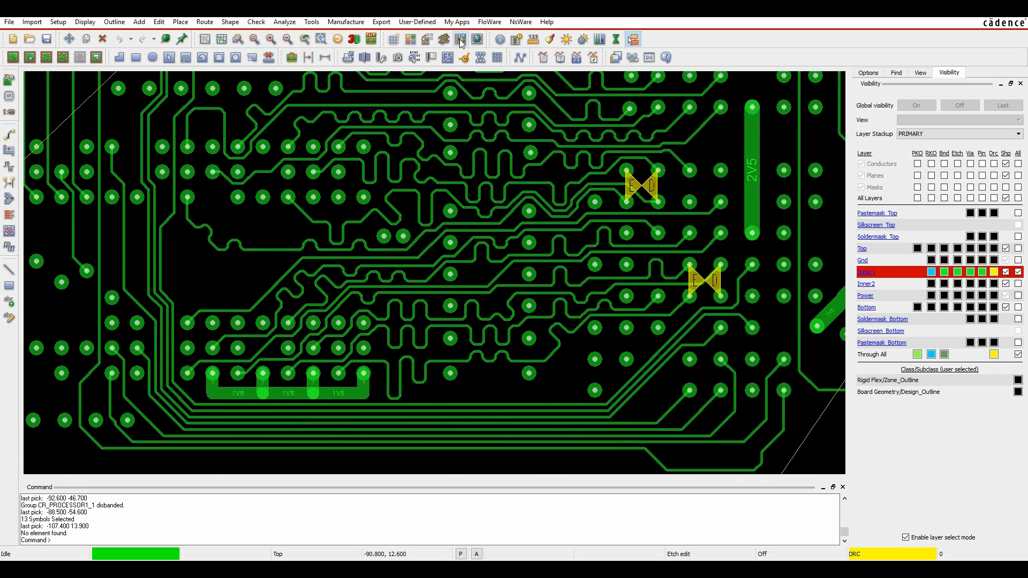
Open the Constraint Manager and view the physical constraint sets for all layers.
left_click(59, 22)
left_click(91, 90)
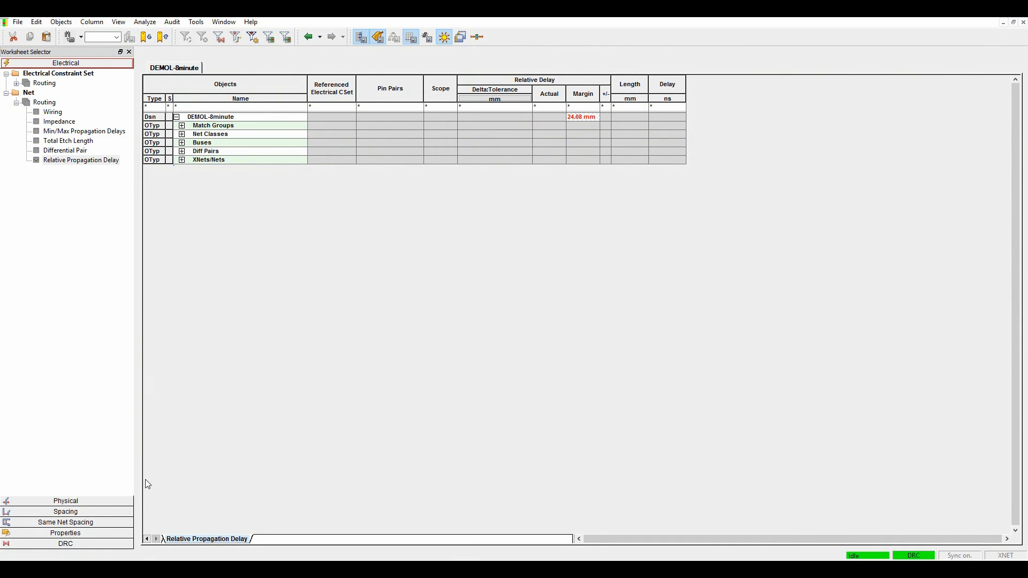
left_click(65, 500)
left_click(49, 95)
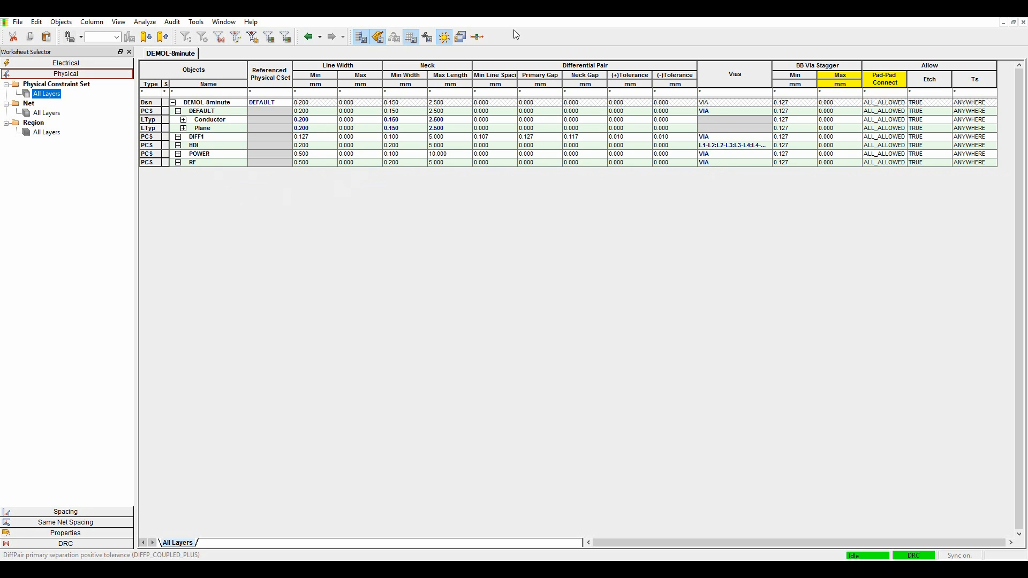
Show the physical constraints for nets on all layers and expand the XNets/Nets, Diff Pairs, Buses and Net Classes groups.
left_click(47, 113)
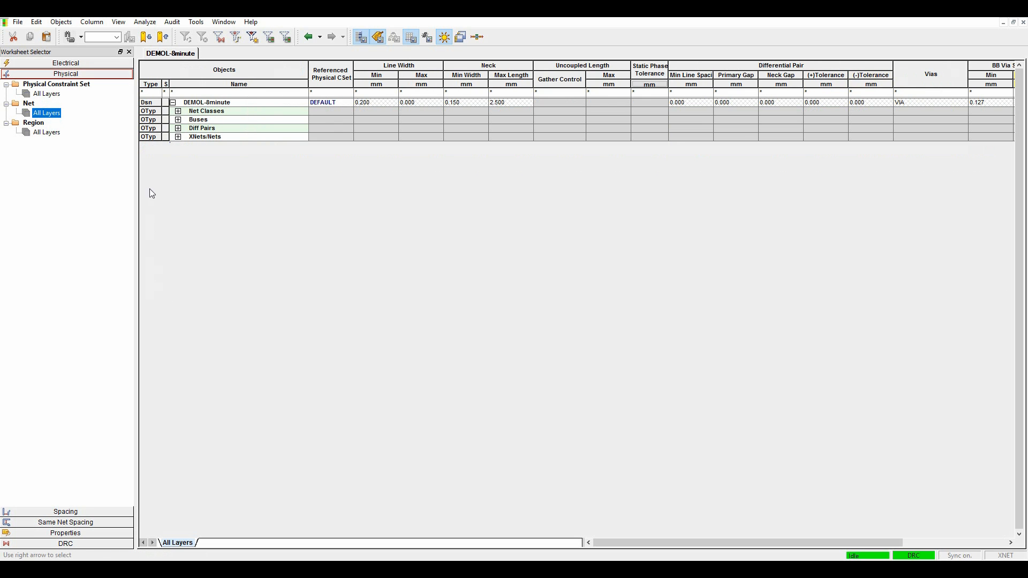
left_click(178, 136)
left_click(178, 128)
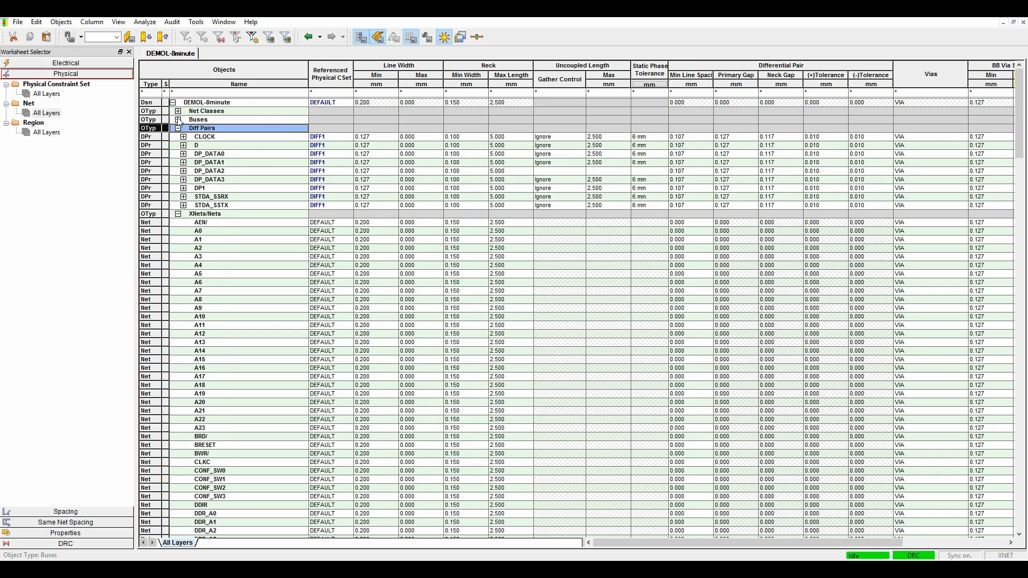
left_click(178, 120)
left_click(178, 111)
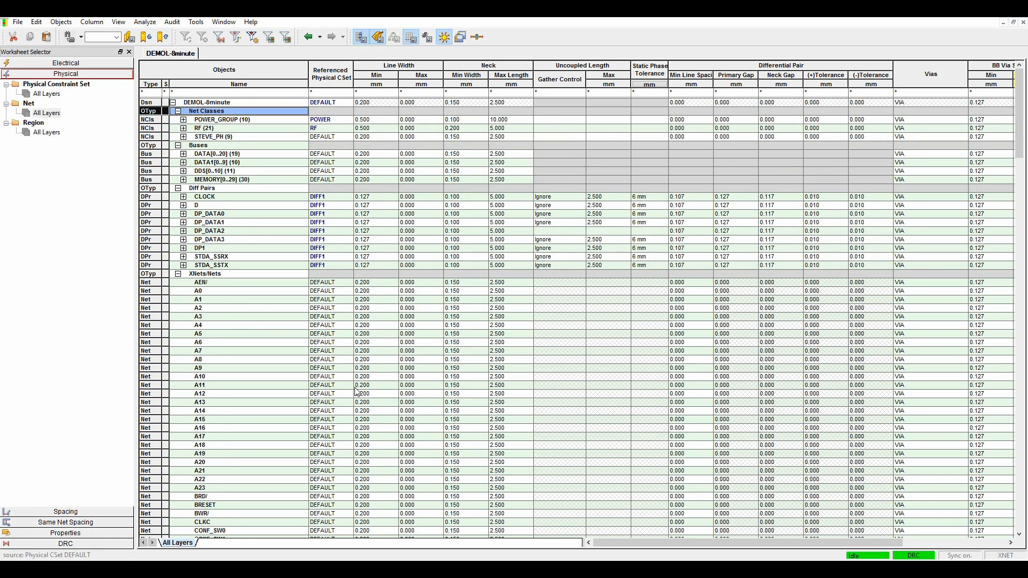
Set the referenced physical CSet of net A2 to DEFAULT.
left_click(327, 308)
left_click(326, 307)
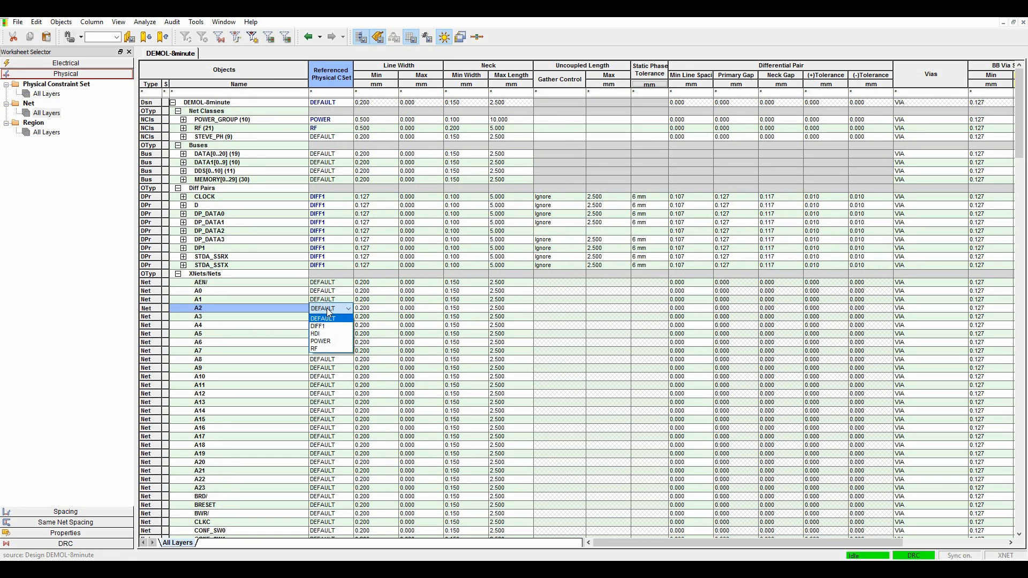
left_click(328, 320)
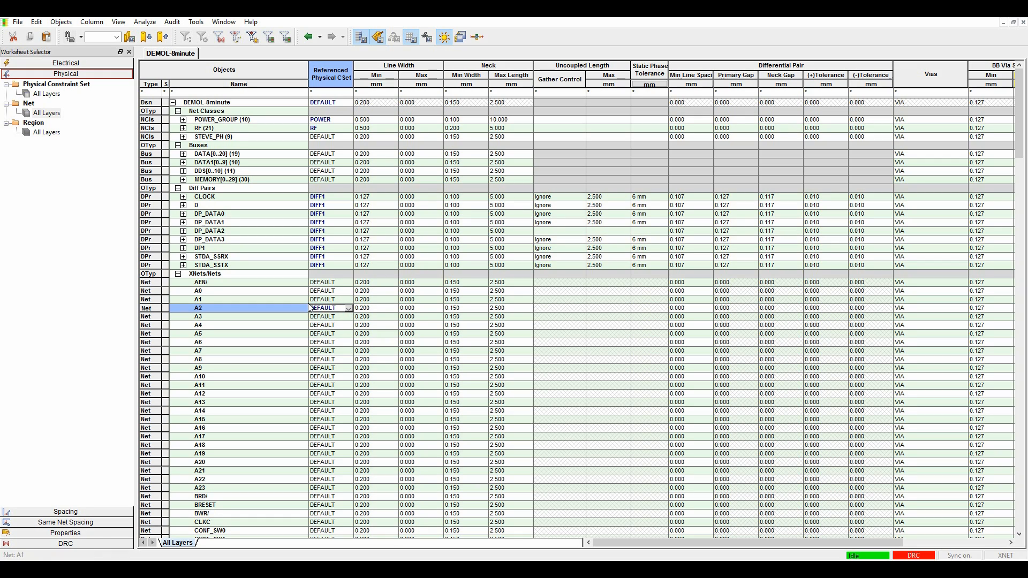
right_click(326, 318)
left_click(344, 341)
View the spacing constraint sets, then the net spacing rules with the Net Classes and XNets/Nets groups expanded.
left_click(64, 512)
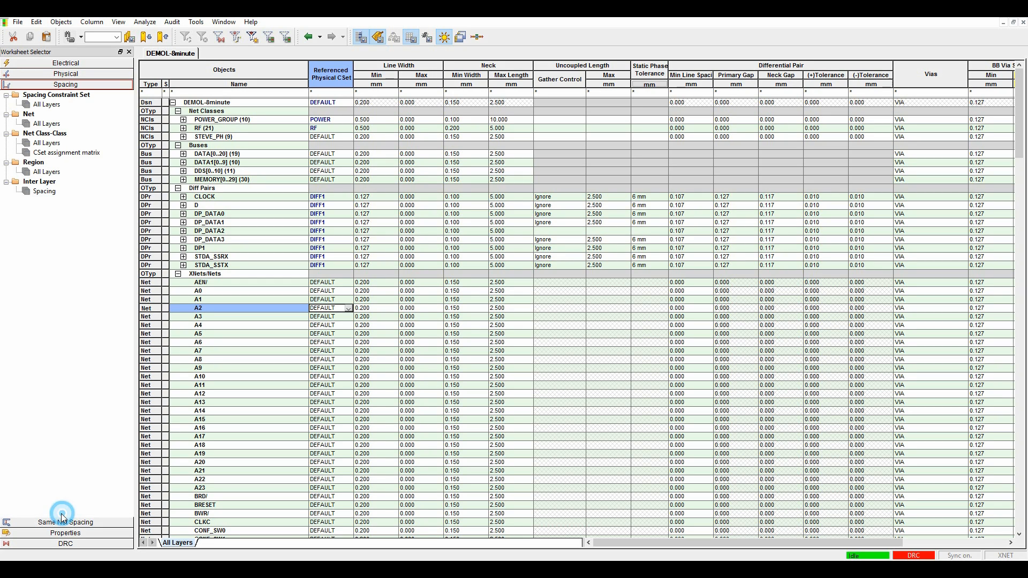
left_click(48, 107)
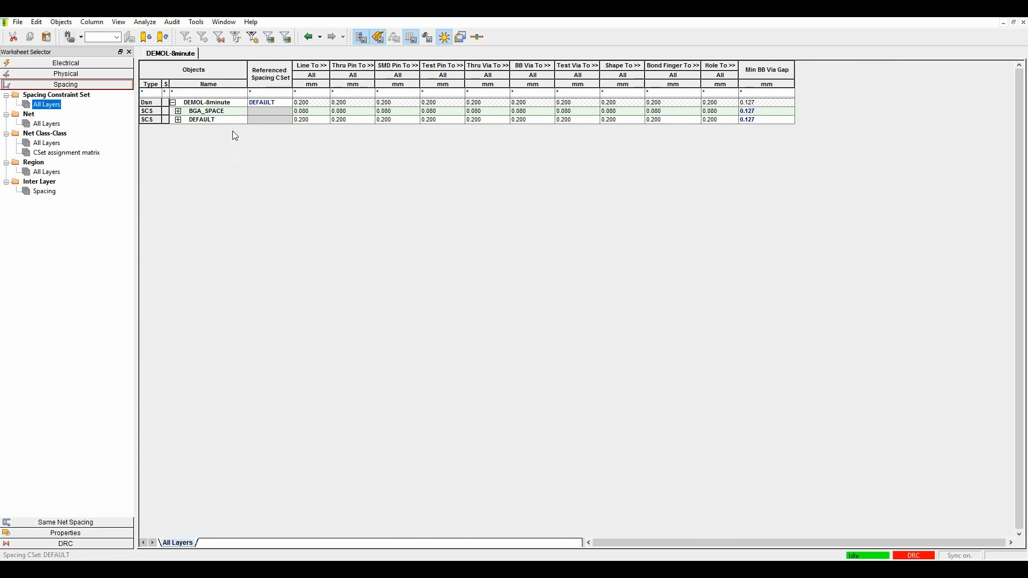
left_click(40, 124)
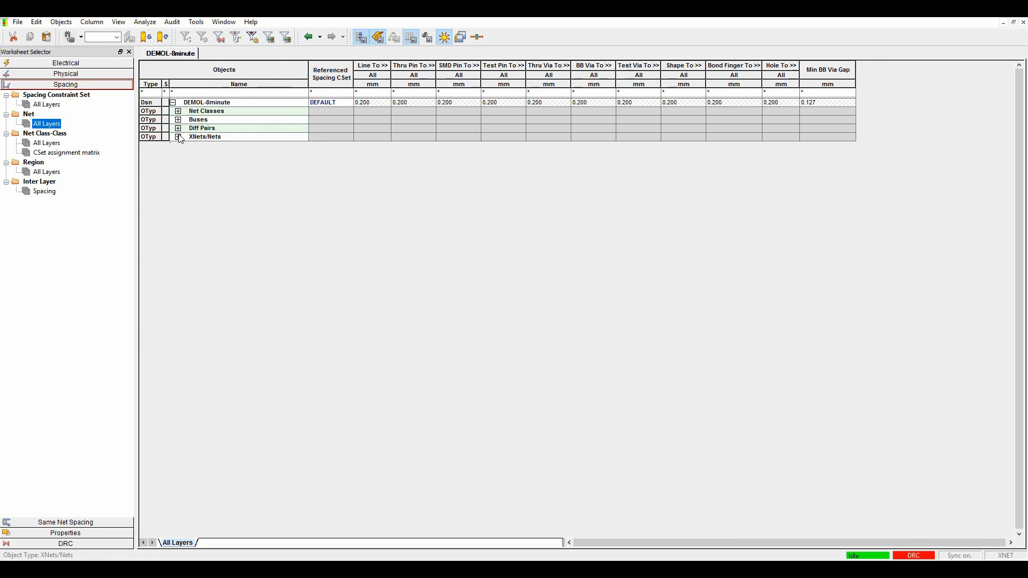
left_click(178, 111)
left_click(178, 163)
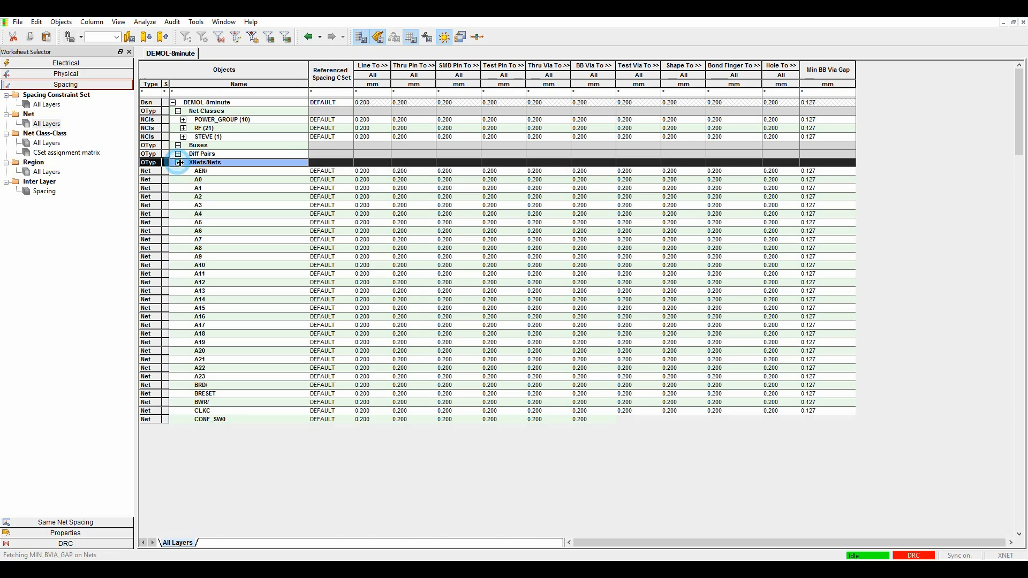
Examine the spacing rules by region and by net class-class, and the inter-layer spacing matrix.
left_click(45, 172)
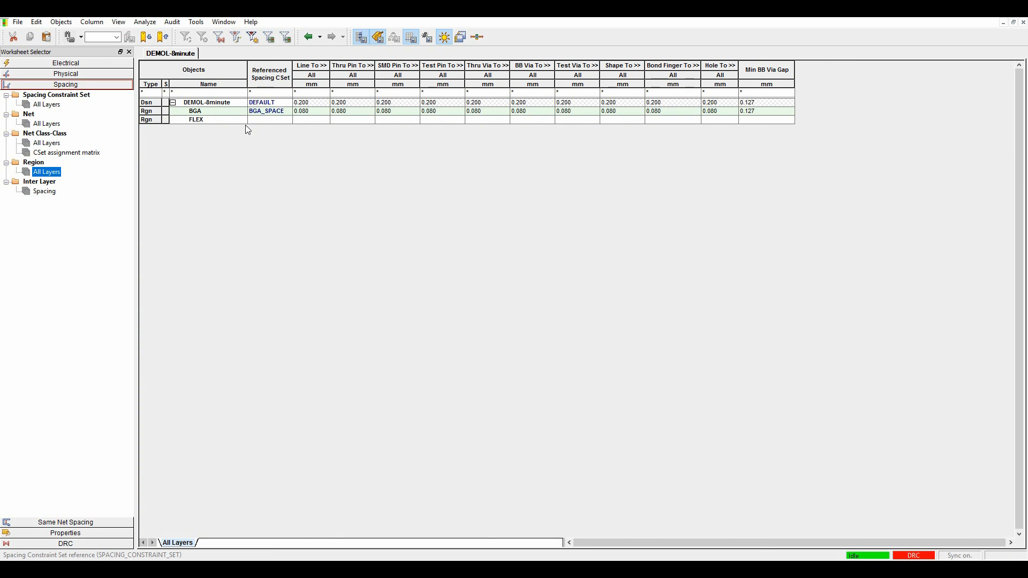
left_click(46, 143)
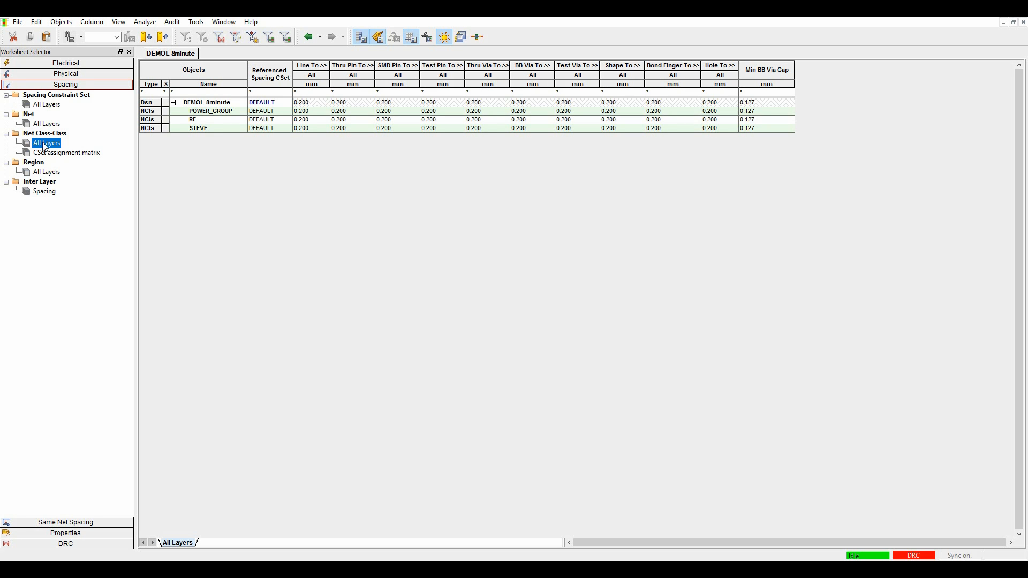
left_click(49, 195)
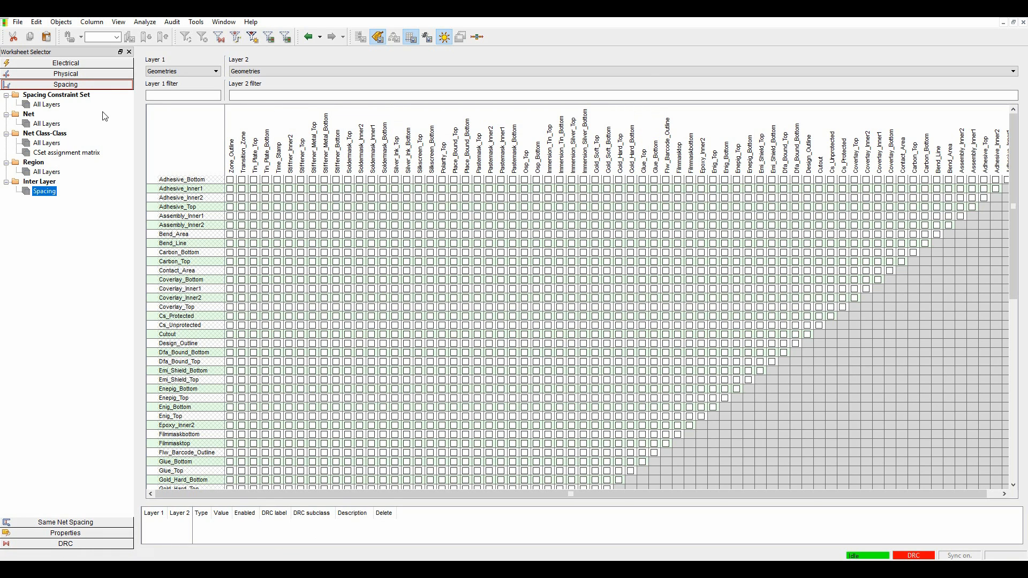
Review the electrical net routing worksheets from Wiring and Impedance through Differential Pair to Relative Propagation Delay.
left_click(61, 62)
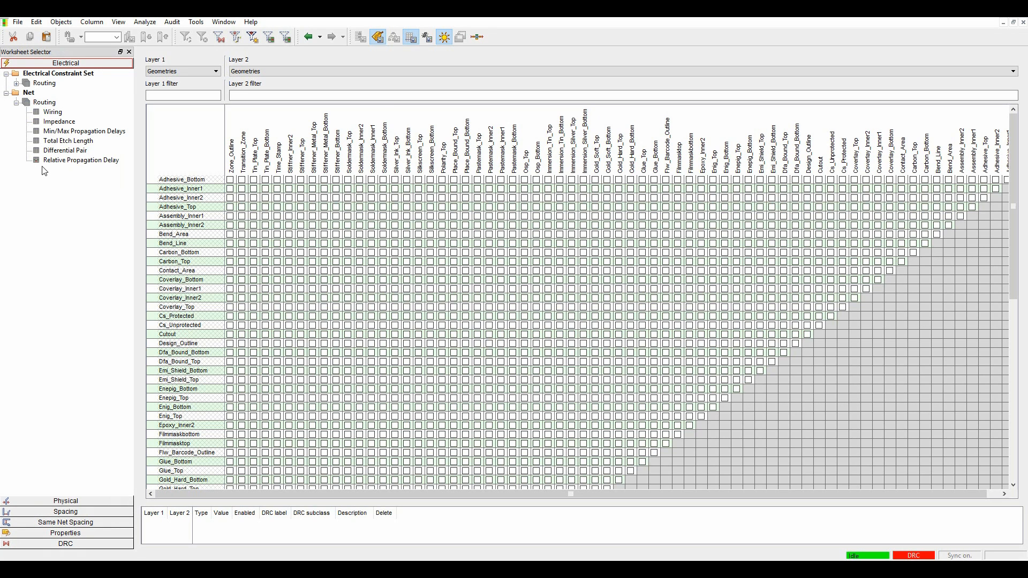
left_click(53, 113)
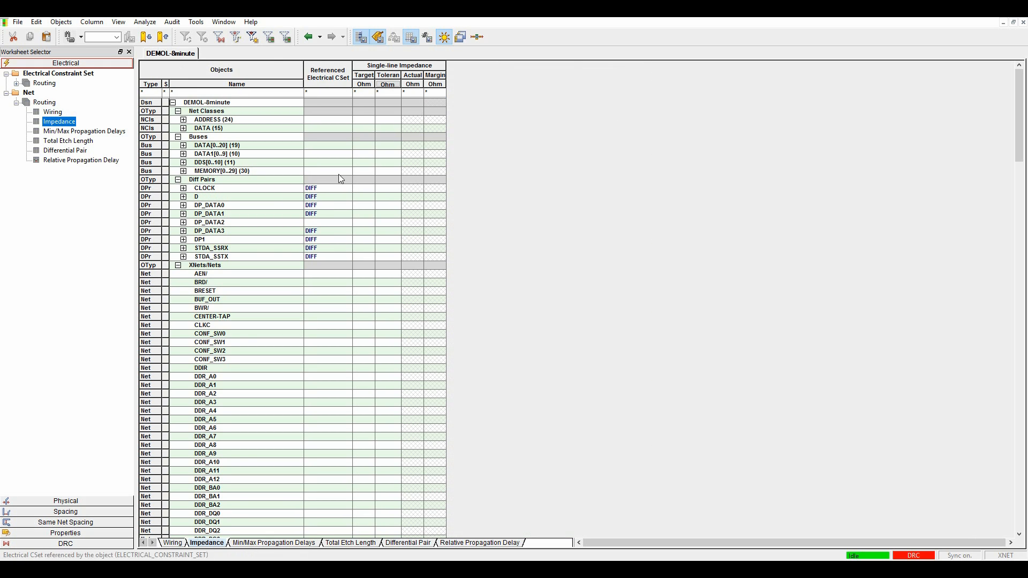
left_click(79, 132)
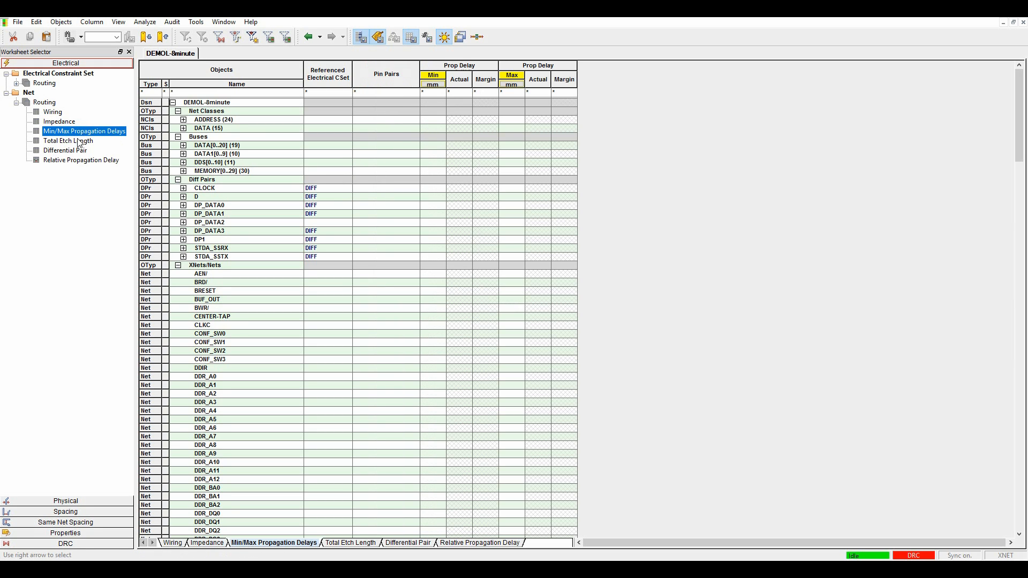
left_click(76, 141)
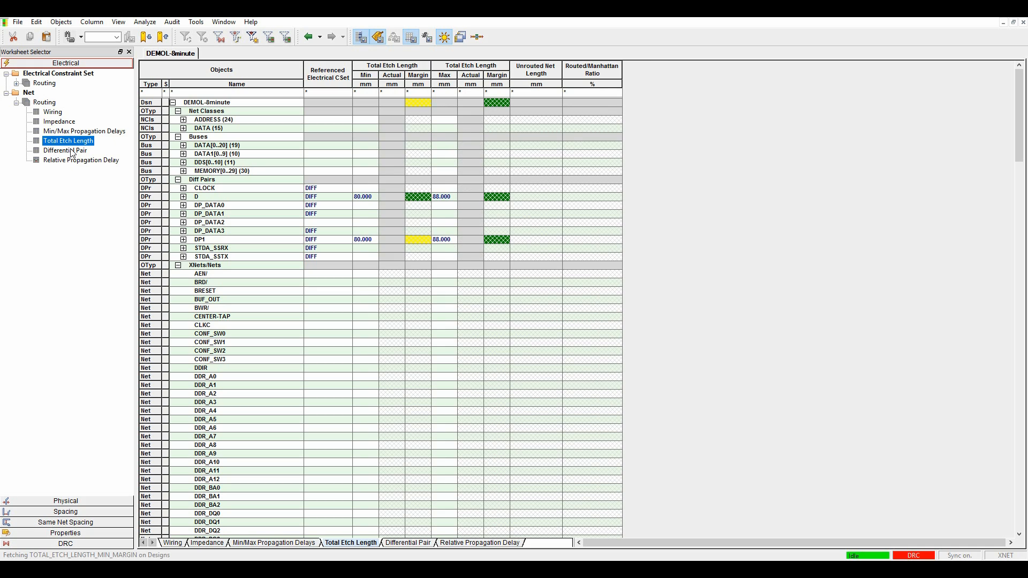
left_click(71, 151)
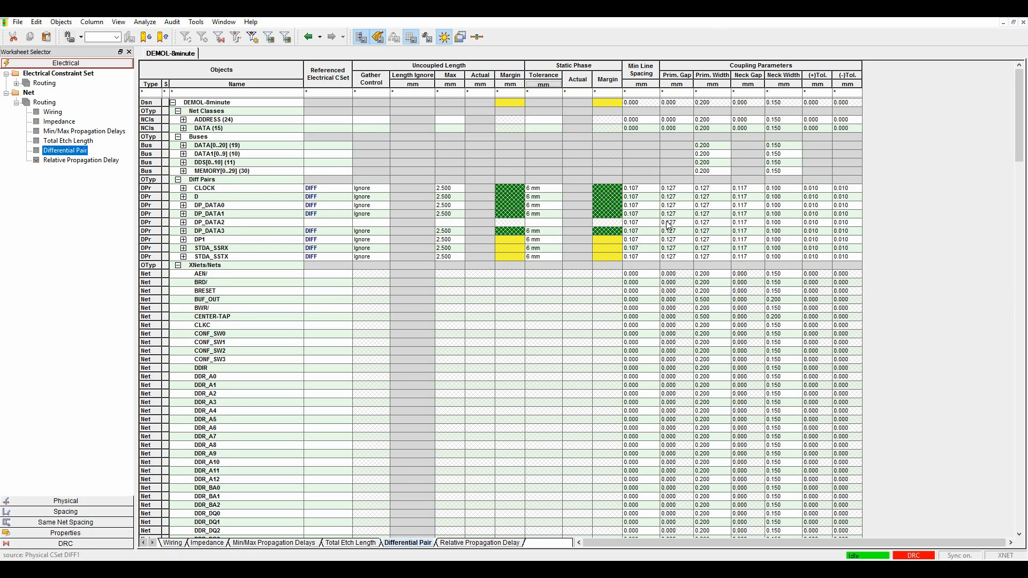
left_click(78, 164)
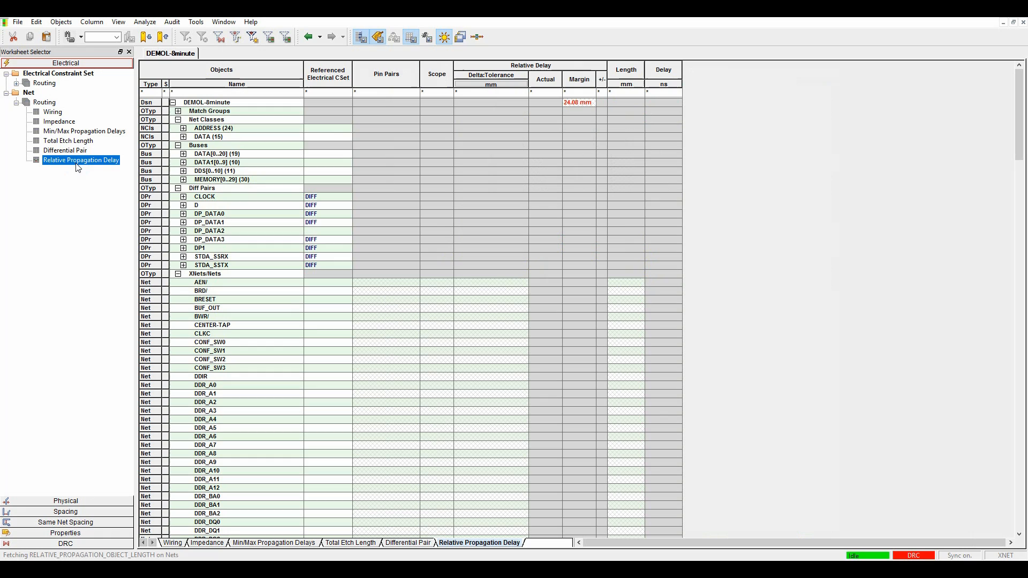
Expand the DDR_DQ match group down to its pin pairs and examine their relative delays and margins.
left_click(178, 111)
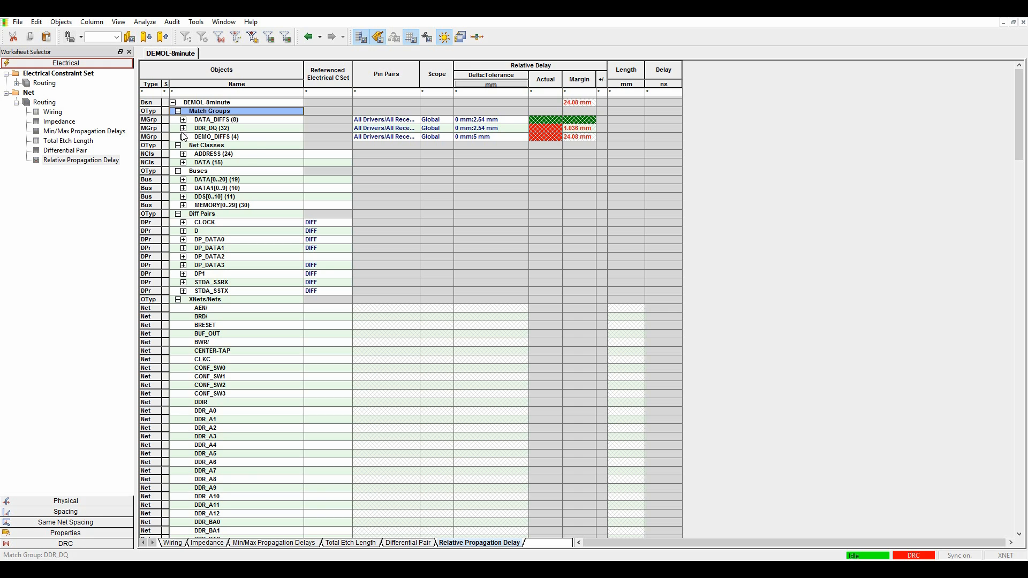
left_click(183, 128)
right_click(237, 127)
left_click(260, 131)
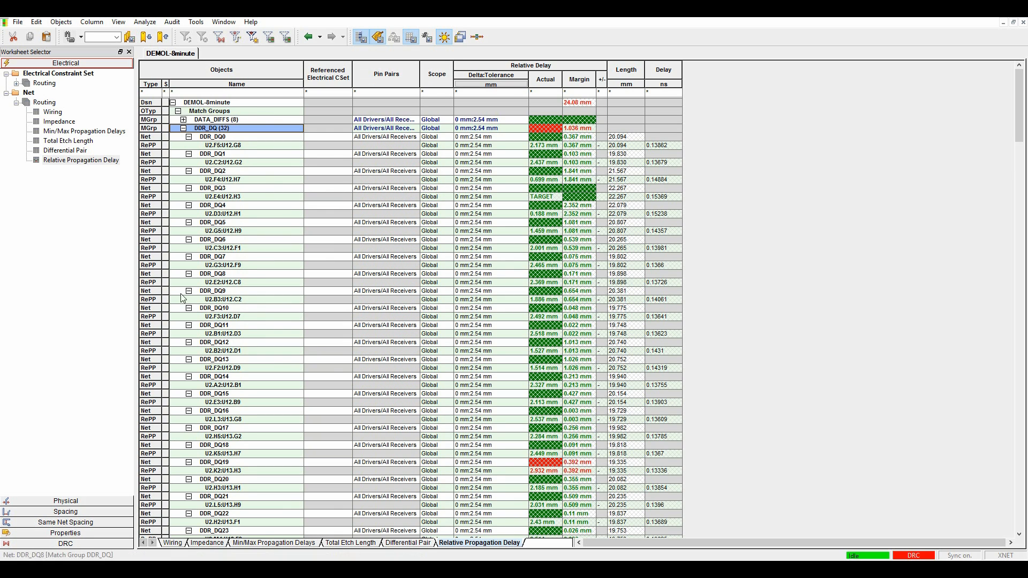
scroll(407, 300, "down", 2)
scroll(546, 425, "down", 6)
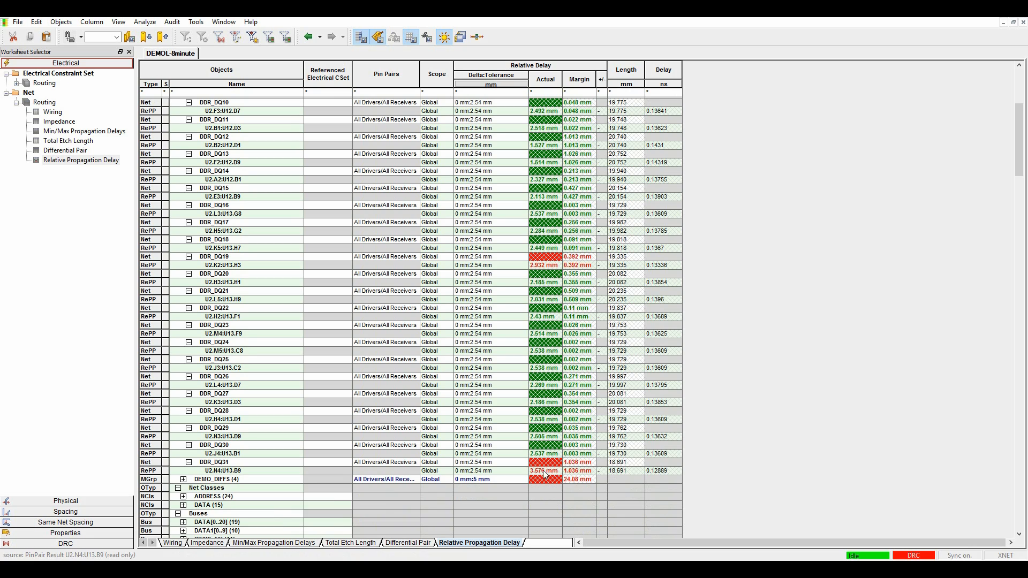
scroll(576, 317, "up", 2)
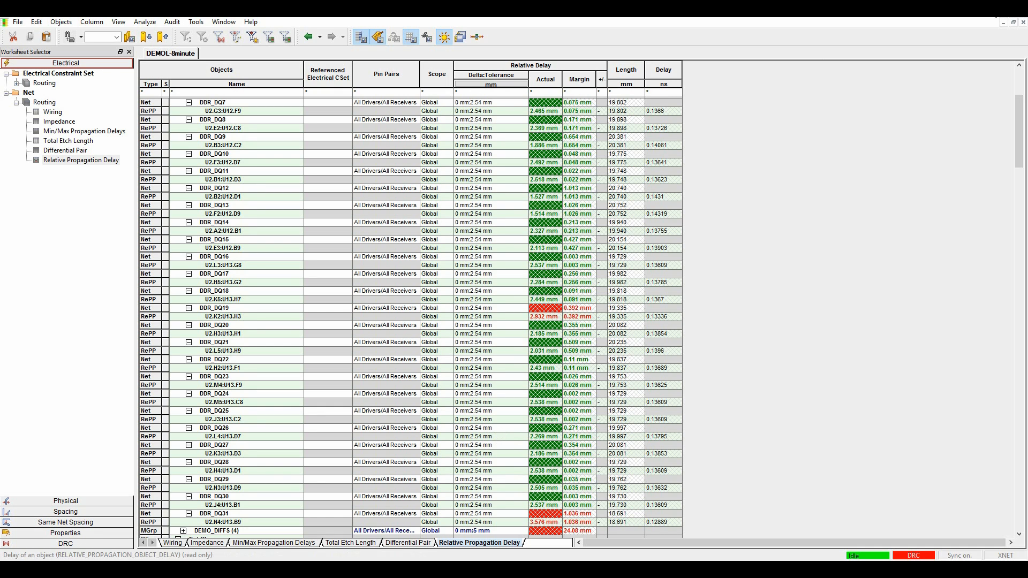
Switch back to OrCAD PCB Designer and delay-tune DDR_DQ19 on Inner1 with a bump about 0.6 by 0.4 mm.
left_click(405, 568)
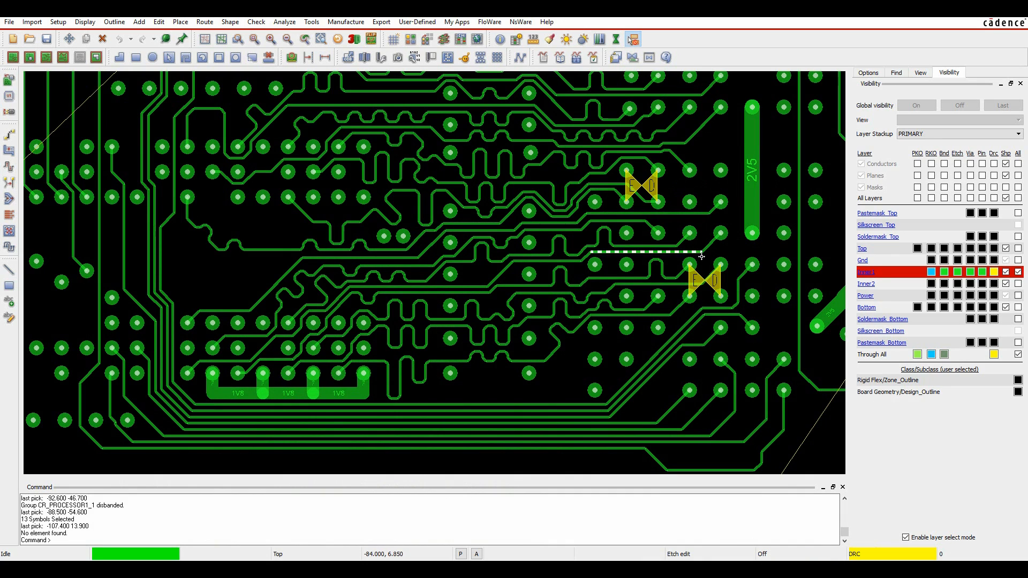
left_click(9, 168)
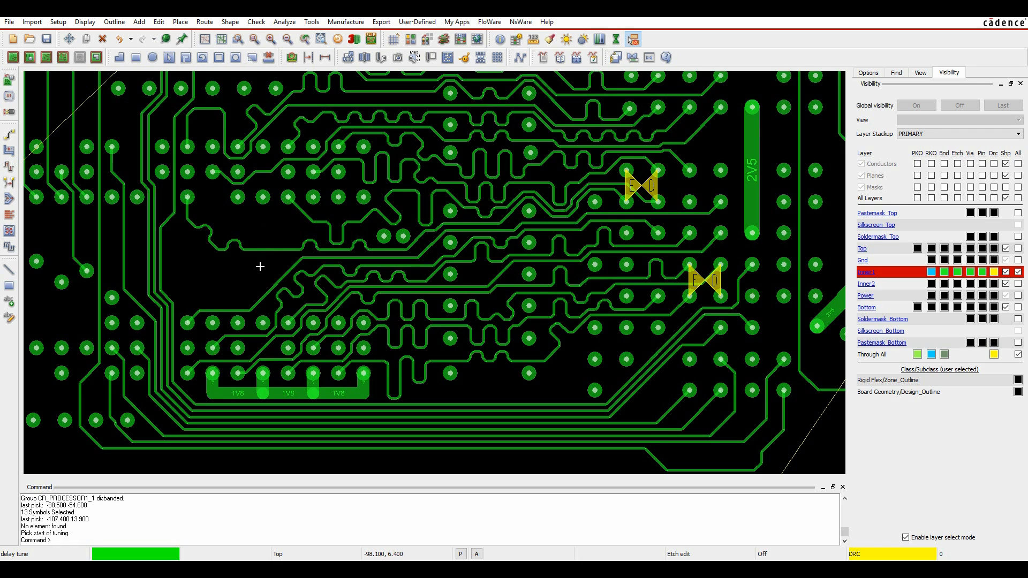
left_click(264, 250)
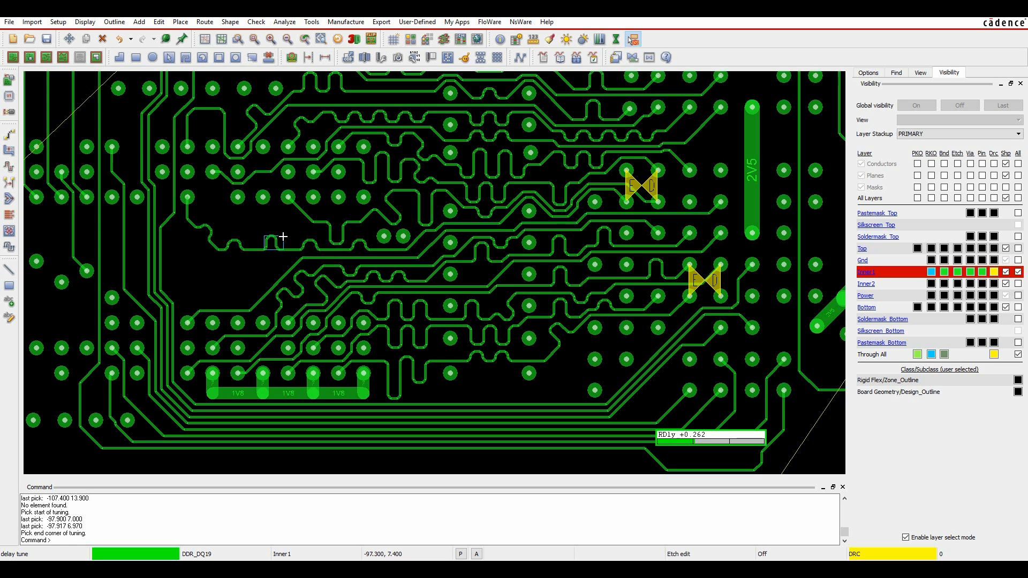
left_click(283, 236)
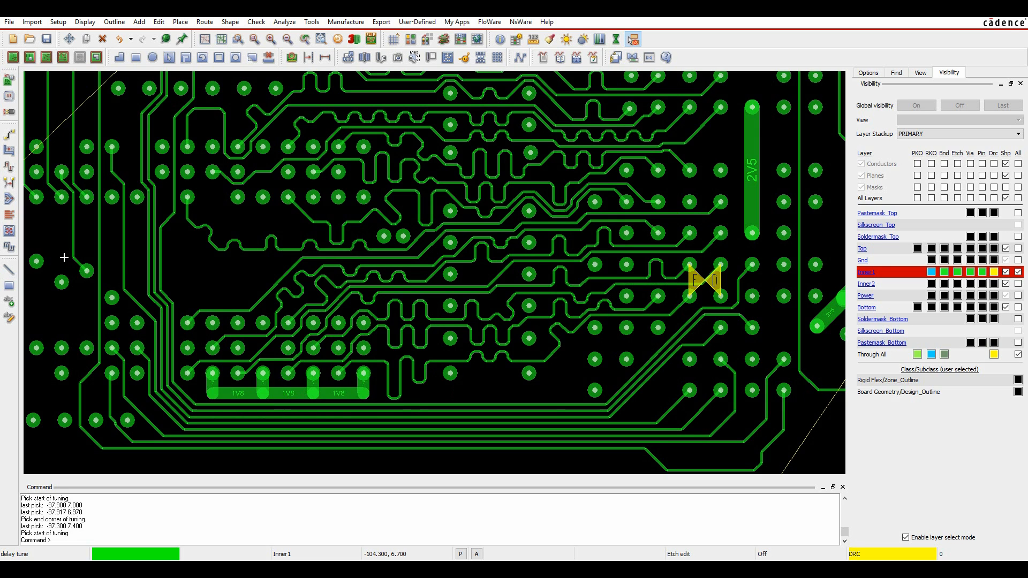
Lengthen the DDR_DQ31 meanders by sliding the upper bump segment outward about 0.15 mm and the lower one about 0.4 mm.
left_click(9, 154)
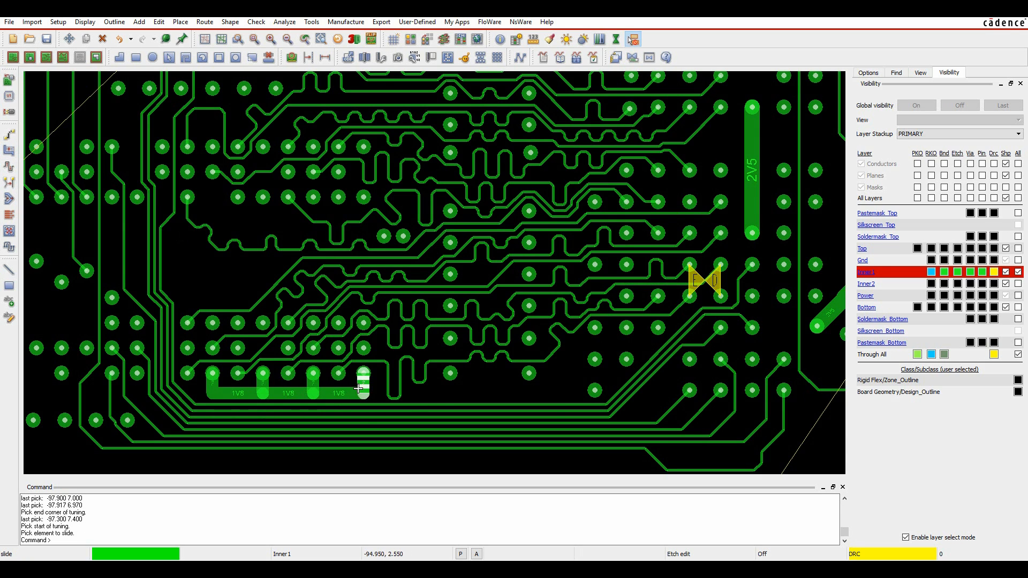
scroll(440, 405, "up", 5)
left_click(305, 212)
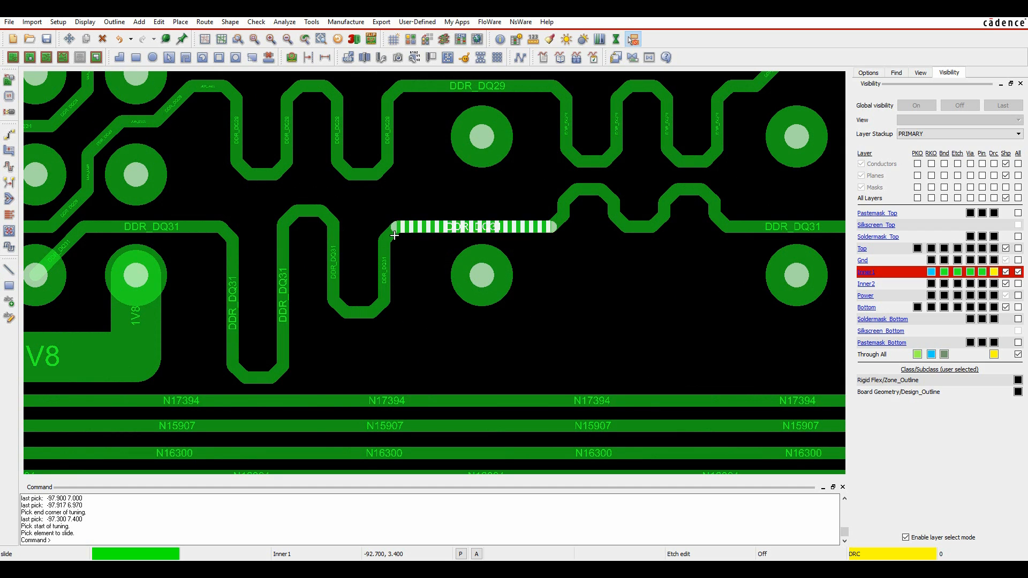
left_click(310, 209)
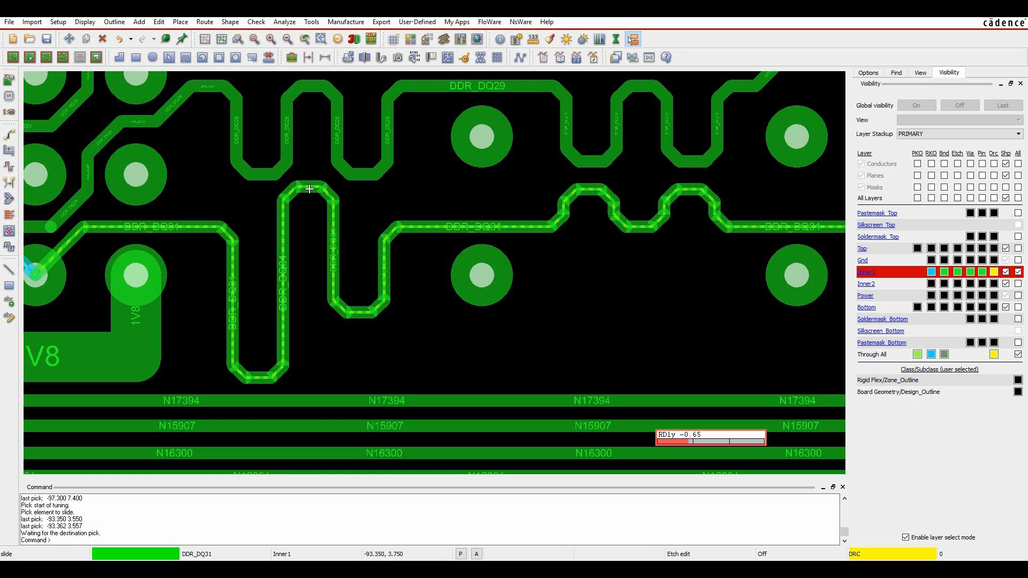
left_click(309, 190)
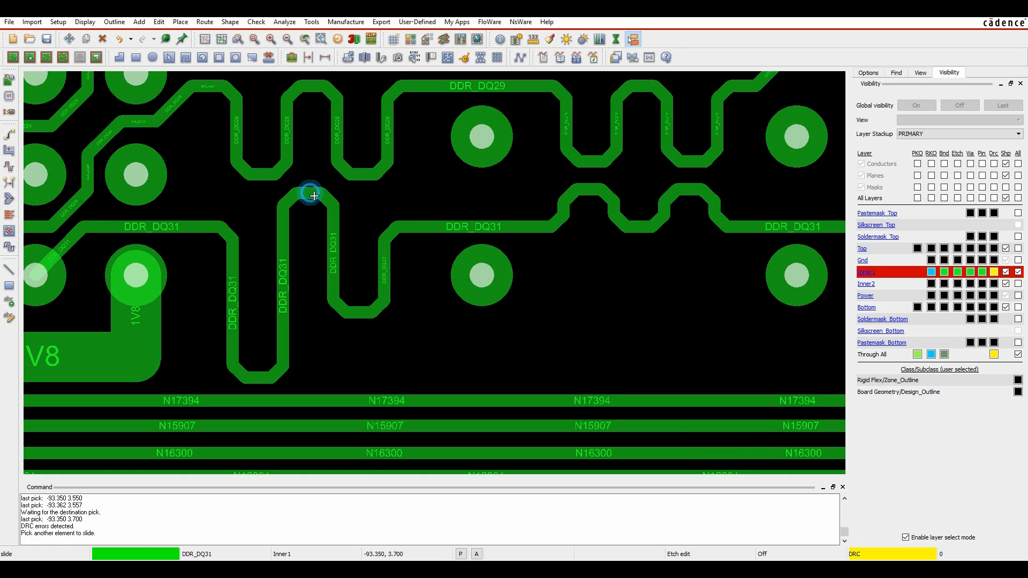
left_click(360, 315)
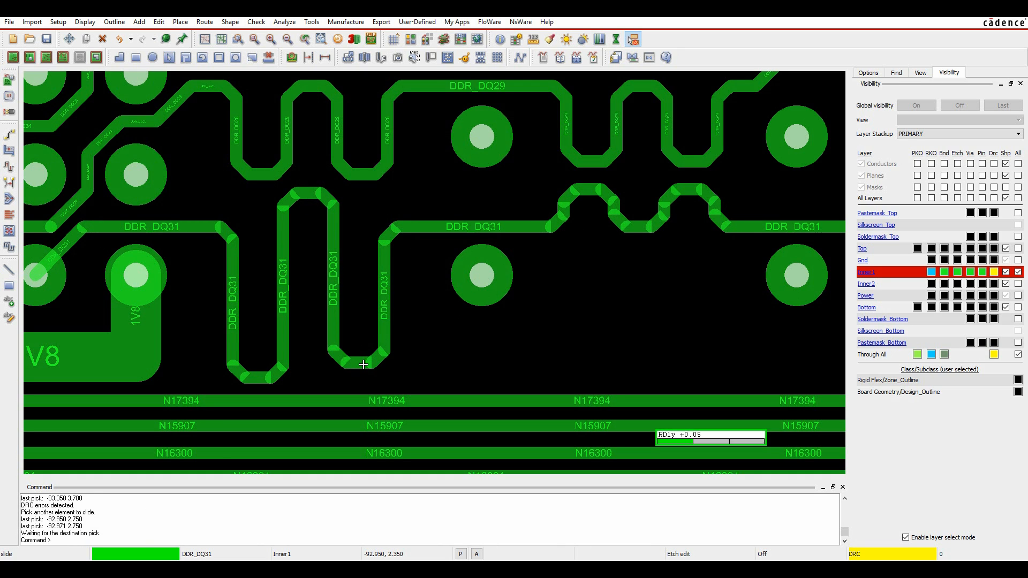
left_click(364, 365)
Switch to the Allegro Constraint Manager and recheck the relative propagation delays of the DDR_DQ nets.
scroll(424, 346, "down", 2)
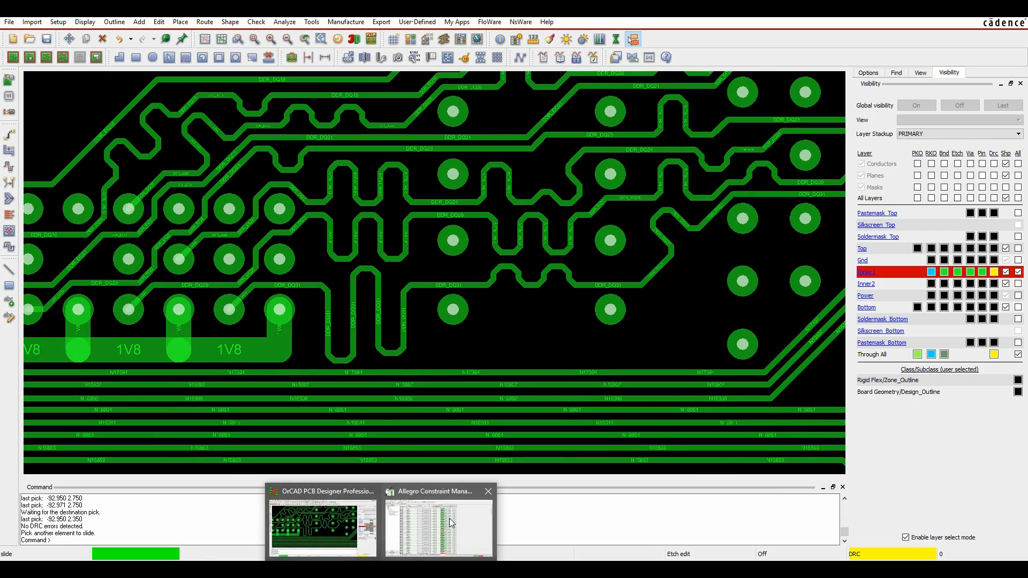
left_click(436, 528)
scroll(575, 443, "down", 2)
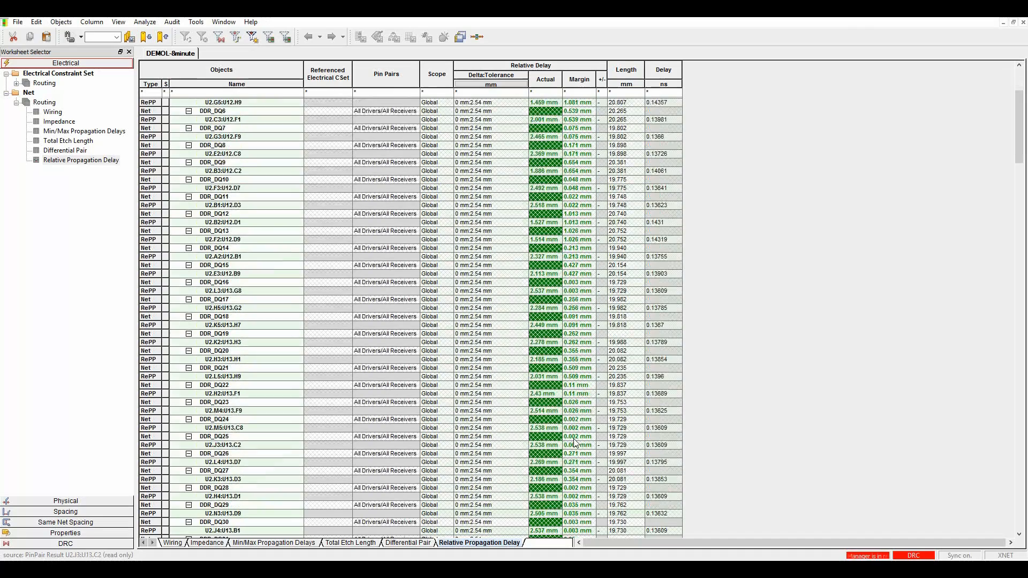
Switch to OrCAD PCB Designer, show only the Top and Bottom layers, and hide the package keepouts on the conductor layers.
key("alt+Tab")
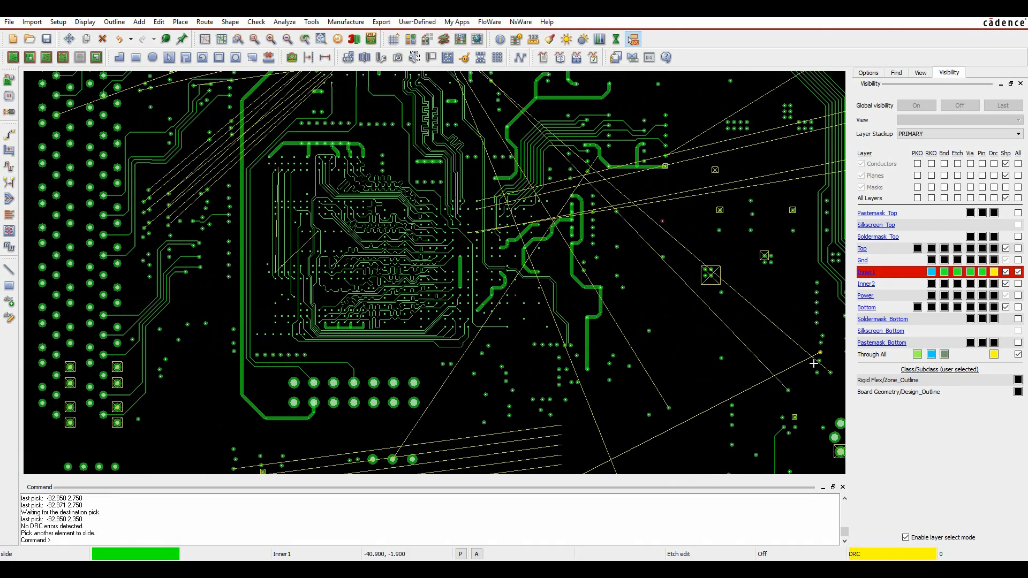
left_click(863, 249)
left_click(865, 309)
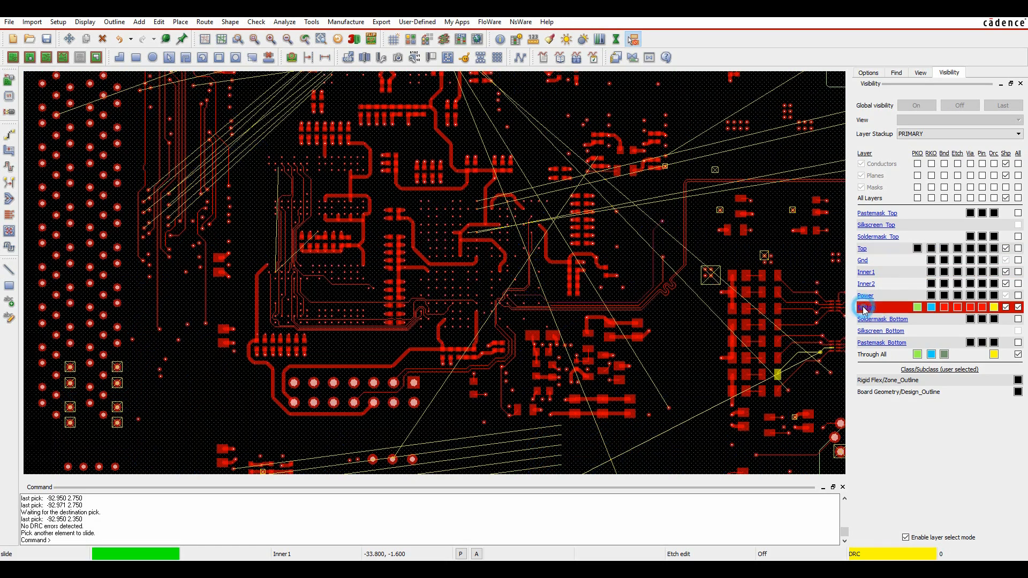
left_click(863, 250)
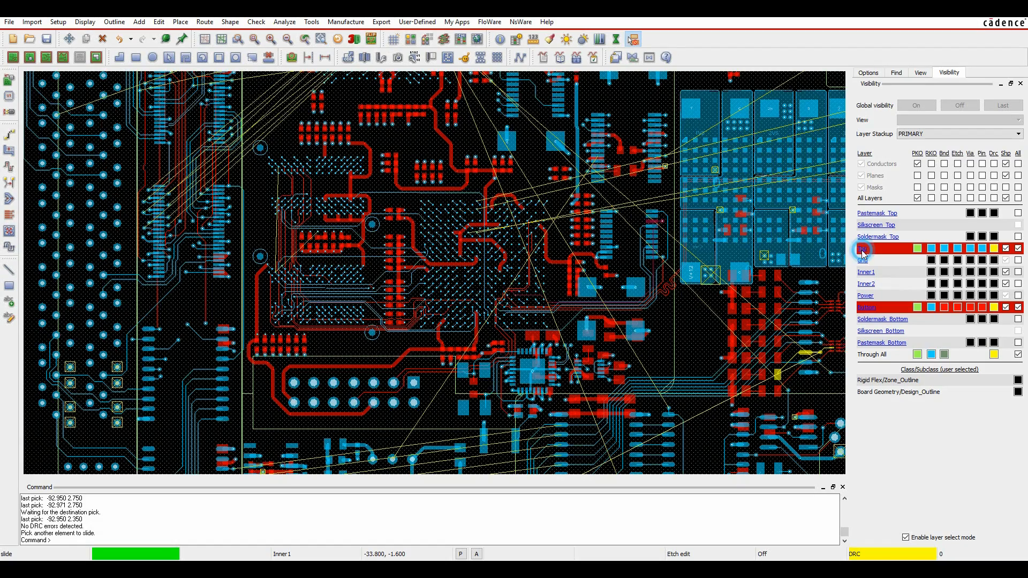
left_click(918, 164)
scroll(264, 218, "up", 3)
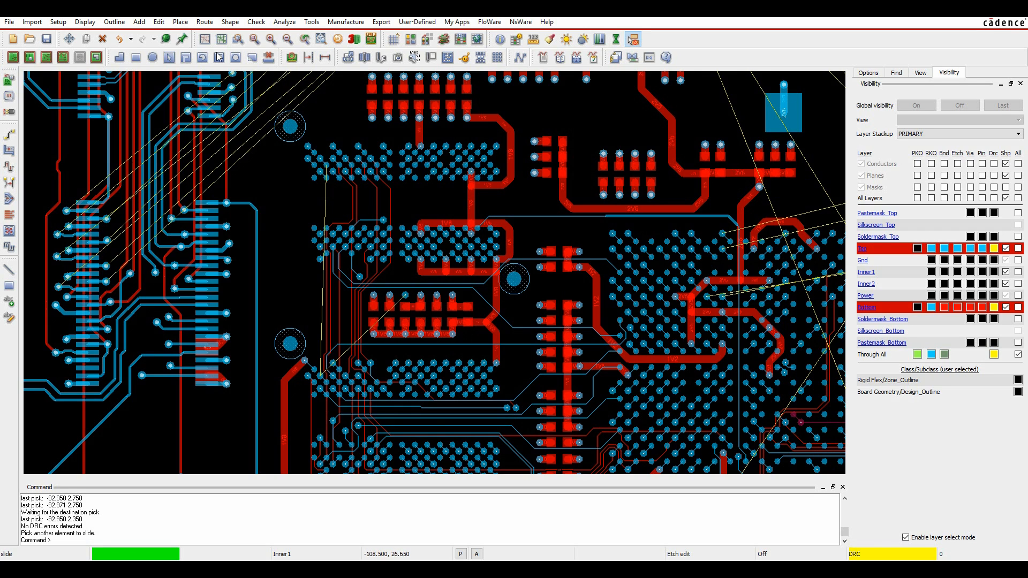
Start a net schedule for net DDR_A7 with pin U2.K1 as its first pin.
left_click(161, 25)
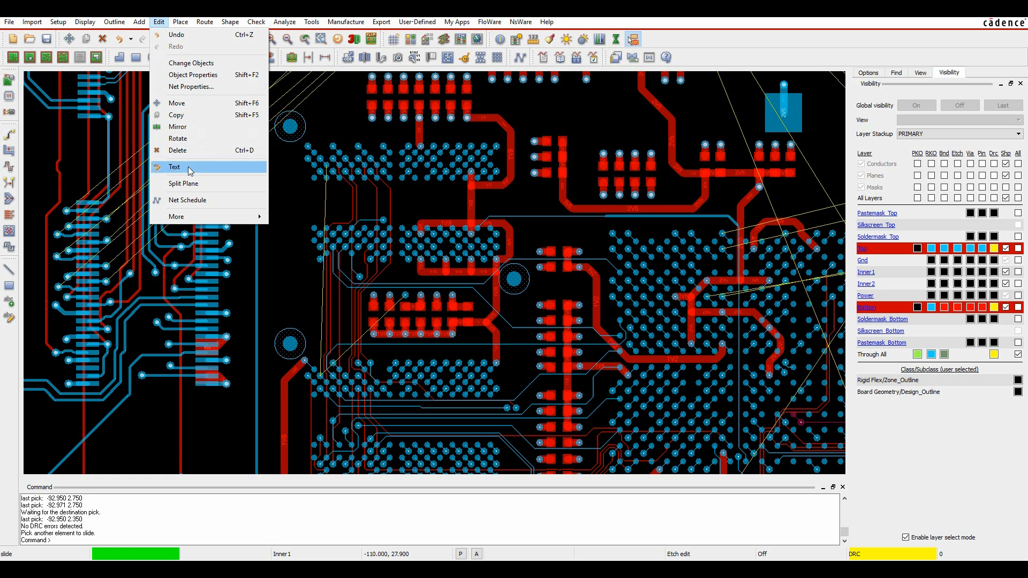
left_click(193, 202)
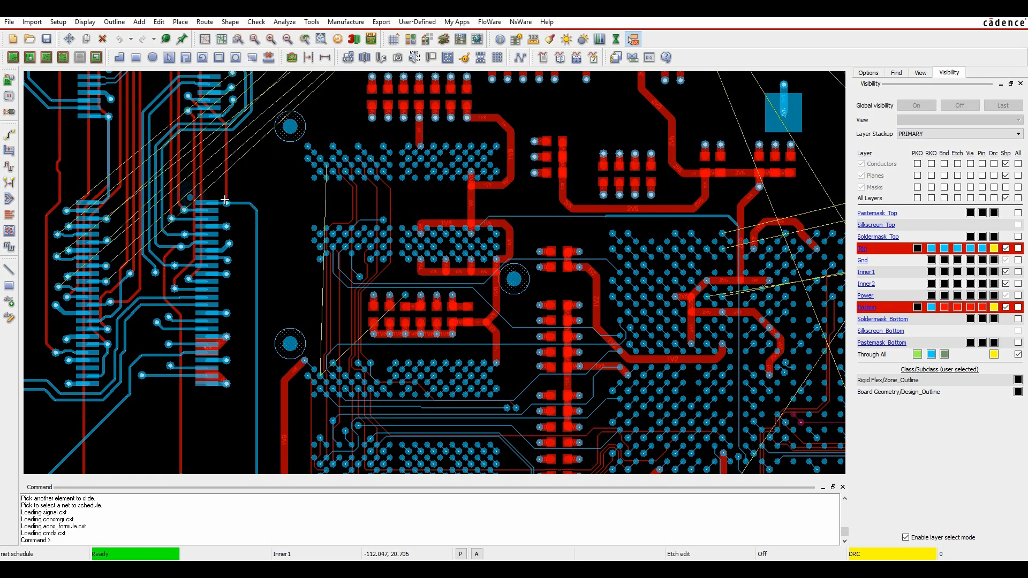
left_click(404, 296)
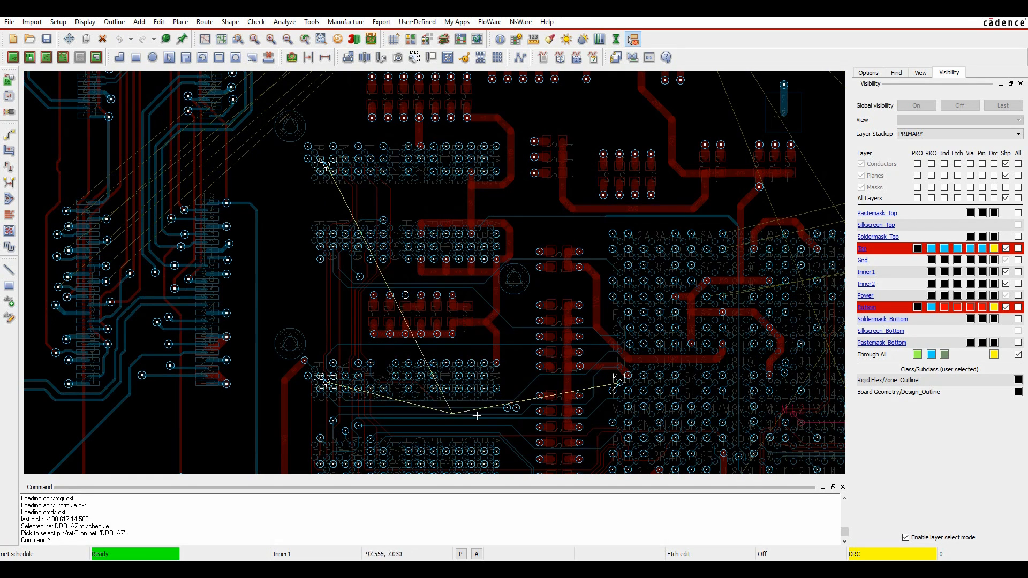
scroll(618, 396, "up", 1)
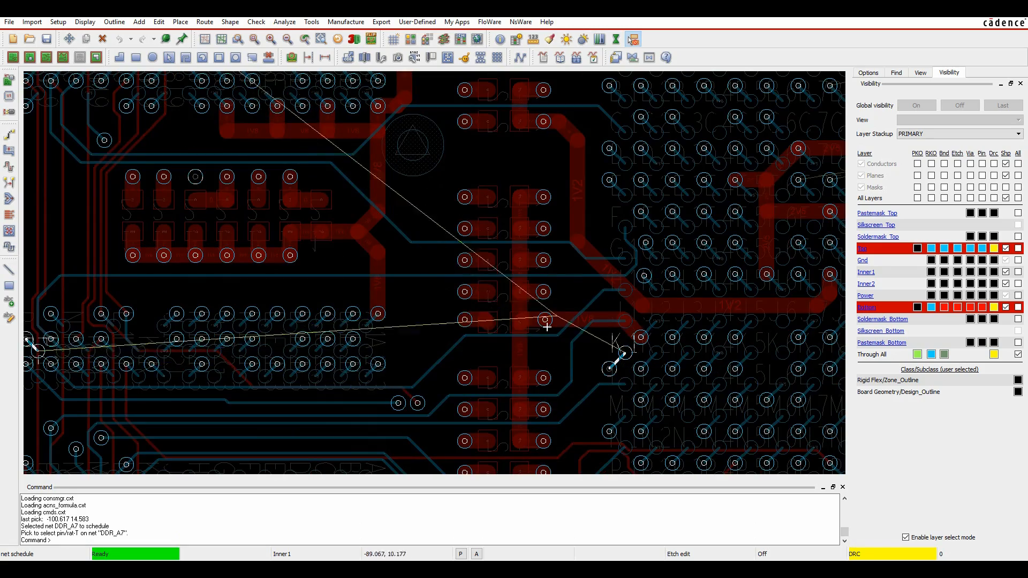
scroll(608, 361, "down", 1)
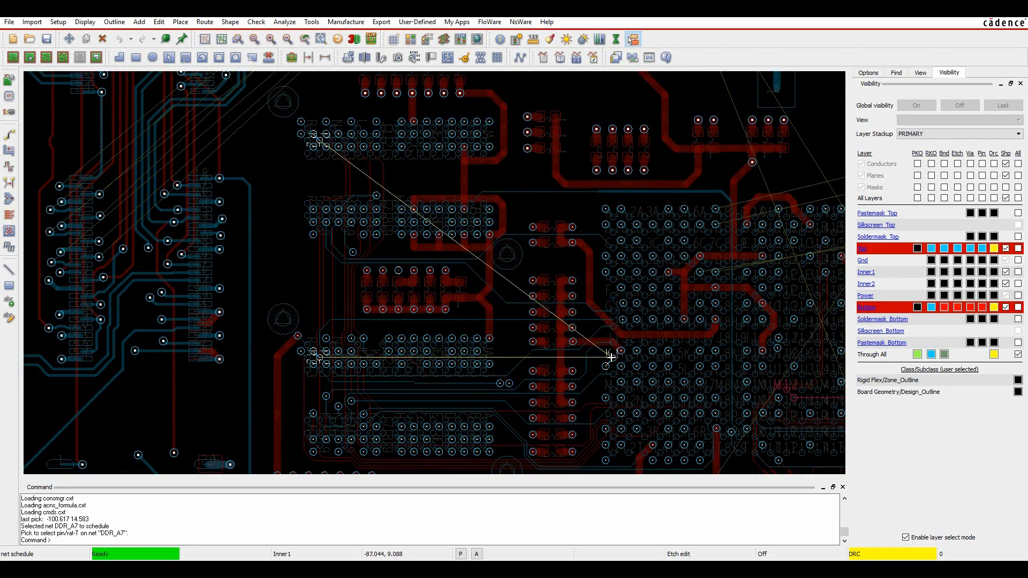
left_click(612, 358)
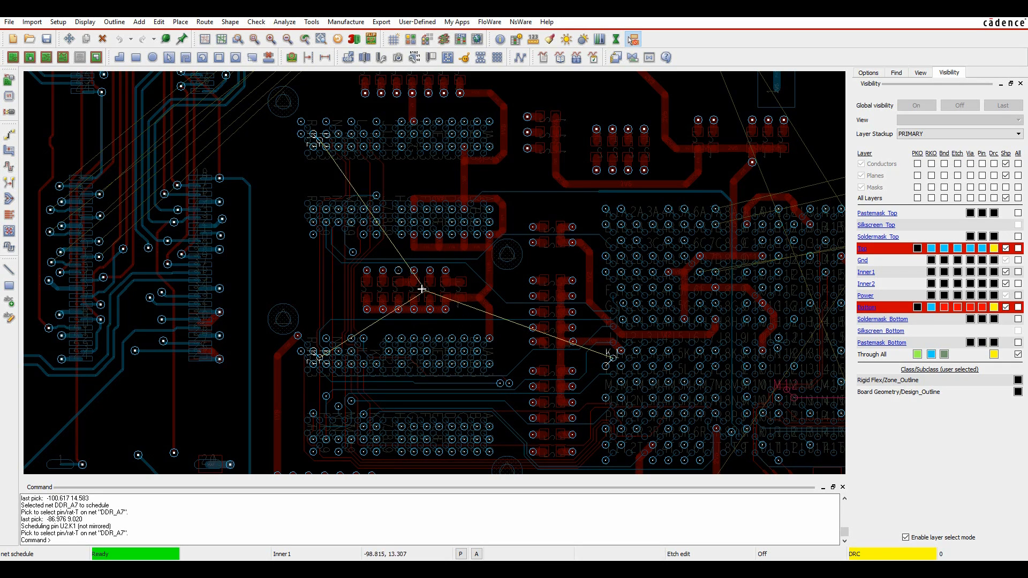
Insert a T-point at the DDR_A7 via above the capacitor rows and schedule branches from it to U13.P2 and U12.P2.
right_click(399, 271)
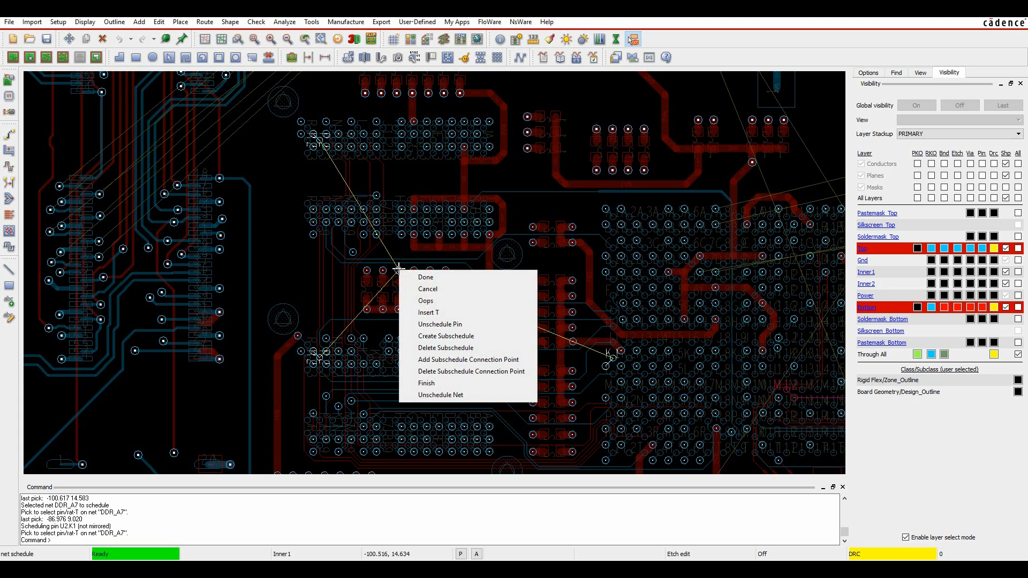
left_click(435, 313)
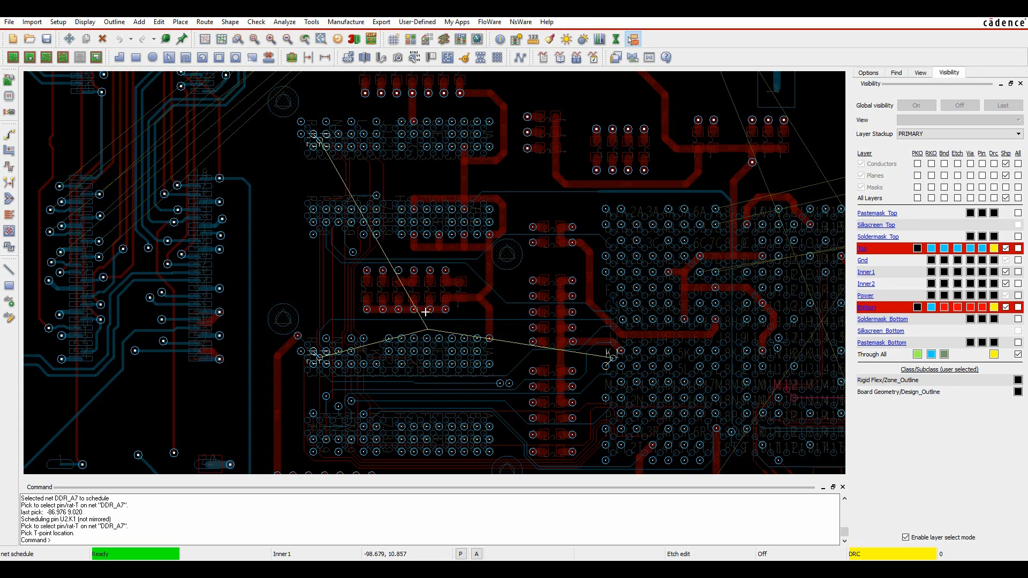
left_click(399, 271)
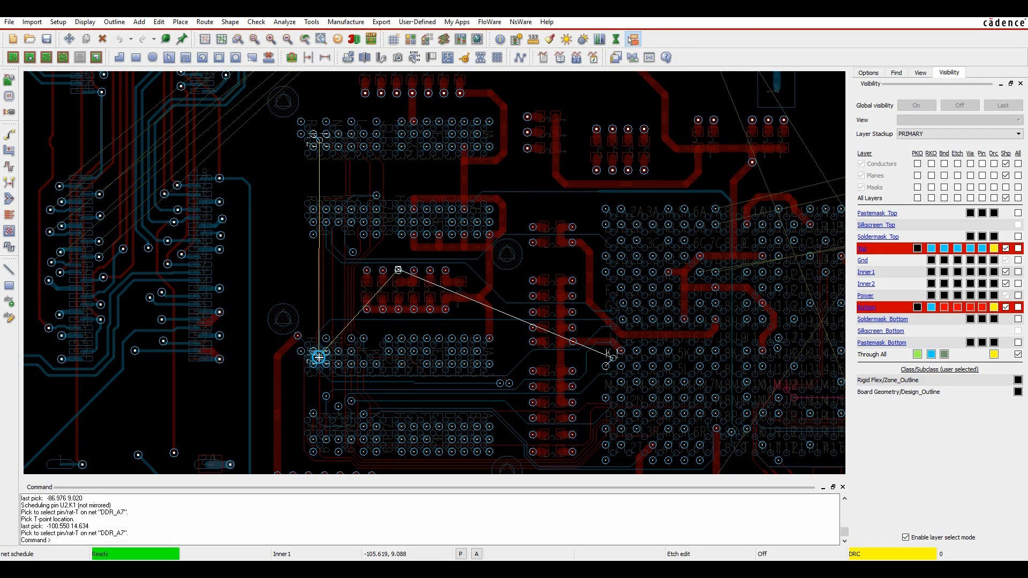
left_click(318, 356)
left_click(398, 270)
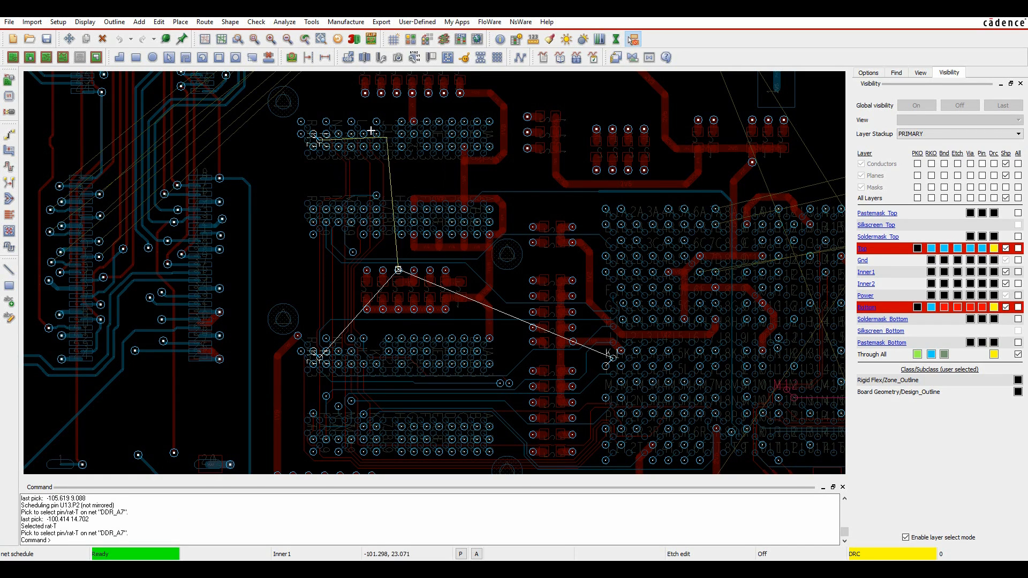
left_click(318, 140)
right_click(322, 123)
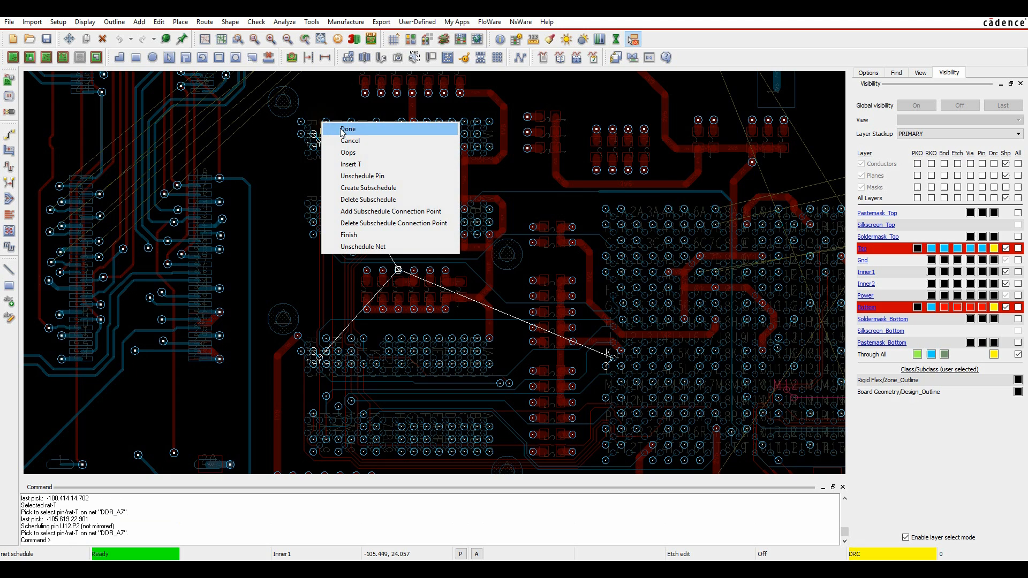
left_click(343, 130)
Move the DDR_A7 T-point exactly onto its via by snapping to the via centre.
scroll(411, 371, "up", 1)
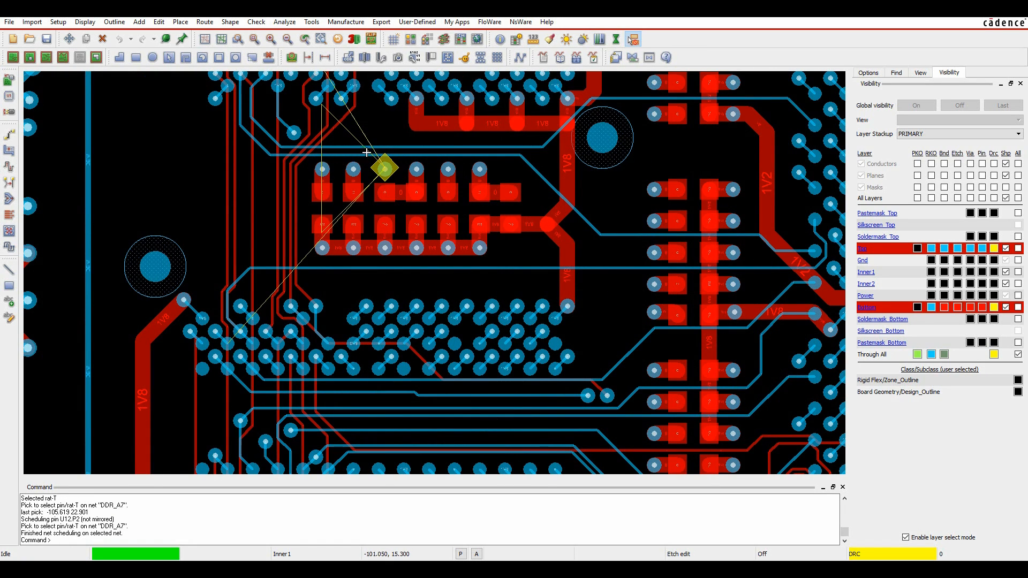
right_click(398, 164)
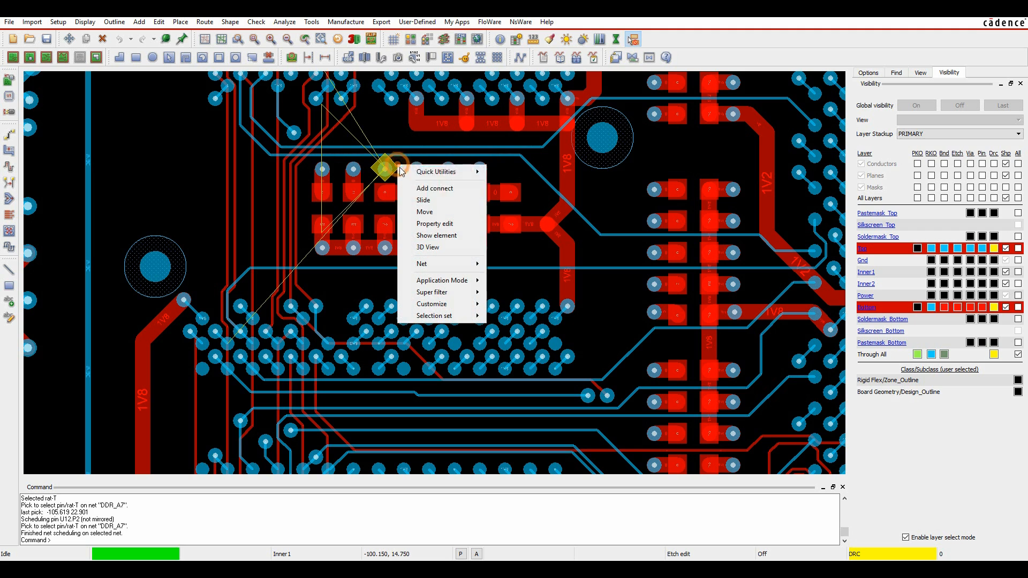
left_click(425, 213)
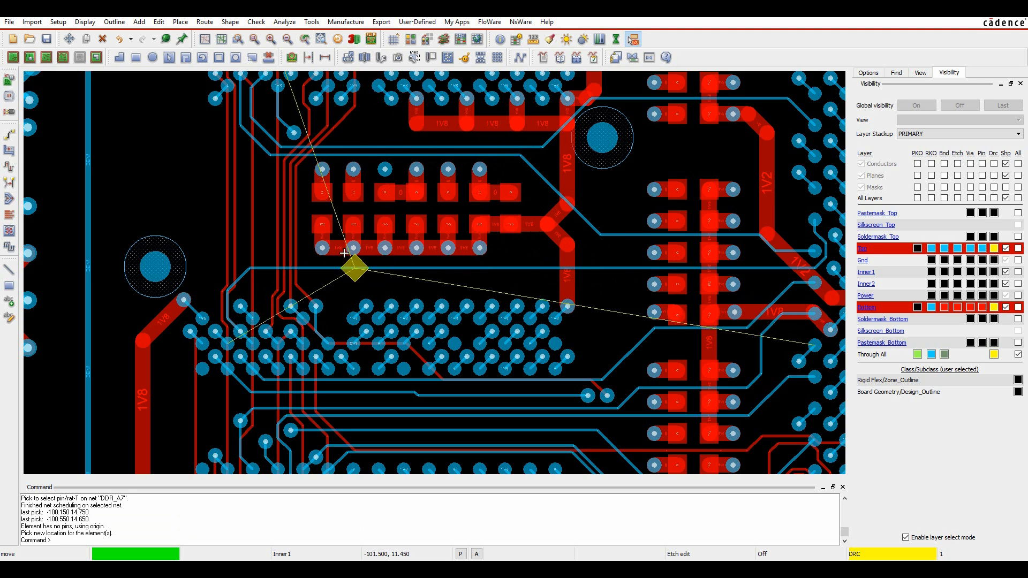
right_click(383, 170)
left_click(431, 275)
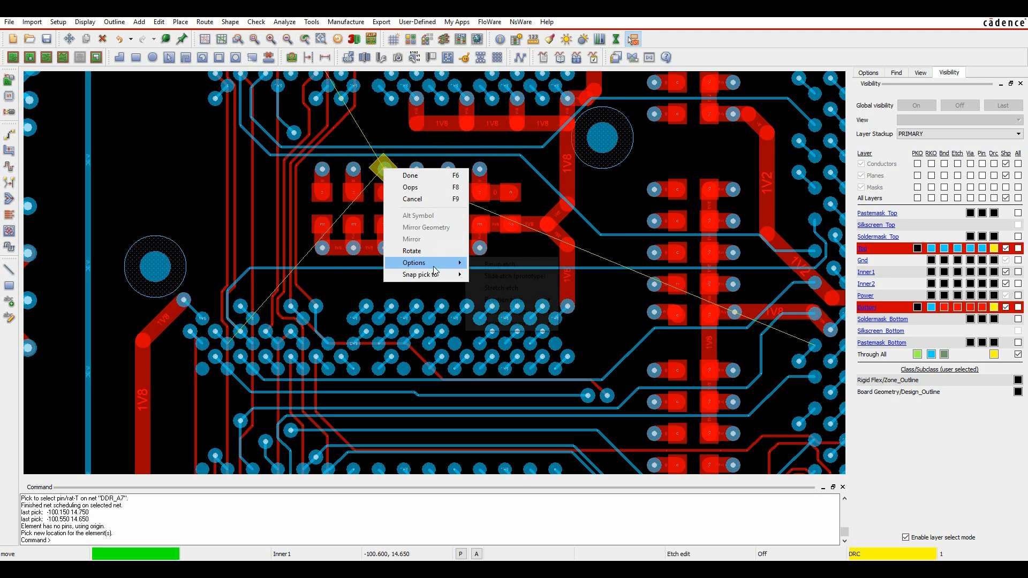
left_click(489, 460)
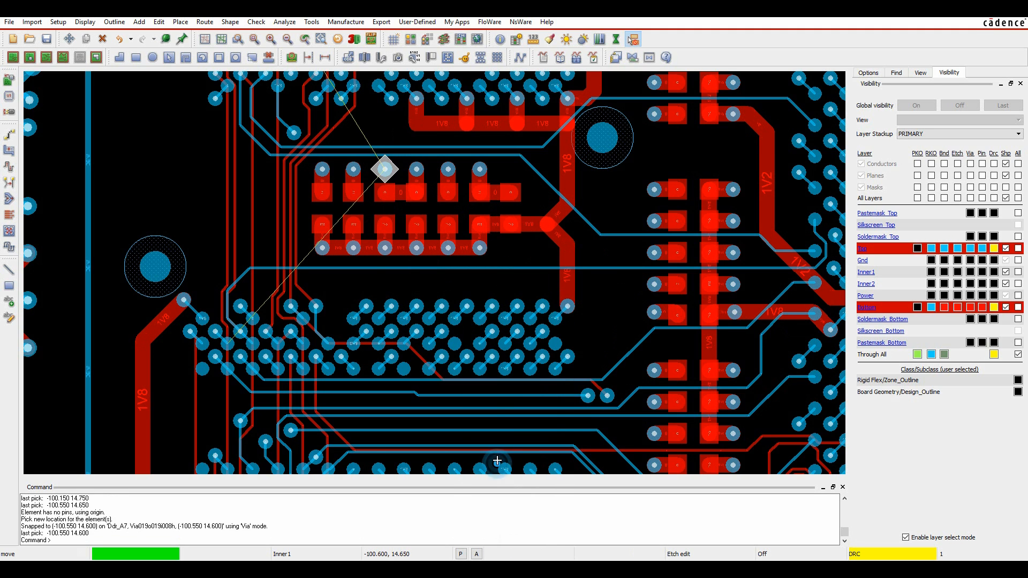
left_click(191, 205)
scroll(295, 227, "down", 1)
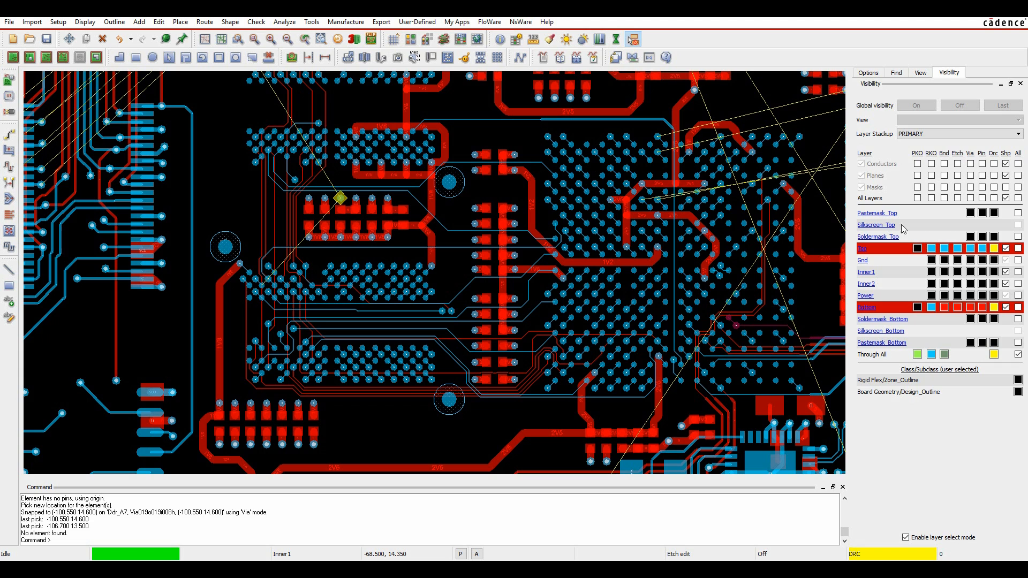
Route DDR_A7 on the Top layer from the U13.P2 fanout via to the T-point via.
left_click(10, 134)
scroll(311, 207, "up", 1)
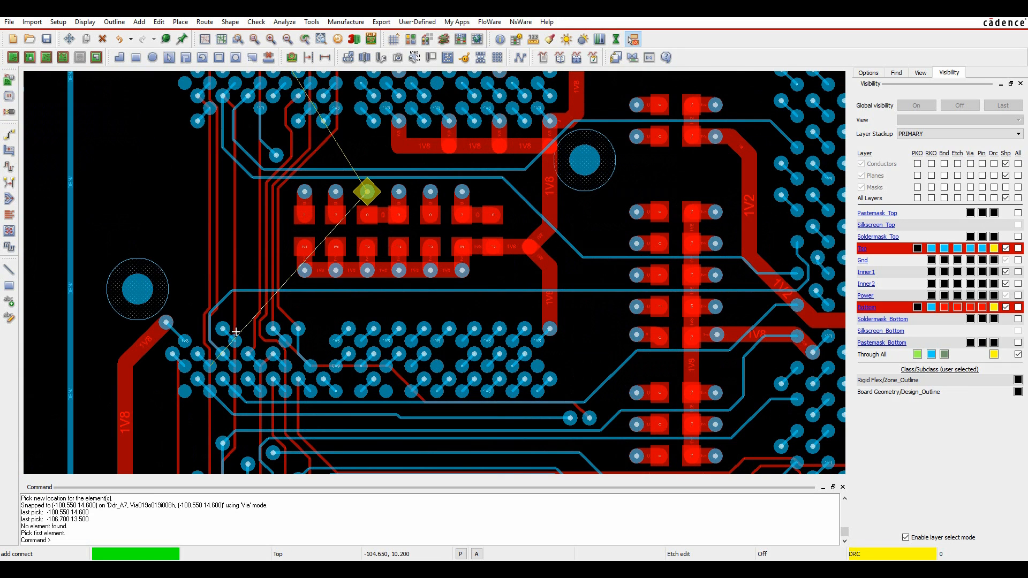
left_click(198, 354)
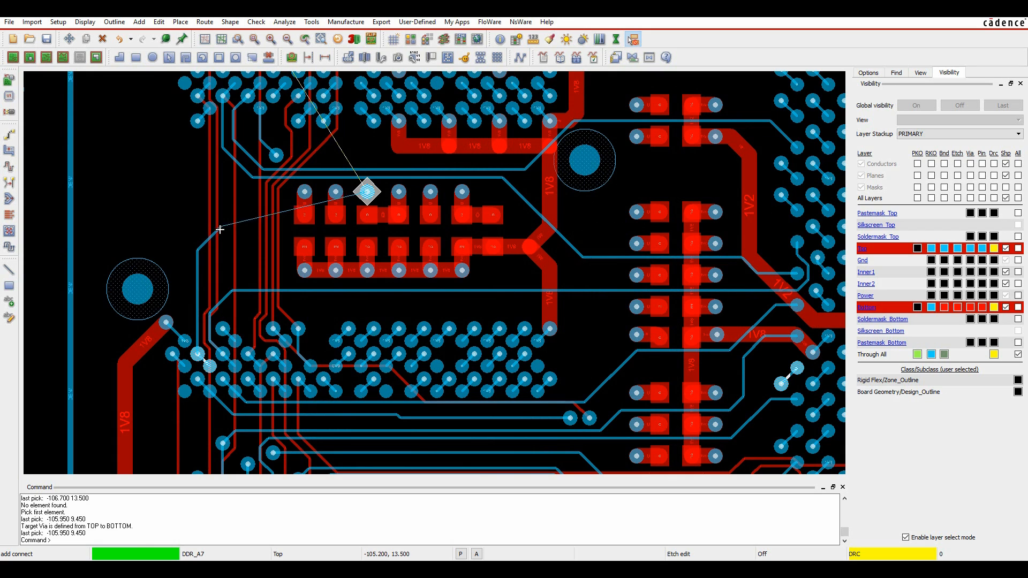
left_click(216, 236)
left_click(367, 191)
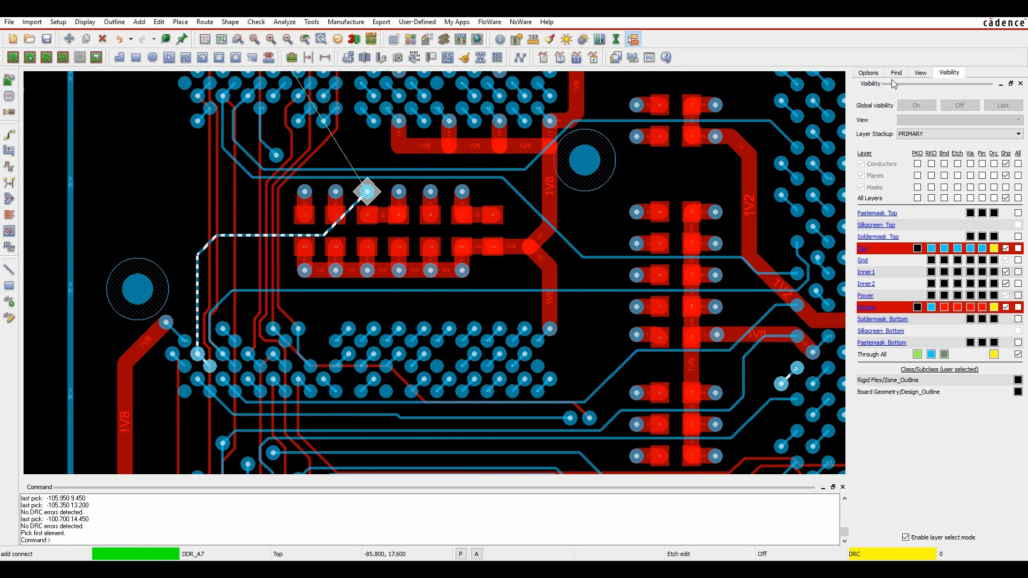
Set the active routing layer to Bottom and start a DDR_A7 trace from the T-point via toward U12.
left_click(868, 74)
left_click(928, 111)
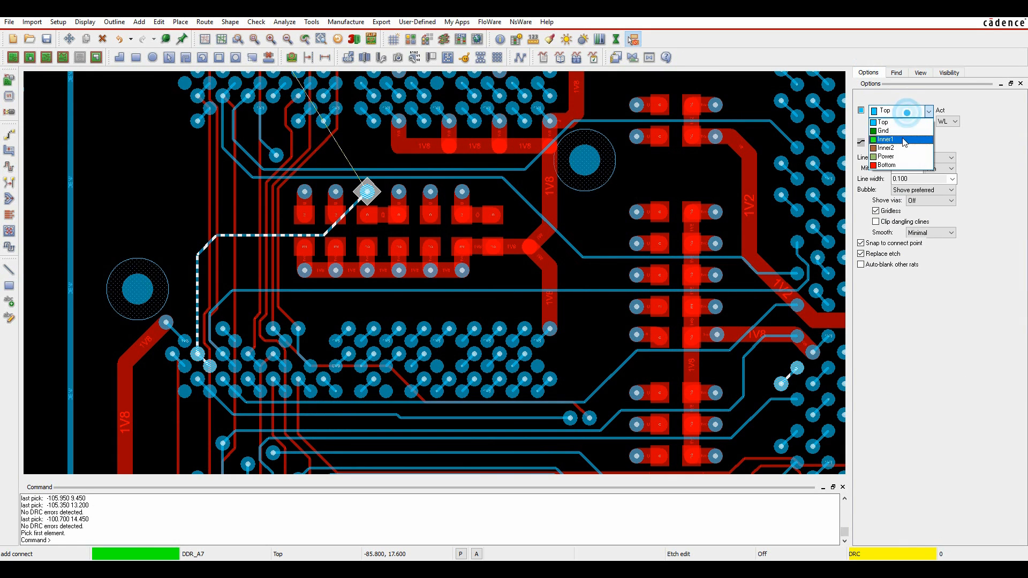
left_click(900, 168)
left_click(346, 155)
left_click(368, 192)
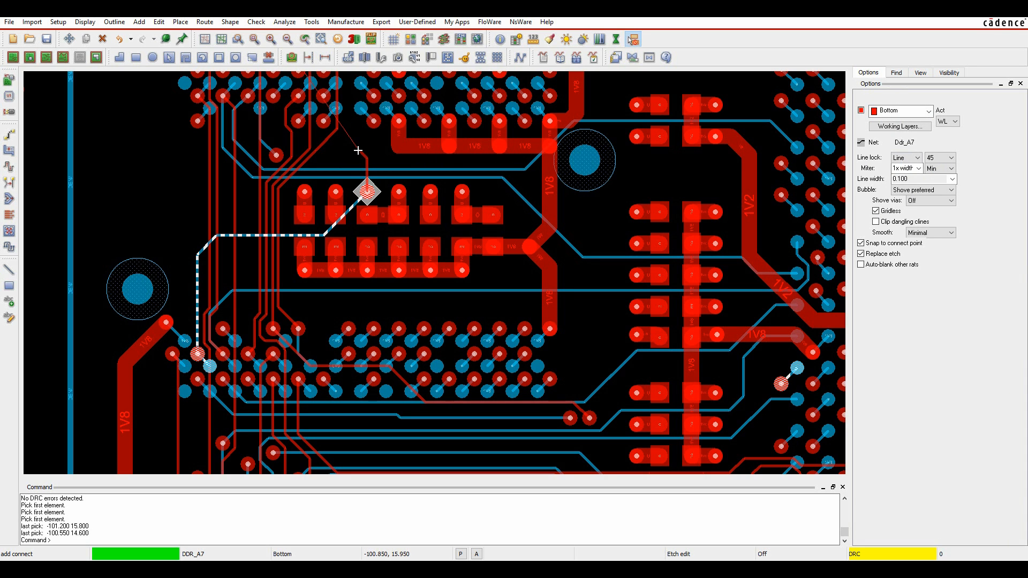
left_click(359, 151)
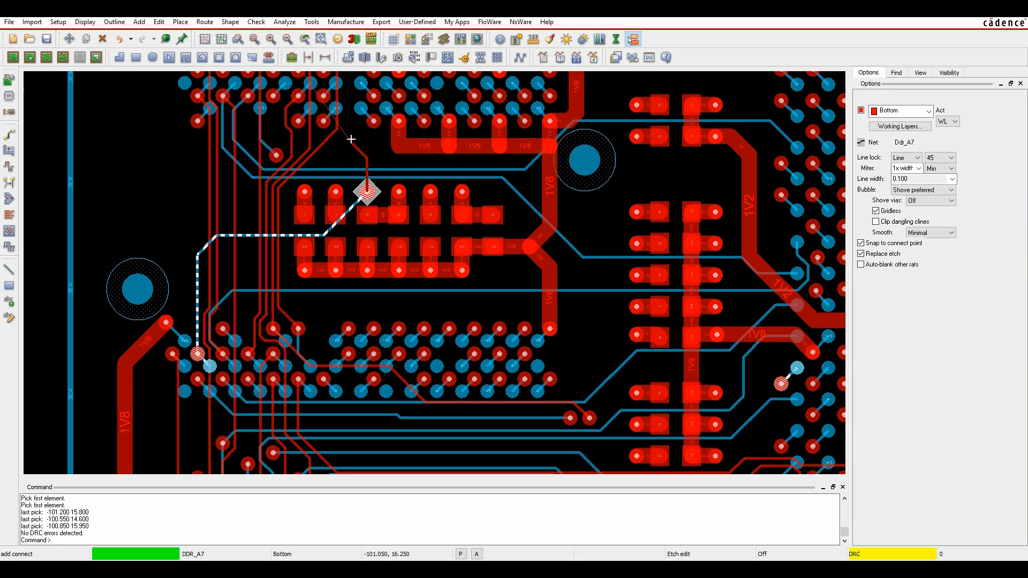
left_click(350, 137)
left_click(348, 139)
Continue the DDR_A7 trace on Bottom between the via columns and finish it at the U12.P2 fanout via.
key("Up")
key("Up")
key("Up")
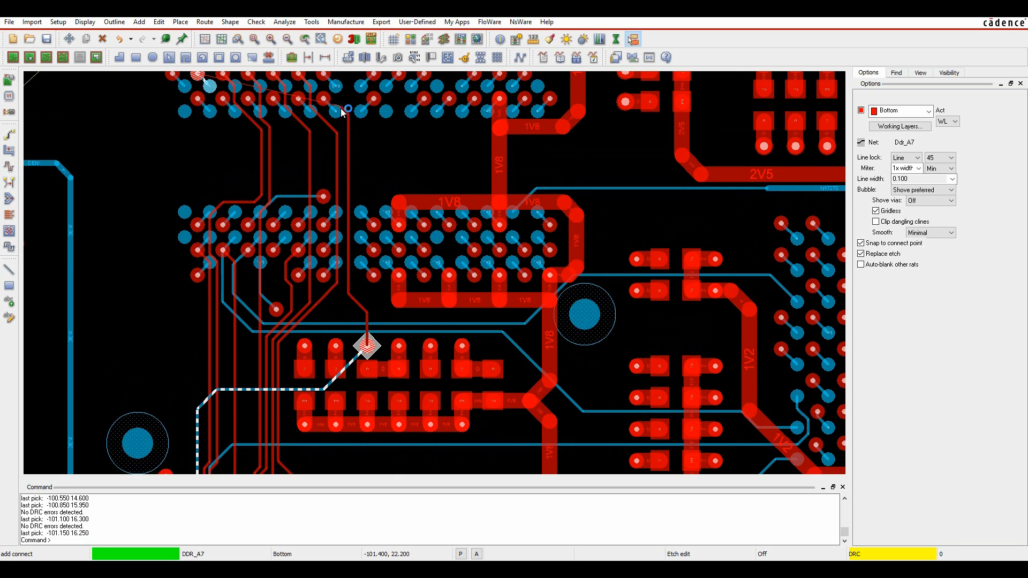
key("Up")
key("Up")
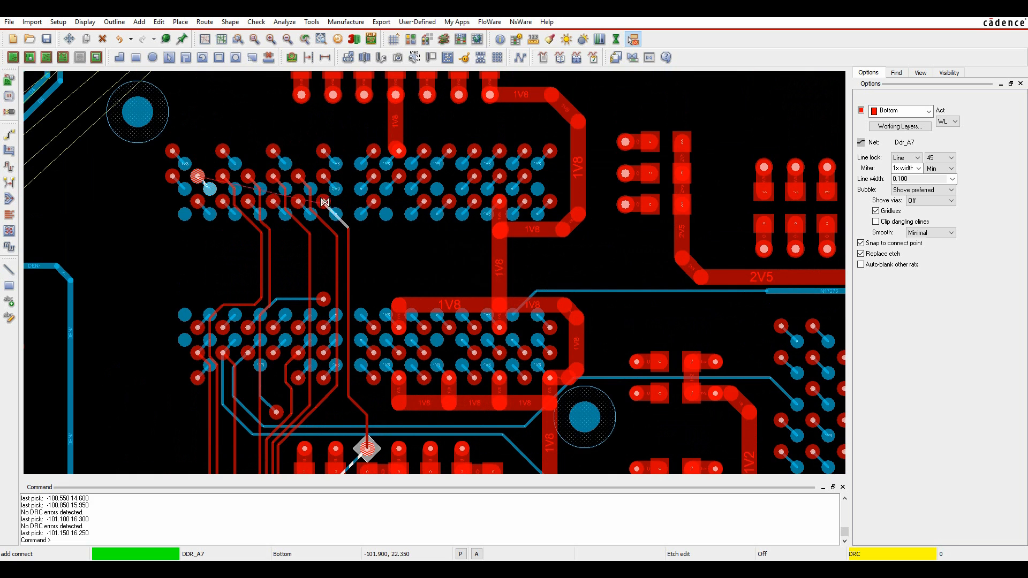
left_click(337, 164)
left_click(198, 176)
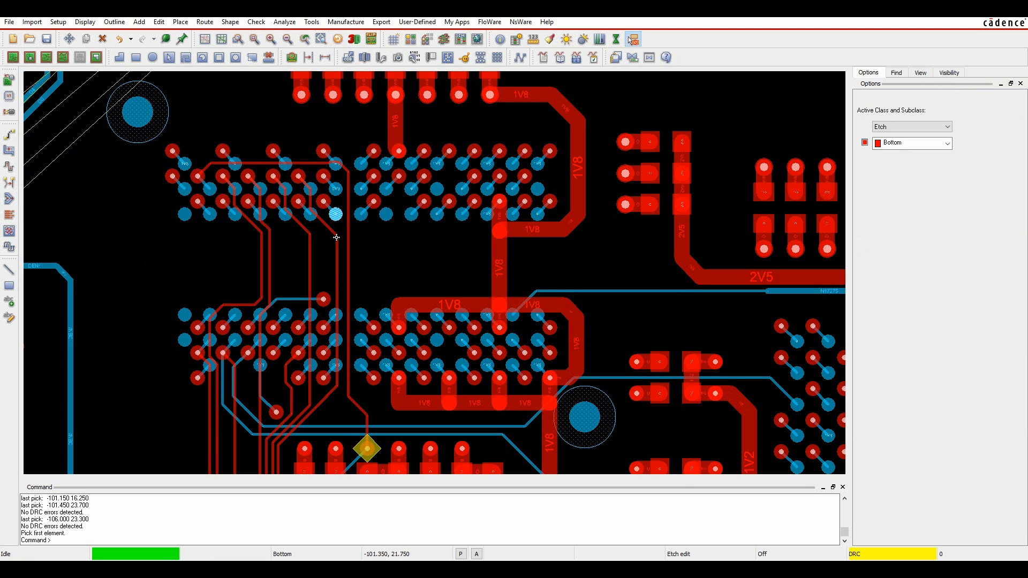
Switch to the Allegro Constraint Manager and set Verify Schedule to Yes for DDR_A7 in the Wiring worksheet.
scroll(361, 411, "down", 1)
middle_click_drag(414, 427, 413, 282)
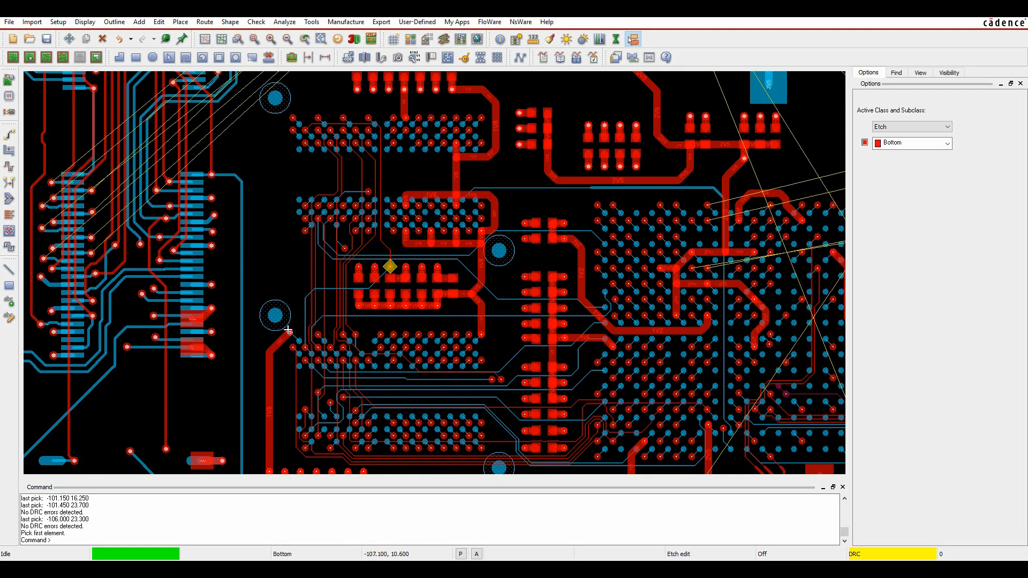
mouse_move(288, 330)
left_click(463, 515)
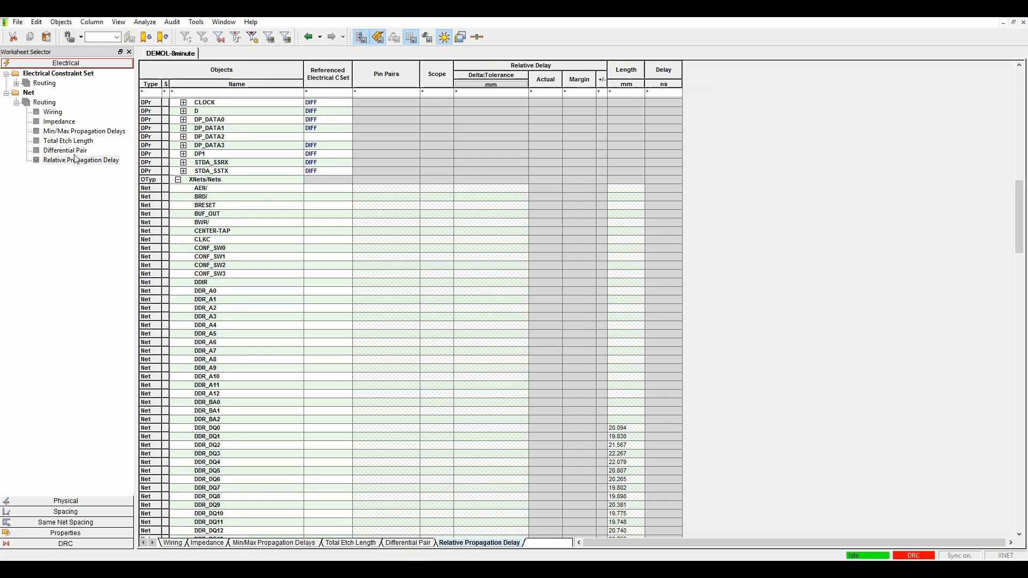
left_click(52, 111)
scroll(354, 229, "up", 3)
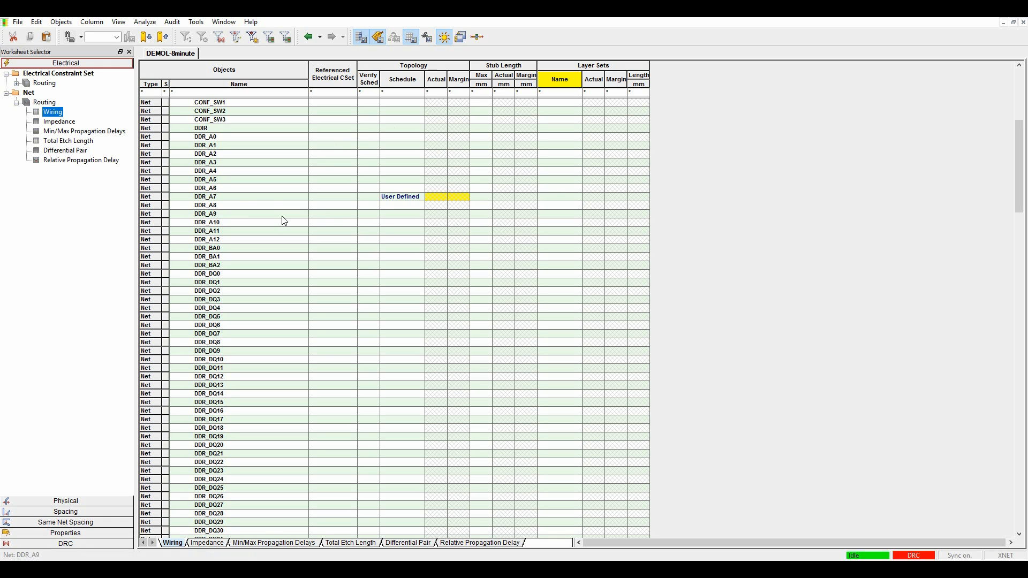
left_click(374, 197)
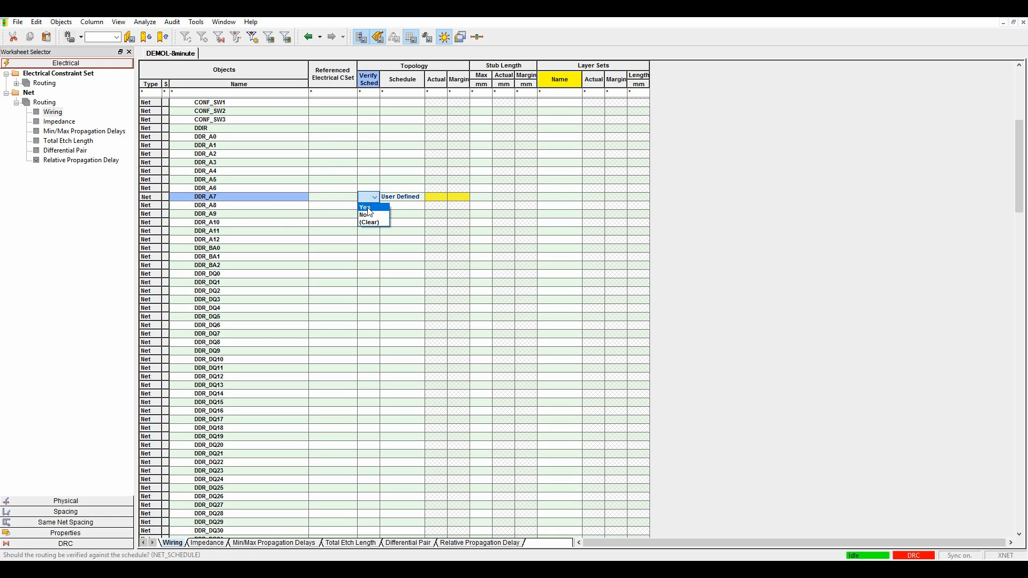
left_click(368, 208)
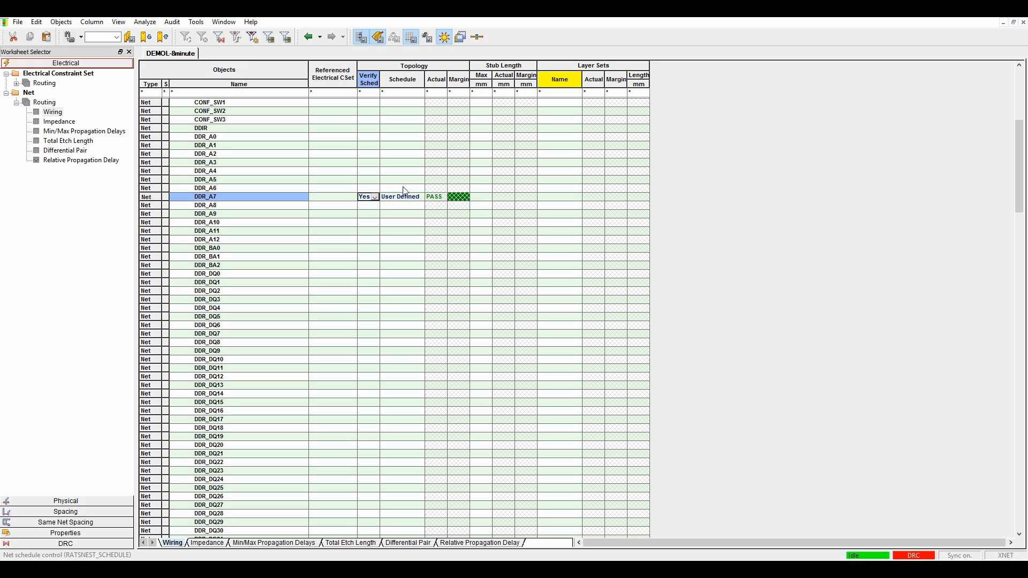
Set the maximum stub length of DDR_A7 to 0.5 mm in the Wiring worksheet.
left_click(481, 198)
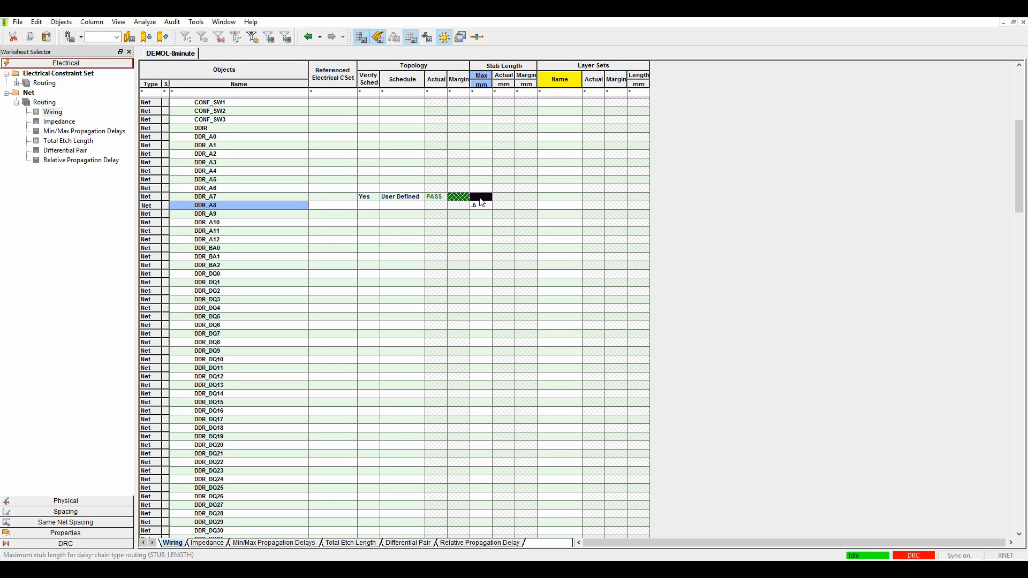
double_click(480, 197)
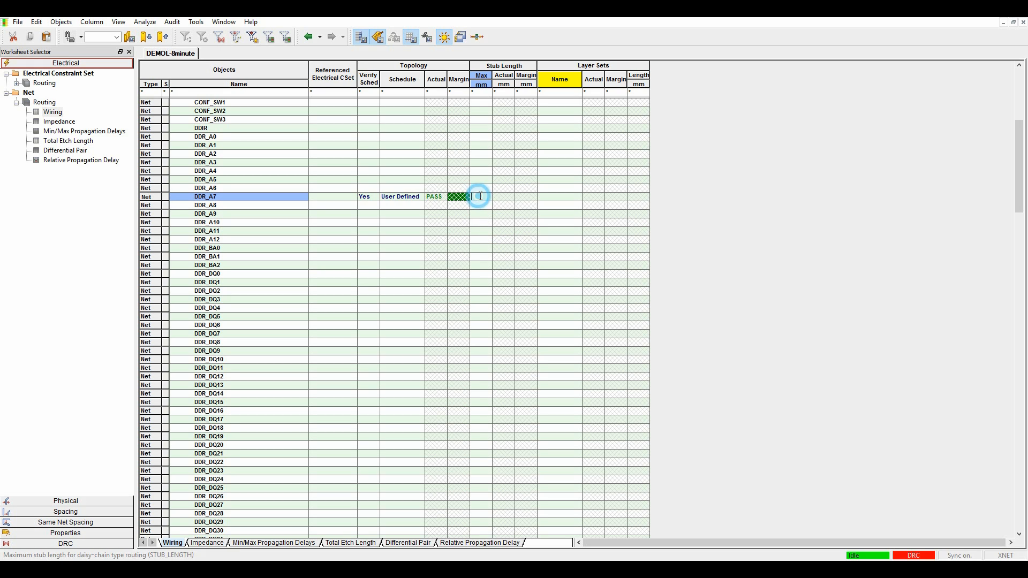
type("0.5")
key("Tab")
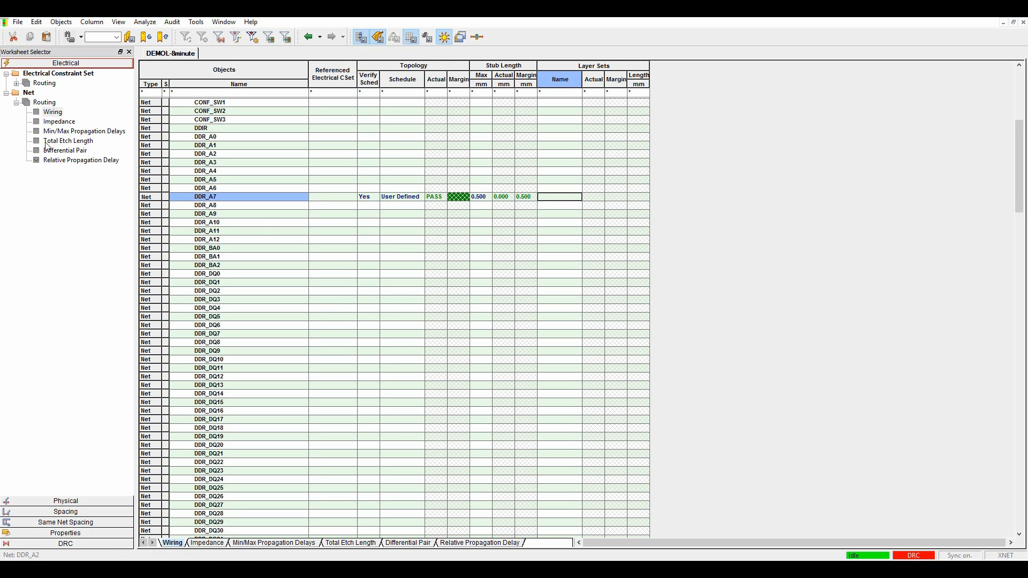
Create a DDR_A7 pin pair from the T-point DDR_A7.T.1 to U12.P2 in the net-level Relative Propagation Delay worksheet.
left_click(63, 163)
scroll(316, 219, "down", 1)
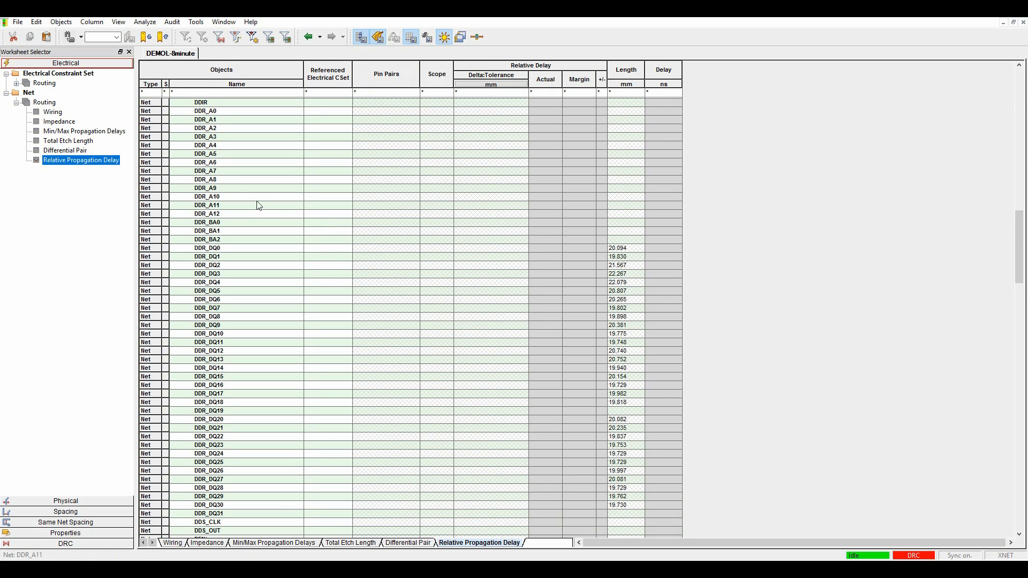
right_click(223, 172)
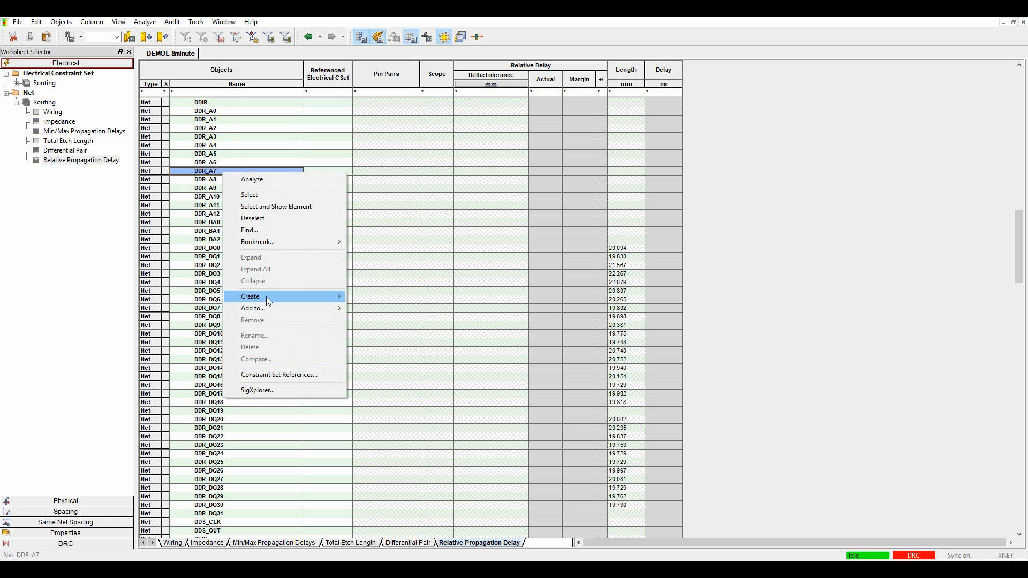
mouse_move(265, 296)
left_click(389, 331)
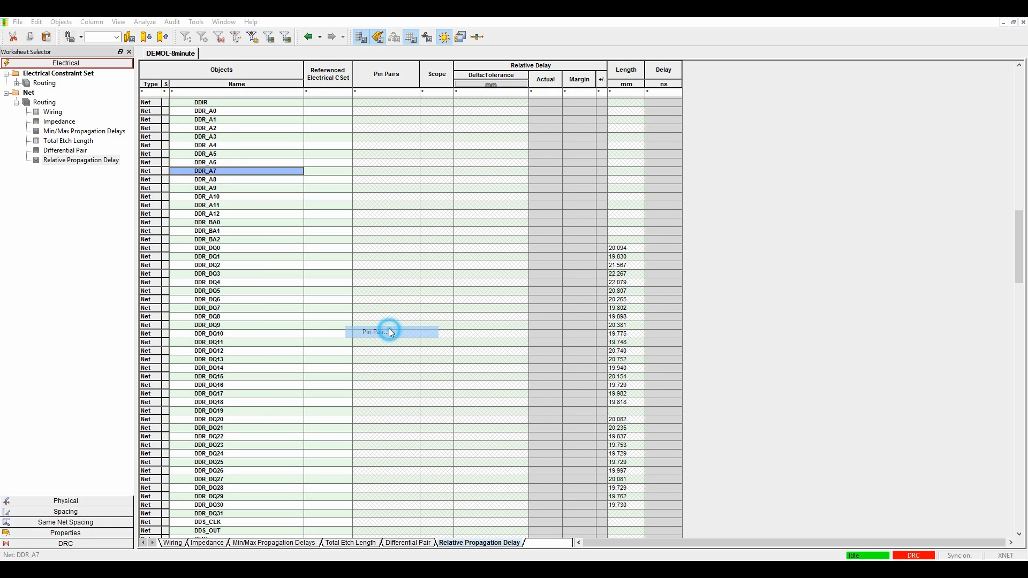
left_click_drag(381, 245, 352, 160)
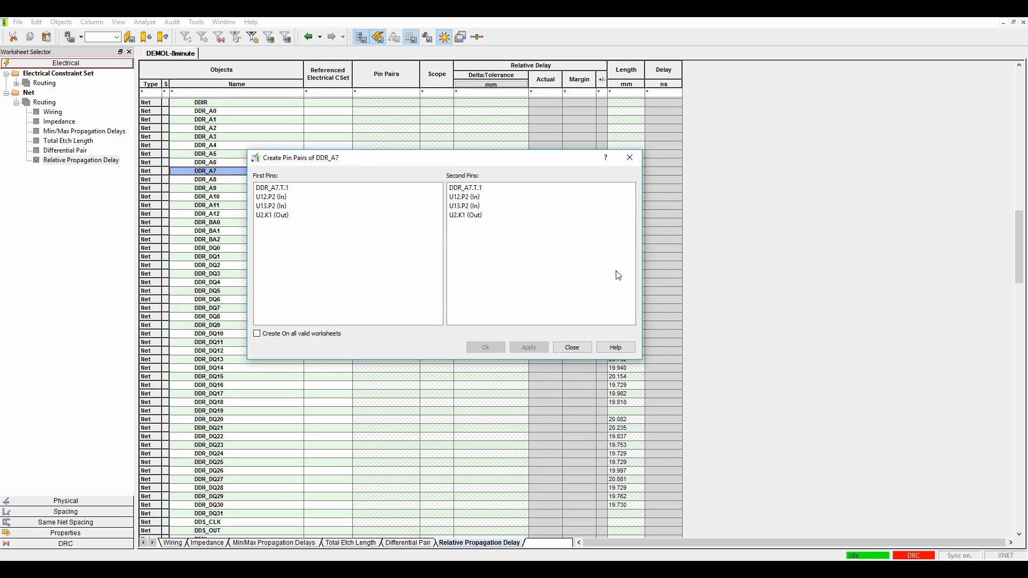
left_click(279, 188)
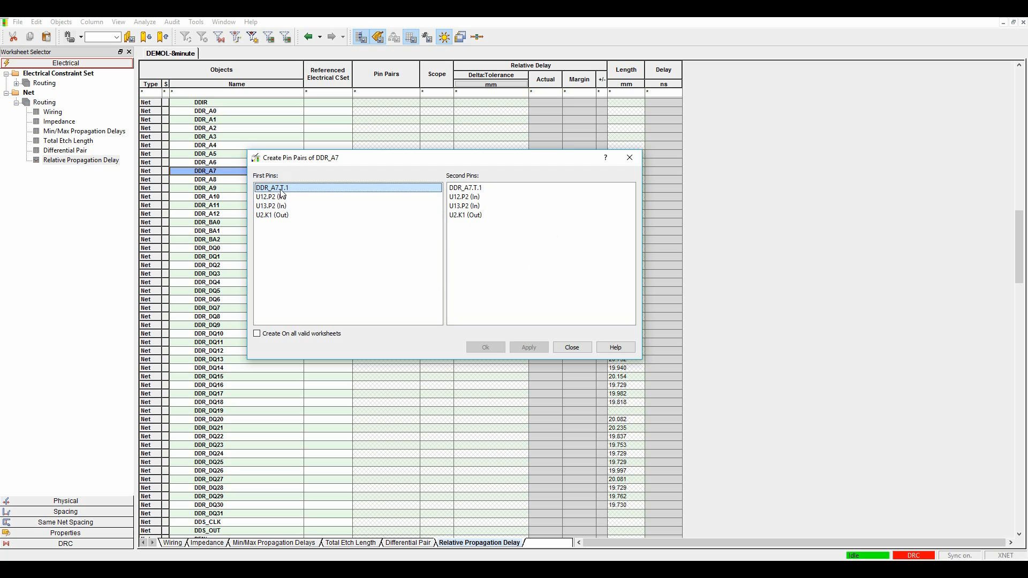
left_click(465, 197)
left_click(529, 347)
left_click(260, 155)
Add a second DDR_A7 pin pair from DDR_A7.T.1 to U13.P2 and finish creating pin pairs.
left_click(464, 206)
left_click(529, 347)
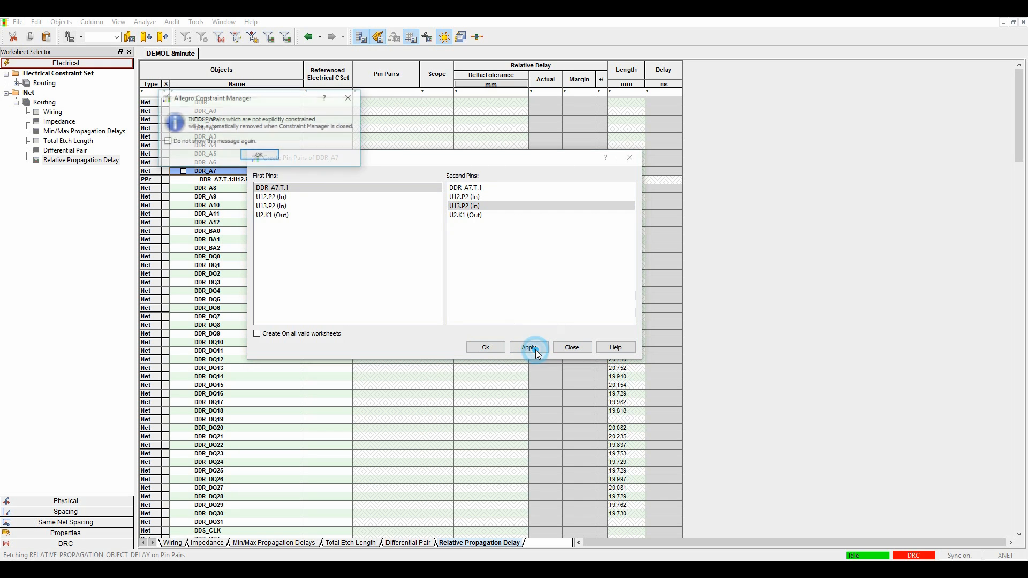
left_click(253, 152)
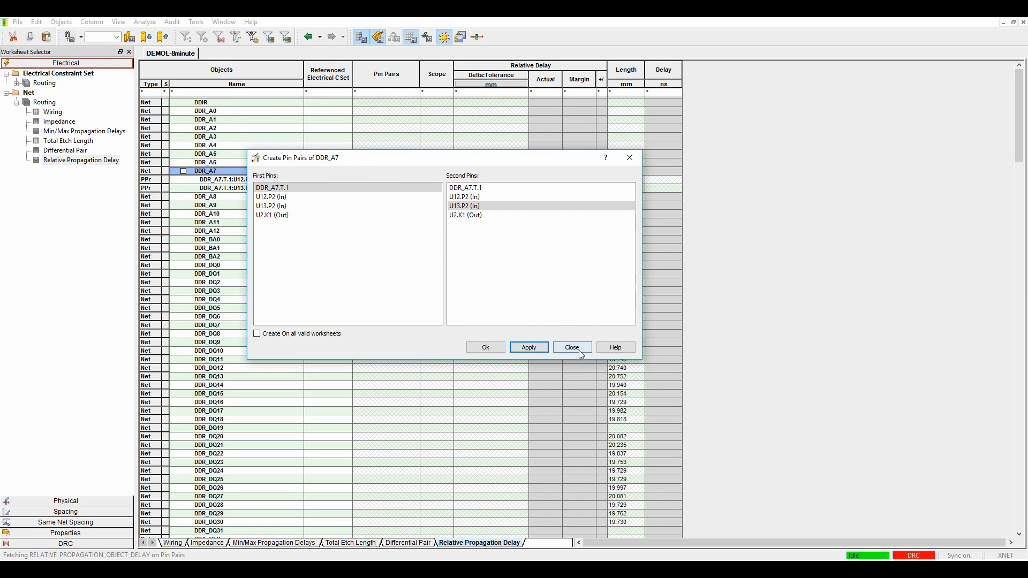
left_click(580, 349)
Create a match group named ADDR from the two DDR_A7 T-point pin pairs.
left_click(245, 180)
left_click(244, 189, "shift")
right_click(244, 191)
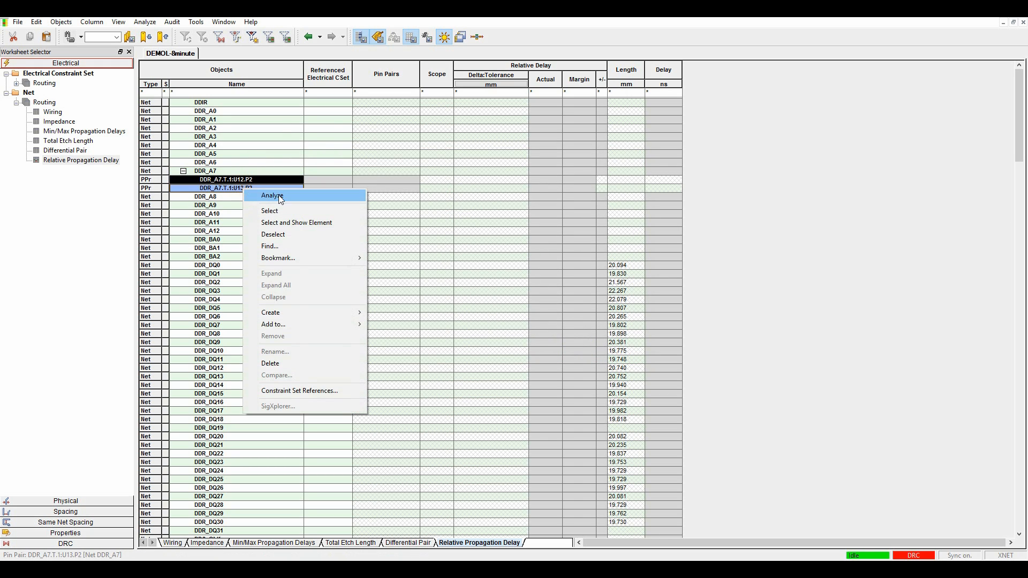
mouse_move(339, 314)
left_click(401, 324)
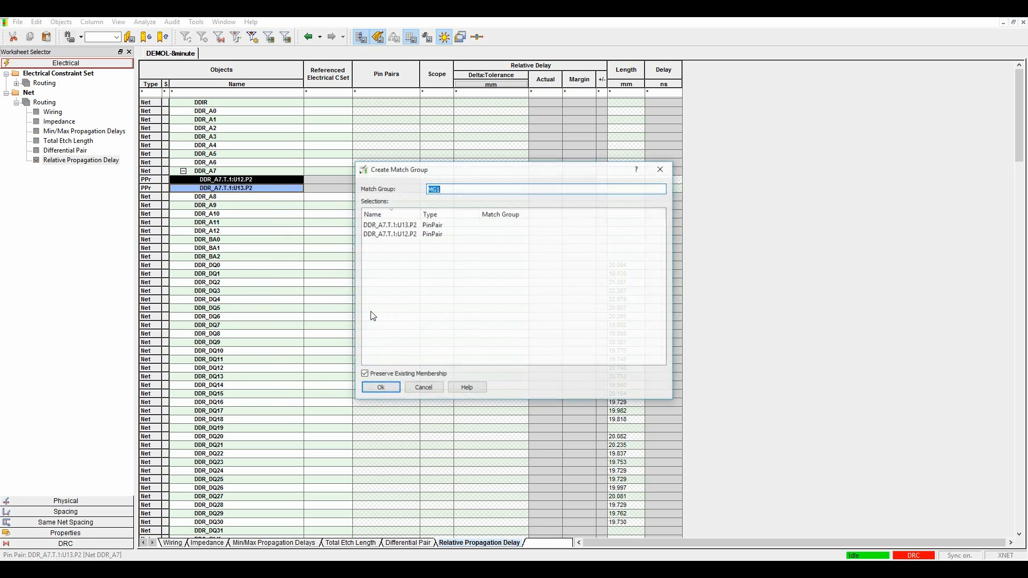
key("Return")
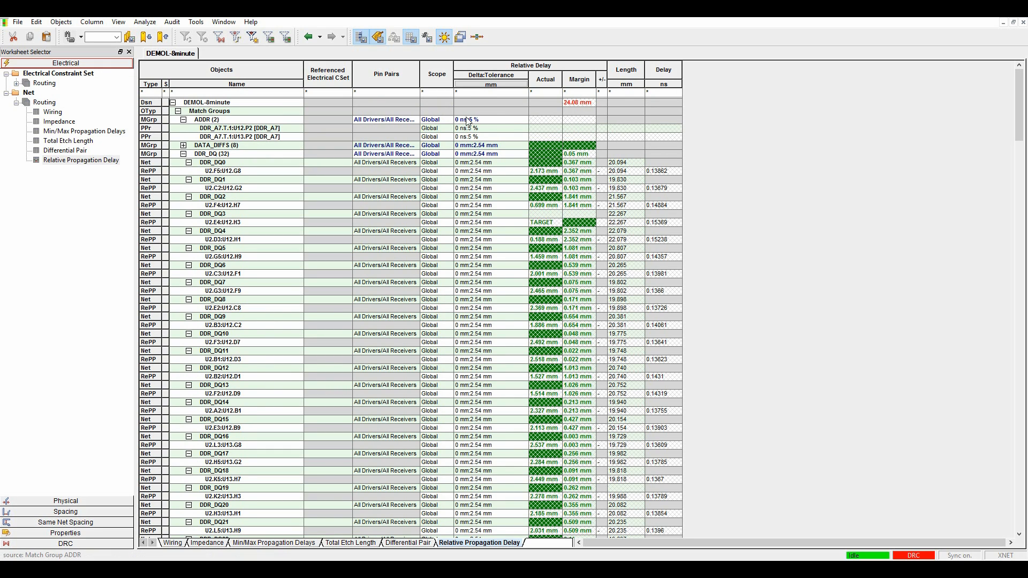
Set the ADDR match group's relative delay delta and tolerance to 0 mm:1 mm and analyze the group.
left_click(500, 120)
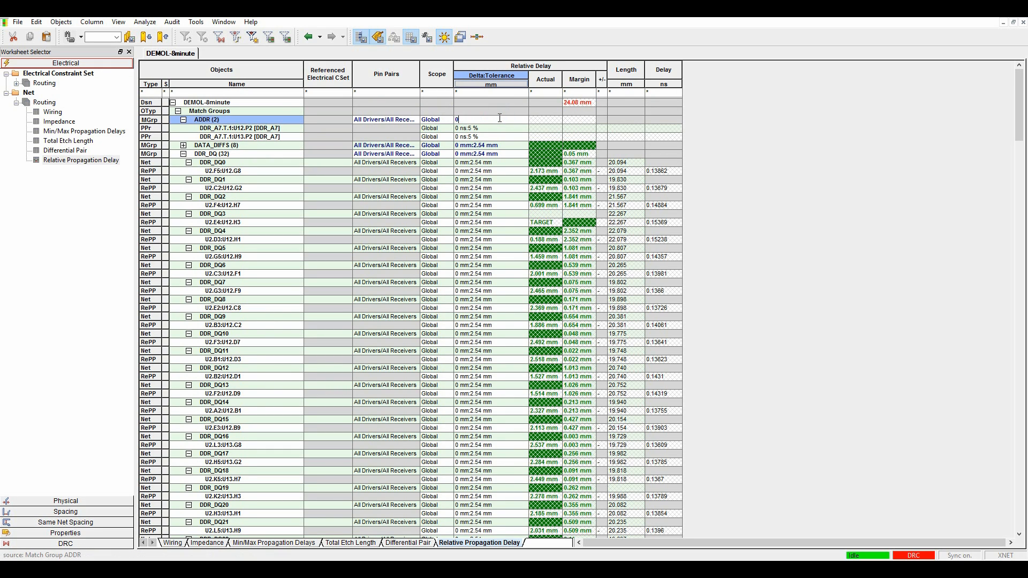
type("0:1")
key("Return")
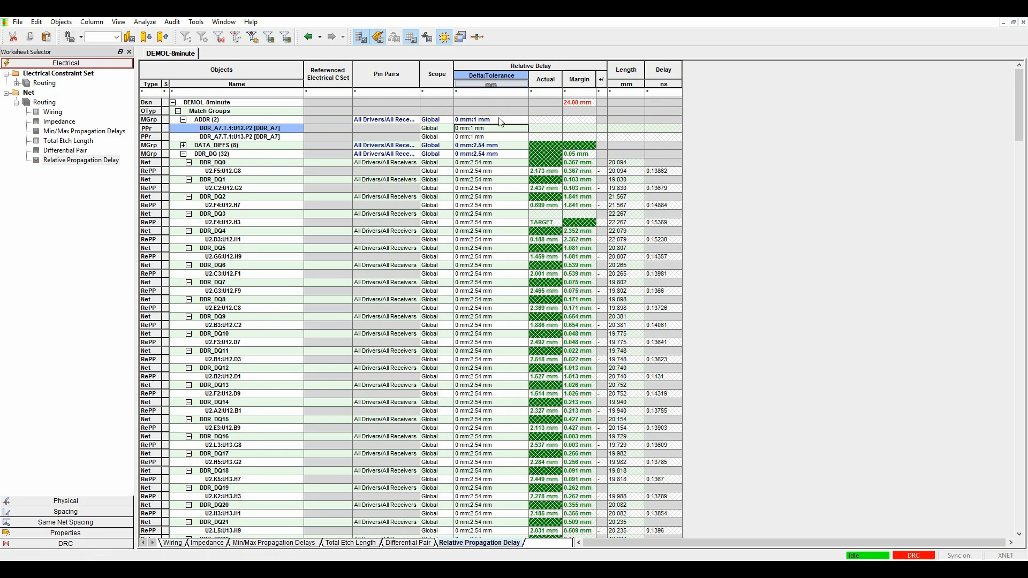
right_click(218, 120)
left_click(237, 128)
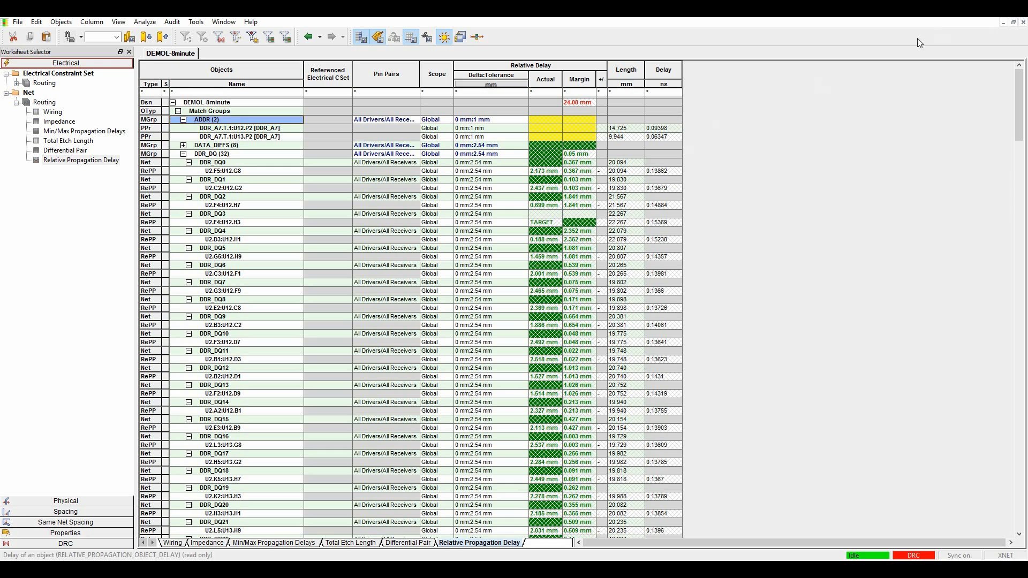
Switch to the board editor, add an accordion delay-tuning segment to the DDR_A7 trace on Top, and check its relative delay in Constraint Manager.
left_click(954, 10)
scroll(368, 331, "up", 1)
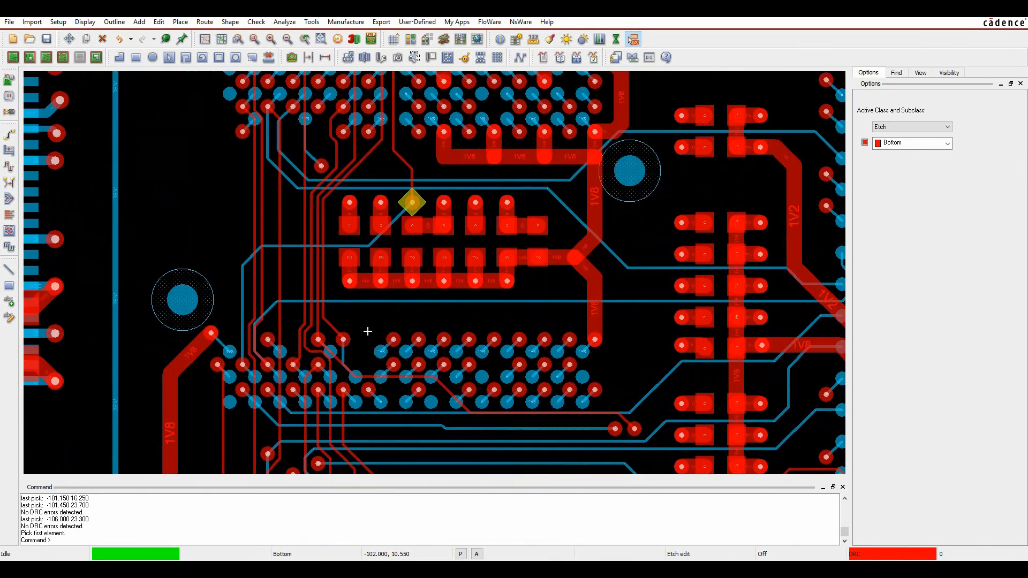
left_click(9, 168)
left_click(245, 259)
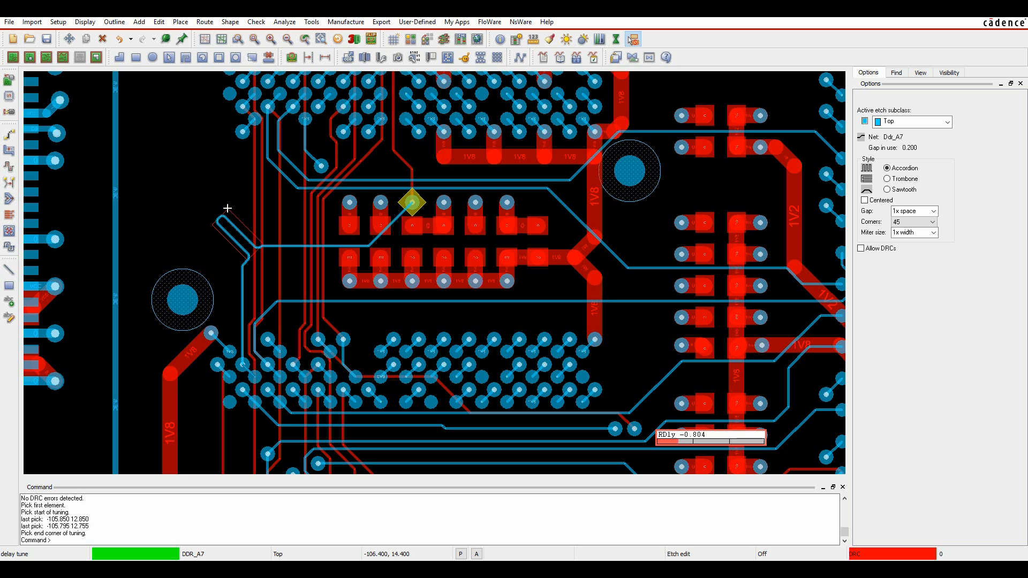
left_click(218, 198)
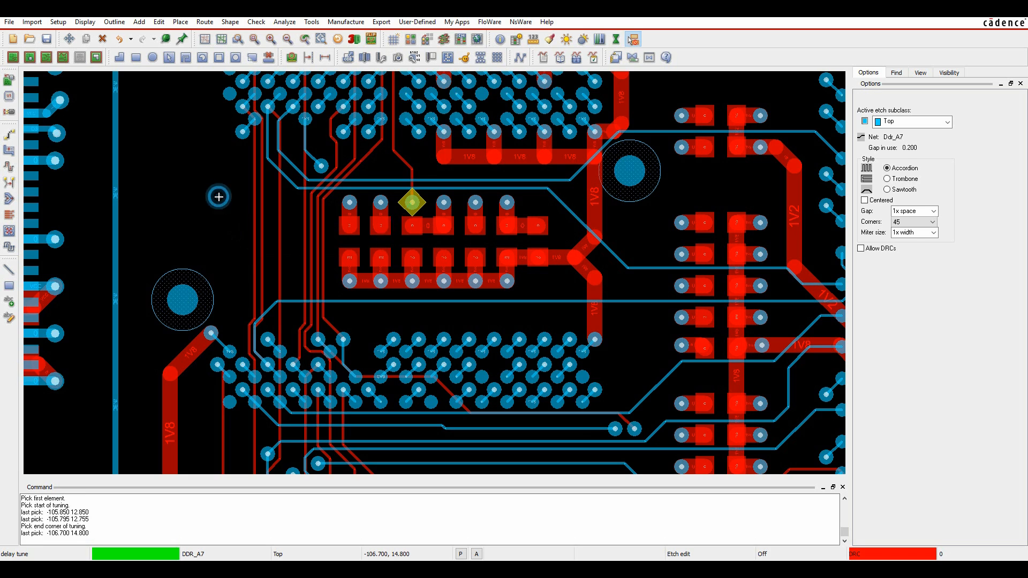
left_click(460, 39)
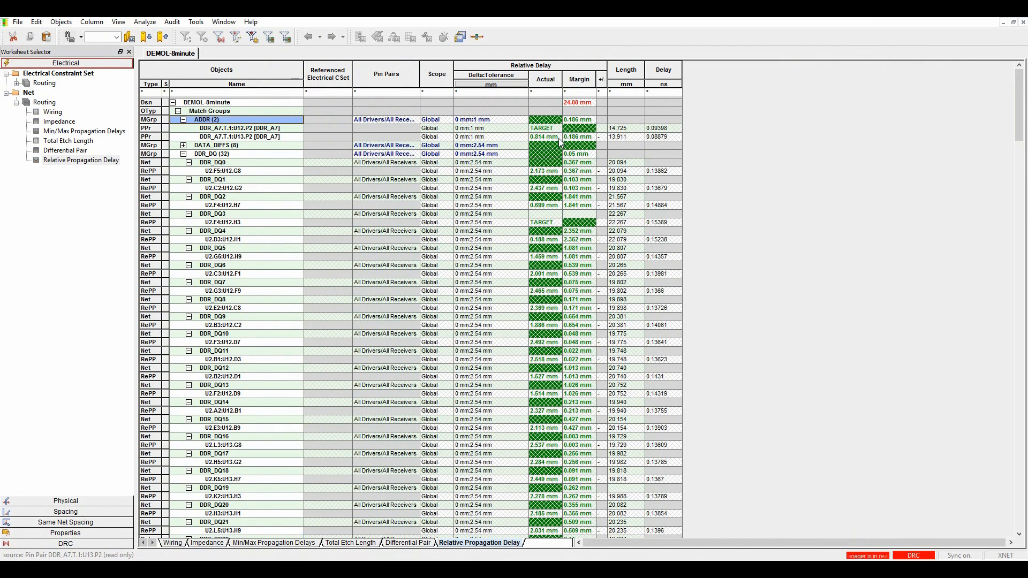
key("alt+Tab")
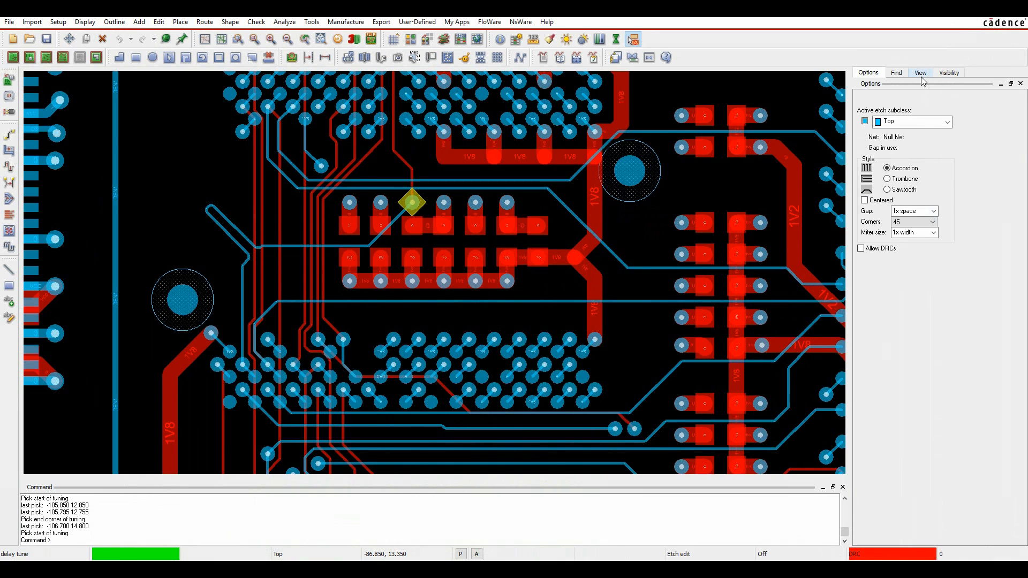
Turn off layer select mode for the board display.
left_click(947, 75)
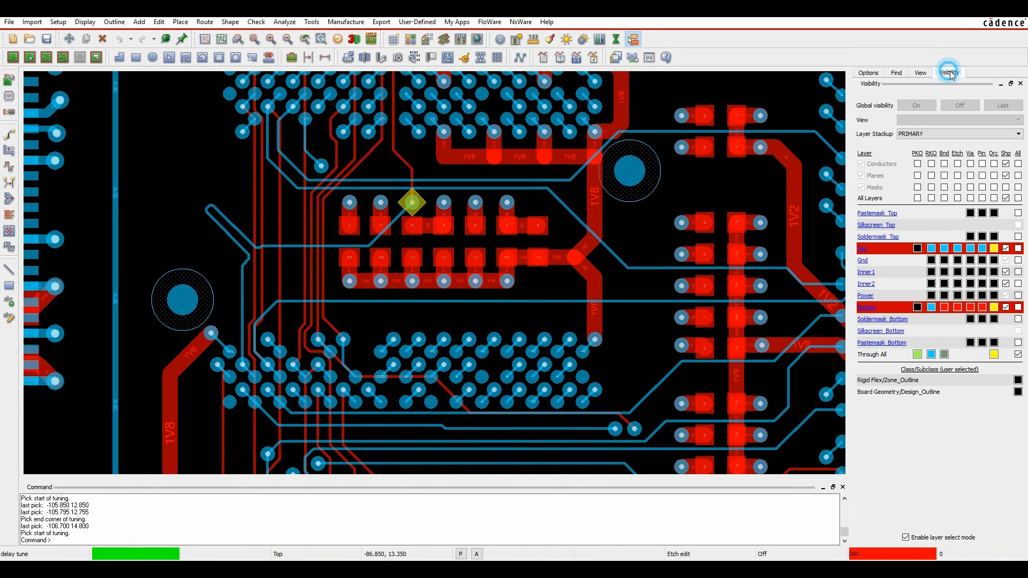
left_click(905, 538)
scroll(508, 307, "down", 2)
middle_click_drag(524, 394, 492, 221)
scroll(367, 247, "up", 2)
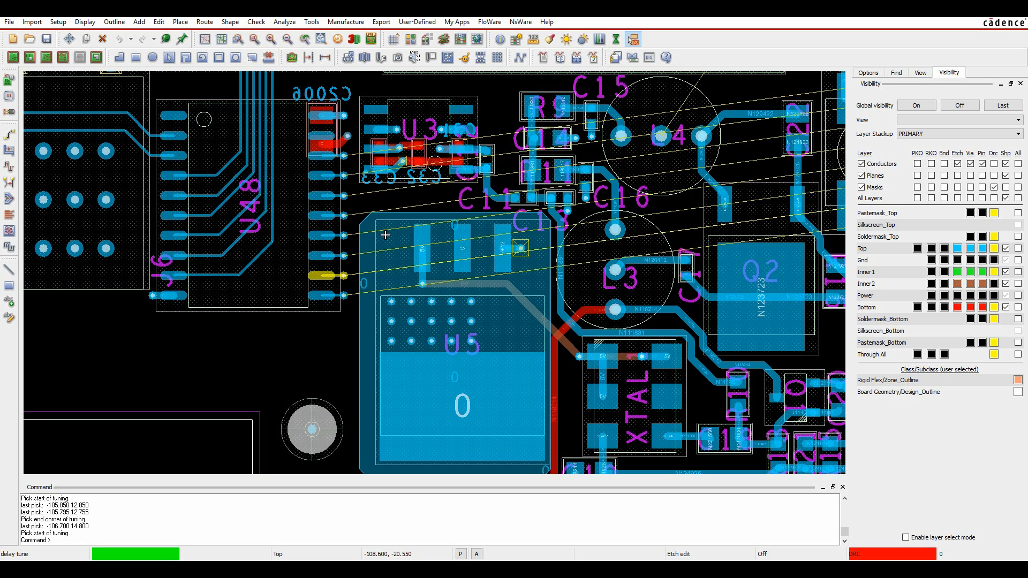
Start routing the eight VDX nets as a group from the vias beside U48, with Inner1 as the active layer.
left_click(10, 136)
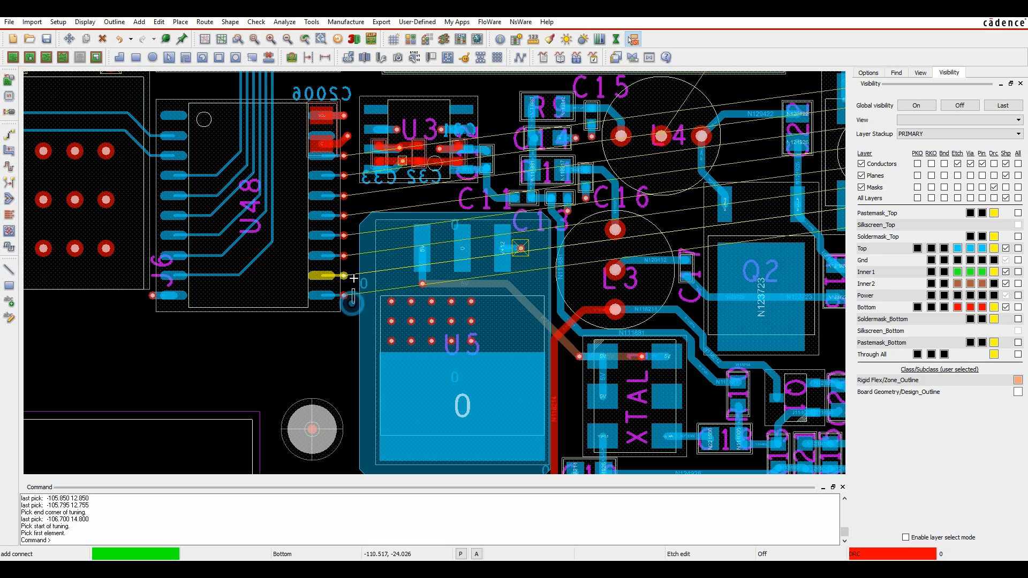
left_click(344, 155)
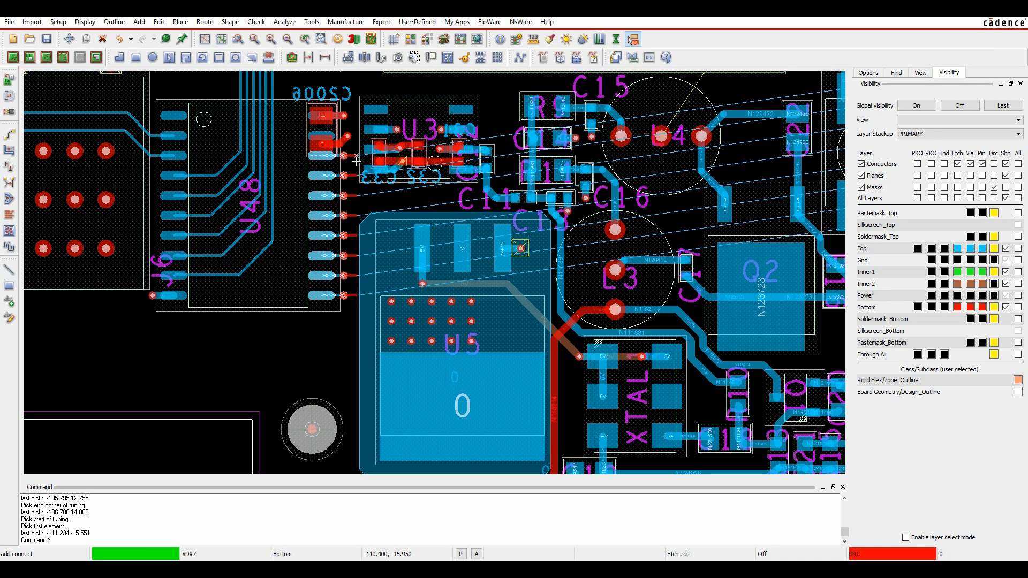
right_click(356, 159)
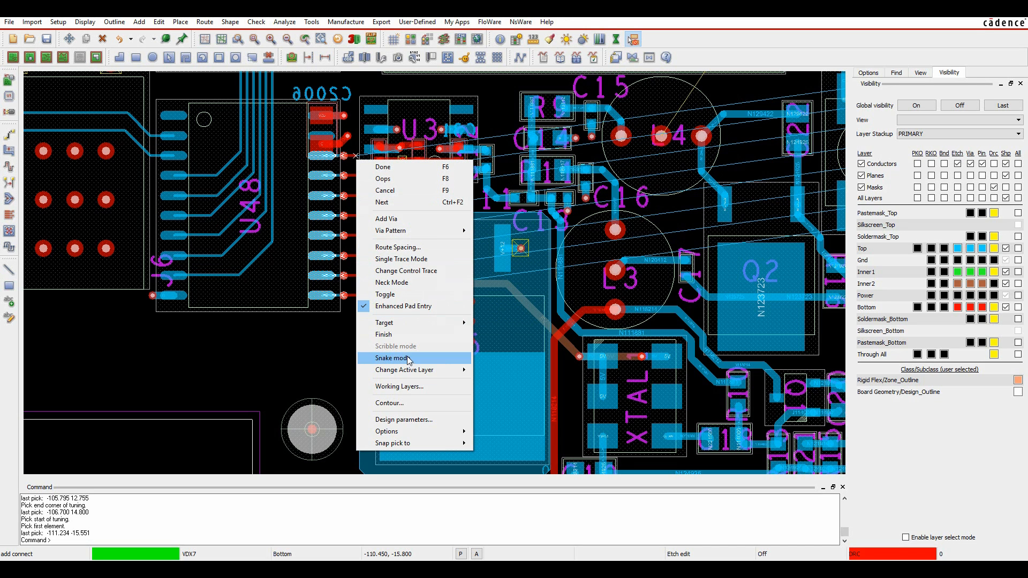
mouse_move(410, 372)
left_click(507, 395)
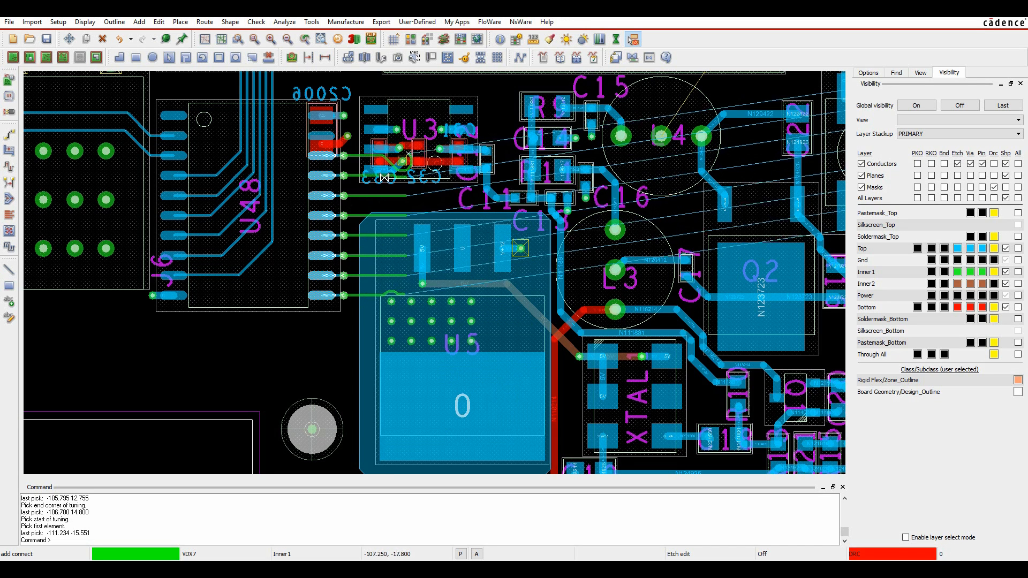
Set the group's route spacing to Minimum DRC and gather the VDX traces.
right_click(375, 173)
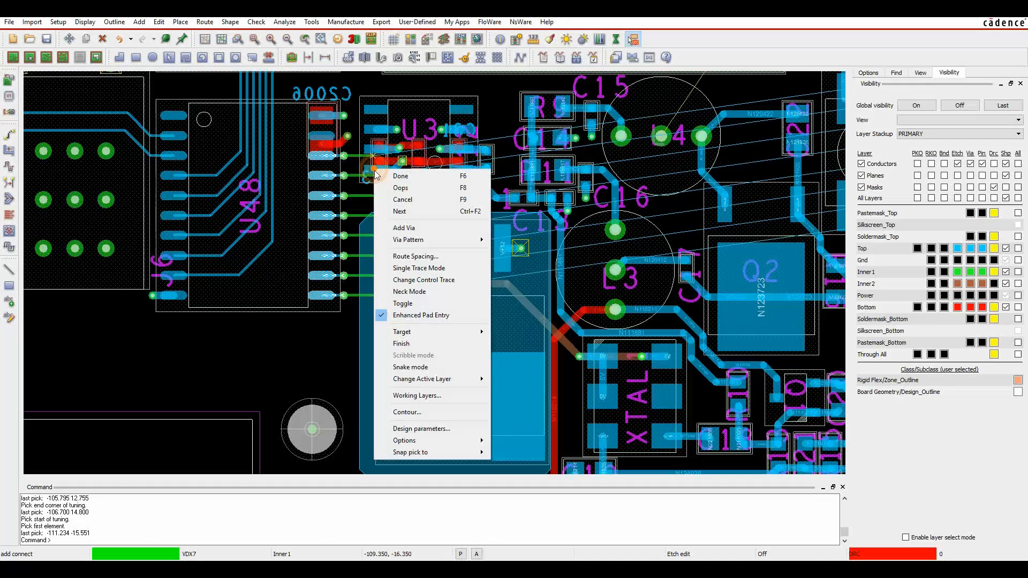
left_click(422, 256)
left_click(434, 243)
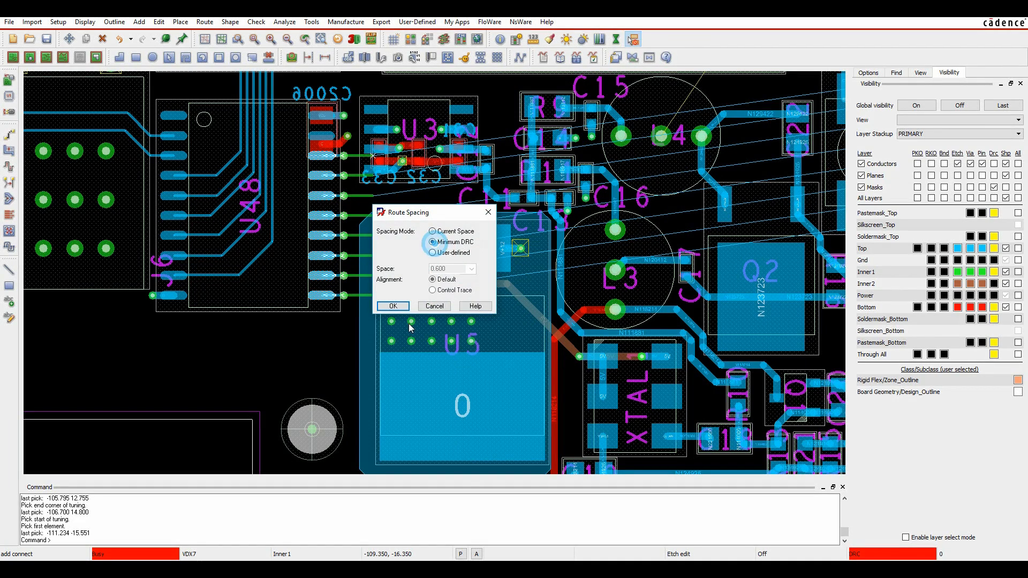
left_click(393, 305)
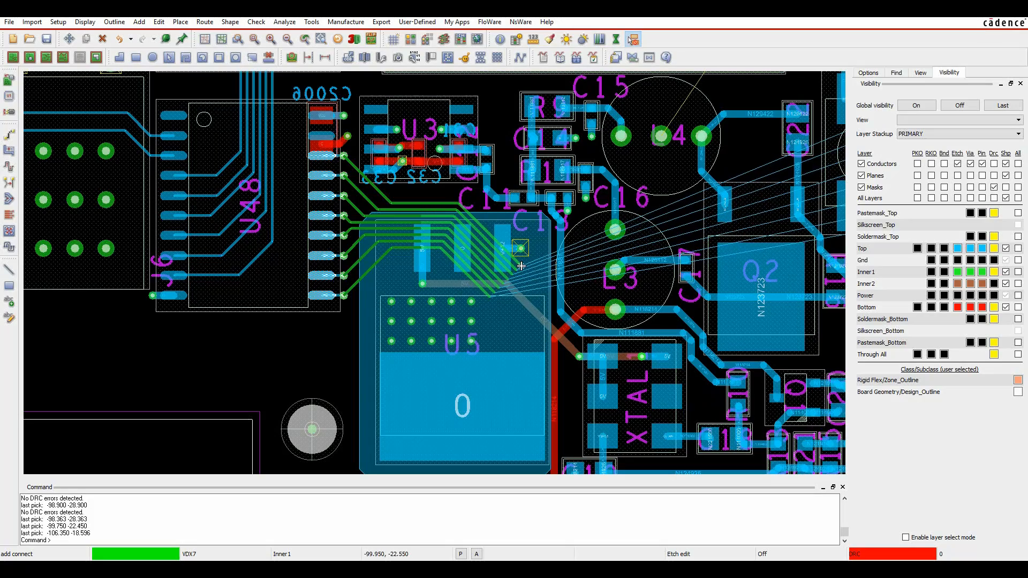
Route the gathered VDX bus on Inner1 diagonally down across U5, then horizontally beneath XTAL to the open area before U38.
left_click(521, 266)
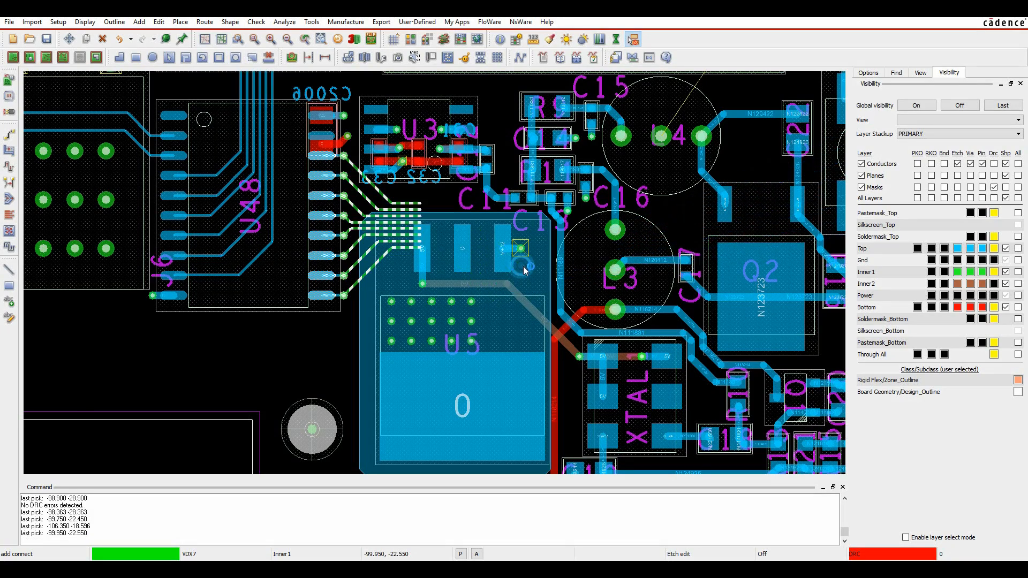
left_click(526, 332)
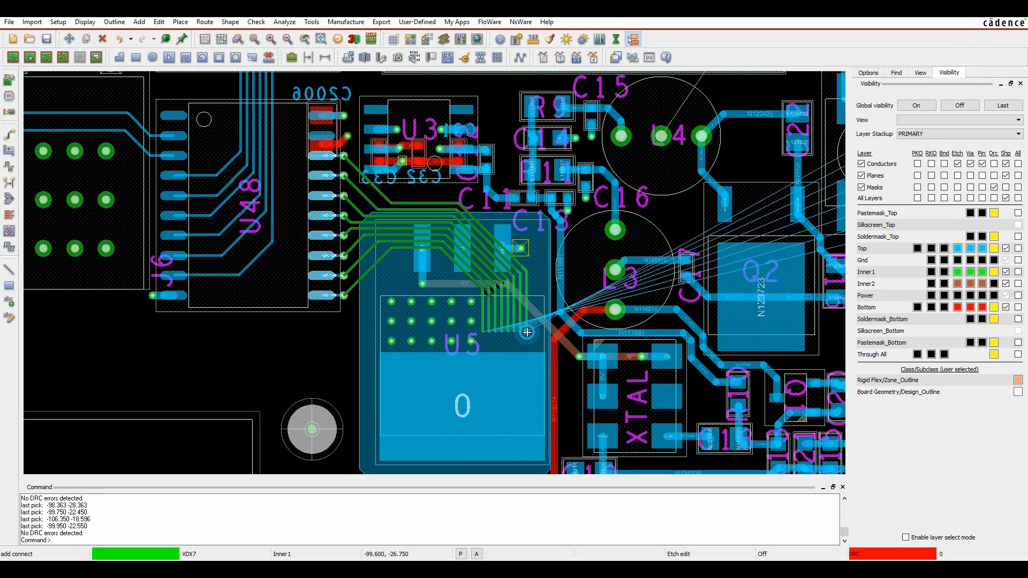
left_click(558, 372)
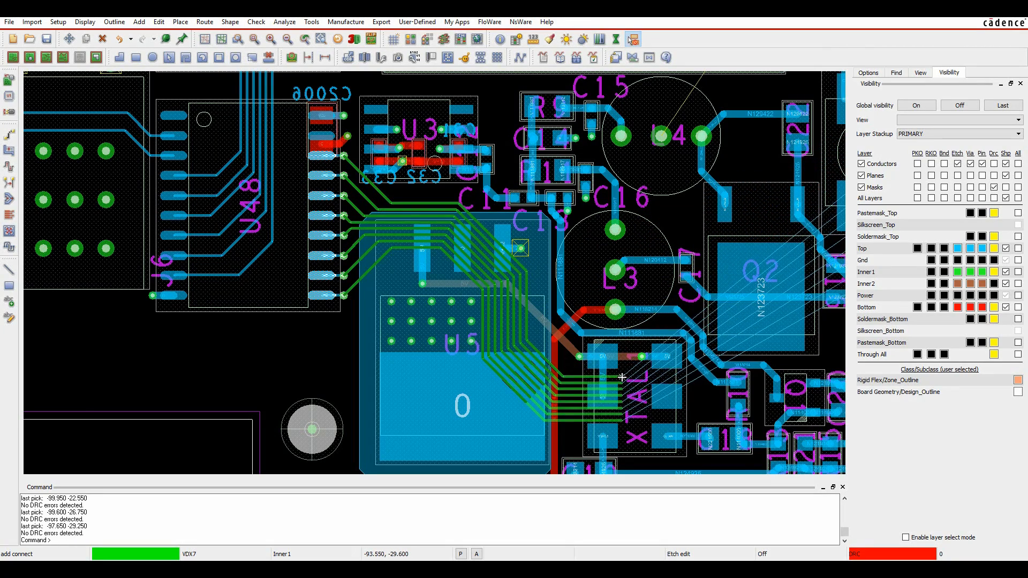
key("Right")
key("Right")
key("Right")
key("Right")
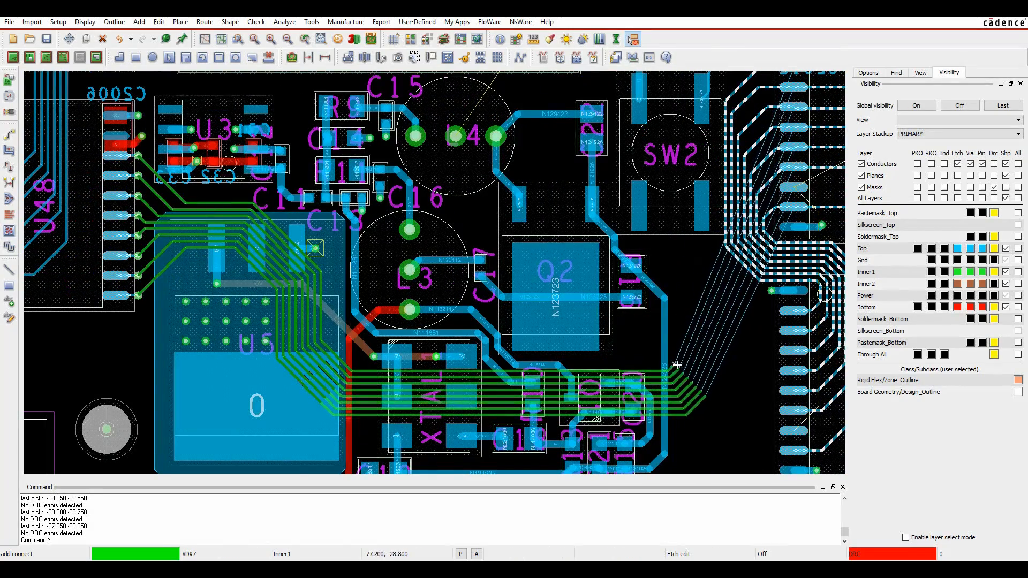
left_click(689, 371)
Add vias at the end of the VDX bus in the Stagger pattern, changing the traces to the Top layer.
double_click(690, 371)
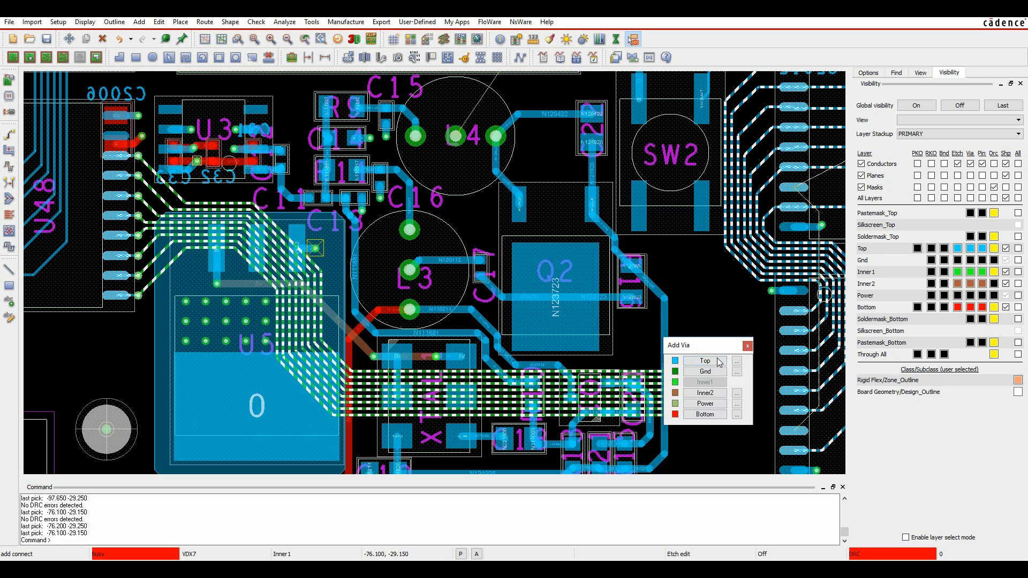
left_click(705, 371)
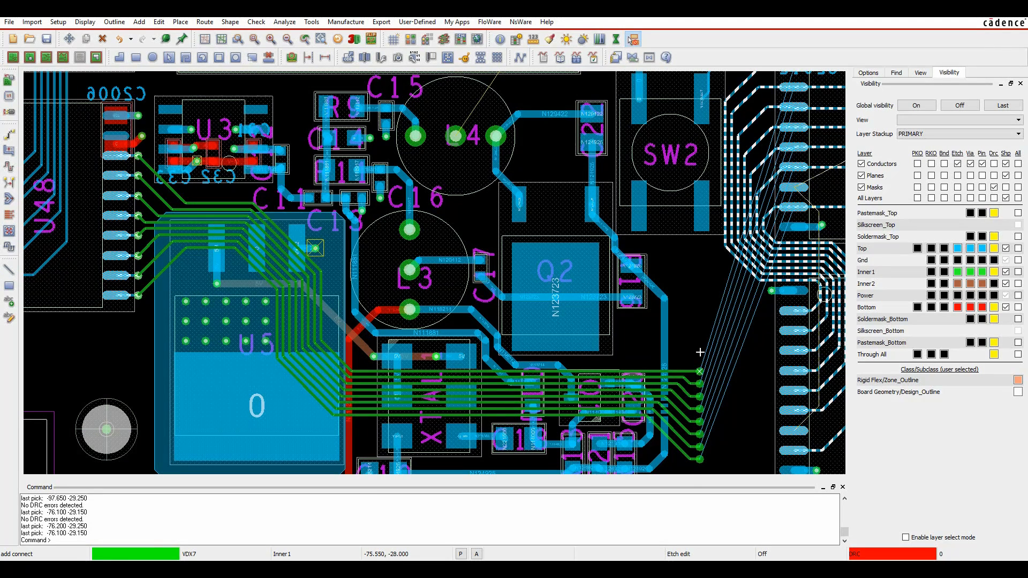
right_click(700, 352)
mouse_move(738, 137)
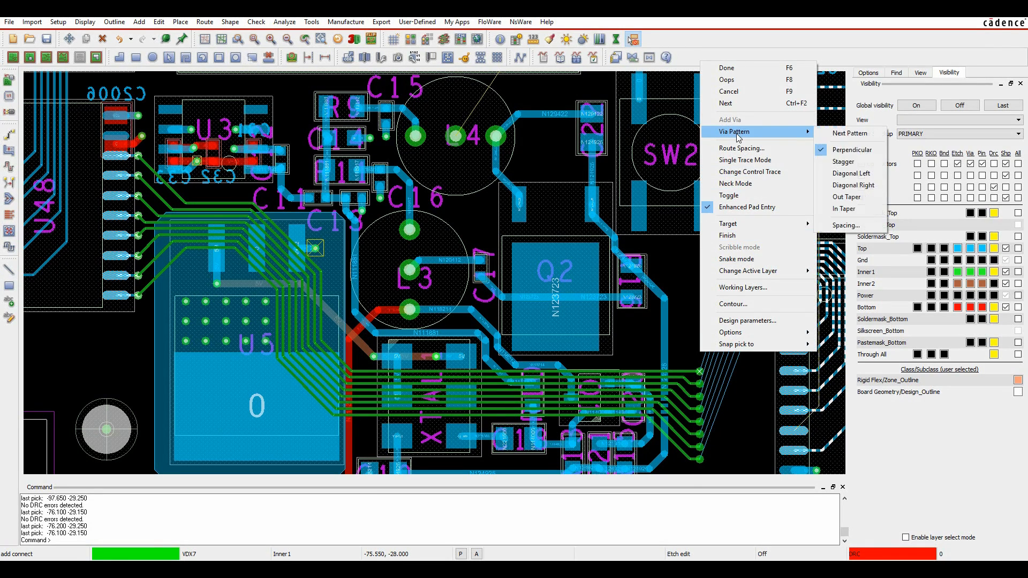
left_click(843, 162)
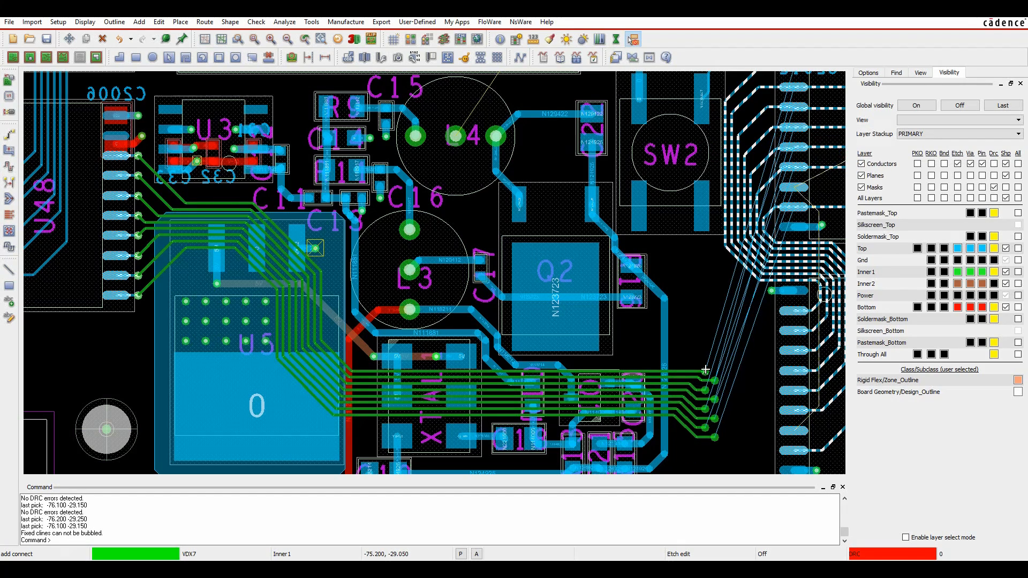
double_click(706, 371)
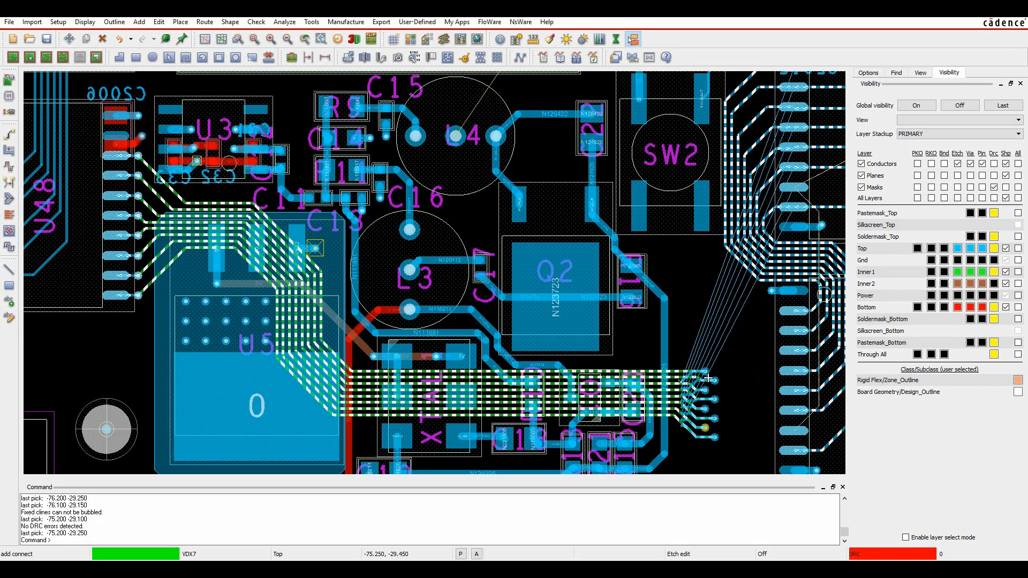
Change to single trace mode and route each VDX trace on Top from its staggered via to the matching U38 pin.
right_click(738, 373)
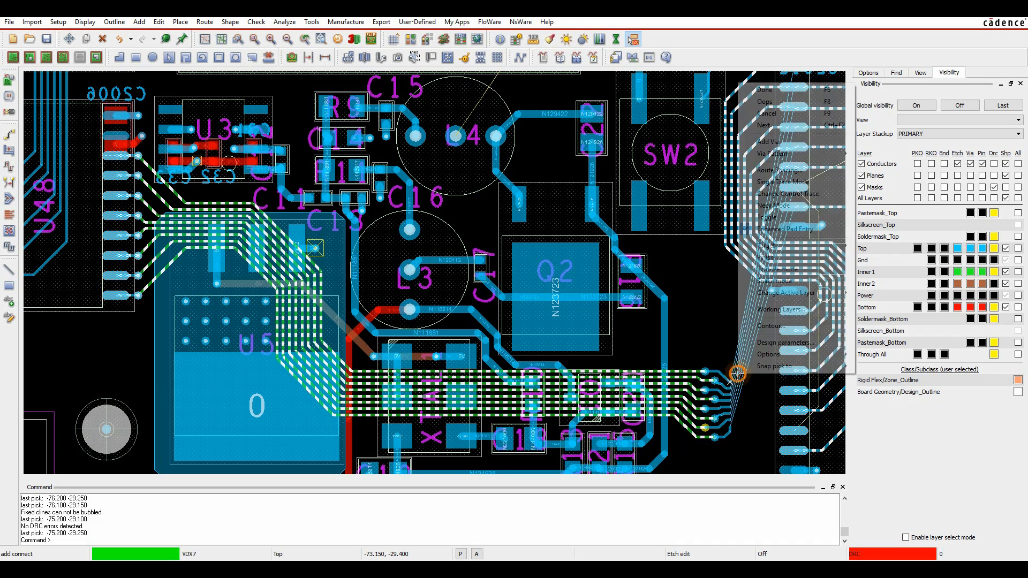
left_click(811, 183)
left_click(797, 309)
left_click(792, 334)
left_click(792, 357)
left_click(794, 374)
left_click(795, 392)
left_click(795, 411)
left_click(796, 432)
left_click(797, 453)
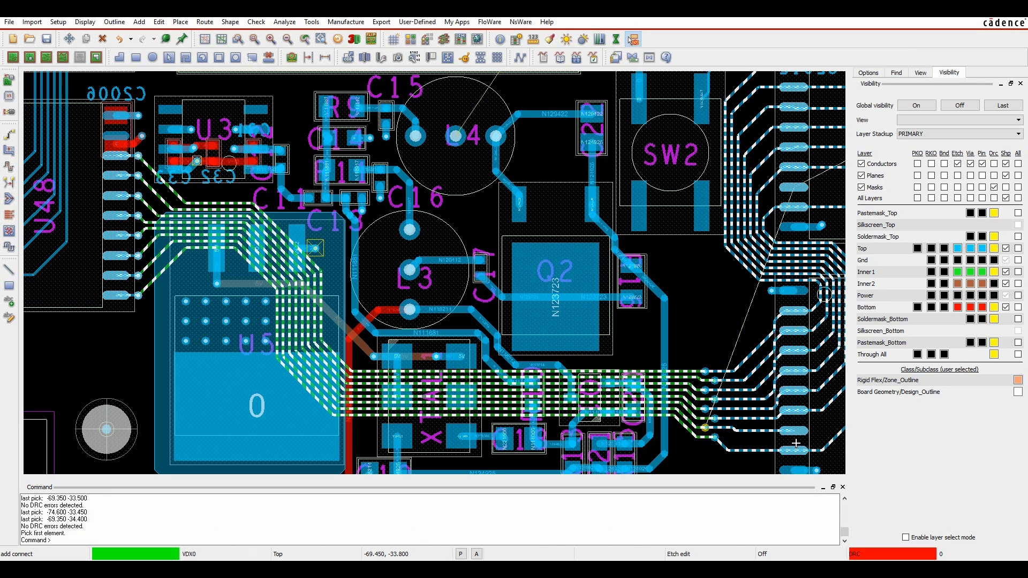
right_click(694, 315)
left_click(717, 323)
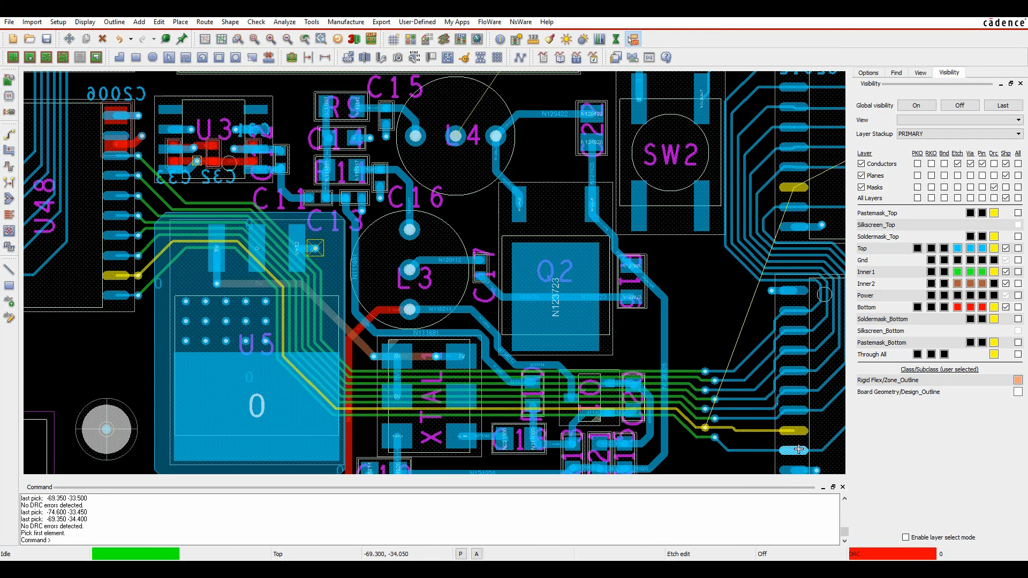
Examine the routed VDX traces between the staggered vias and the U38 pins.
scroll(801, 448, "up", 1)
middle_click_drag(642, 188, 244, 88)
scroll(276, 246, "up", 2)
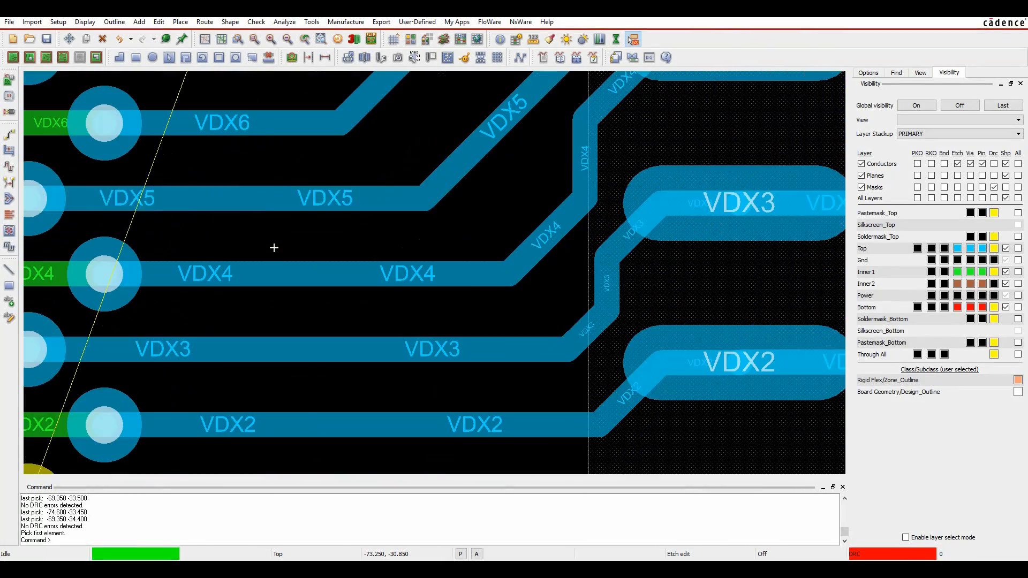
scroll(267, 171, "down", 1)
scroll(267, 172, "down", 1)
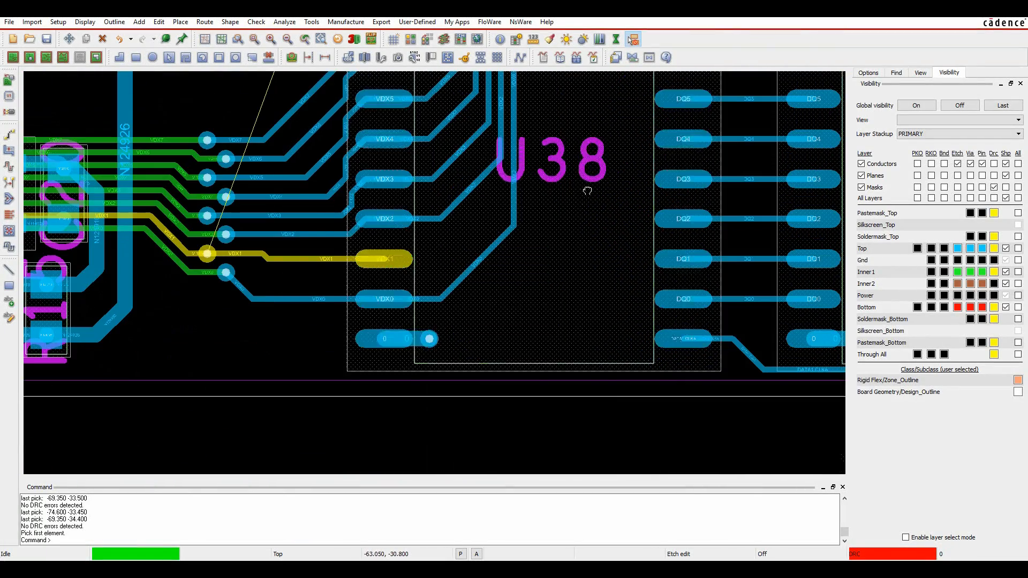
middle_click_drag(586, 191, 585, 278)
scroll(585, 278, "down", 1)
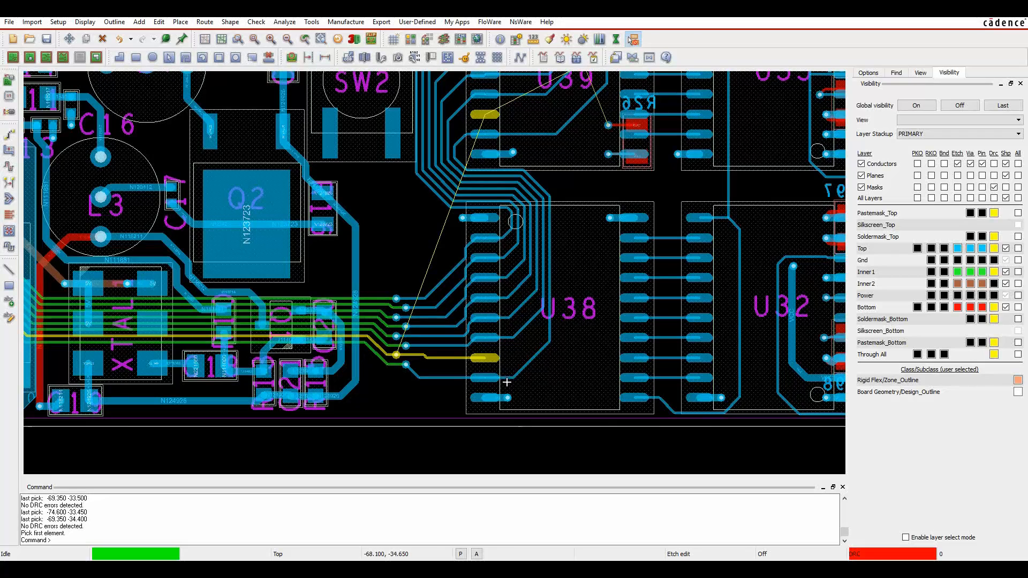
Route net VDX1 on Top from its U38 pin around the existing VDX traces to its U39 pin.
mouse_move(491, 360)
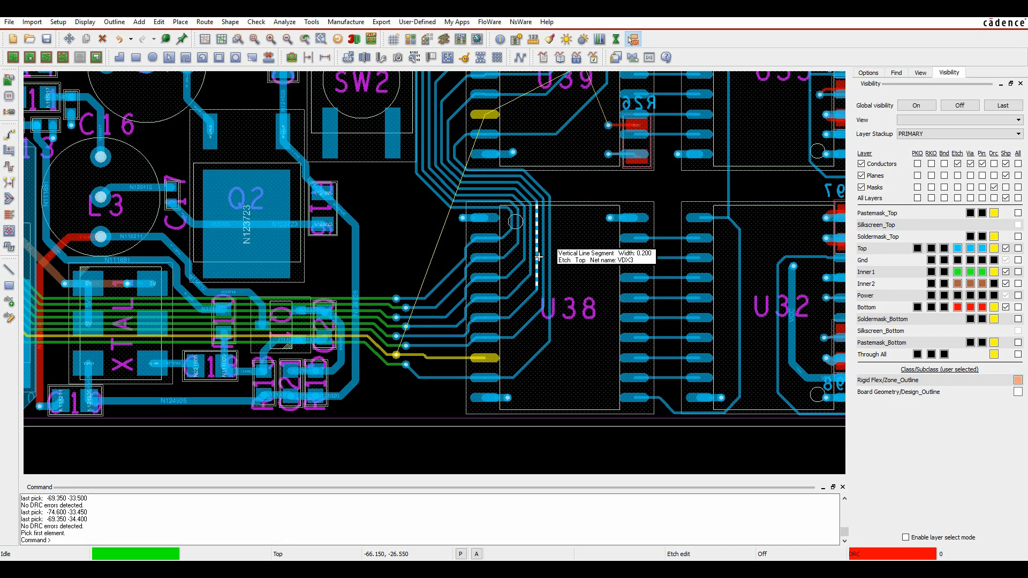
left_click(12, 136)
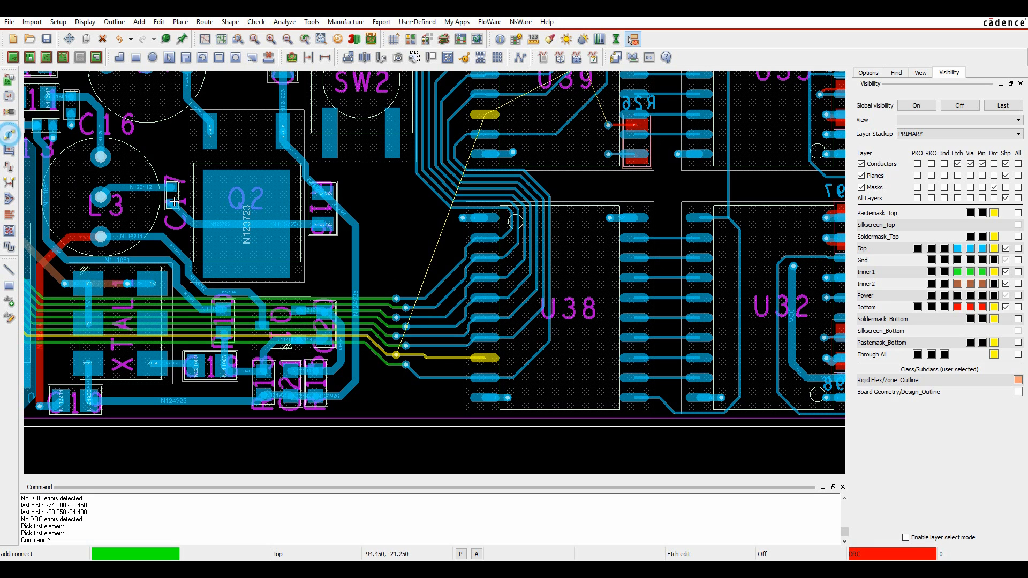
left_click(491, 359)
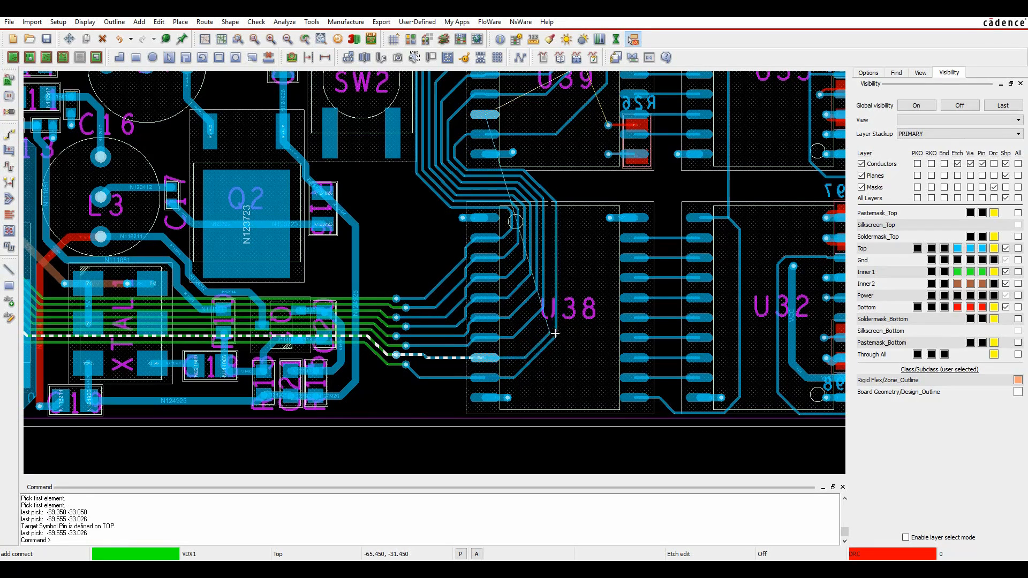
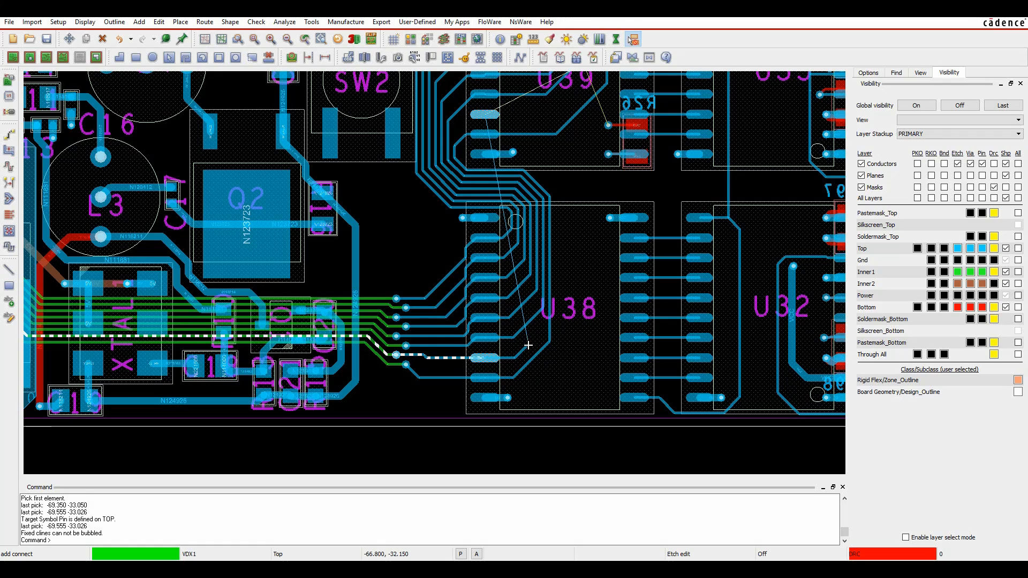
left_click(547, 284)
left_click(552, 285)
left_click(489, 175)
left_click(450, 165)
left_click(448, 144)
left_click(450, 119)
left_click(482, 117)
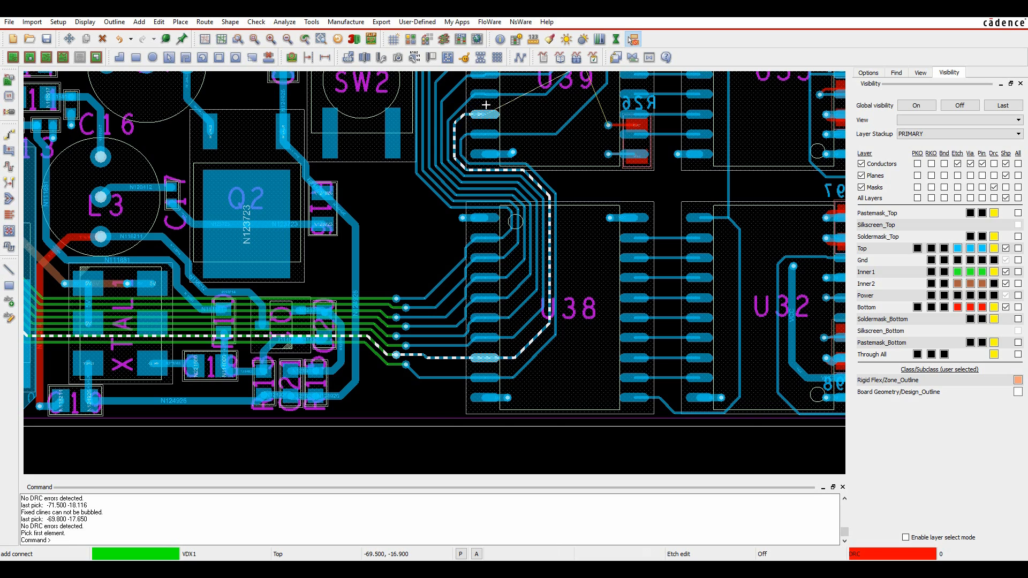
Start a VDX1 trace on Top from its U39 pin and turn off Enhanced Pad Entry.
scroll(485, 105, "up", 2)
left_click(521, 147)
right_click(591, 147)
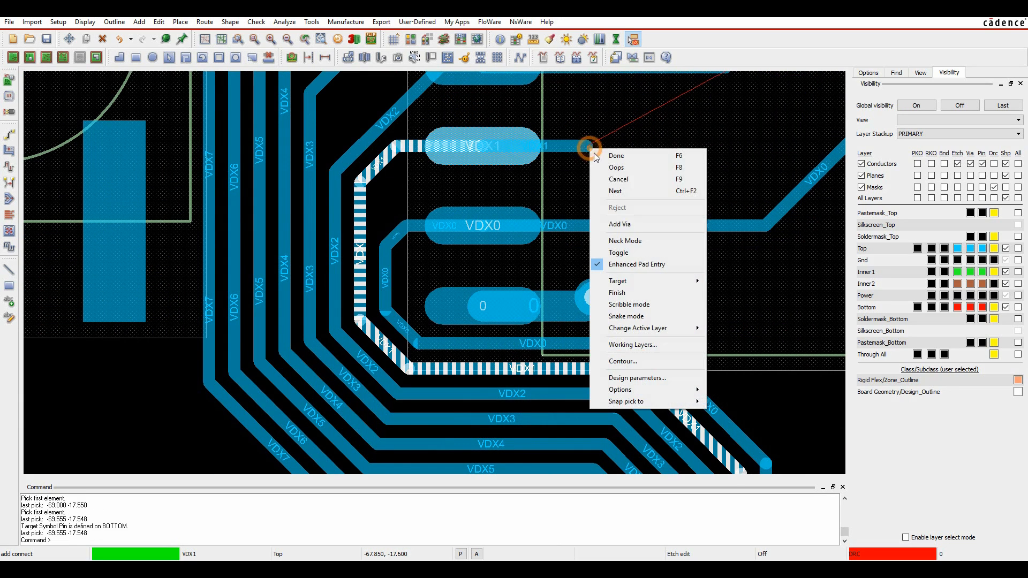
left_click(621, 269)
Try to route VDX1 diagonally out of the long side of its U39 pad with a short horizontal run, and cancel the trace.
scroll(558, 134, "down", 1)
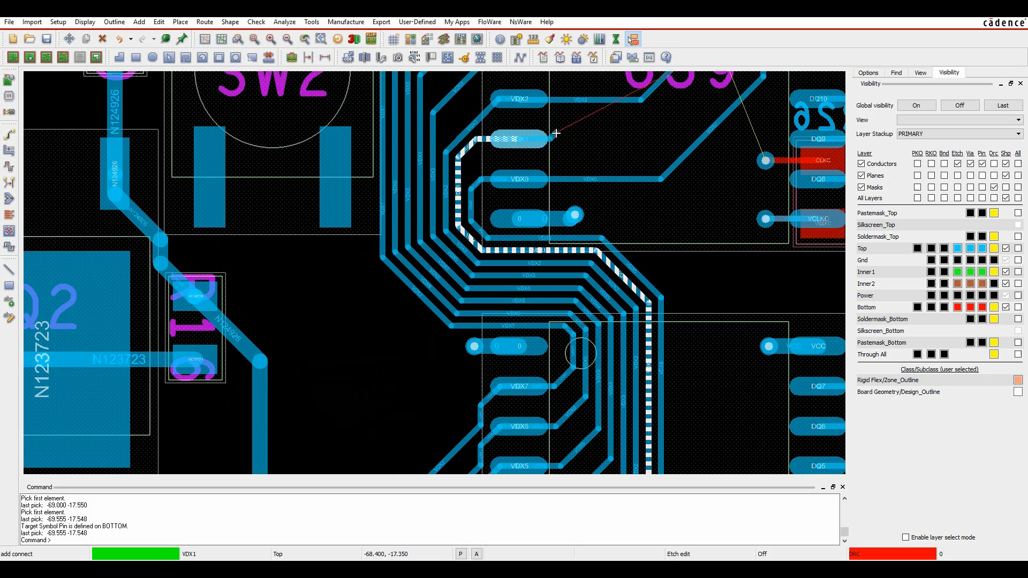
middle_click_drag(602, 134, 563, 190)
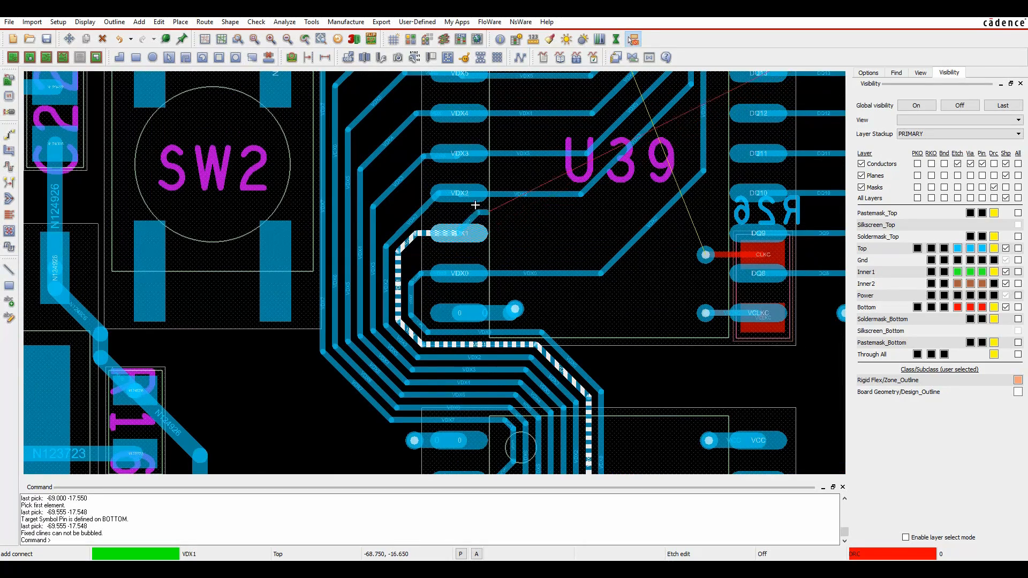
scroll(485, 212, "up", 2)
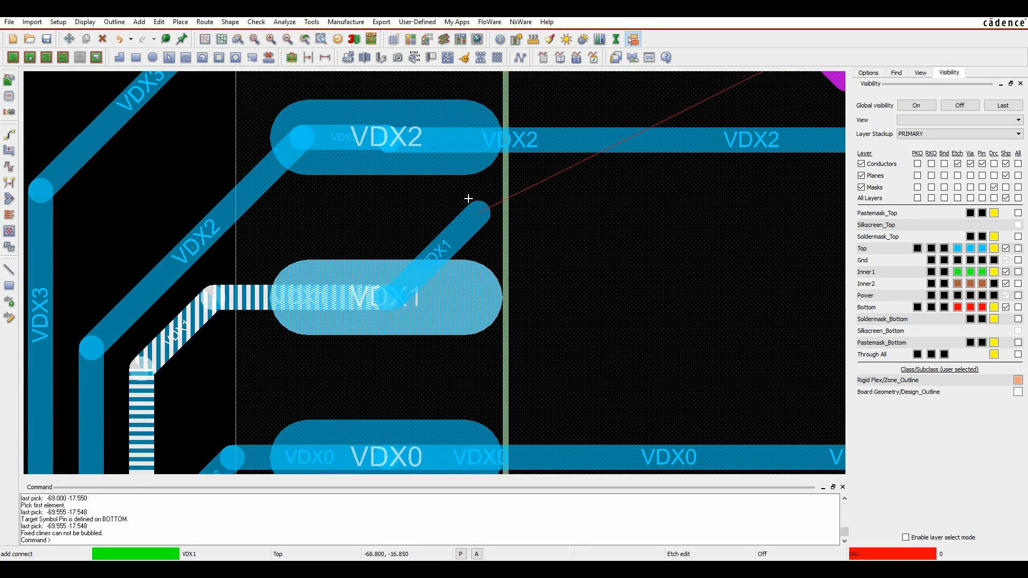
left_click(468, 198)
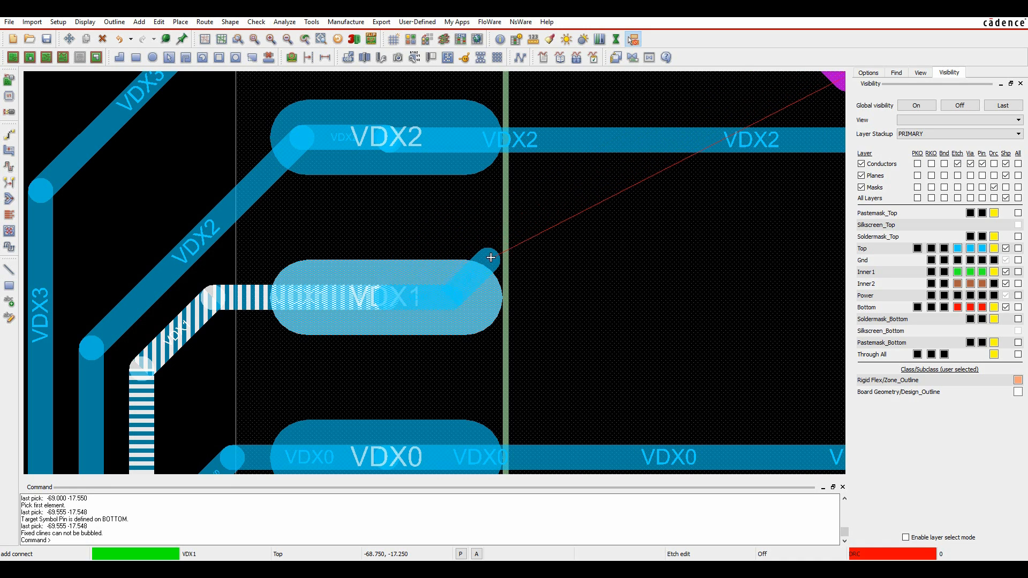
left_click(462, 249)
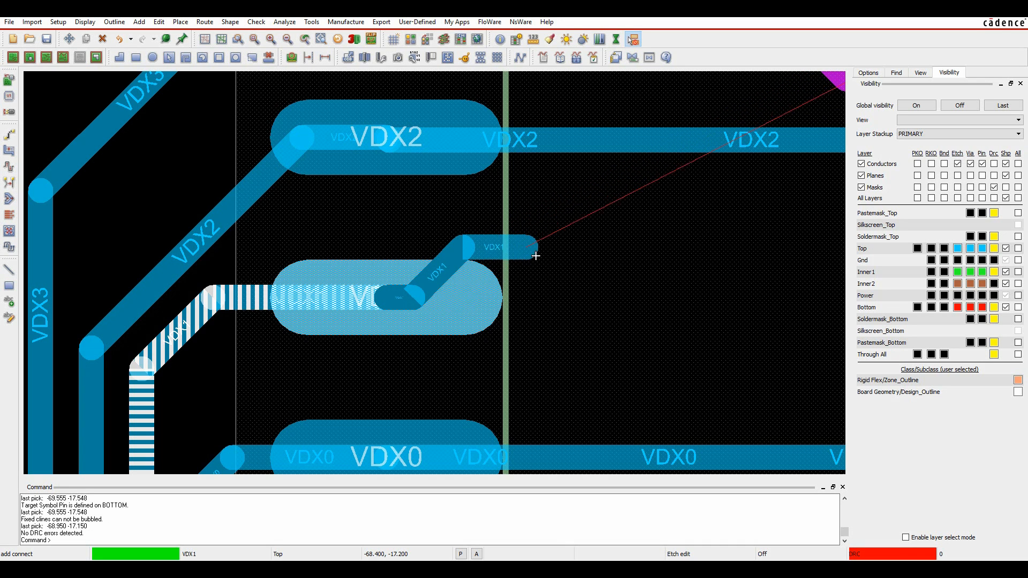
left_click(593, 248)
scroll(599, 248, "up", 2)
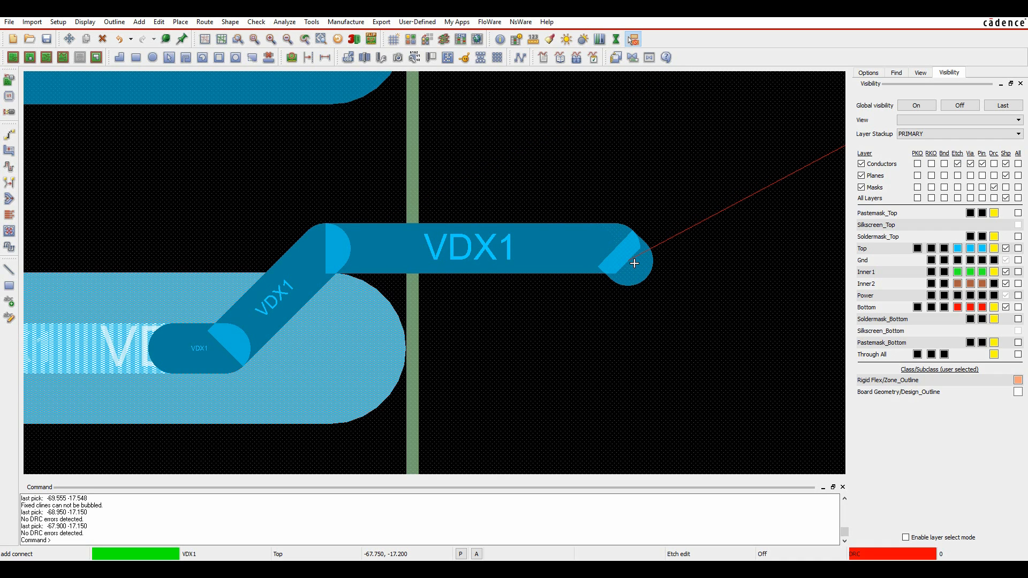
right_click(634, 261)
left_click(664, 292)
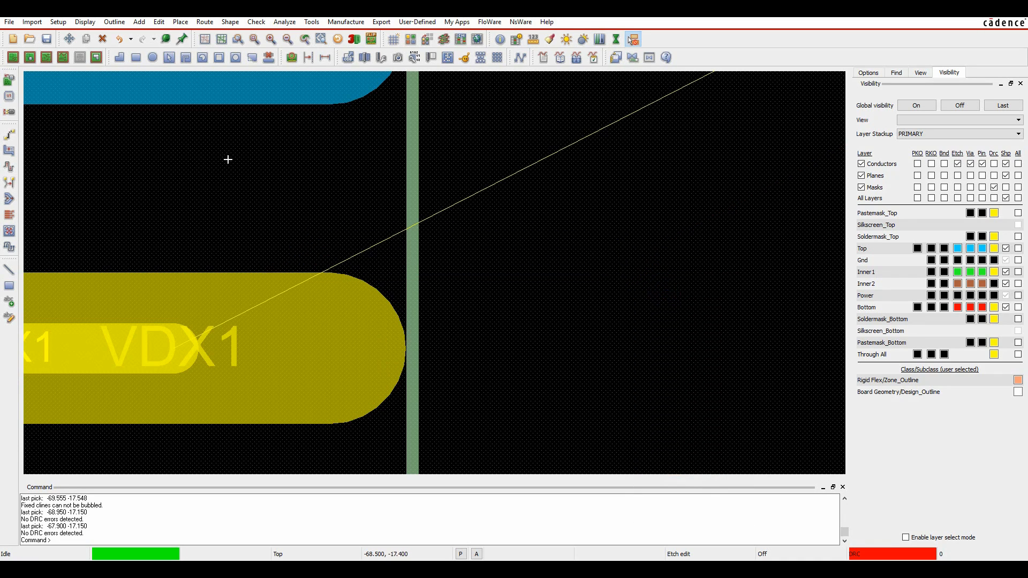
Examine the Acute Angle Detection checks in the design constraint modes and leave their settings unchanged.
left_click(56, 23)
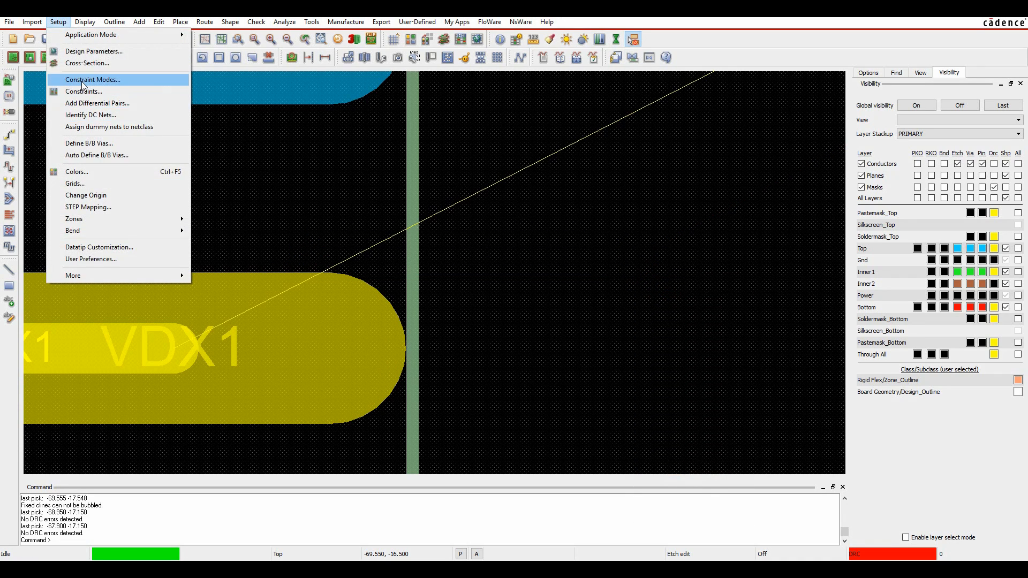
left_click(81, 79)
left_click(371, 111)
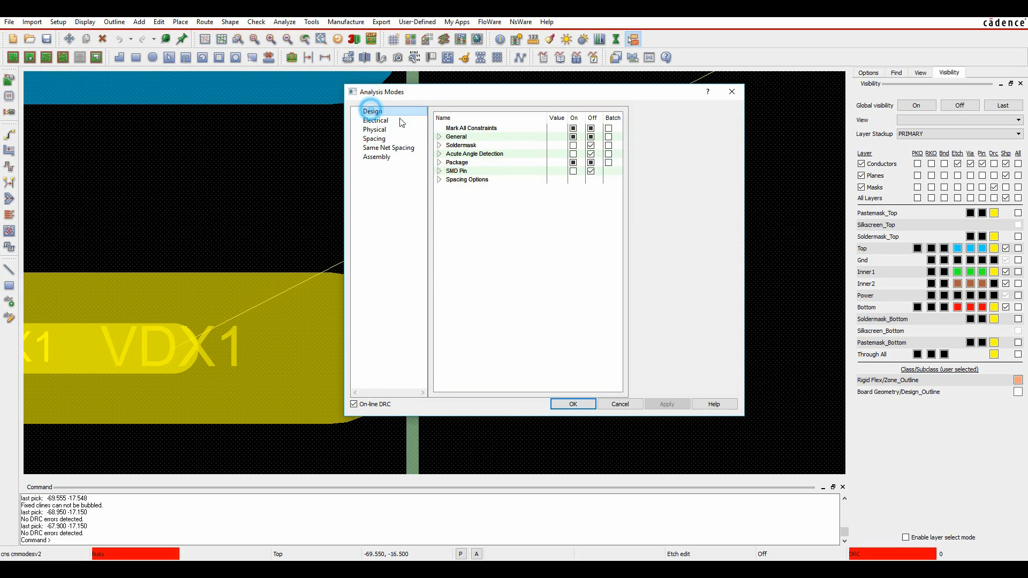
left_click(439, 154)
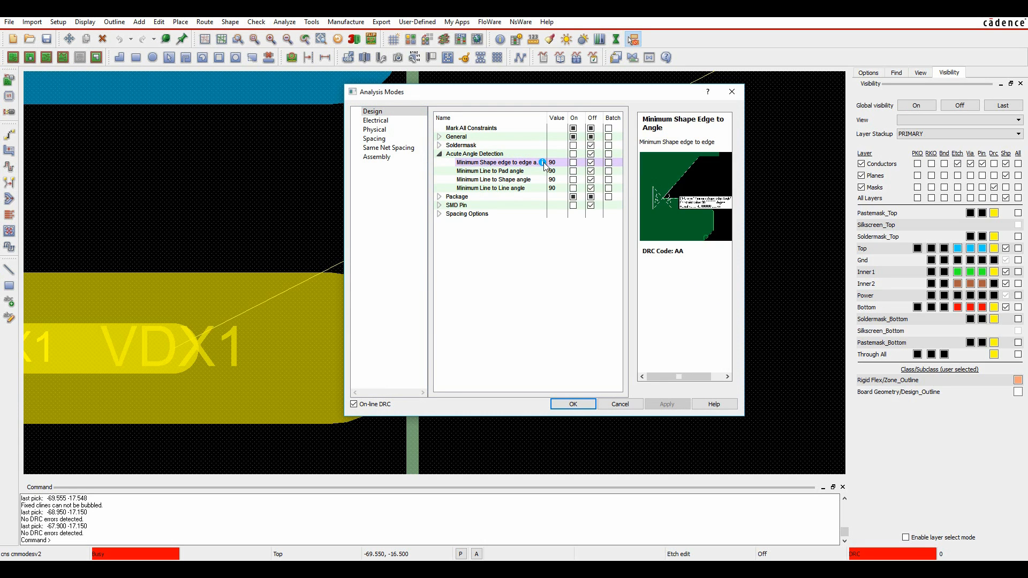
mouse_move(543, 171)
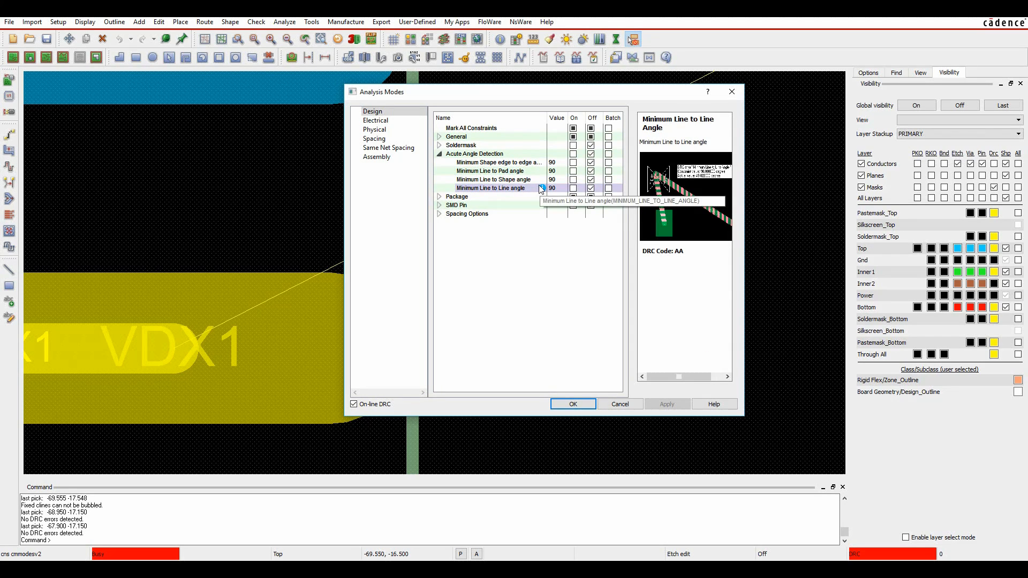
left_click(620, 404)
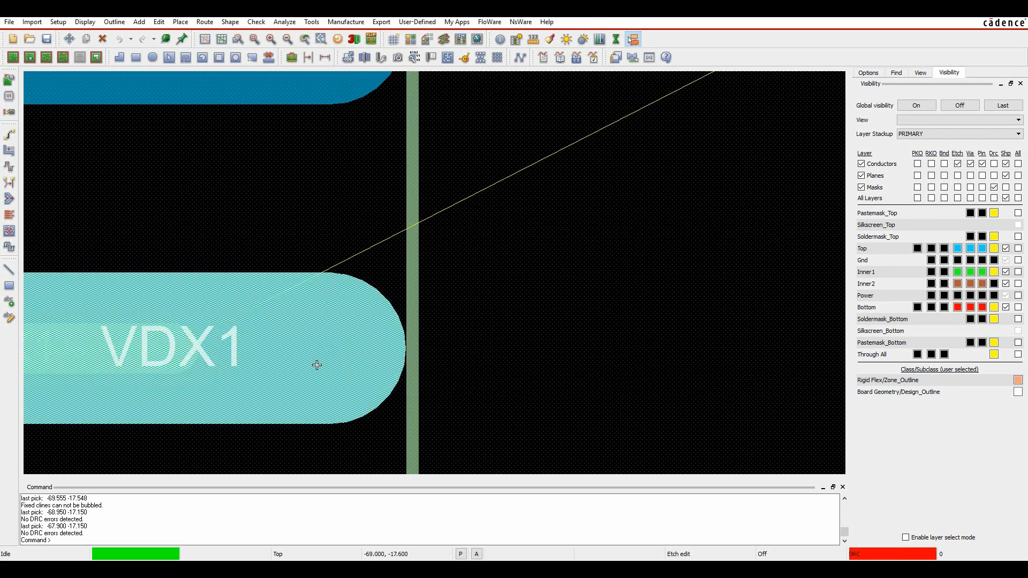
Restart the VDX1 trace from its U39 pin on Top and turn Enhanced Pad Entry back on.
left_click(369, 245)
right_click(507, 252)
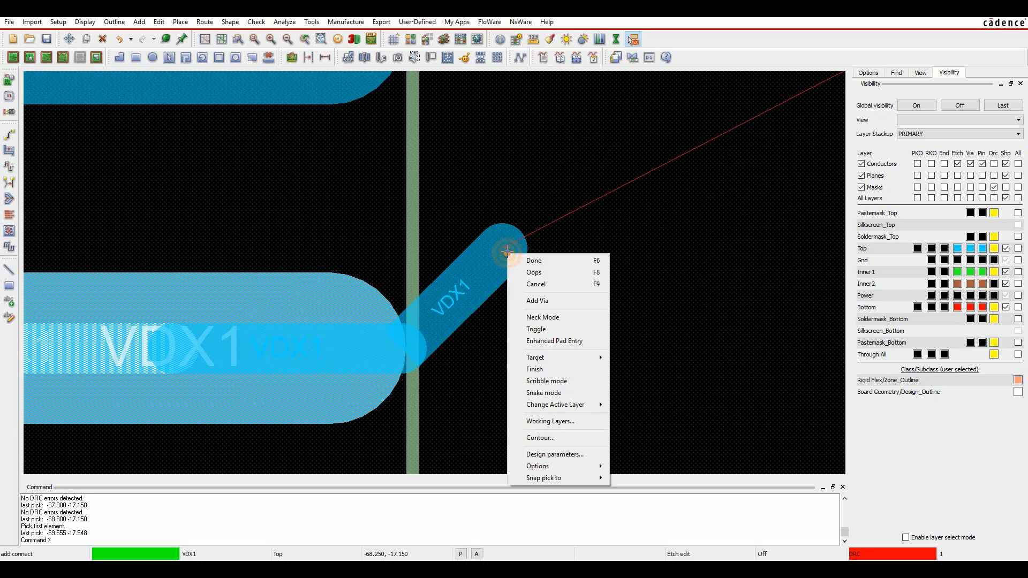
left_click(568, 342)
Route VDX1 on Top from its U39 pin between the VDX2 and VDX0 traces and along the existing bus above U35.
scroll(696, 306, "down", 3)
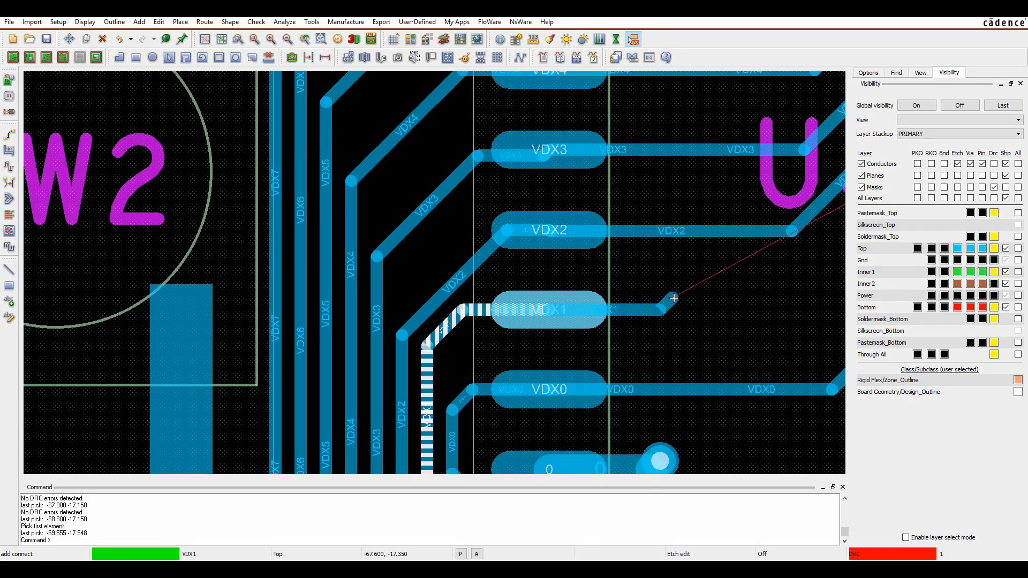
key("Right")
key("Right")
key("Right")
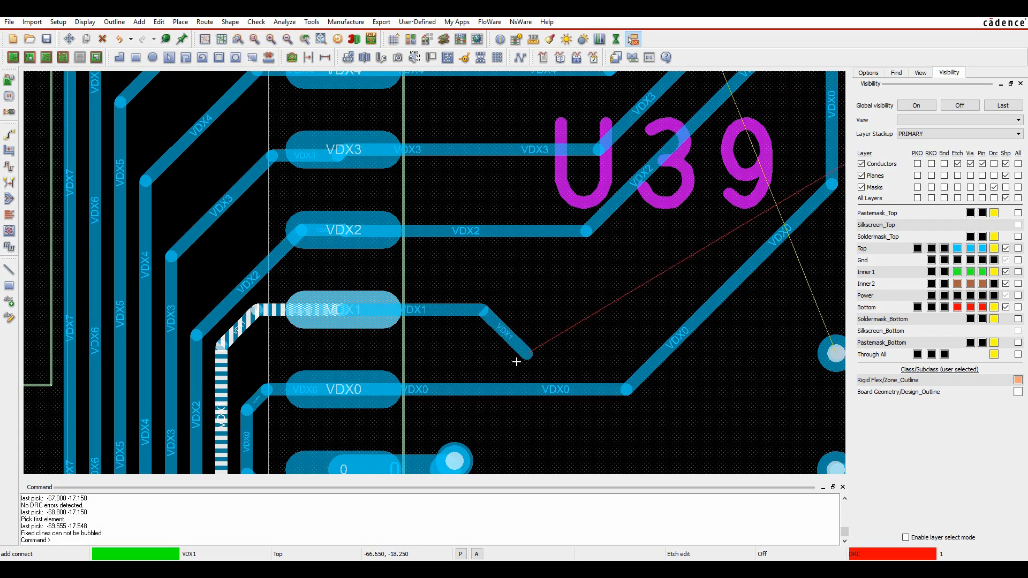
left_click(648, 265)
scroll(645, 266, "down", 4)
key("Right")
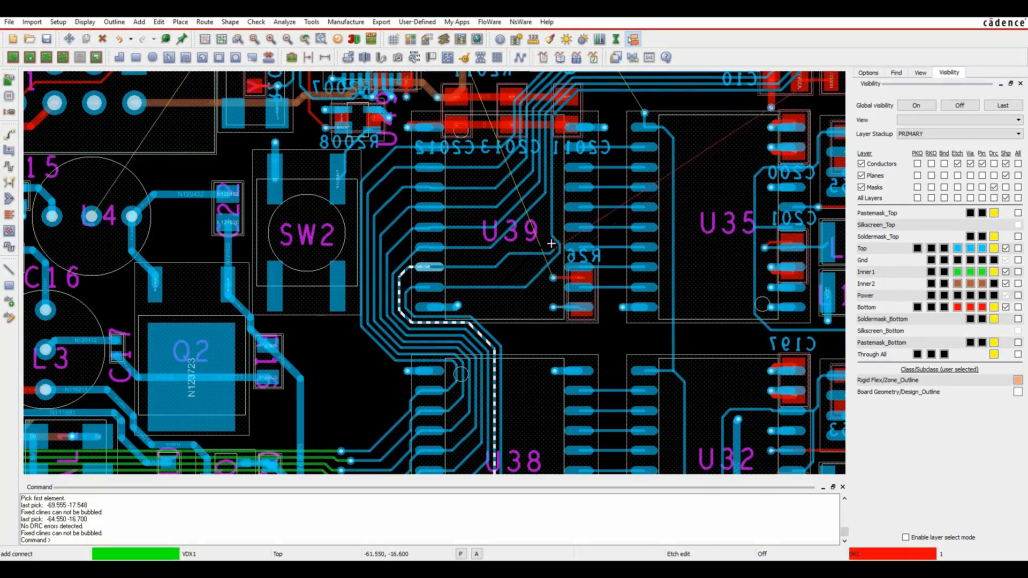
double_click(542, 222)
double_click(570, 99)
double_click(602, 87)
Finish the VDX1 trace on Top past R6 at its pin beside RN2, end routing, and inspect the connection around R6.
key("Right")
key("Right")
key("Right")
key("Right")
key("Right")
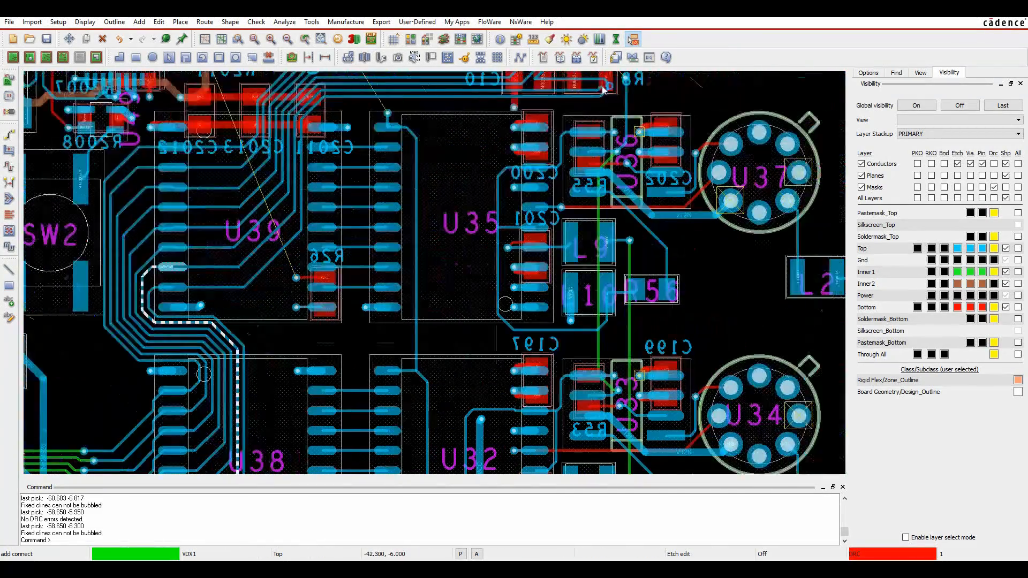
key("Up")
key("Up")
key("Up")
key("Up")
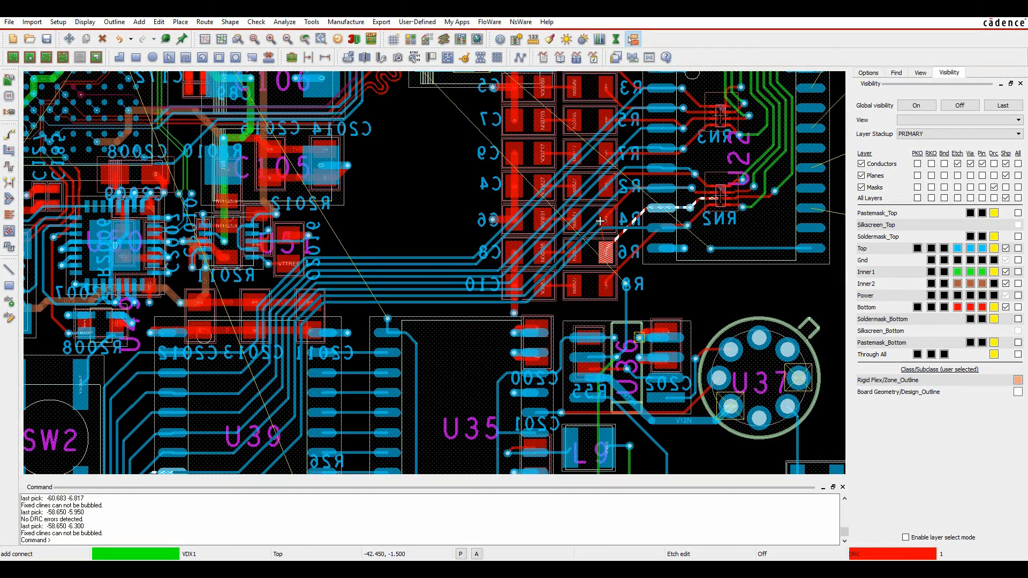
double_click(600, 220)
left_click(667, 207)
right_click(706, 273)
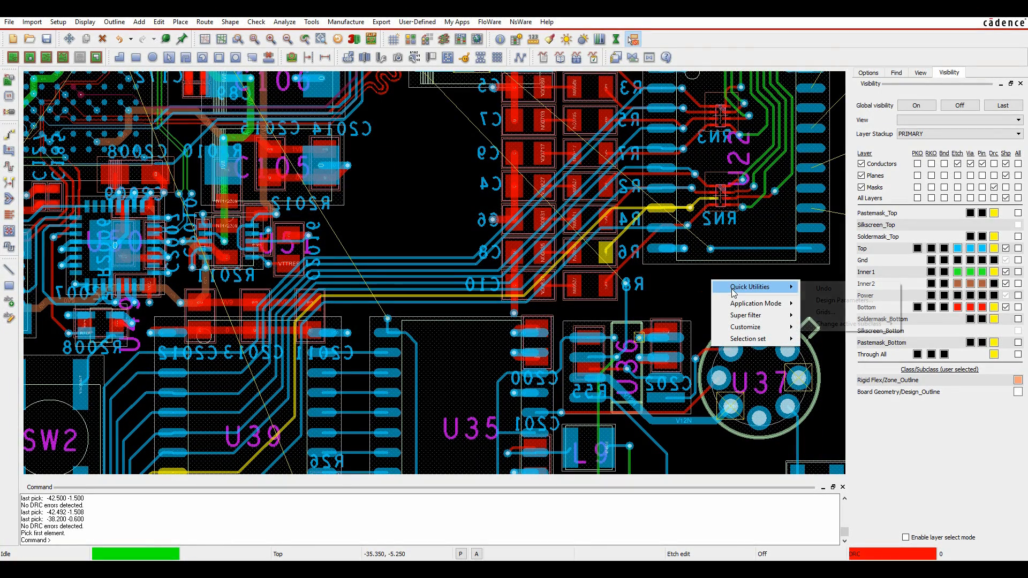
left_click(705, 272)
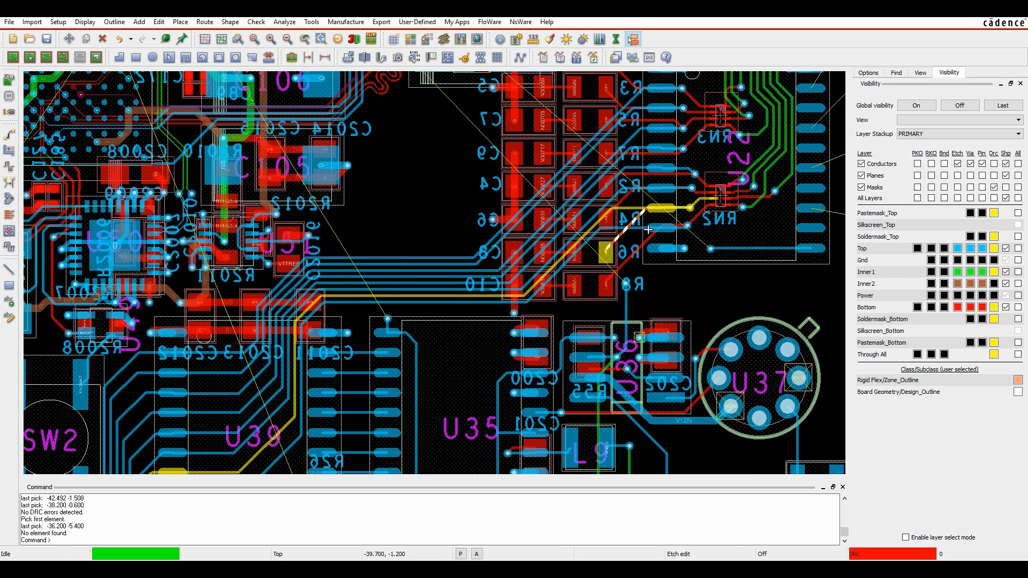
scroll(652, 244, "up", 2)
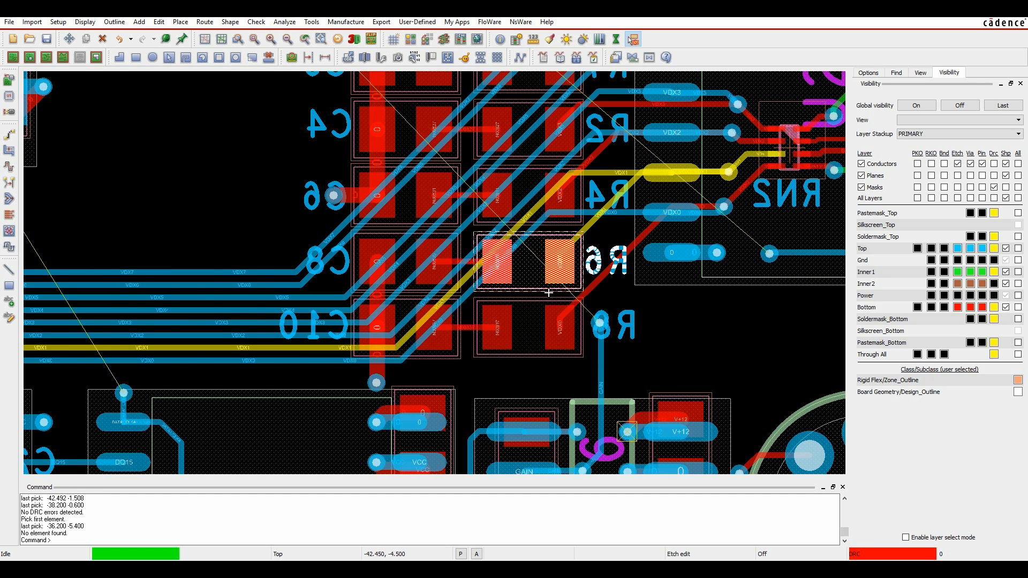
scroll(550, 294, "down", 2)
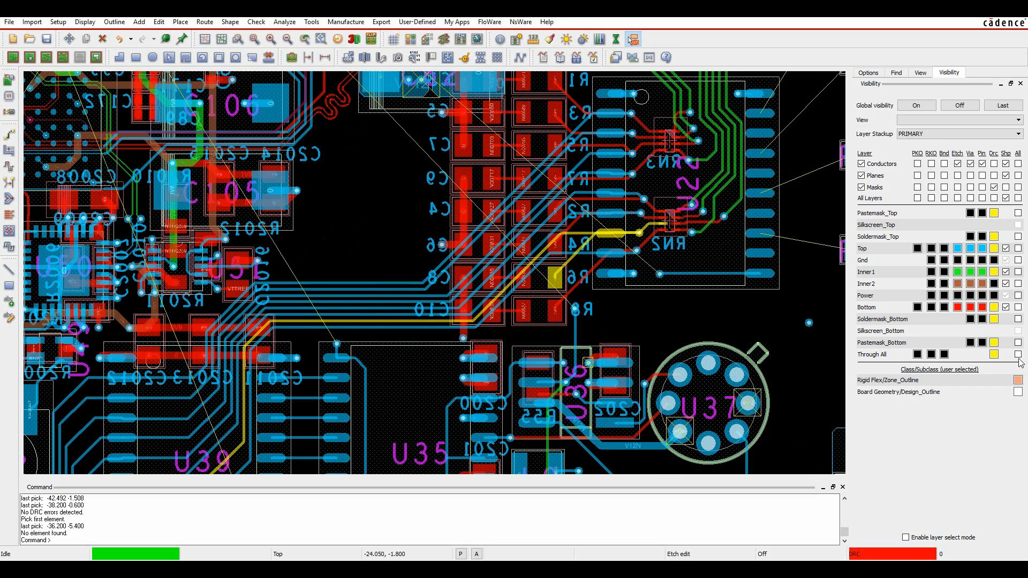
Enable layer select mode and display only the Gnd layer around the vias in the plane.
left_click(906, 539)
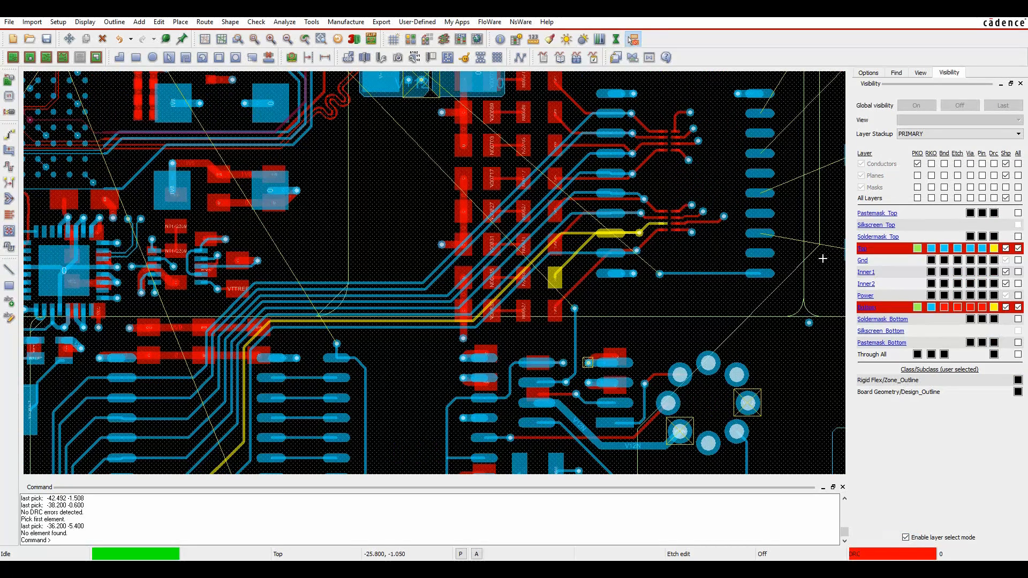
left_click(863, 260)
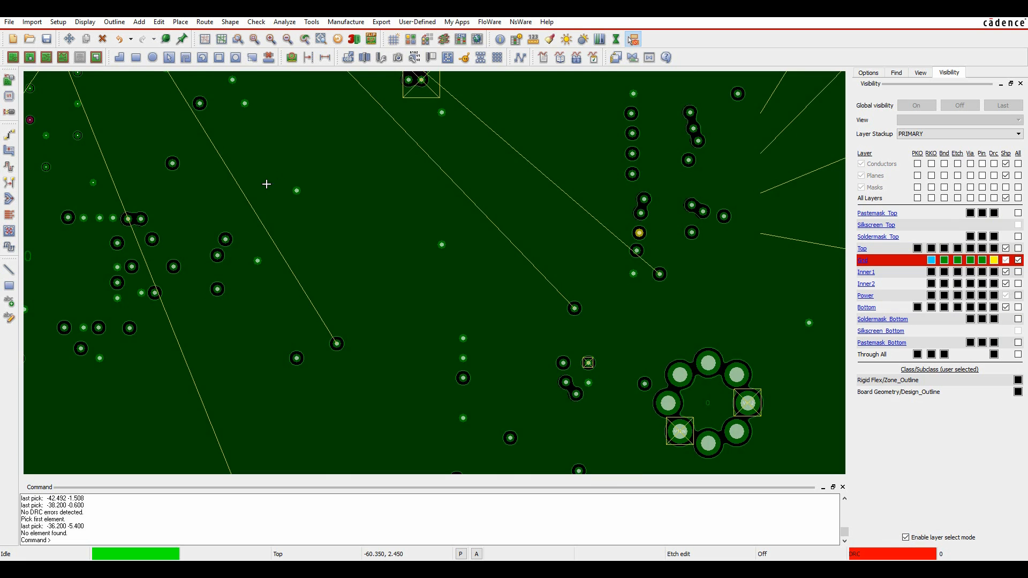
scroll(267, 183, "down", 2)
scroll(162, 154, "up", 2)
scroll(141, 203, "up", 2)
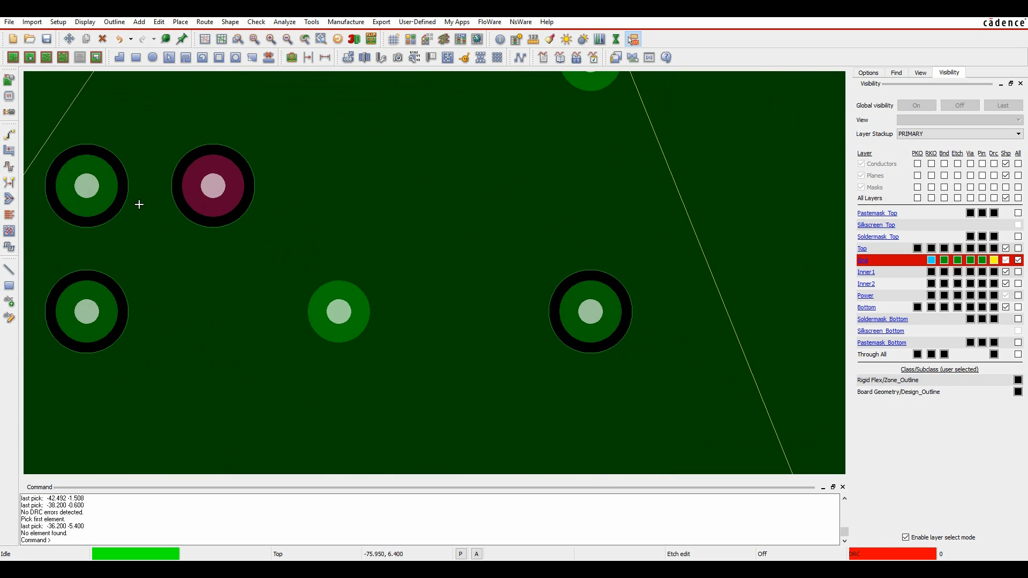
Route a trace on Gnd from the N1432081 via through the plane, running horizontally, down between the neighbouring vias and diagonally below them.
left_click(9, 135)
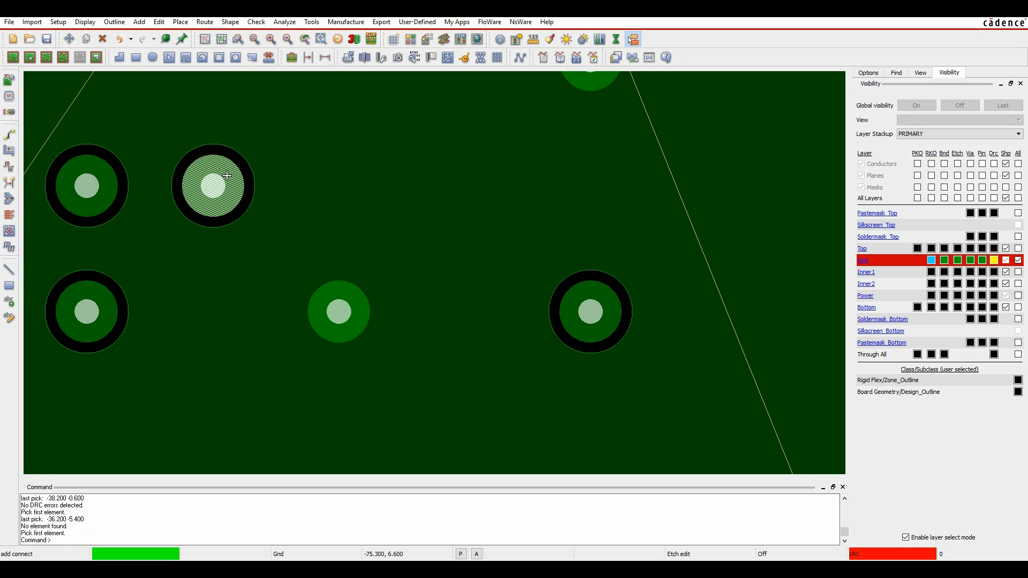
left_click(226, 177)
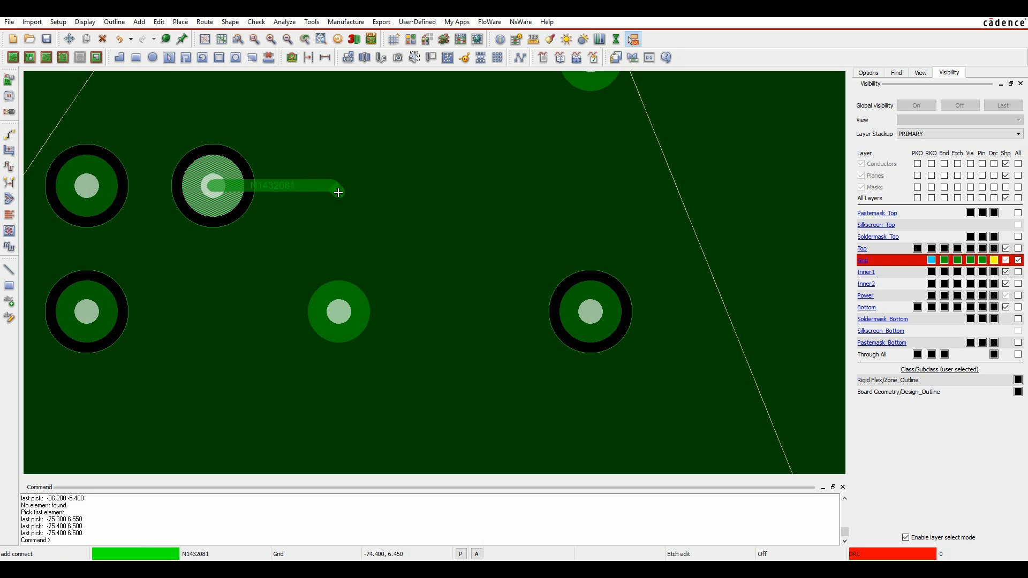
left_click(345, 187)
left_click(439, 200)
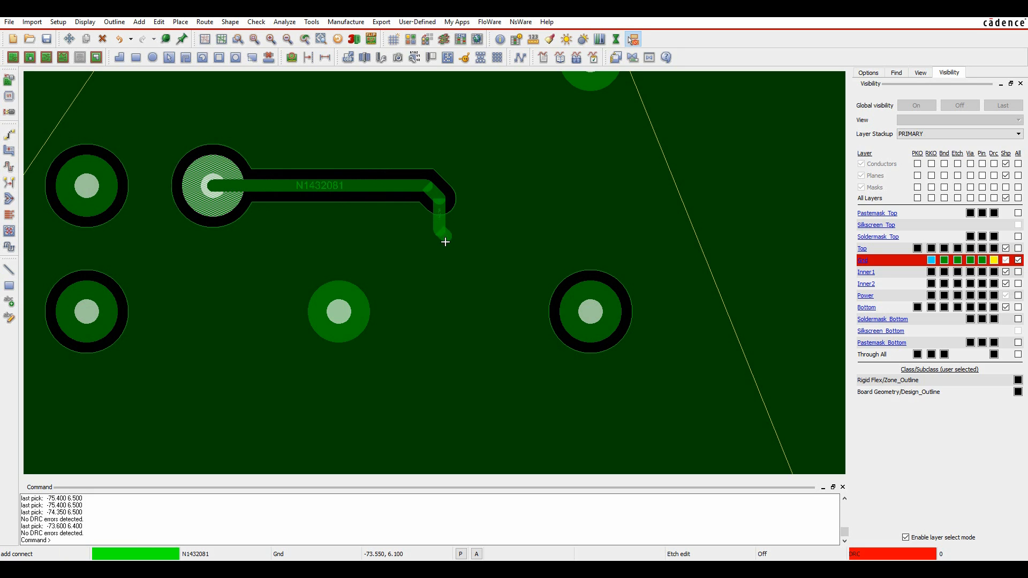
left_click(439, 272)
left_click(459, 363)
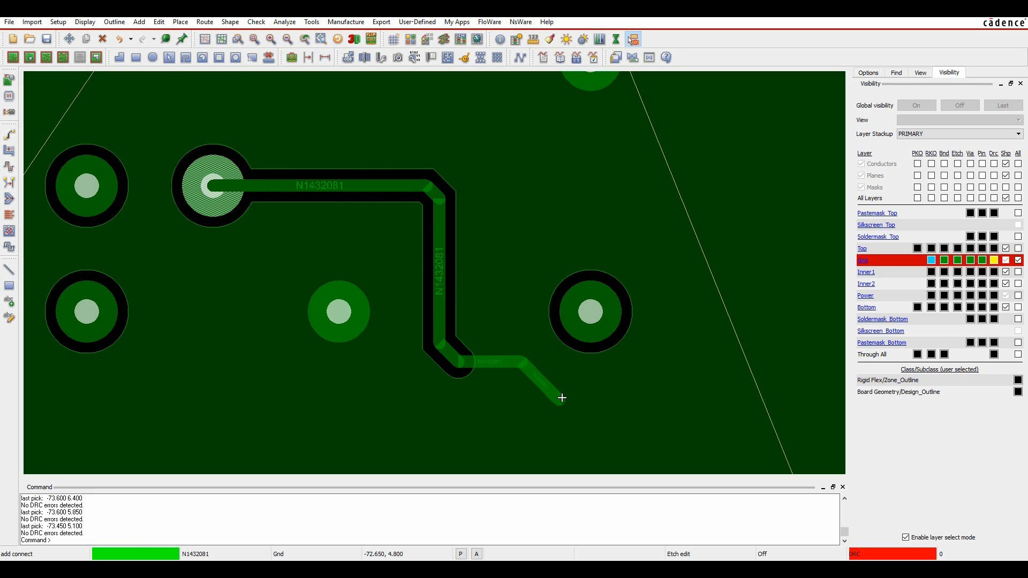
left_click(509, 412)
Extend the N1432081 trace through the Gnd plane beneath and around the isolated via, and up in a stepped path.
left_click(657, 411)
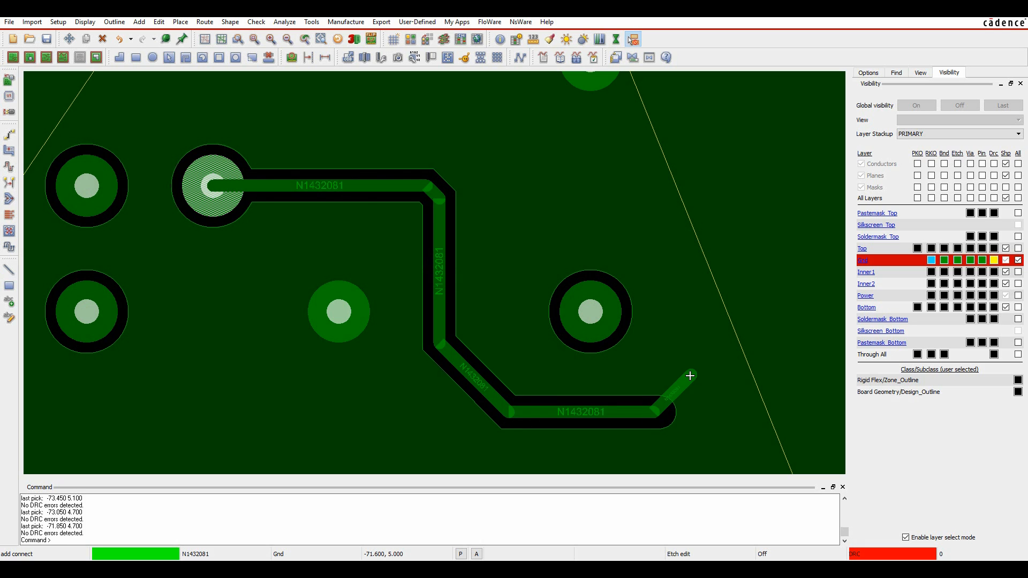
left_click(690, 376)
left_click(691, 236)
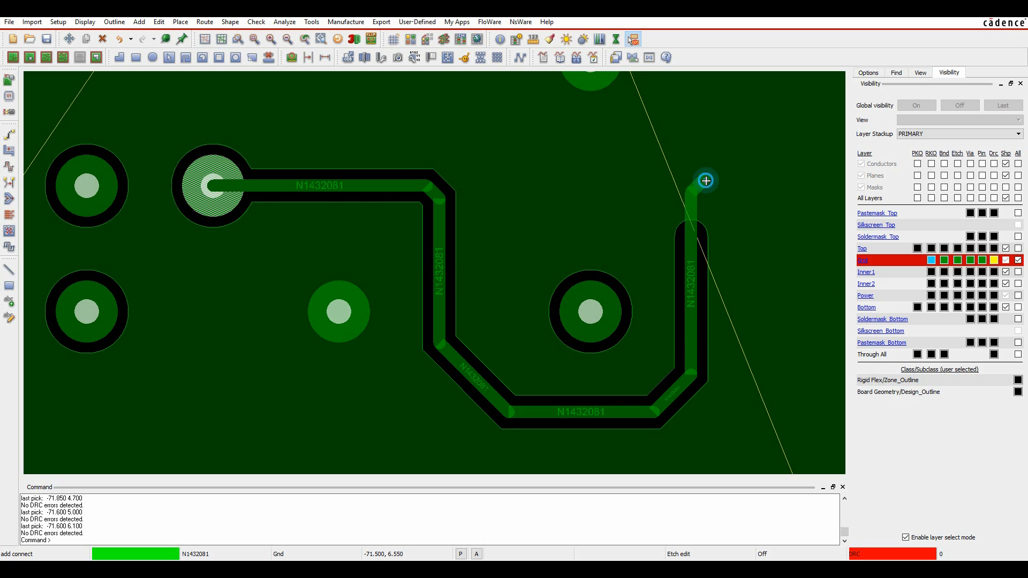
left_click(706, 180)
left_click(794, 174)
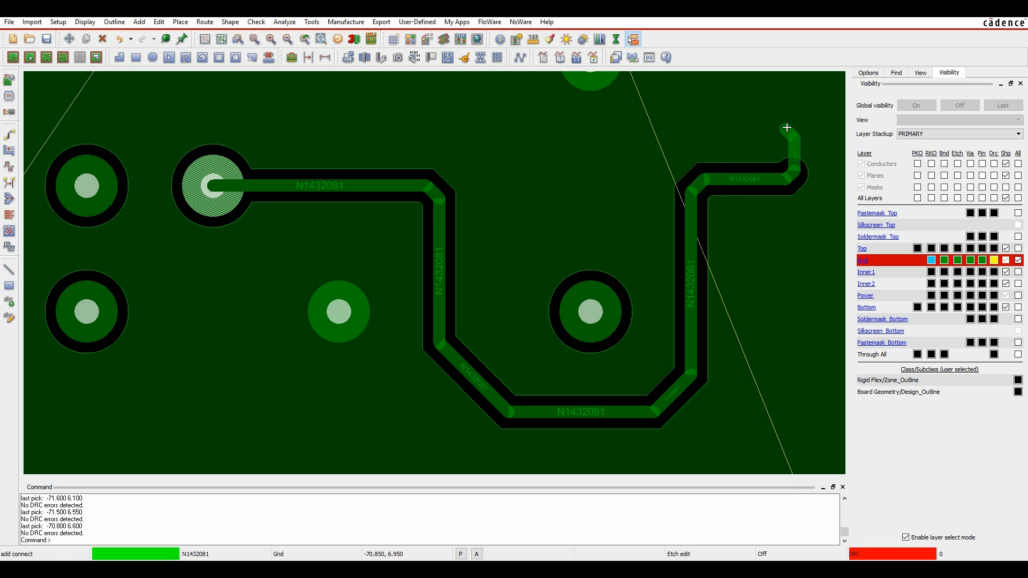
double_click(793, 91)
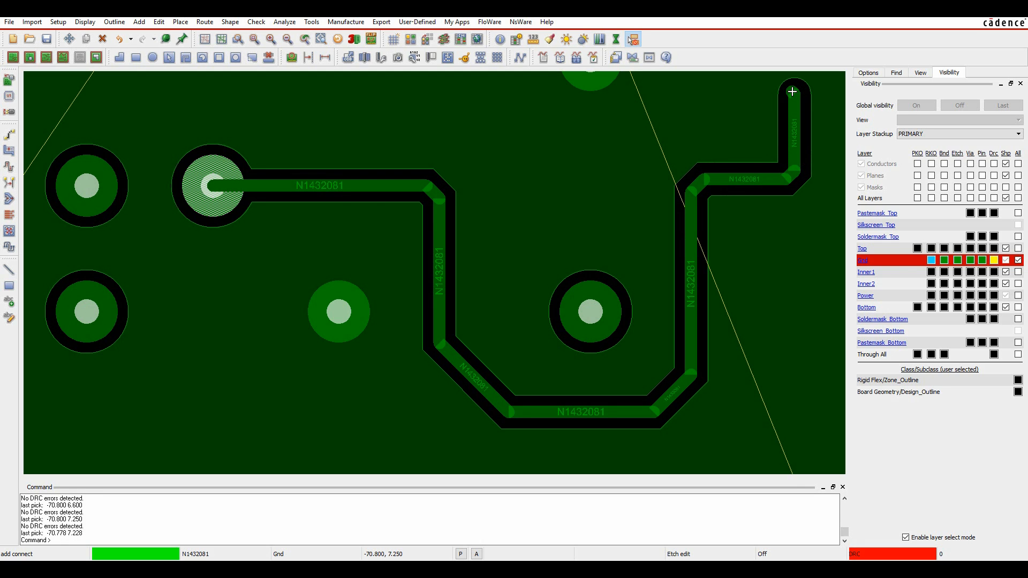
Undo the N1432081 trace segment by segment back to the corner where its lowest horizontal run begins.
right_click(793, 92)
left_click(824, 114)
key("F8")
key("F8")
key("F8")
key("F8")
key("F8")
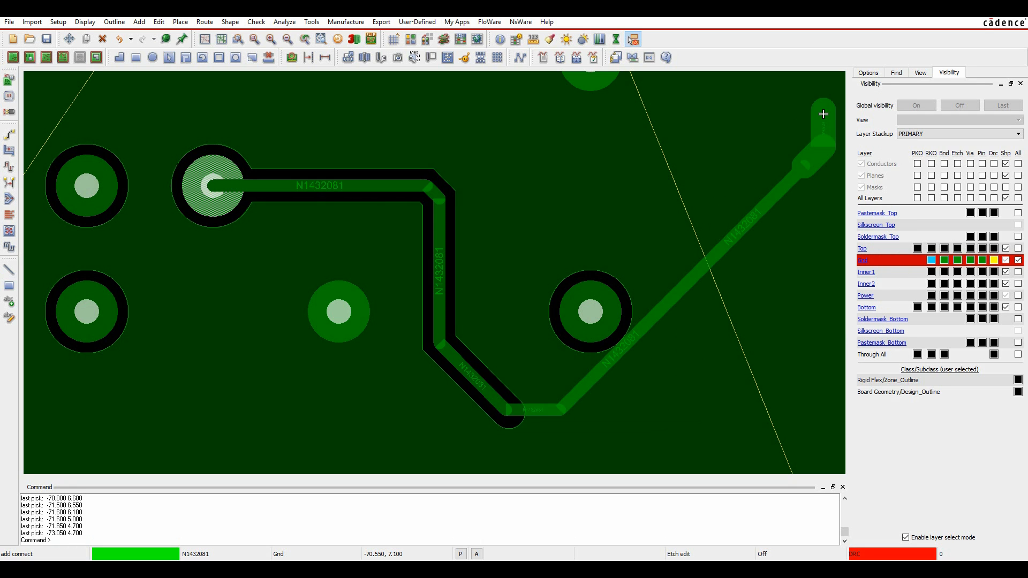
Undo further segments of the N1432081 trace on Gnd back to the short horizontal run leaving its via.
key("F8")
key("F8")
key("F8")
key("F8")
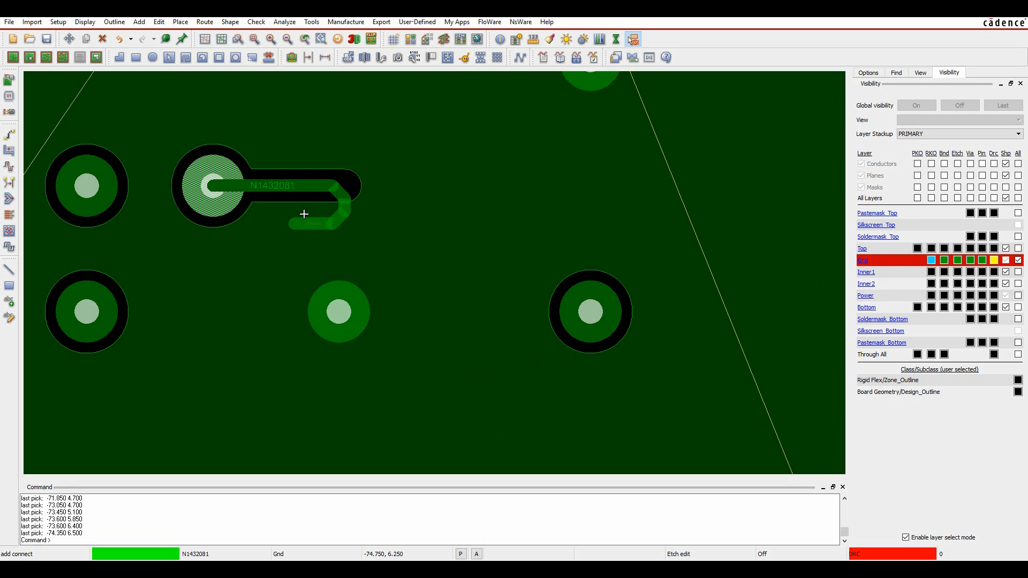
Route N1432081 horizontally across the Gnd plane to a new via at (-70.200, 6.500) and continue it on Inner1.
key("Page_Down")
key("Right")
key("Right")
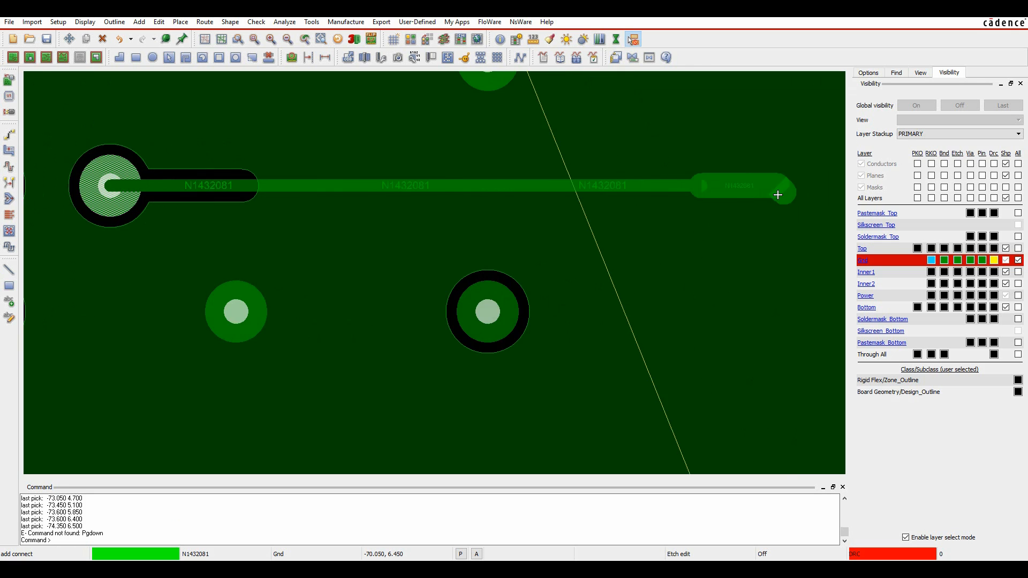
key("Right")
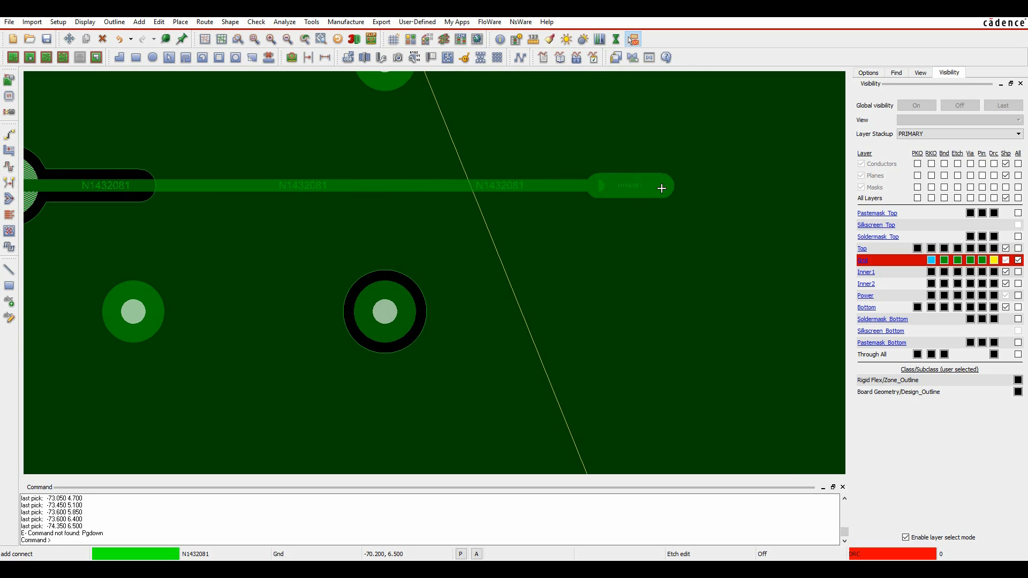
double_click(662, 188)
left_click(679, 204)
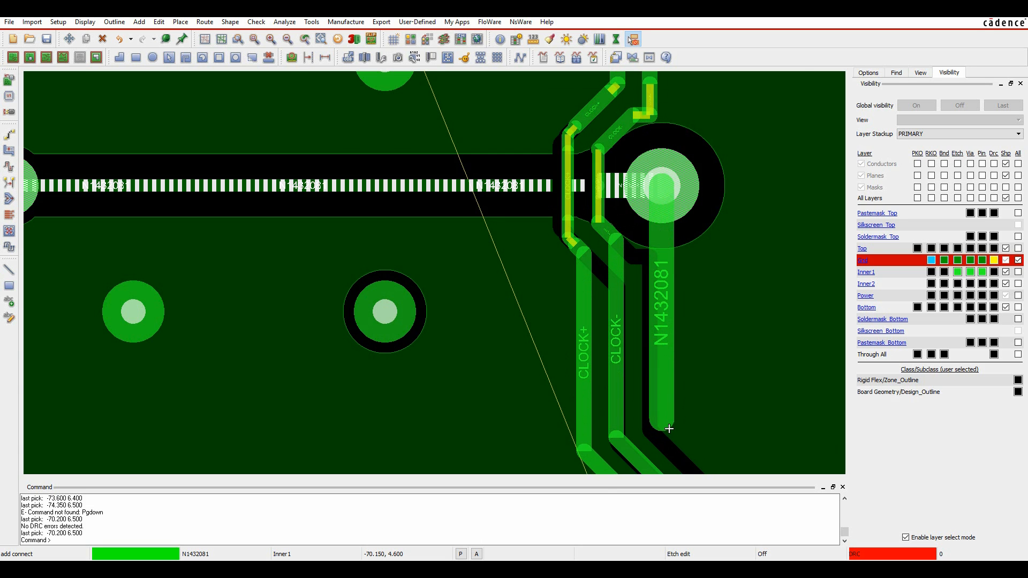
Cancel the N1432081 route and turn off layer select mode.
scroll(669, 426, "down", 1)
scroll(739, 325, "down", 2)
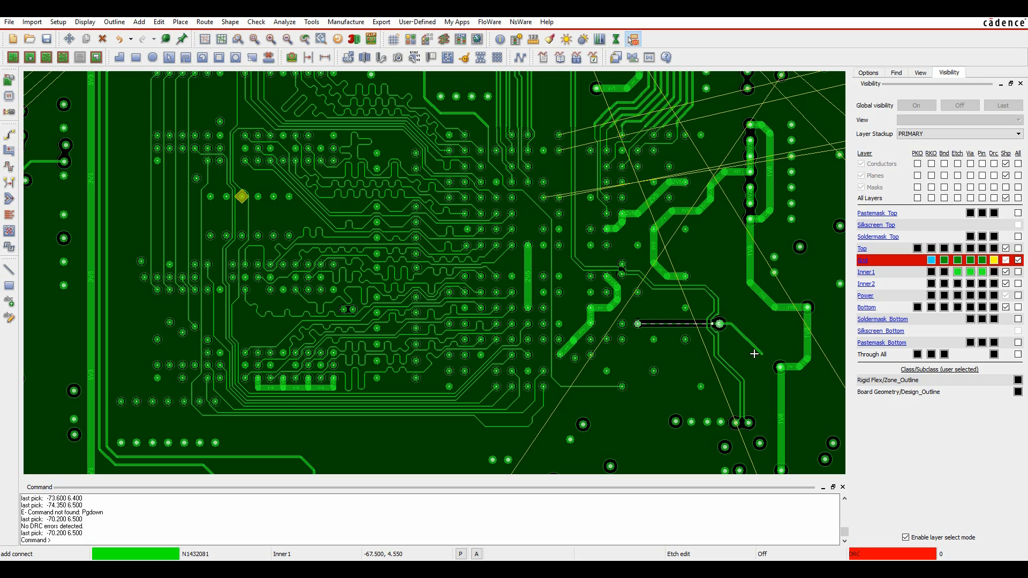
right_click(742, 318)
left_click(788, 345)
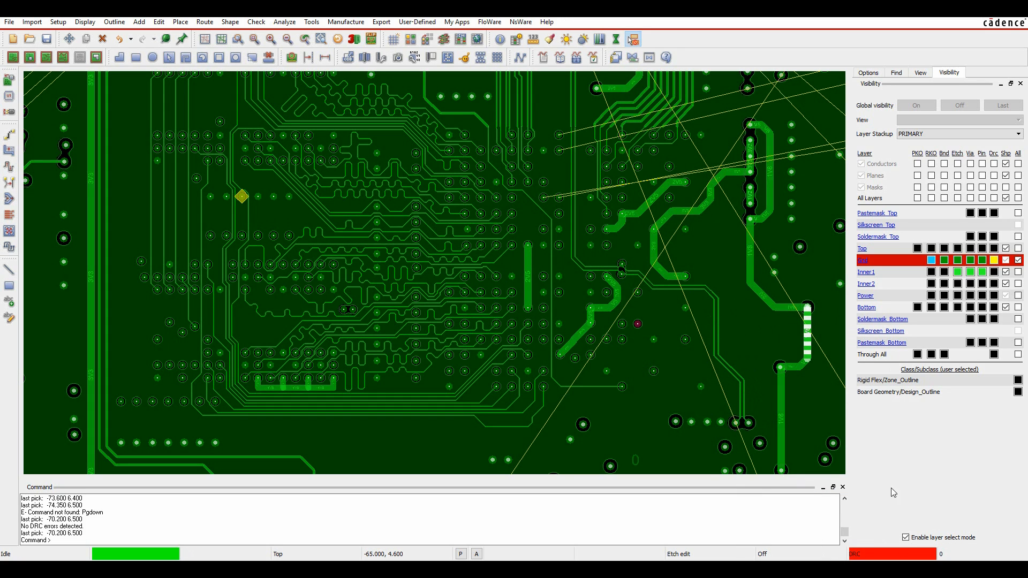
left_click(905, 538)
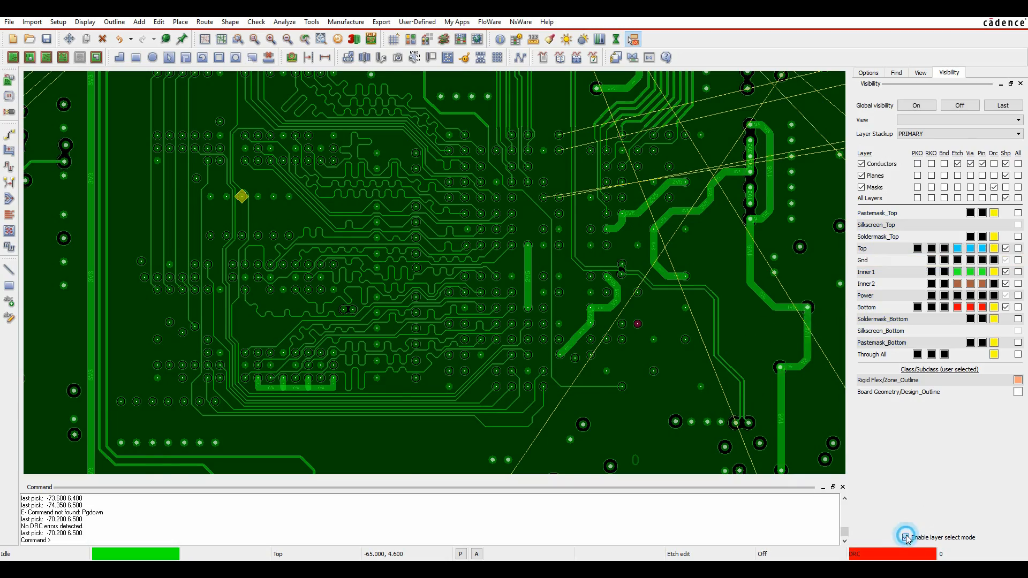
Update the out-of-date dynamic shapes to smooth from the design status, then close the status dialog.
scroll(352, 339, "up", 5)
scroll(353, 339, "down", 5)
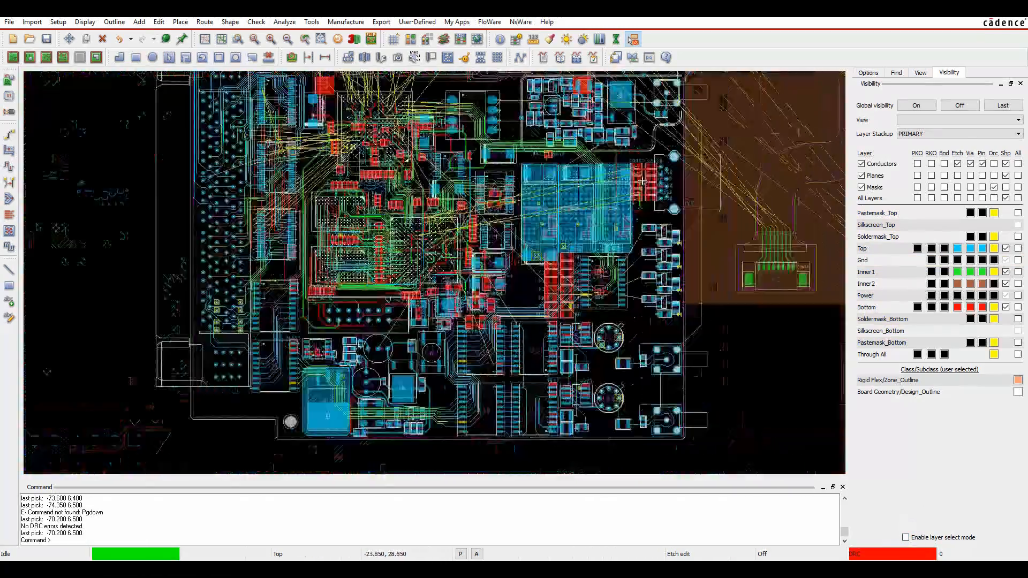
scroll(673, 138, "up", 2)
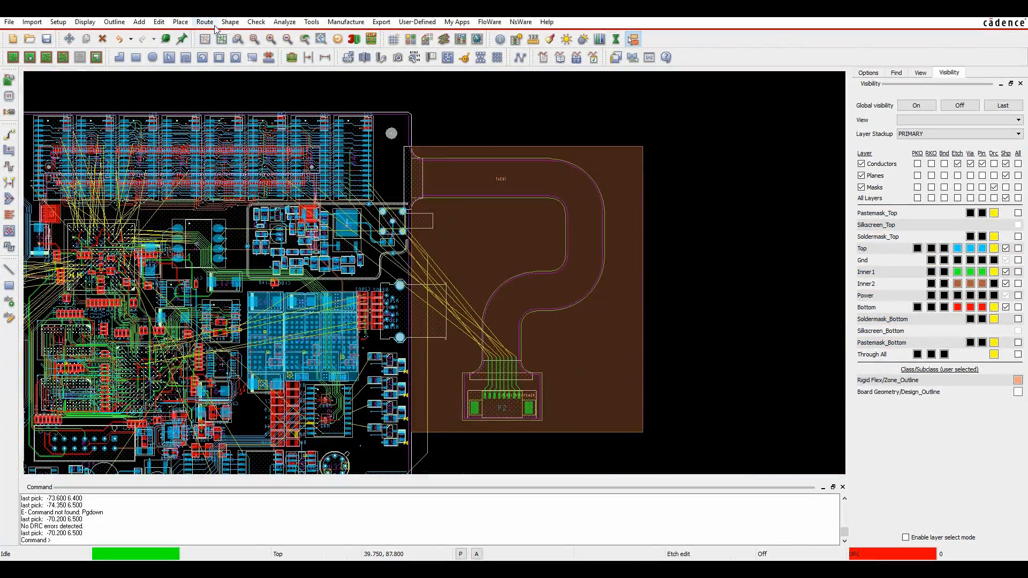
left_click(256, 21)
left_click(271, 36)
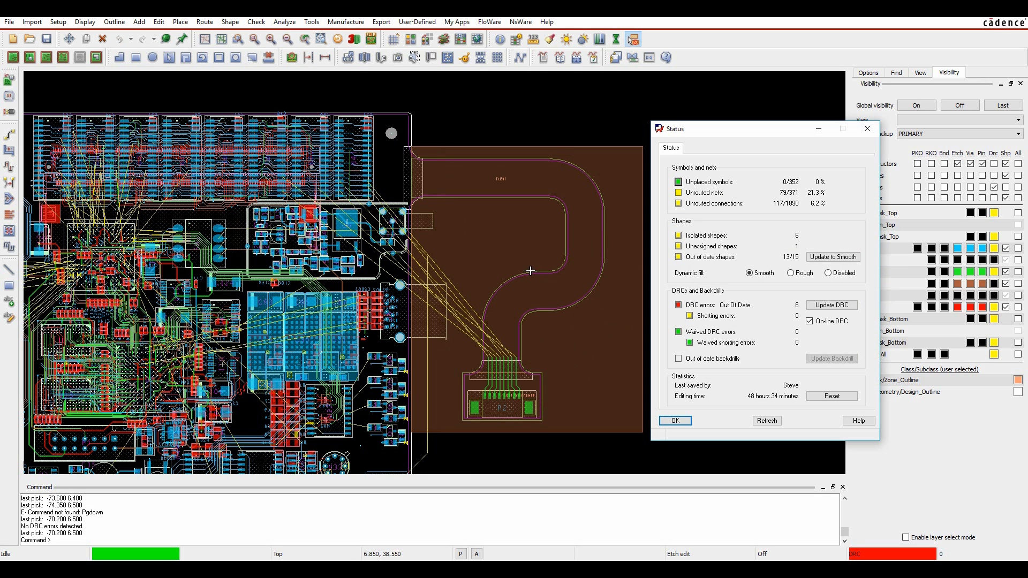
left_click(833, 257)
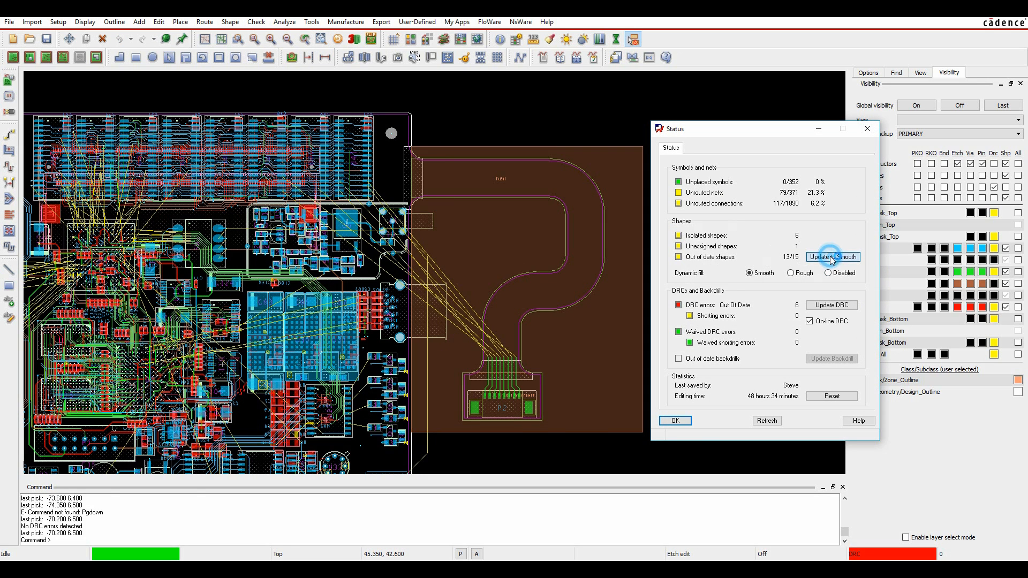
left_click(675, 421)
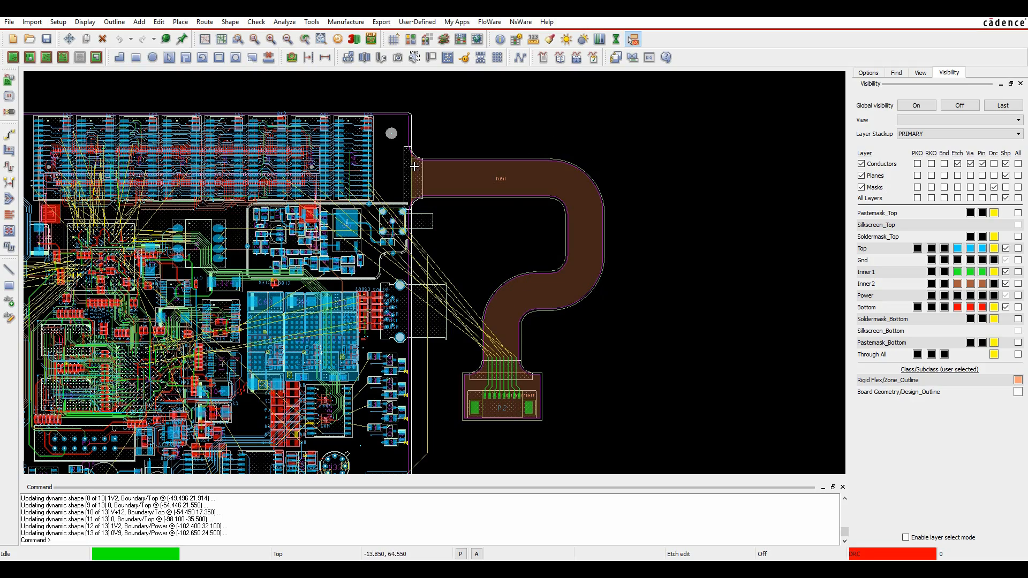
Open the Cross Section Editor and examine the layers of all stackups, Primary, Flexi1 and Flexi Stiffener.
middle_click_drag(598, 354, 653, 340)
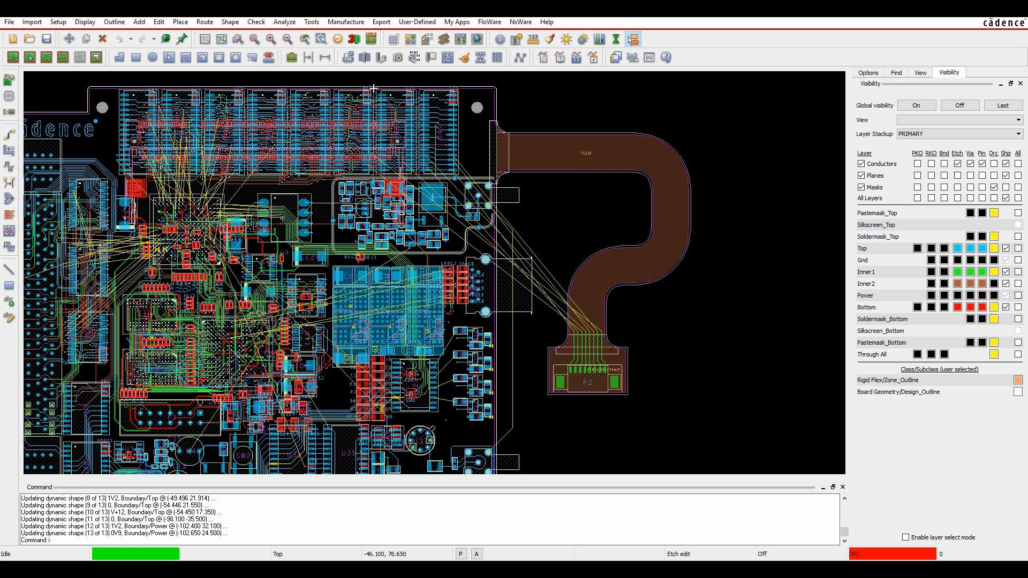
left_click(444, 43)
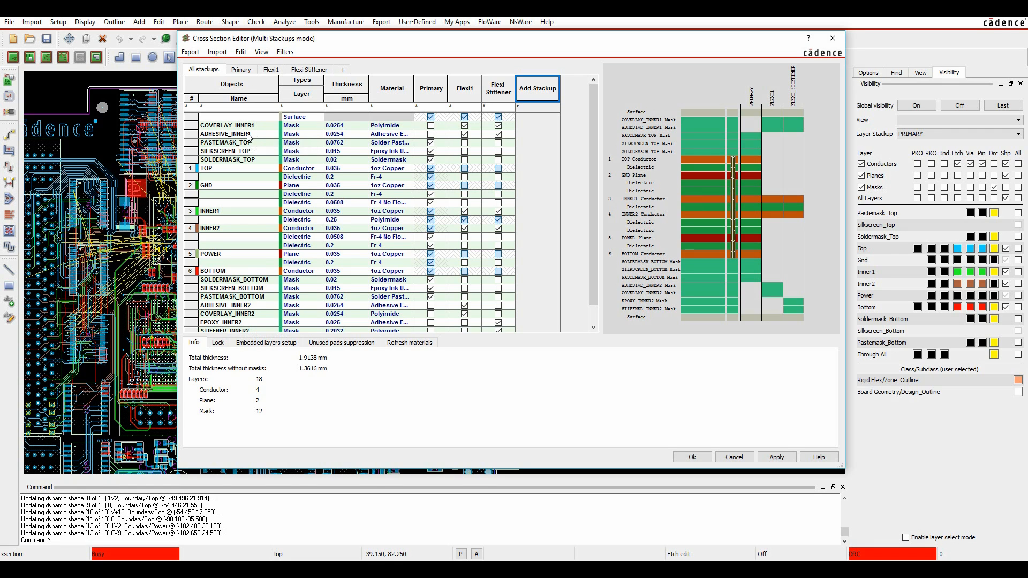
scroll(219, 276, "down", 1)
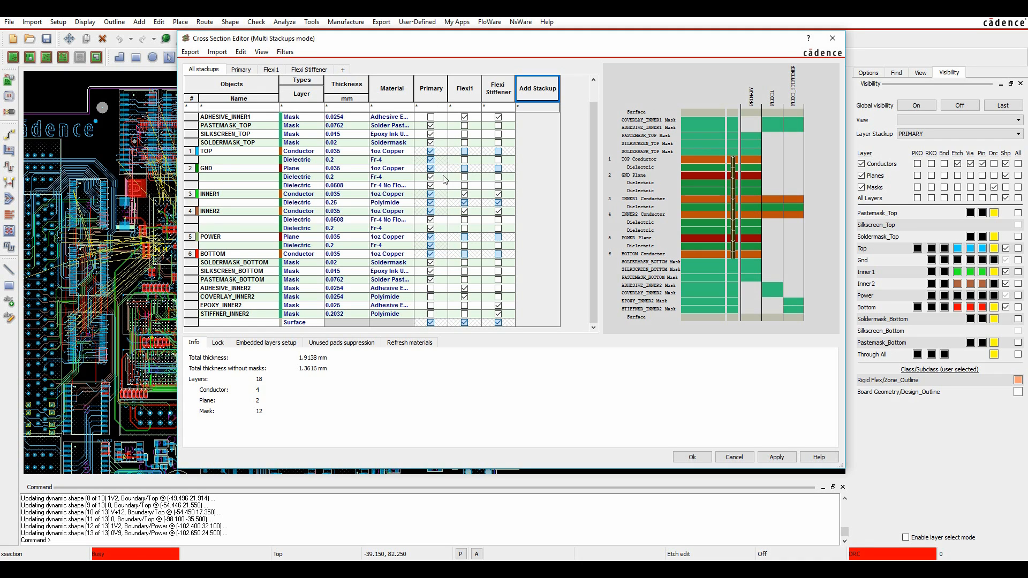
left_click(241, 70)
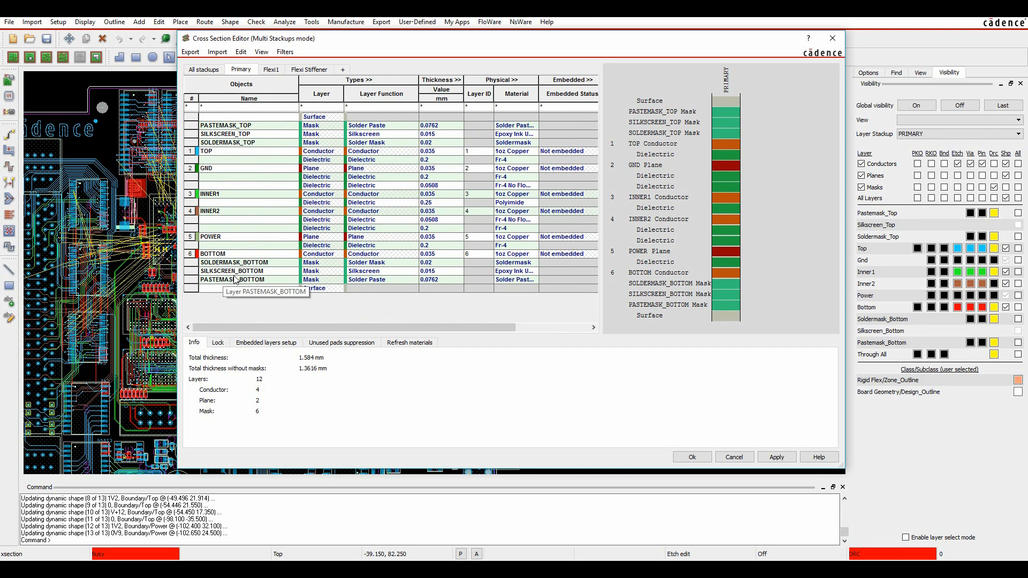
left_click(271, 69)
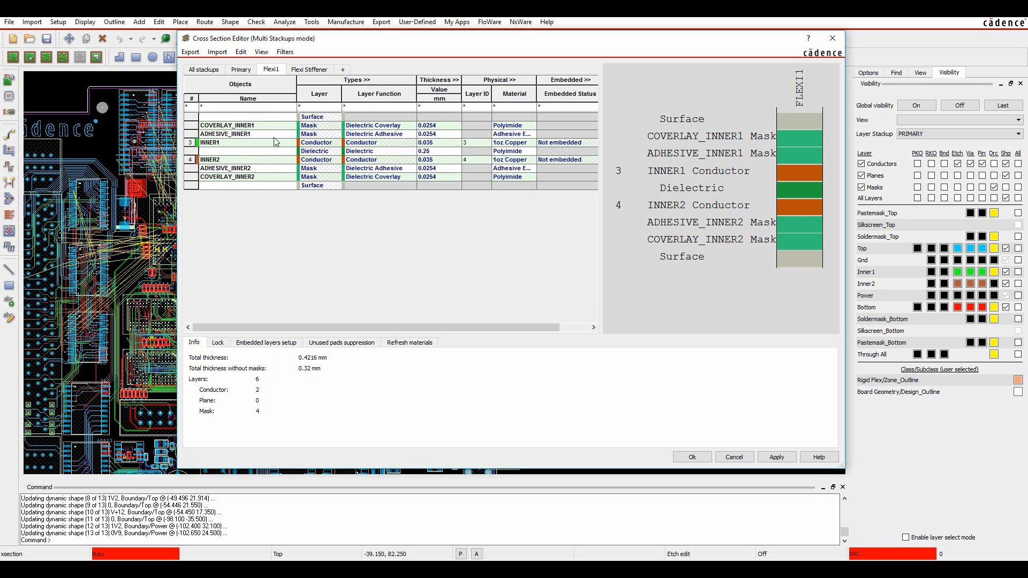
left_click(310, 70)
left_click_drag(232, 129, 270, 142)
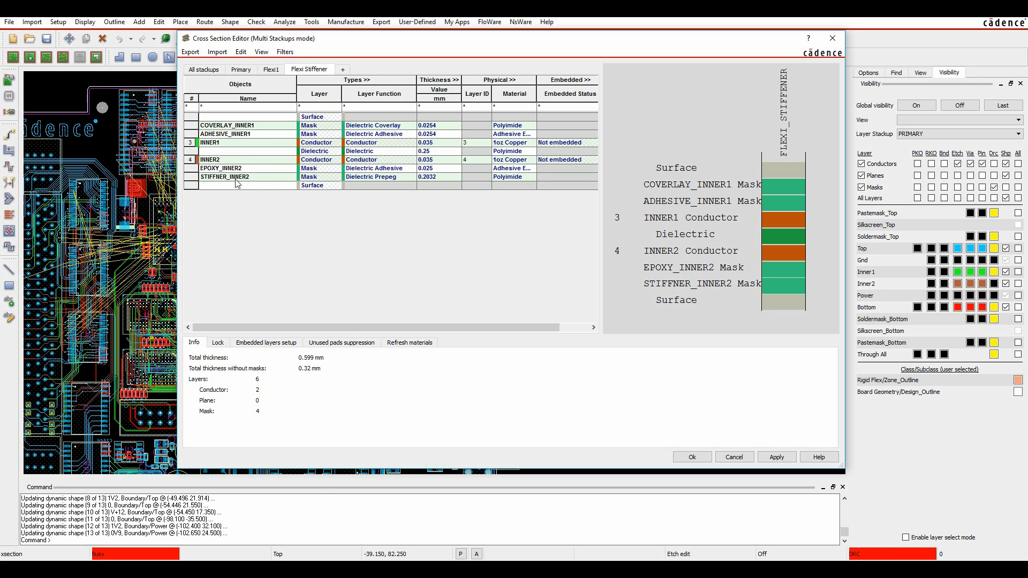
Review the Flexi1 and Primary layer lists again, including the dielectric below TOP, and close the Cross Section Editor.
left_click(271, 70)
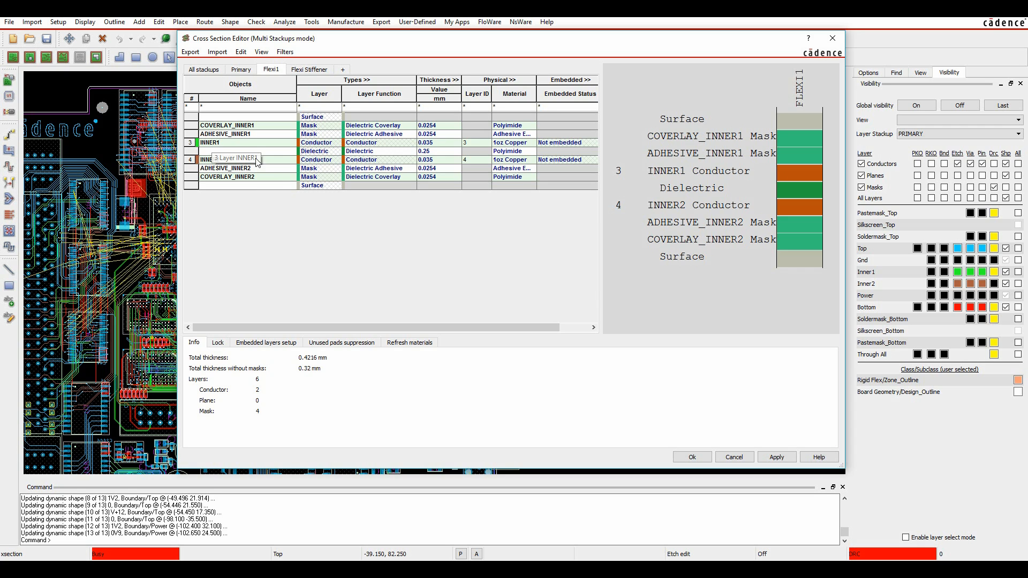
left_click(241, 70)
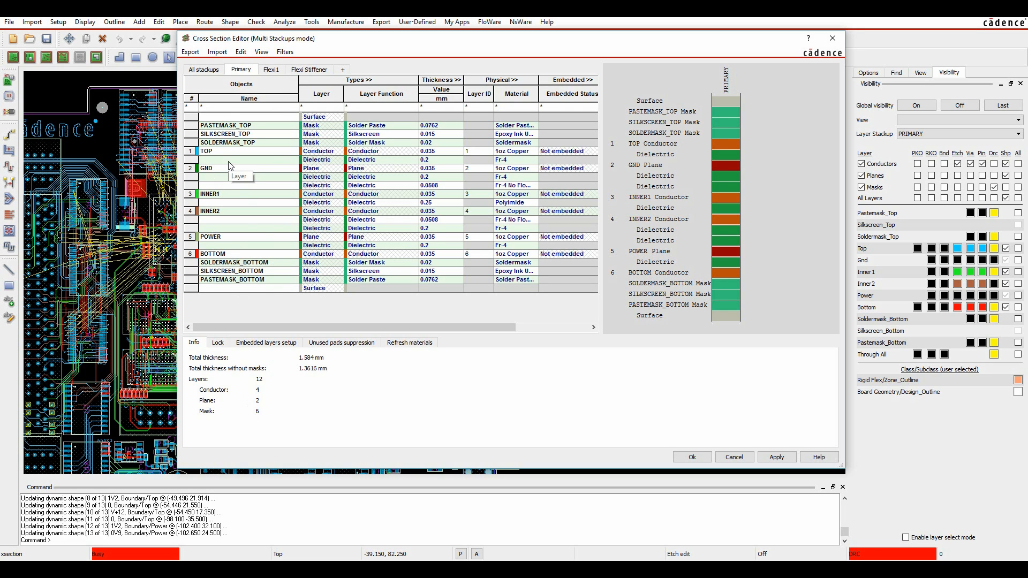
left_click(243, 161)
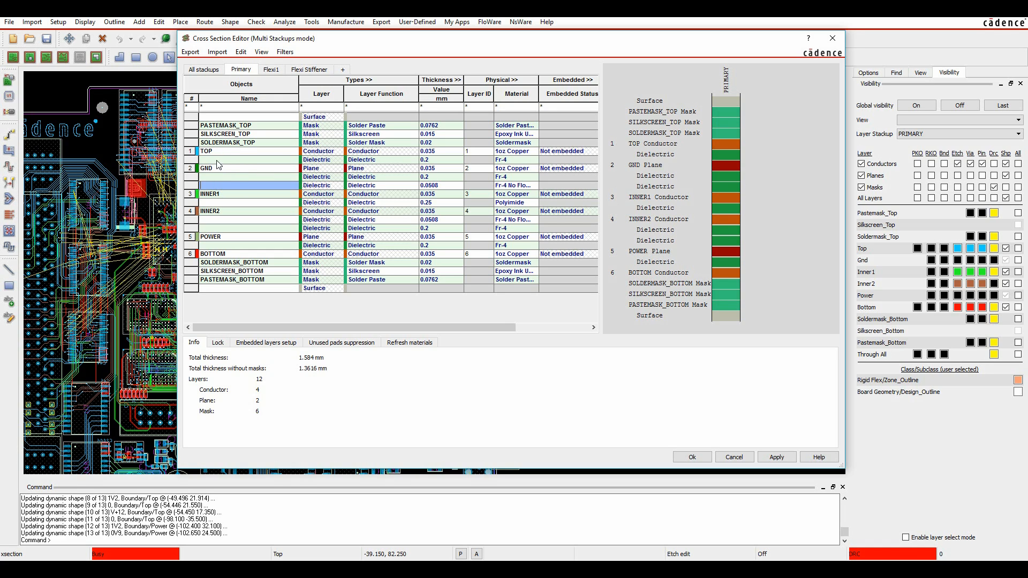
left_click(496, 391)
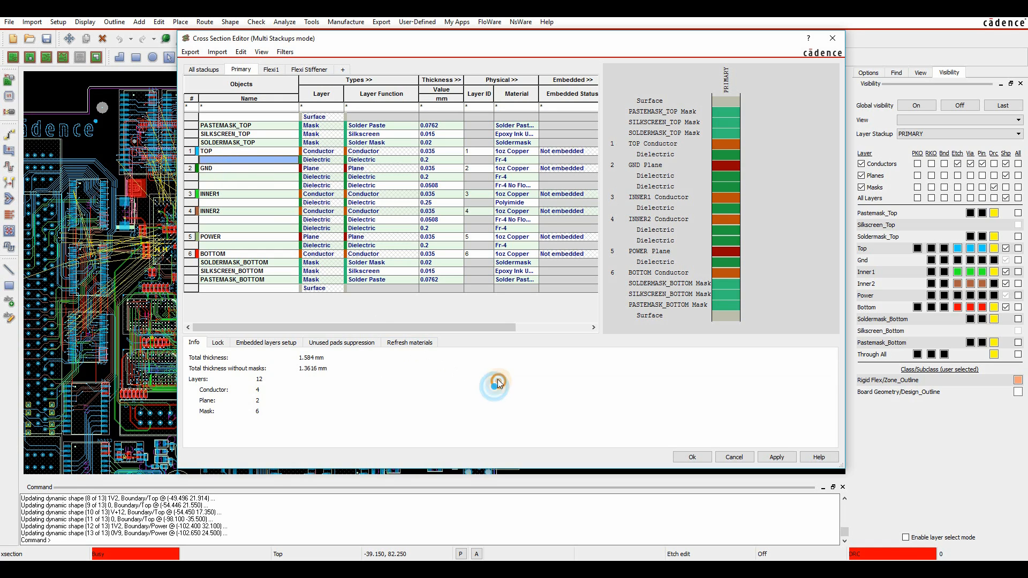
left_click(208, 160)
left_click(692, 457)
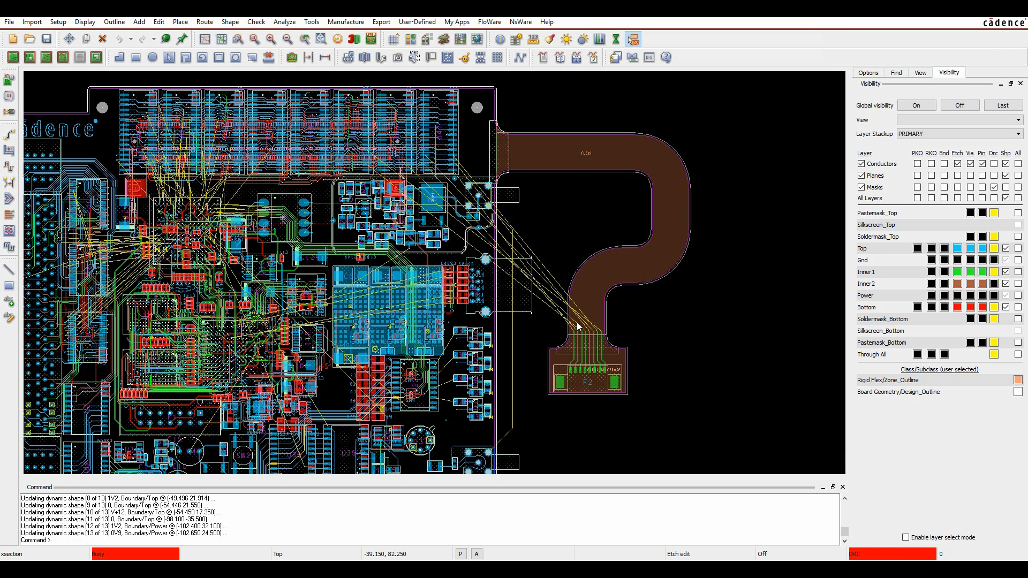
Reopen the cross section, start Add Layers on the dielectric below TOP and view the Conductor and Dielectric functions and materials.
left_click(444, 40)
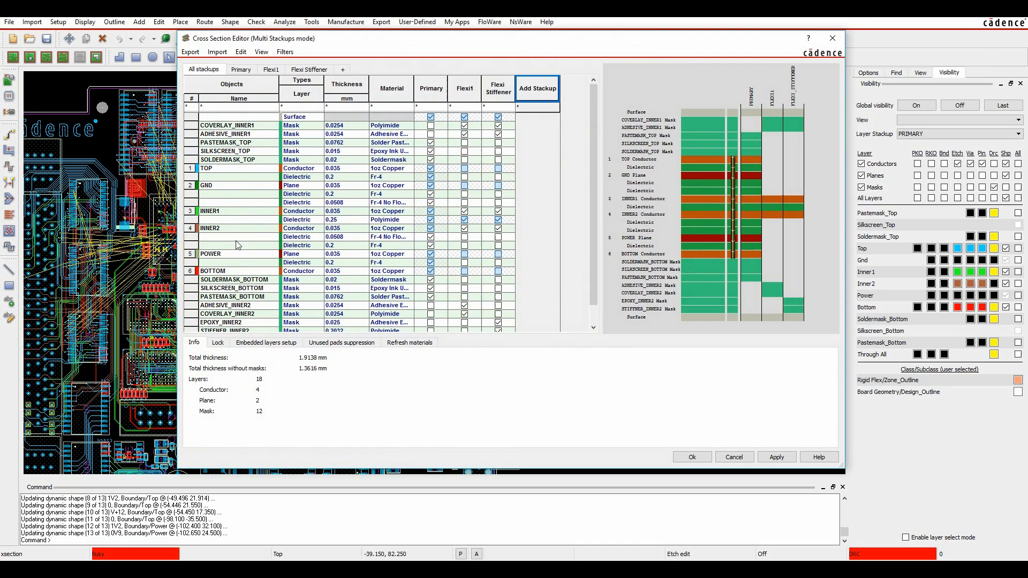
right_click(217, 179)
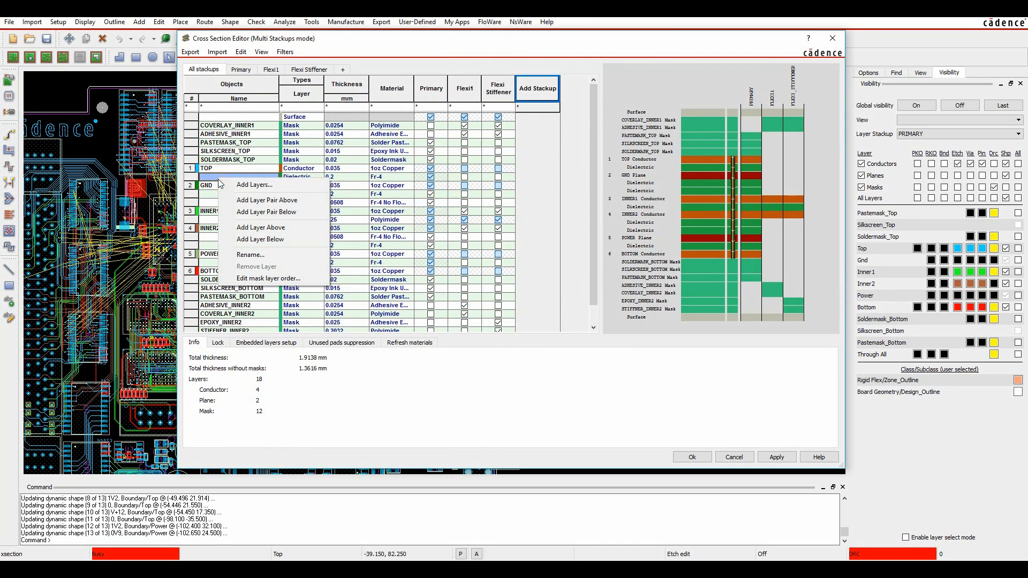
left_click(252, 185)
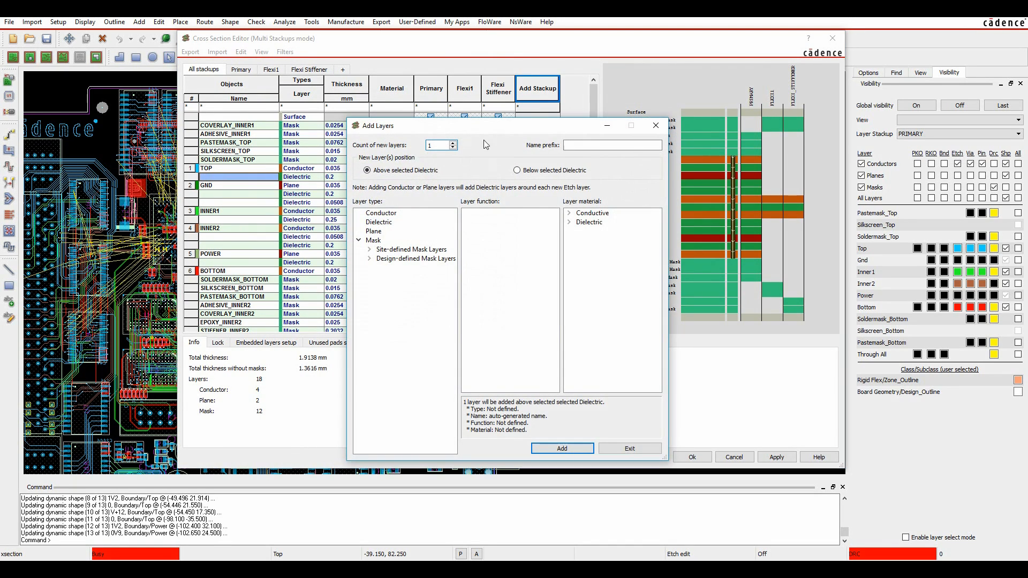
left_click_drag(473, 128, 375, 100)
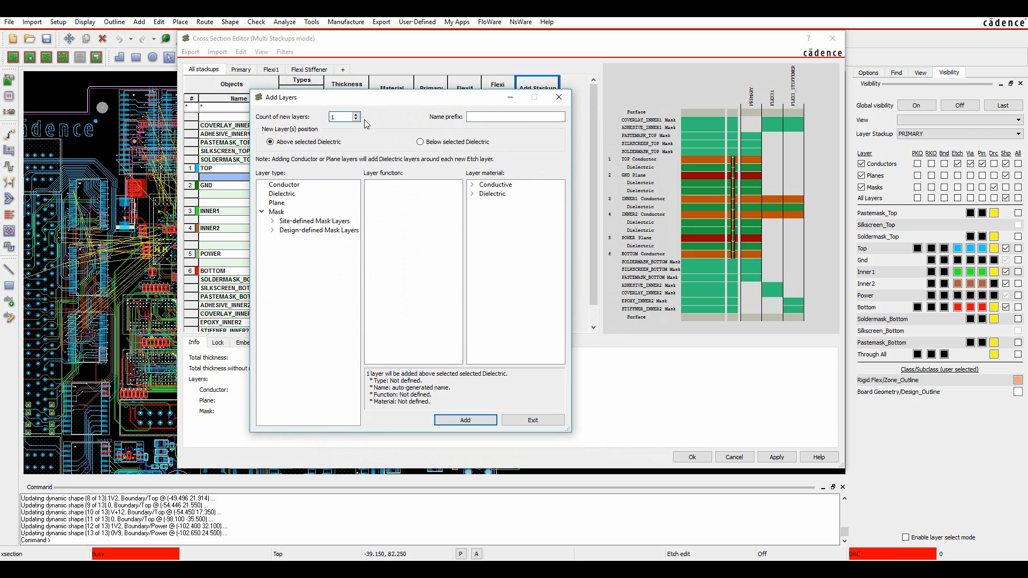
left_click(287, 185)
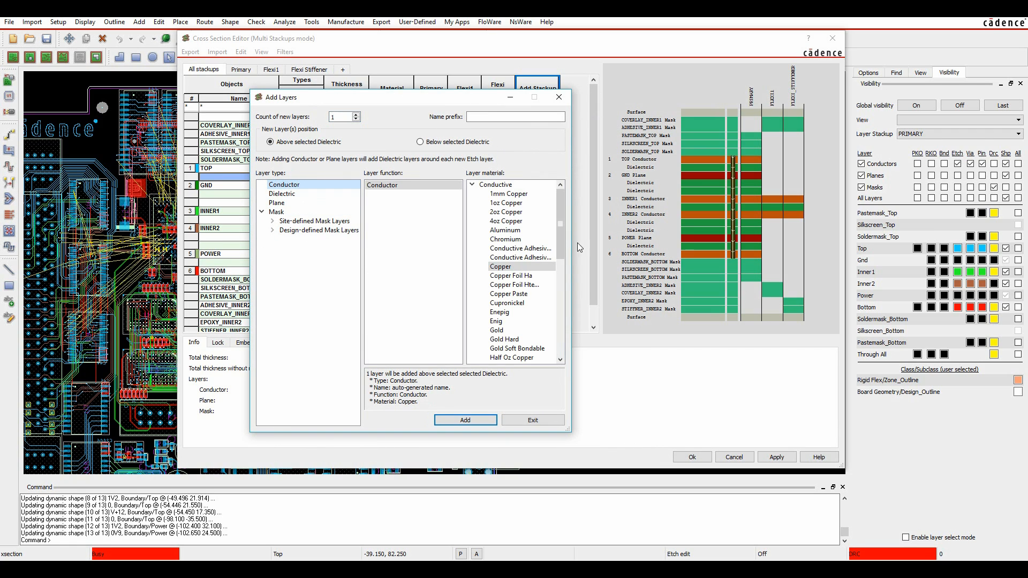
left_click(287, 193)
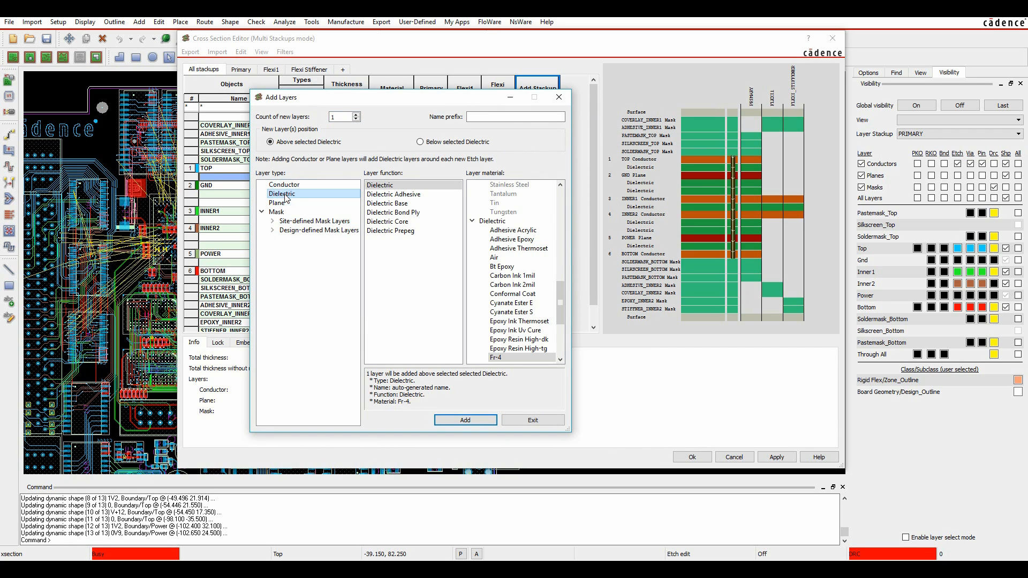
Inspect the design-defined and site-defined Top mask layers available in Add Layers, and exit without adding a layer.
left_click(273, 231)
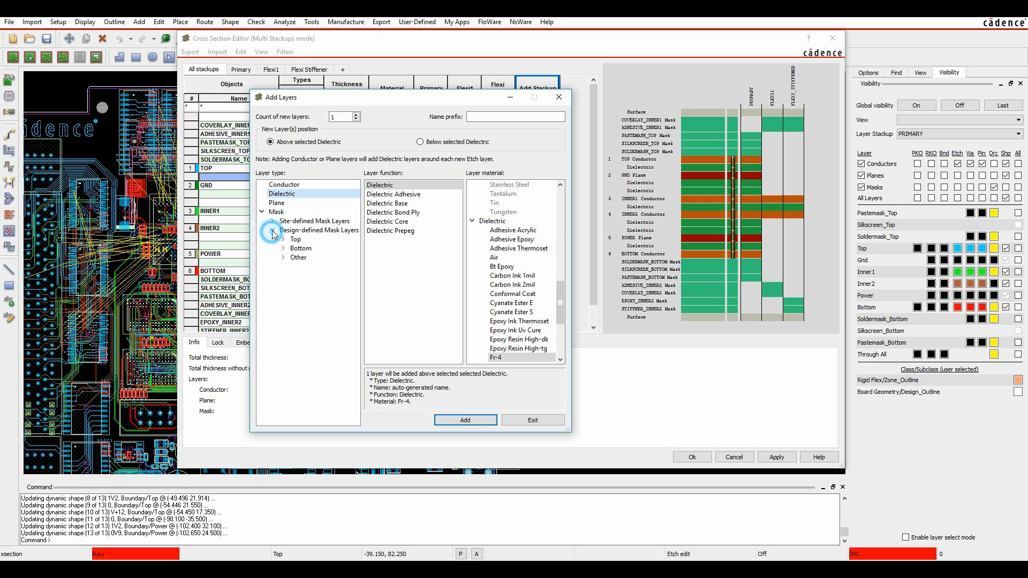
left_click(284, 239)
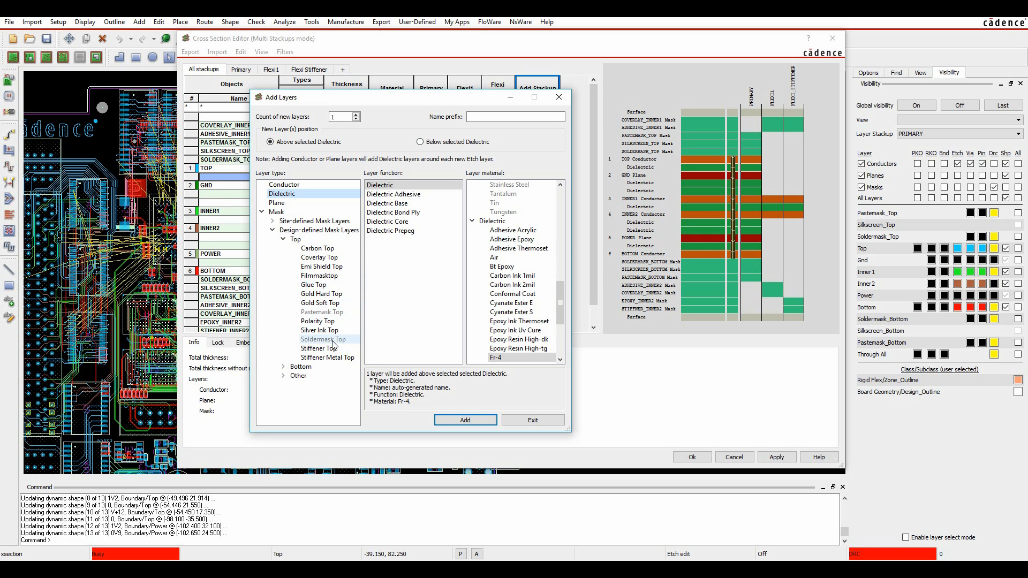
left_click(273, 221)
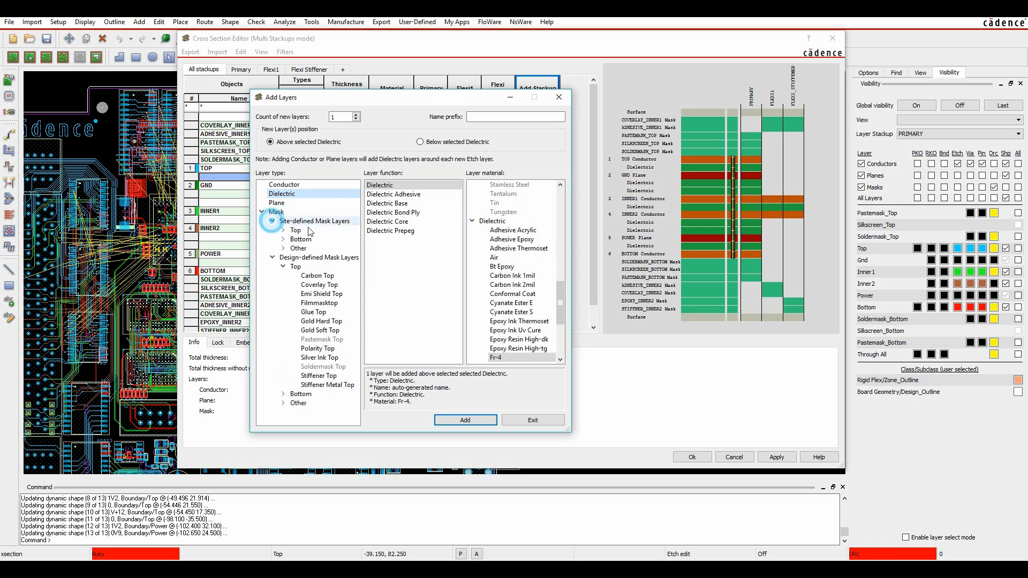
left_click(283, 230)
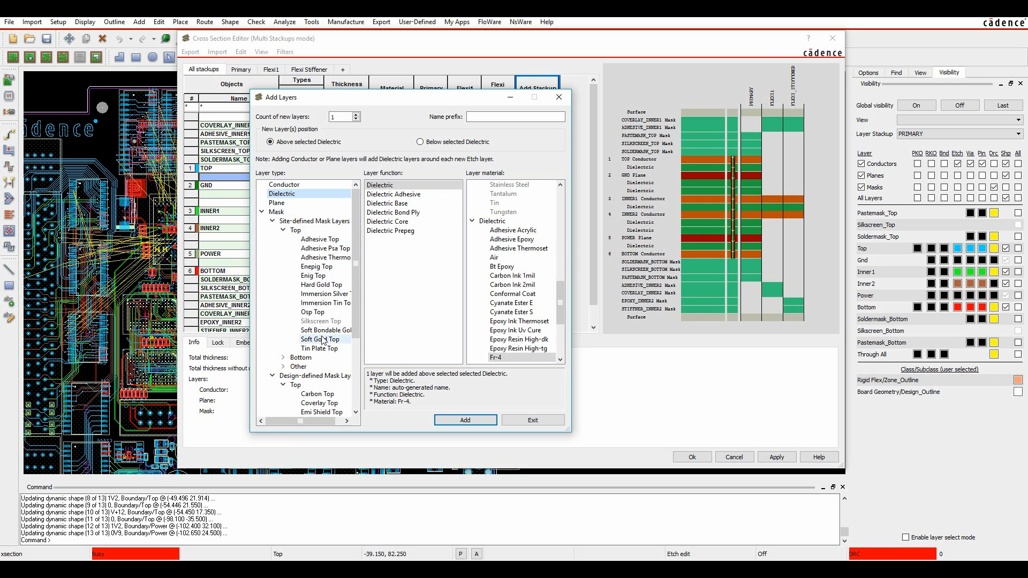
left_click(534, 421)
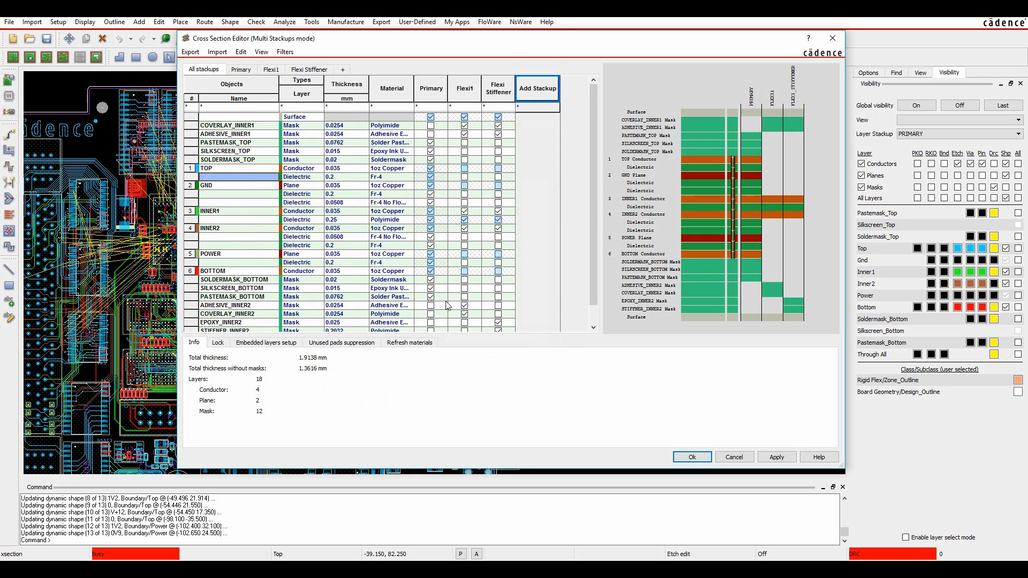
Examine the mask layer subclass definitions in the site file, close them without changes, and check the import formats offered for the cross section.
left_click(241, 52)
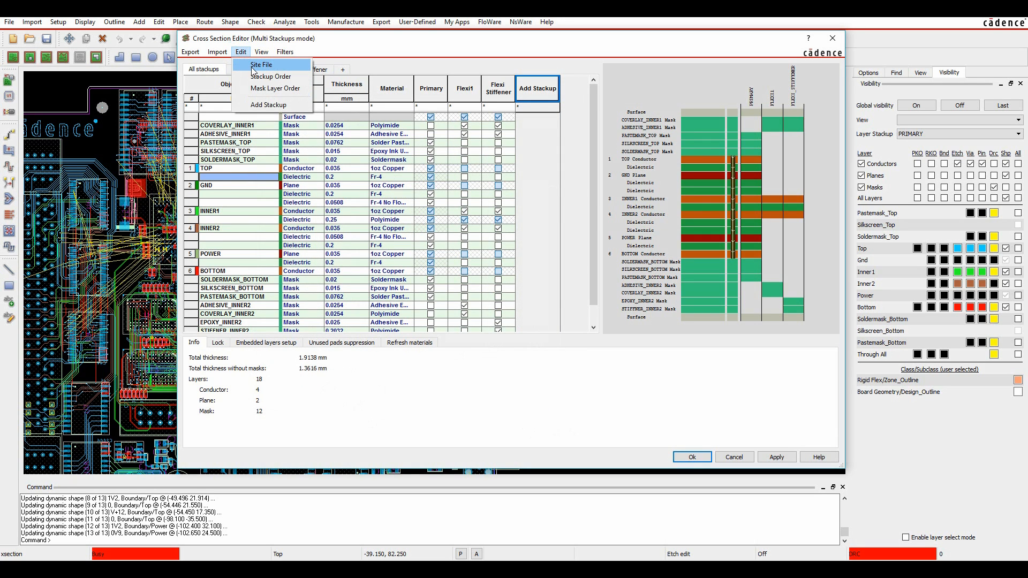
left_click(261, 65)
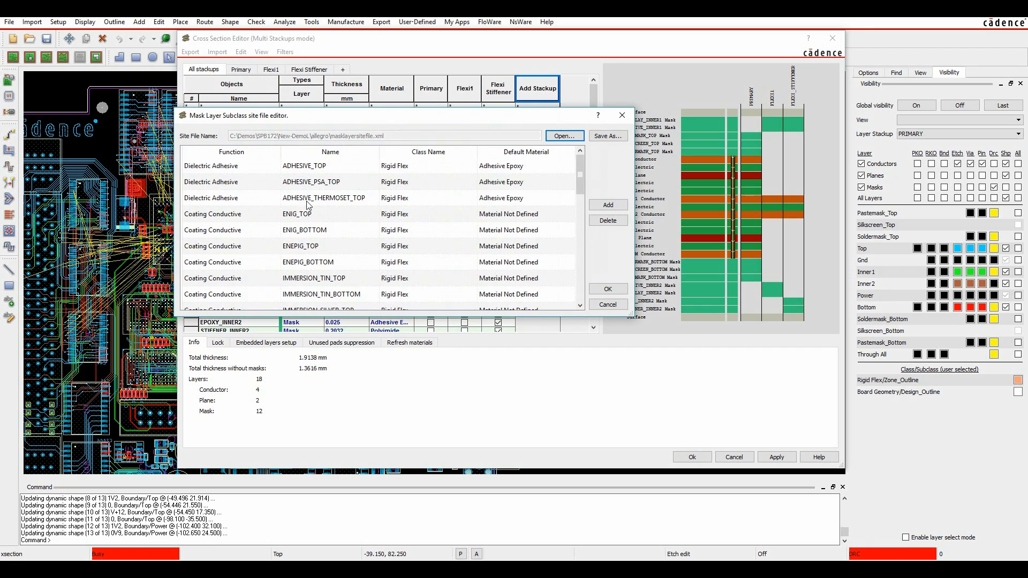
scroll(308, 209, "down", 3)
scroll(307, 209, "down", 5)
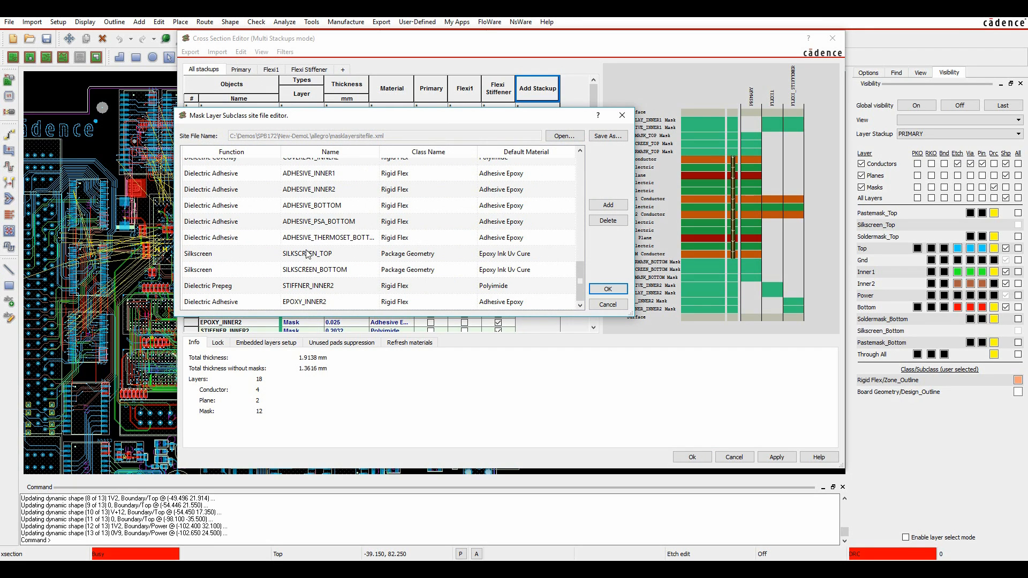
left_click(608, 305)
left_click(218, 52)
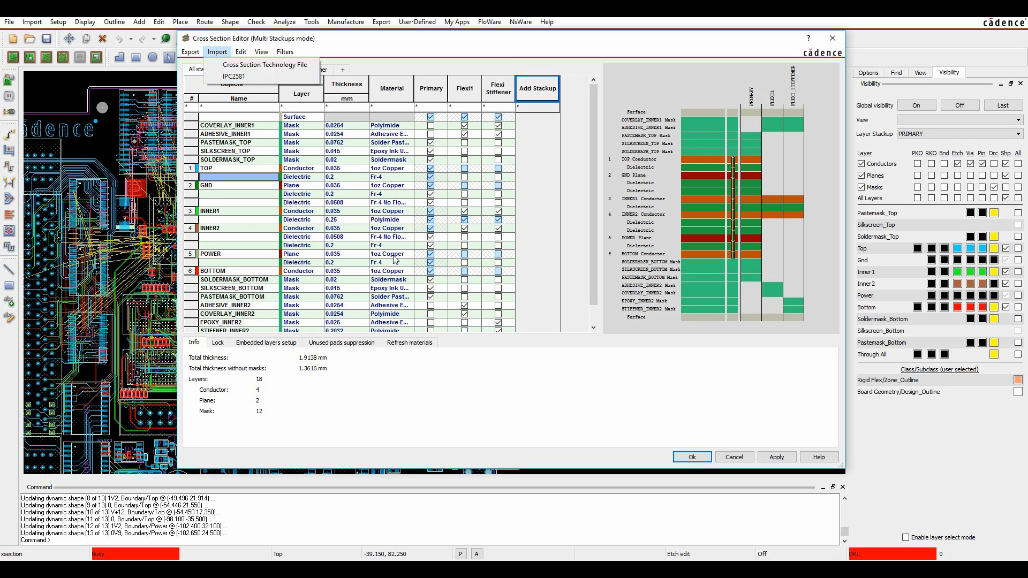
left_click(450, 396)
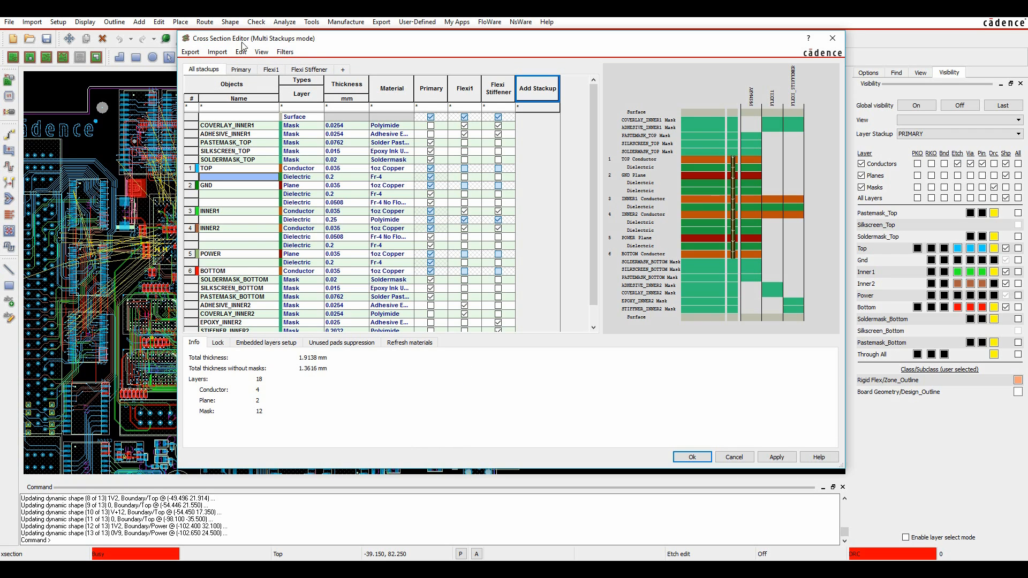
Expand the Primary stackup's Signal Integrity columns, review its width, impedance and loss tangent data, and cancel the Cross Section Editor.
left_click(243, 75)
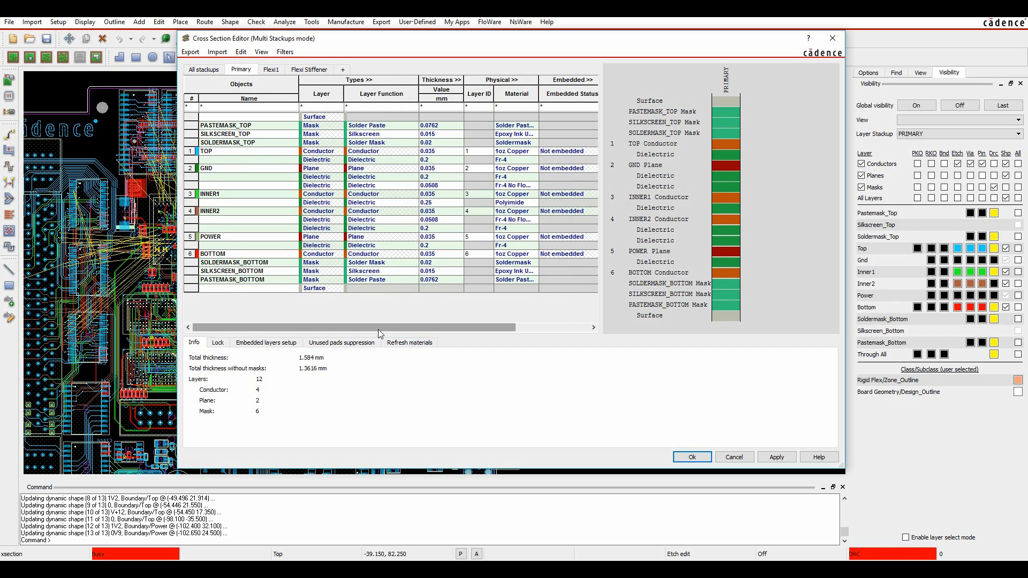
left_click_drag(378, 329, 448, 329)
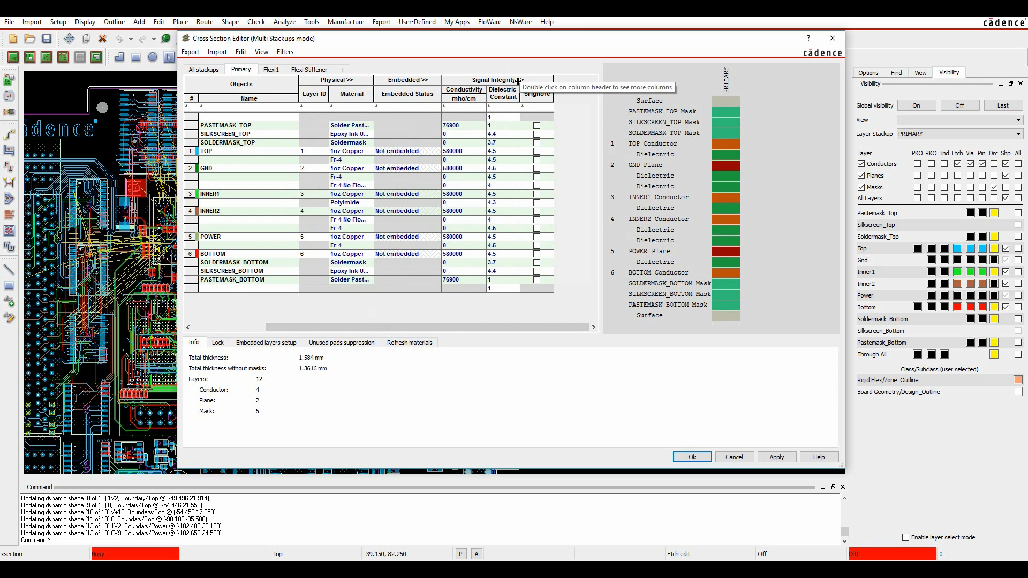
left_click(518, 80)
left_click_drag(313, 327, 440, 325)
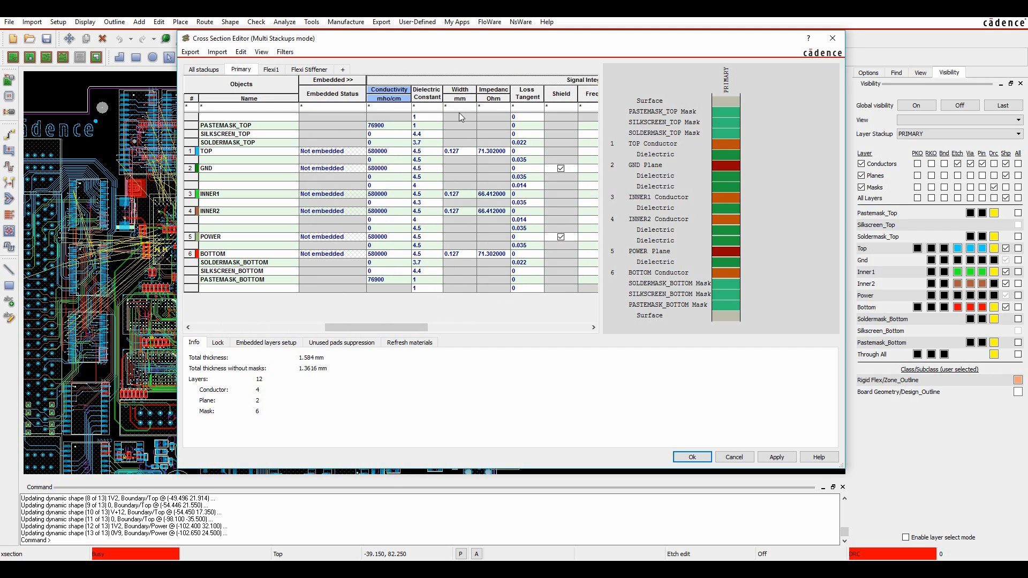
left_click(734, 458)
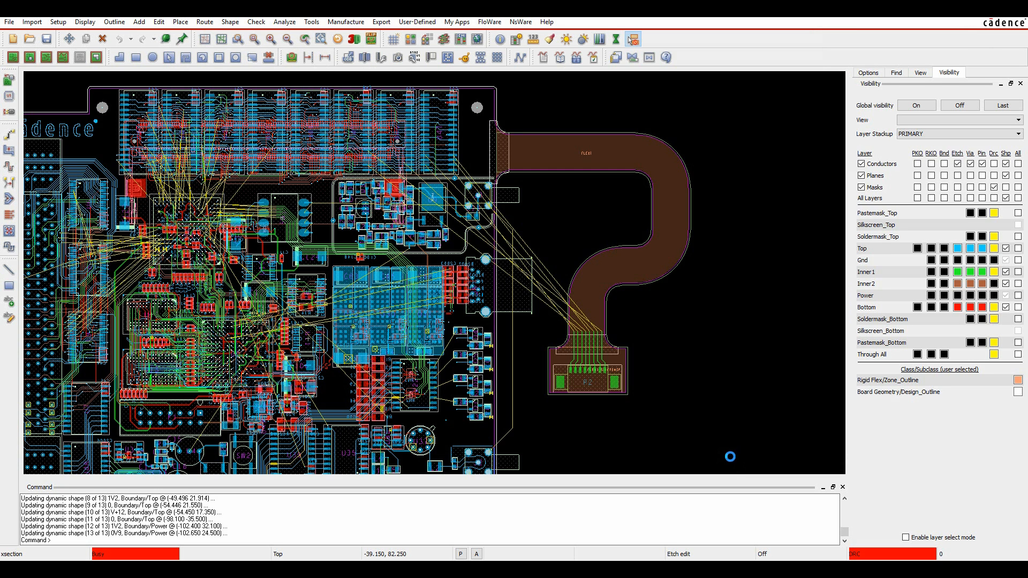
right_click(703, 287)
left_click(723, 268)
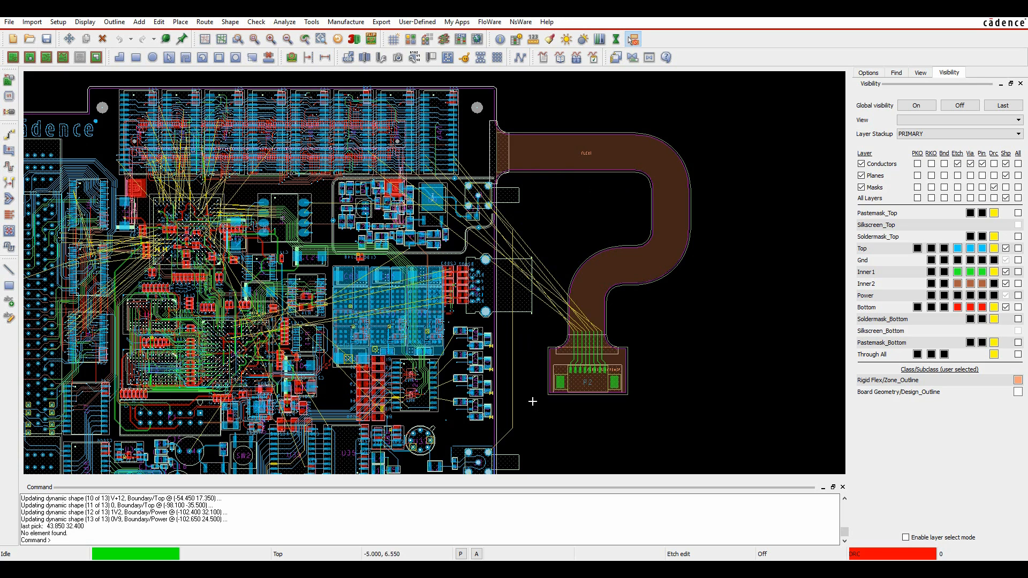
Switch to placement editing and move capacitor C70 from below the square connector to the empty board area above it.
scroll(710, 402, "down", 1)
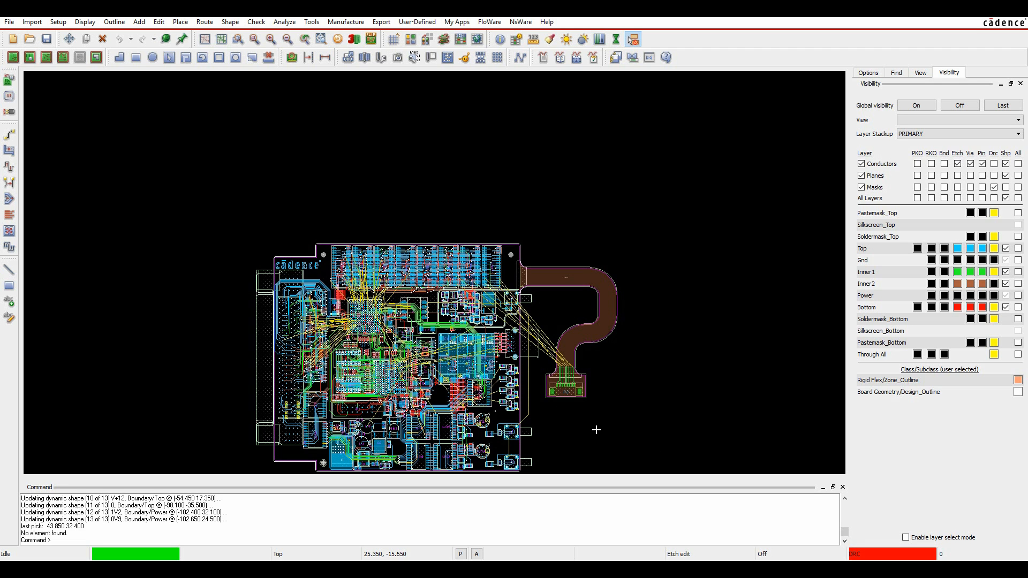
scroll(594, 428, "up", 1)
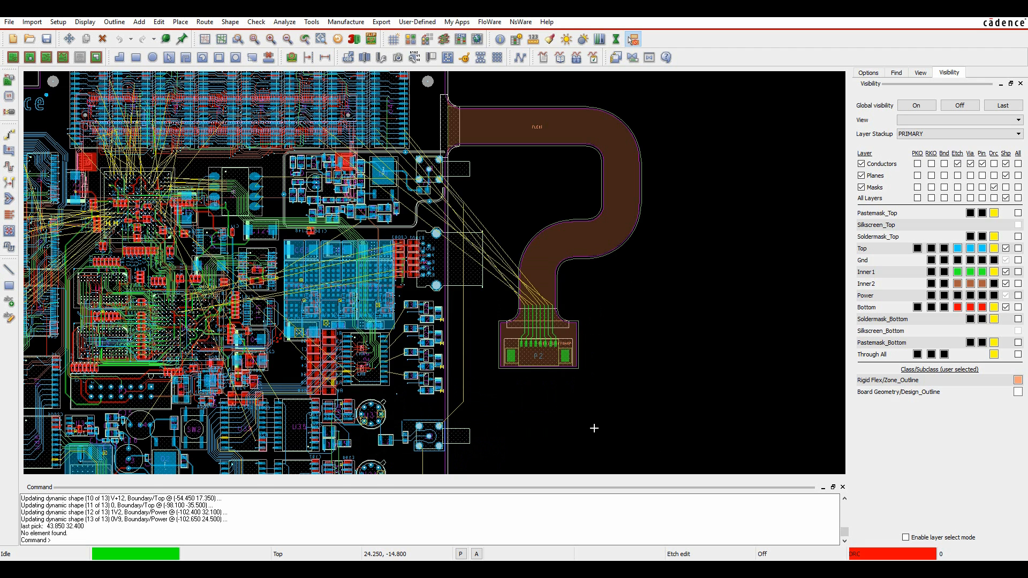
left_click(29, 58)
scroll(394, 123, "up", 2)
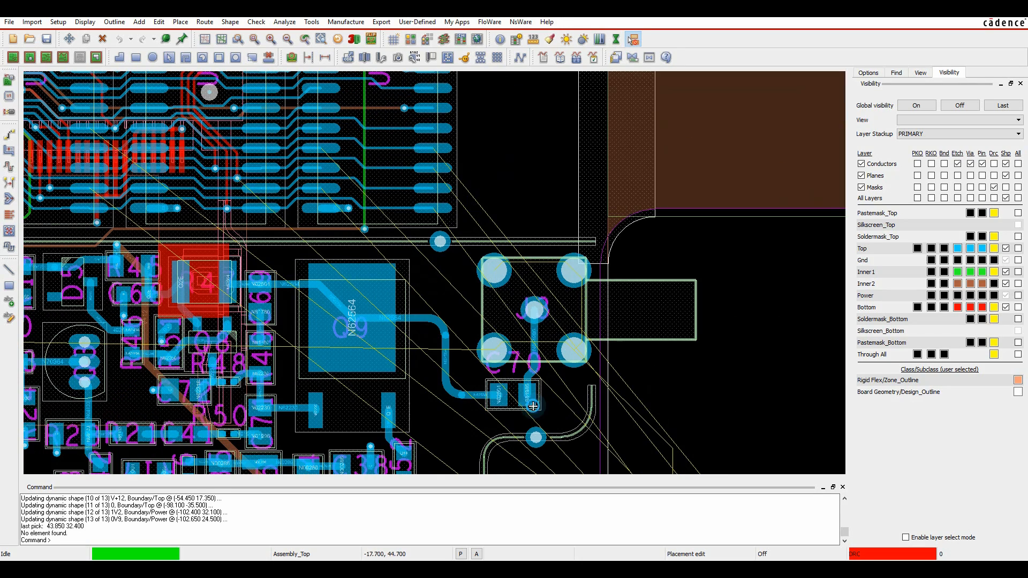
left_click(525, 387)
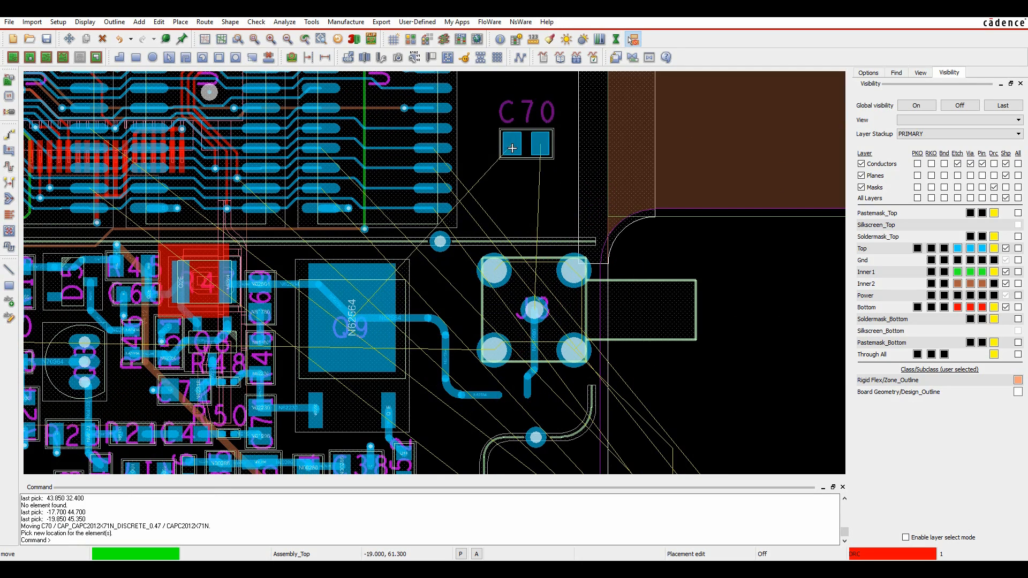
left_click(506, 190)
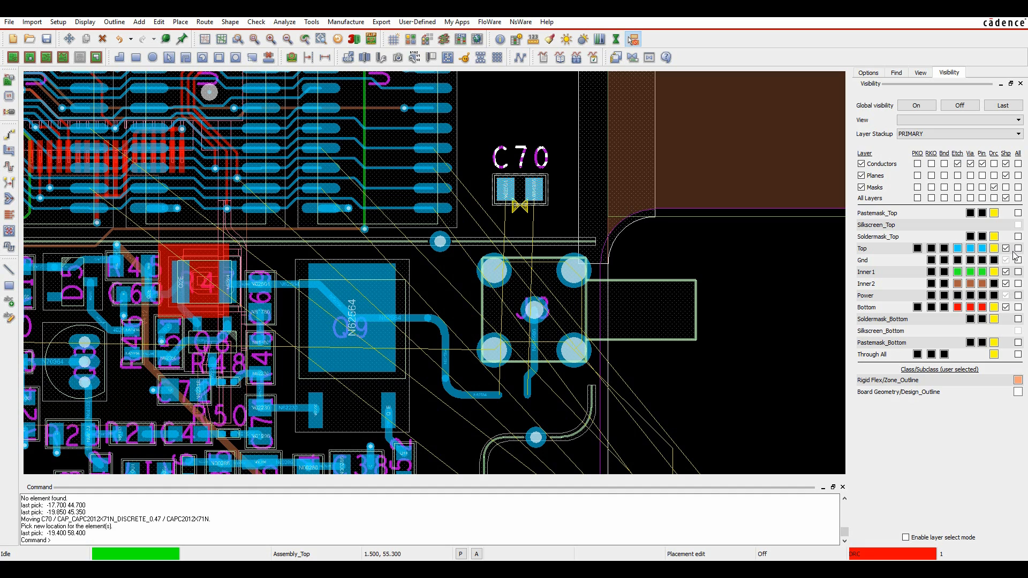
Mirror C70 to the bottom side of the rigid board and move it onto the start of the flex zone.
left_click(543, 190)
right_click(517, 137)
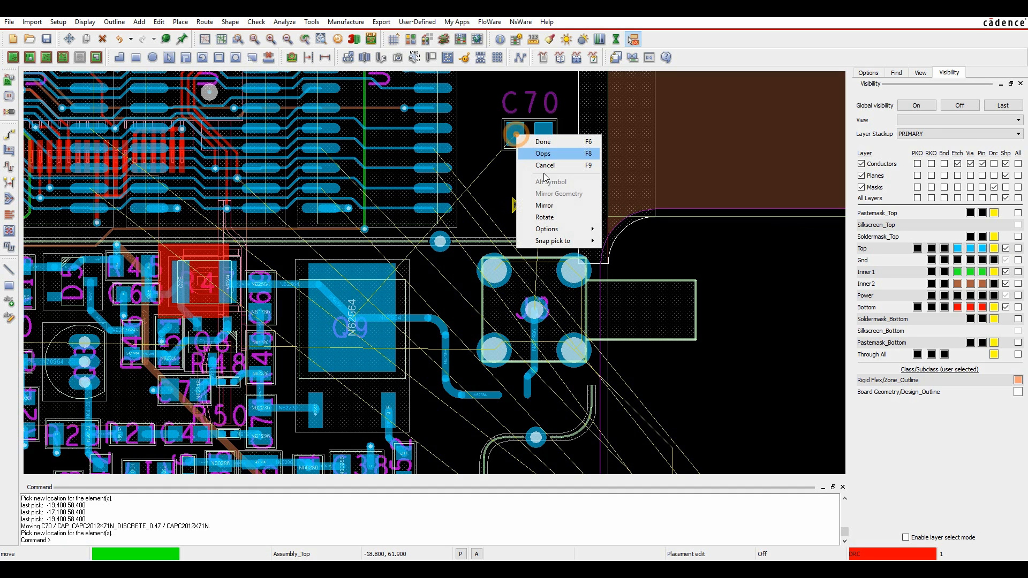
left_click(548, 206)
left_click(522, 128)
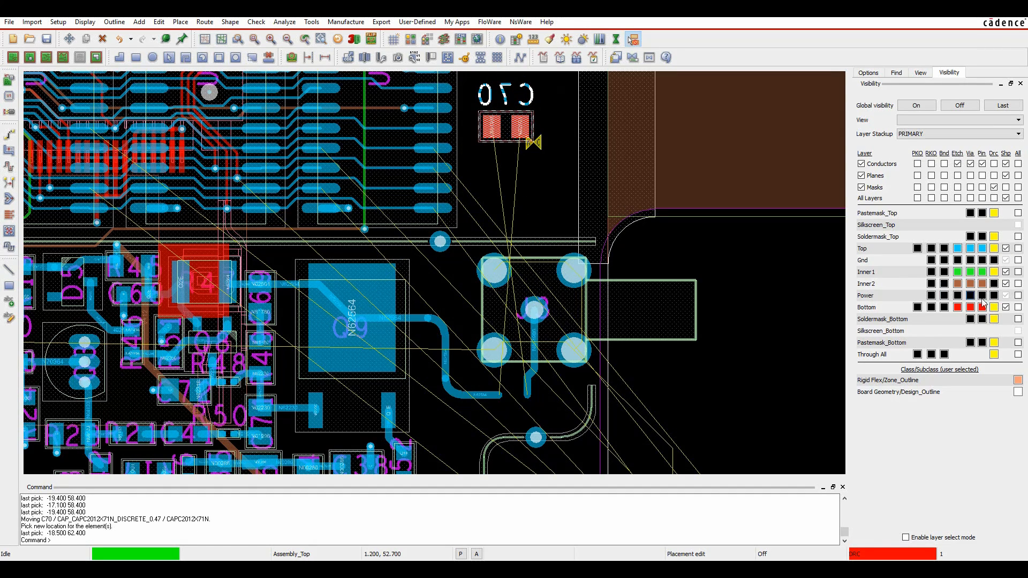
left_click(507, 123)
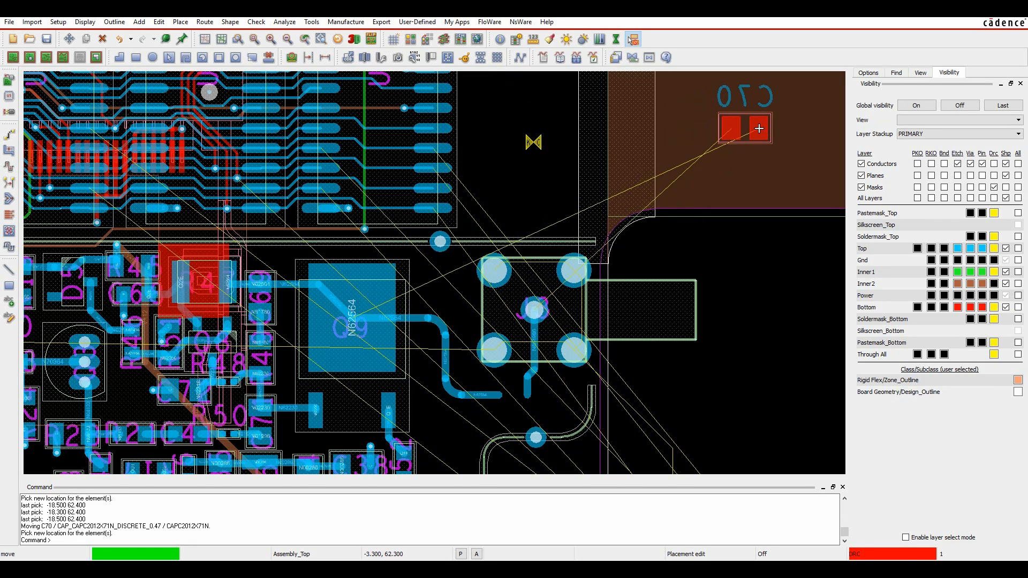
left_click(761, 127)
middle_click_drag(766, 335, 638, 390)
left_click(548, 92)
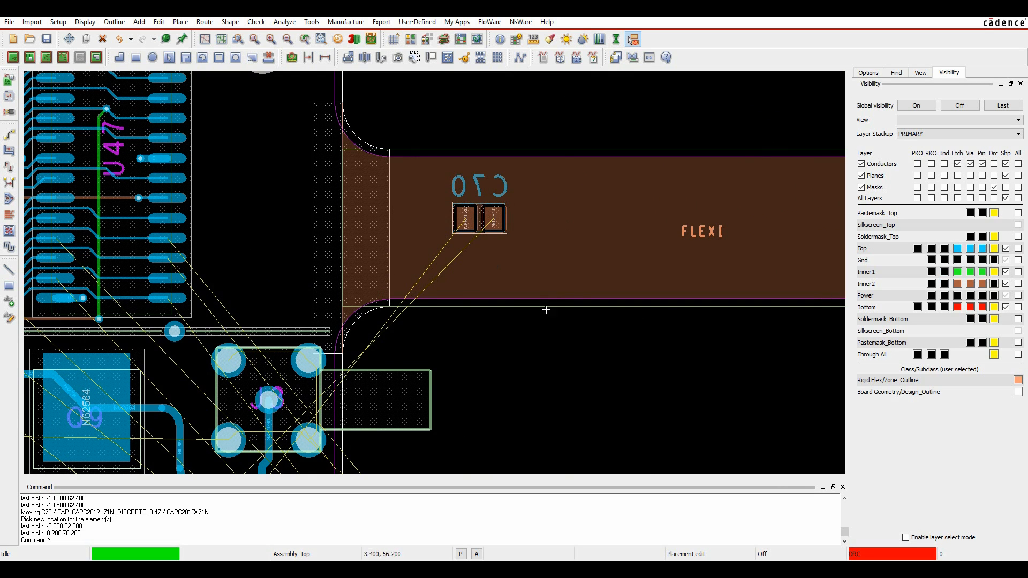
Mirror C70 again while moving it and place it on the opposite side of the flex zone near its rigid end.
left_click(494, 218)
right_click(533, 219)
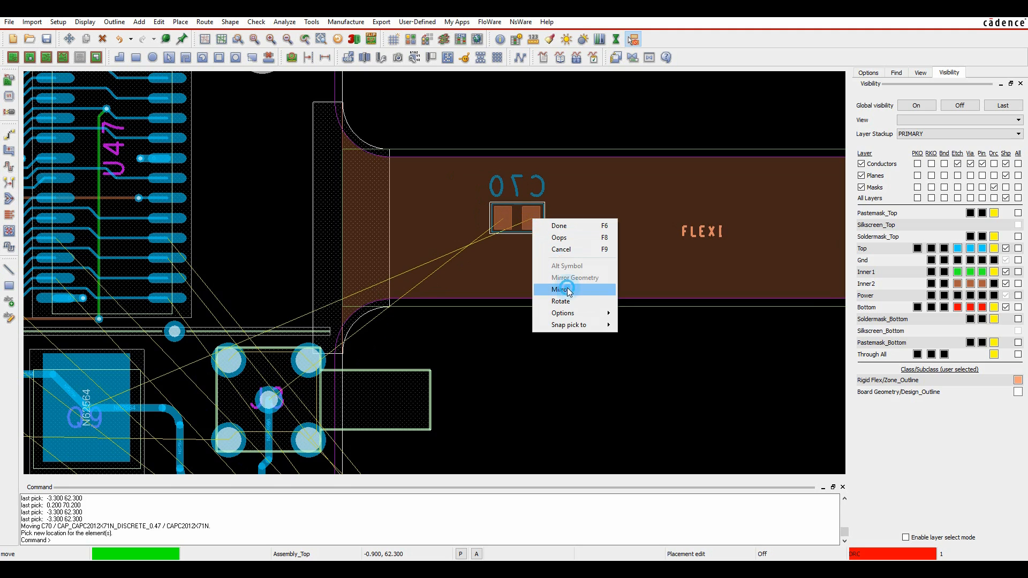
left_click(569, 291)
left_click(465, 228)
left_click(575, 357)
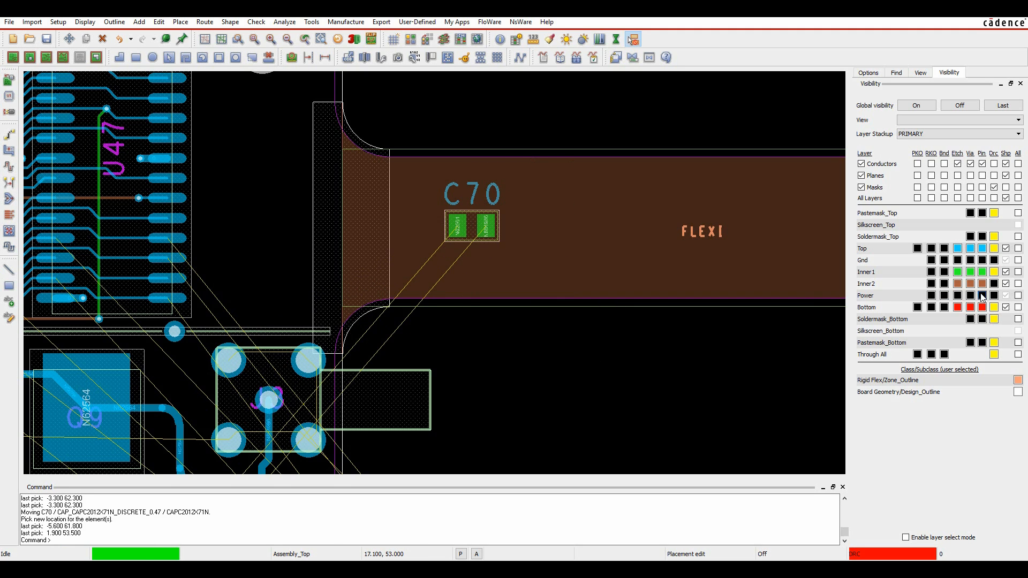
Move C70 to the rigid area beside U47, onto the flex zone again, and back to the rigid area.
left_click(493, 226)
left_click(240, 191)
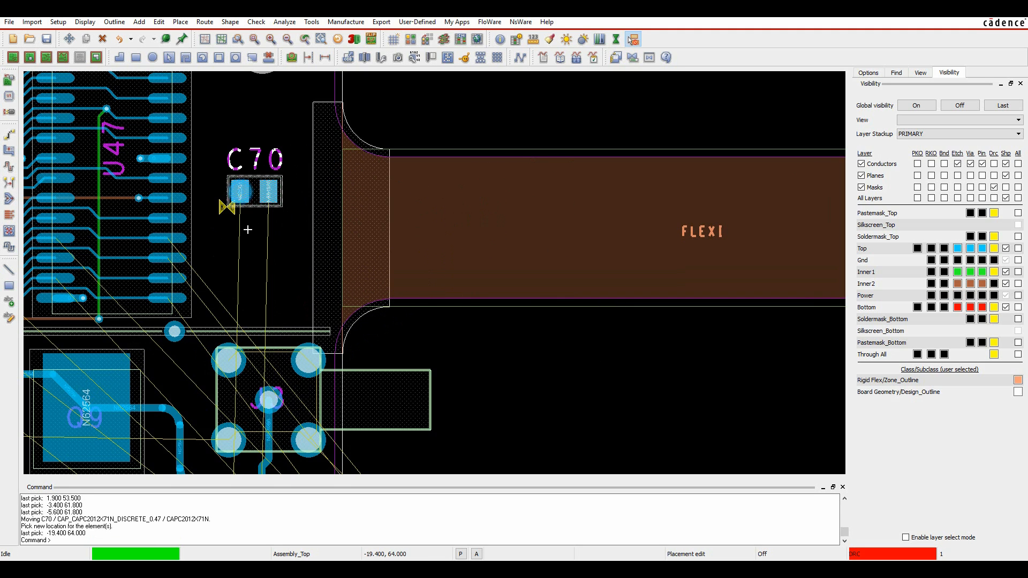
left_click(265, 195)
left_click(241, 193)
left_click(469, 193)
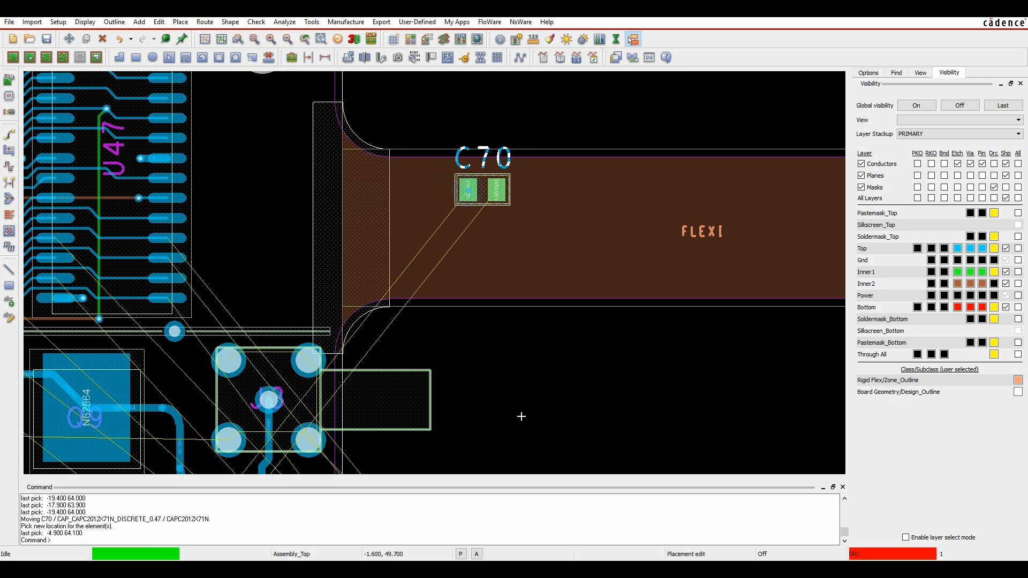
left_click(471, 187)
left_click(468, 190)
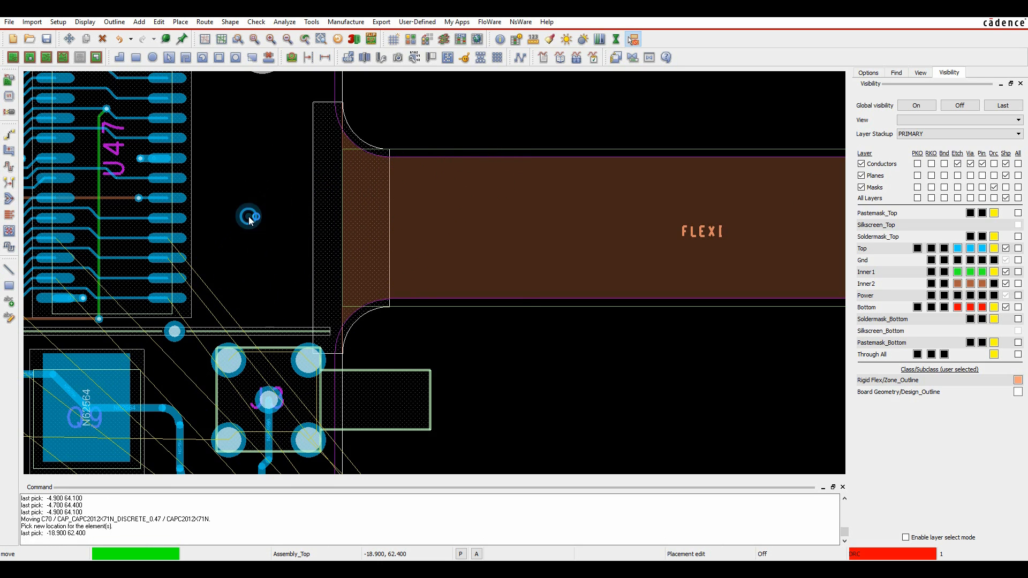
left_click(249, 218)
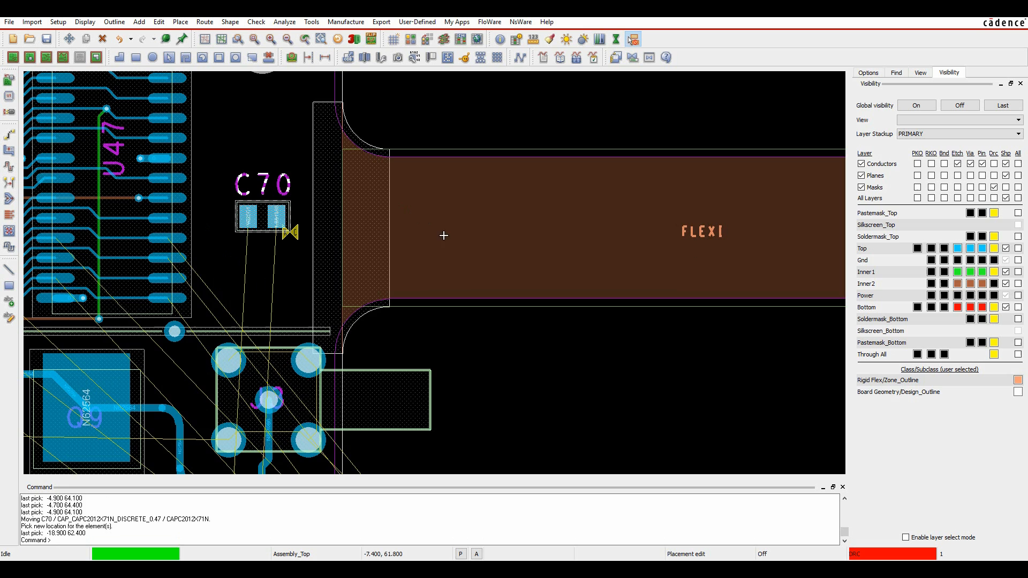
Move C70 back below the square connector, snapping it to the Segment Vertex at the end of its original trace.
scroll(537, 365, "down", 1)
middle_click_drag(547, 418, 568, 234)
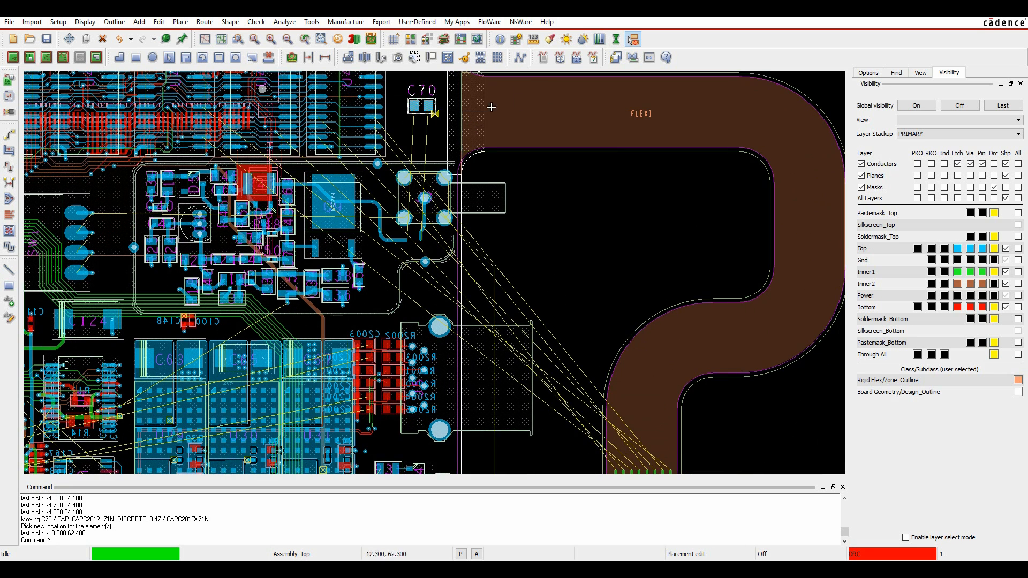
left_click(414, 106)
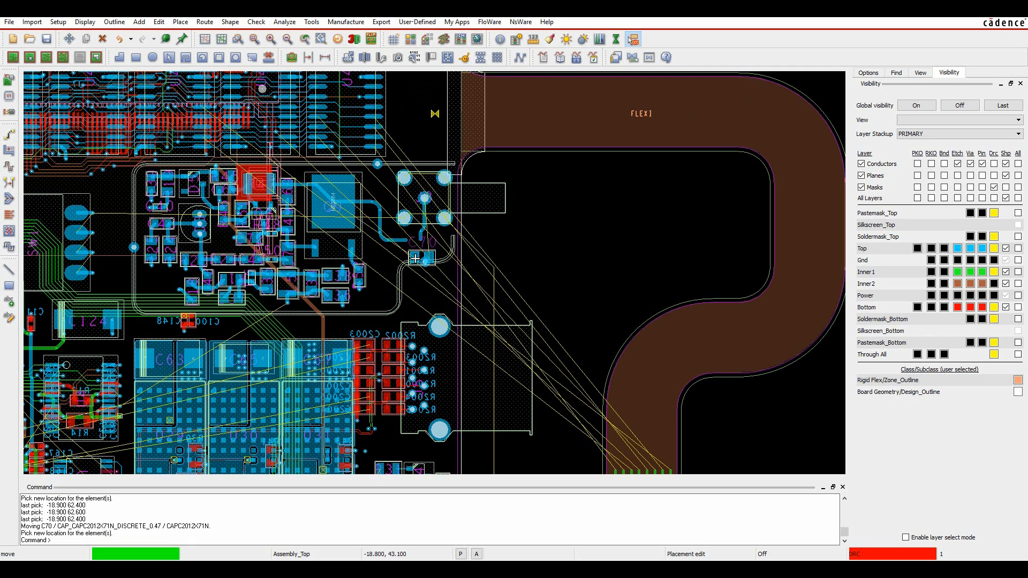
right_click(408, 241)
mouse_move(443, 347)
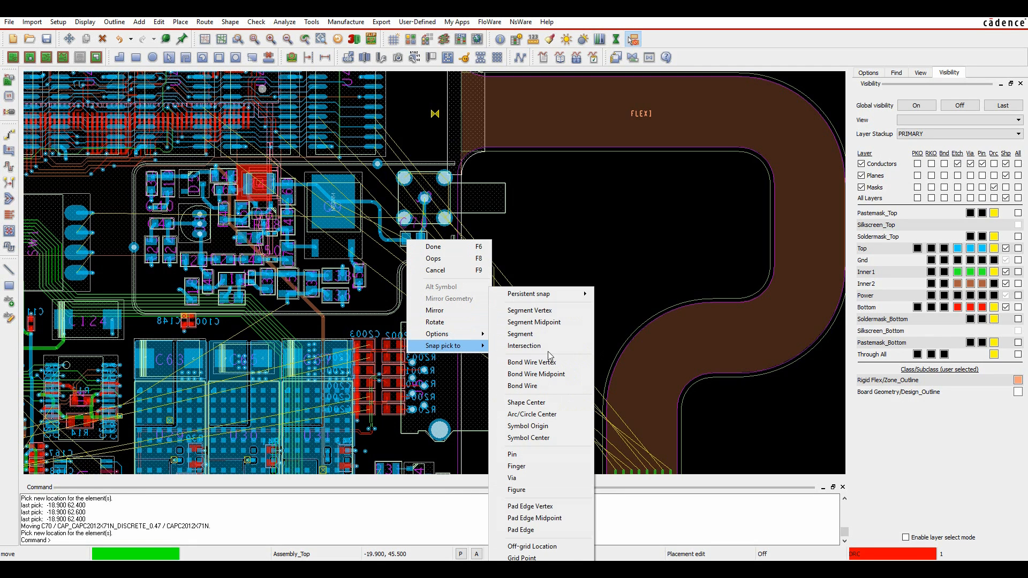
left_click(530, 310)
left_click(625, 223)
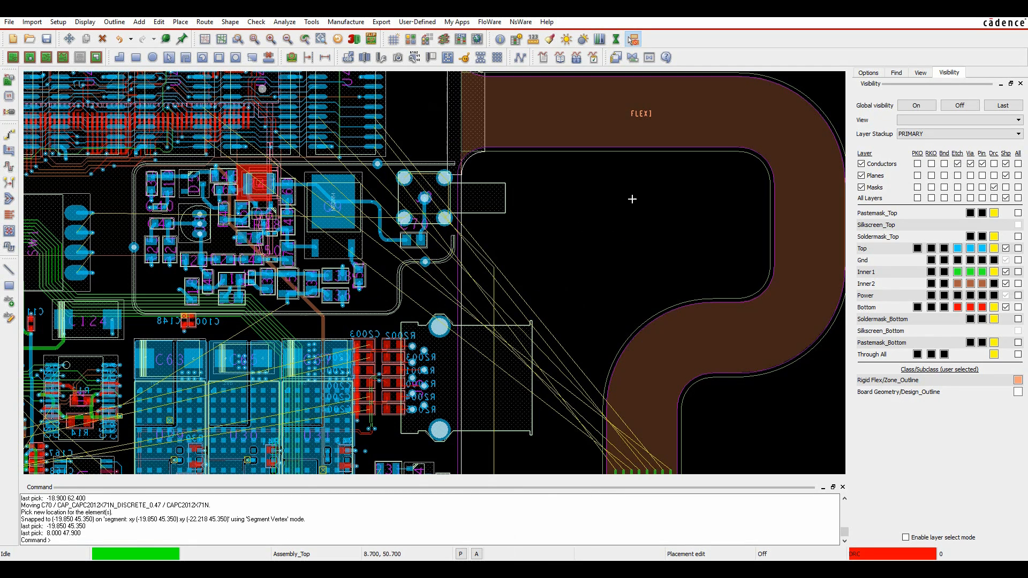
Start routing from the IC pad connected to R32, view the target layers offered for a via, and close the via choices.
scroll(623, 220, "down", 1)
scroll(502, 382, "up", 2)
middle_click_drag(528, 399, 480, 344)
left_click(9, 135)
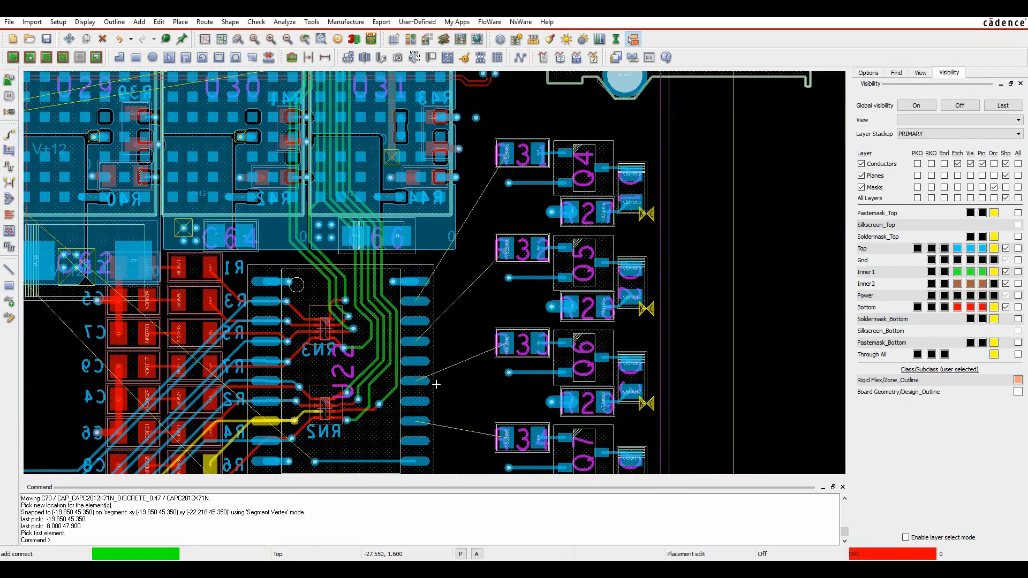
left_click(426, 341)
double_click(459, 315)
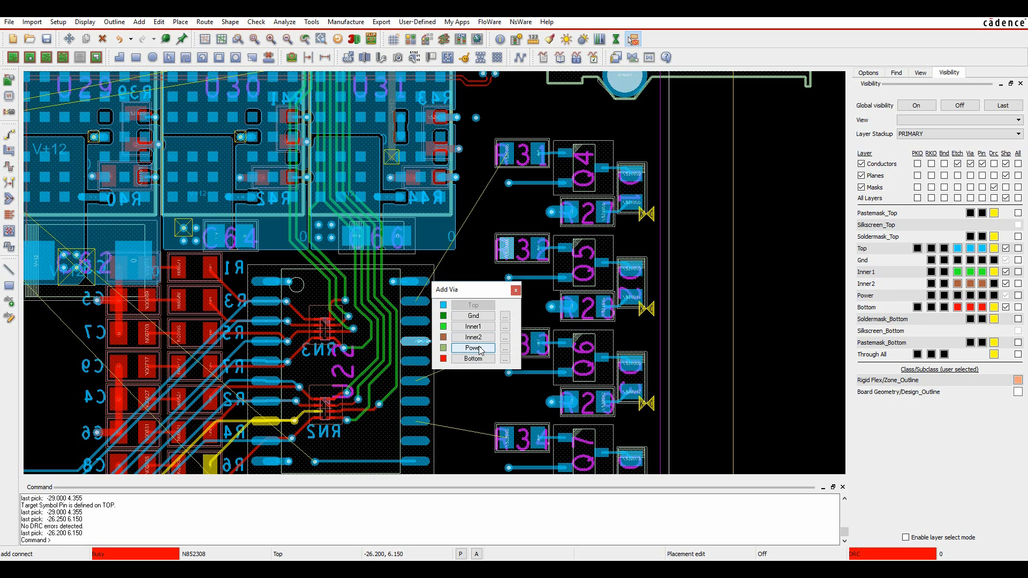
left_click(516, 290)
right_click(483, 291)
left_click(505, 319)
Extend the Memory.Rd5 trace into the flex zone on Inner1, adding a via to Inner2 and another via back to Inner1.
scroll(793, 218, "down", 1)
scroll(786, 216, "up", 1)
mouse_move(786, 217)
middle_mouse_down()
mouse_move(459, 280)
mouse_move(438, 362)
middle_mouse_up()
left_click(427, 335)
left_click(11, 132)
left_click(426, 337)
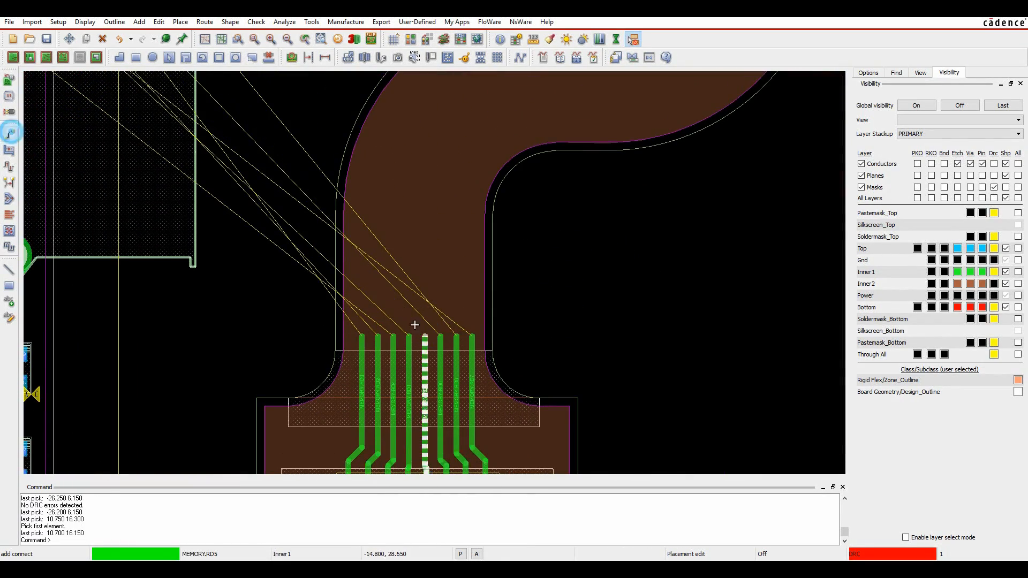
double_click(425, 250)
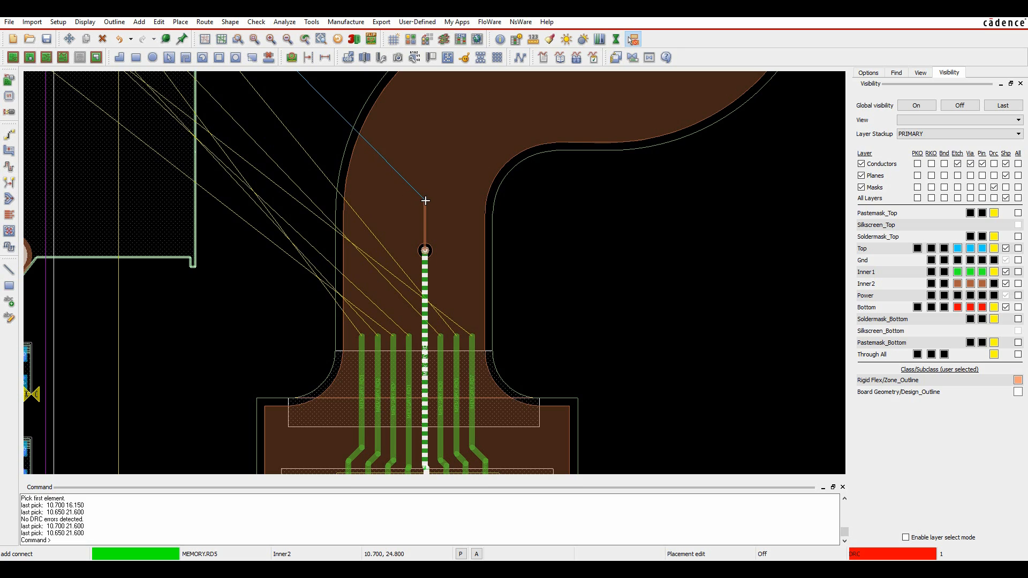
double_click(422, 222)
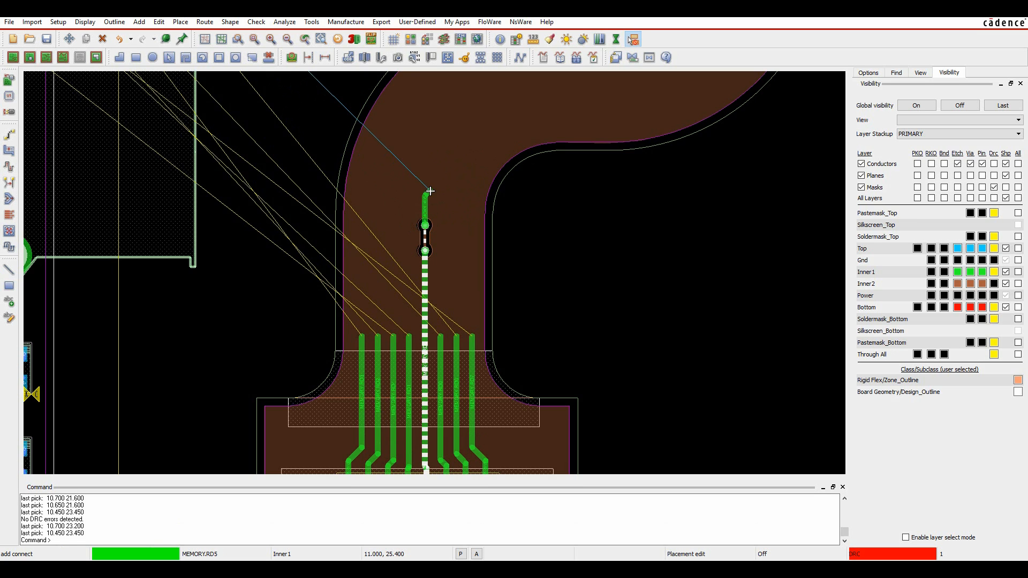
Cancel the Memory.Rd5 routing with its added vias in the flex zone.
left_click(868, 72)
left_click(905, 110)
left_click(911, 123)
right_click(611, 334)
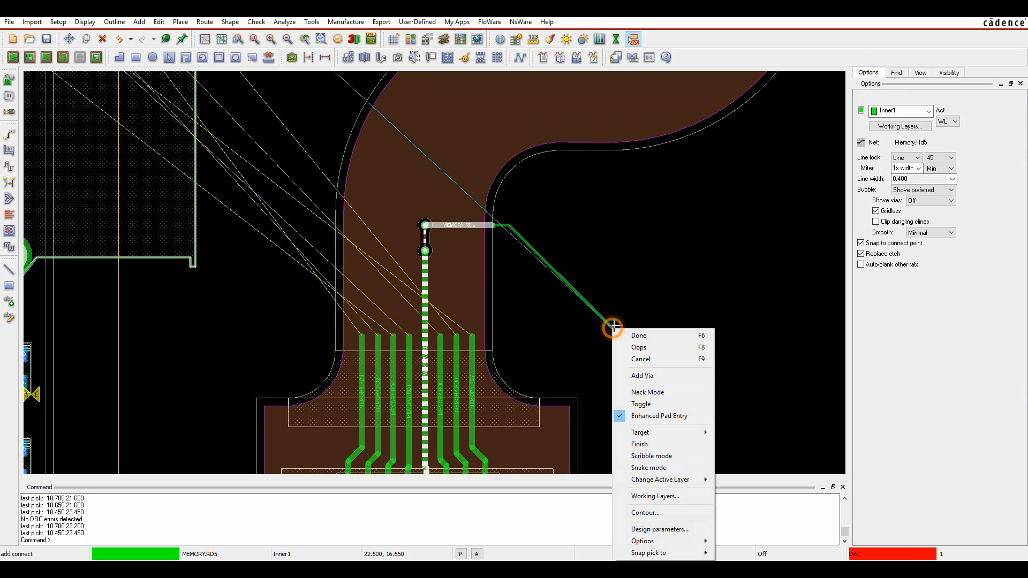
left_click(639, 358)
left_click(685, 285)
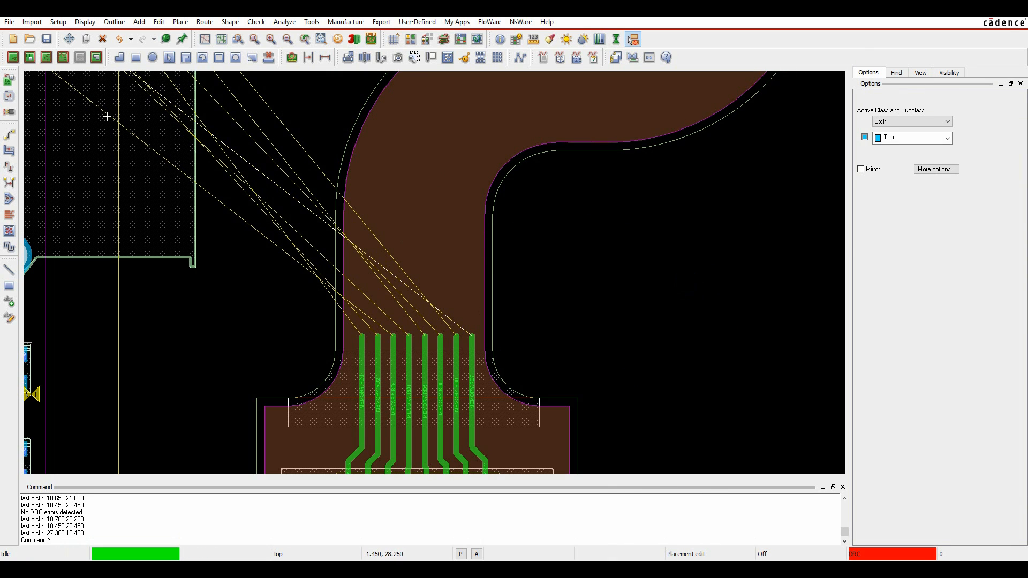
Start routing the eight traces from connector P2 together as a group on Inner1, up into the flex zone's first bend.
left_click(9, 135)
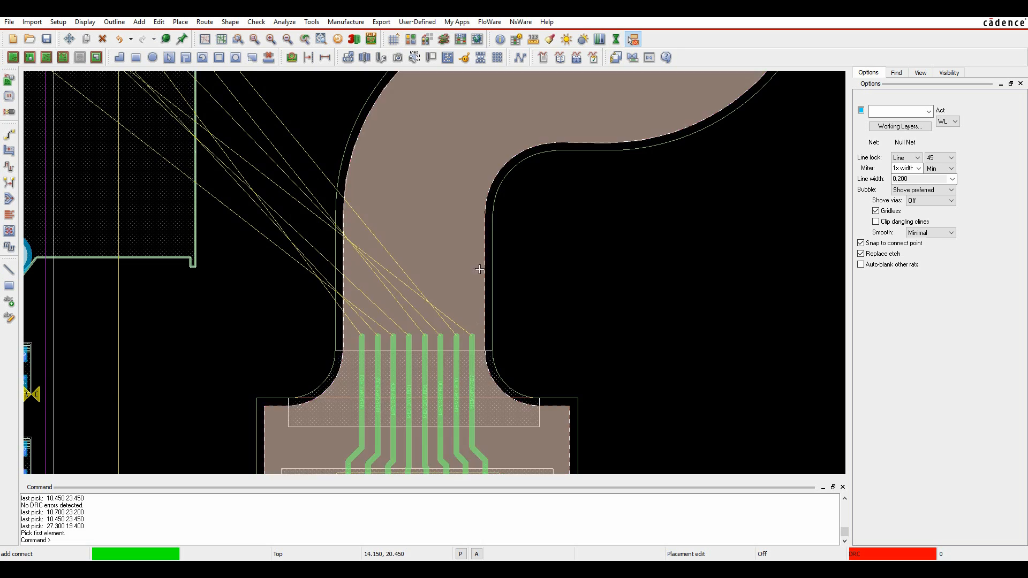
scroll(479, 270, "down", 2)
middle_click_drag(642, 296, 617, 331)
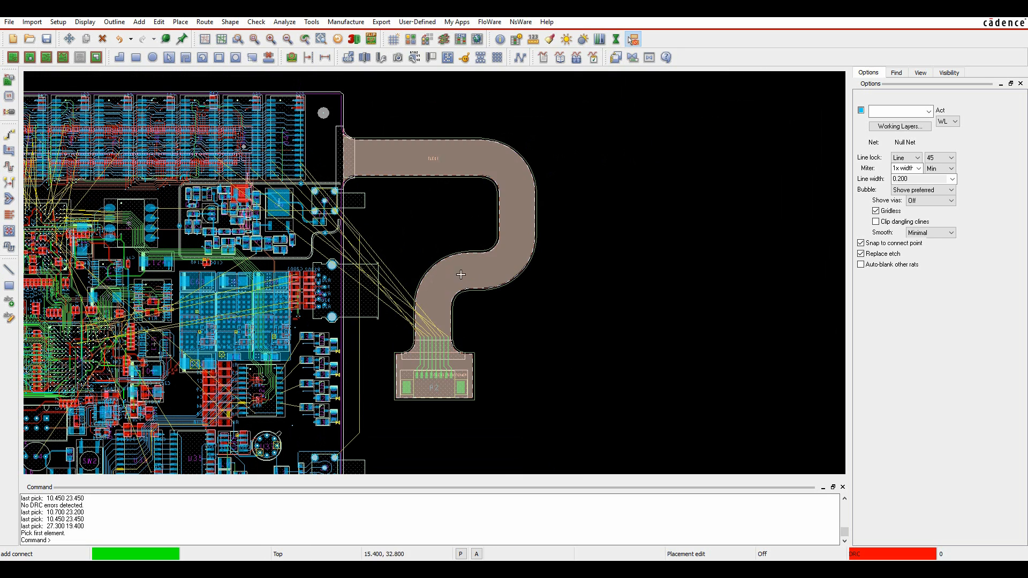
scroll(393, 469, "up", 1)
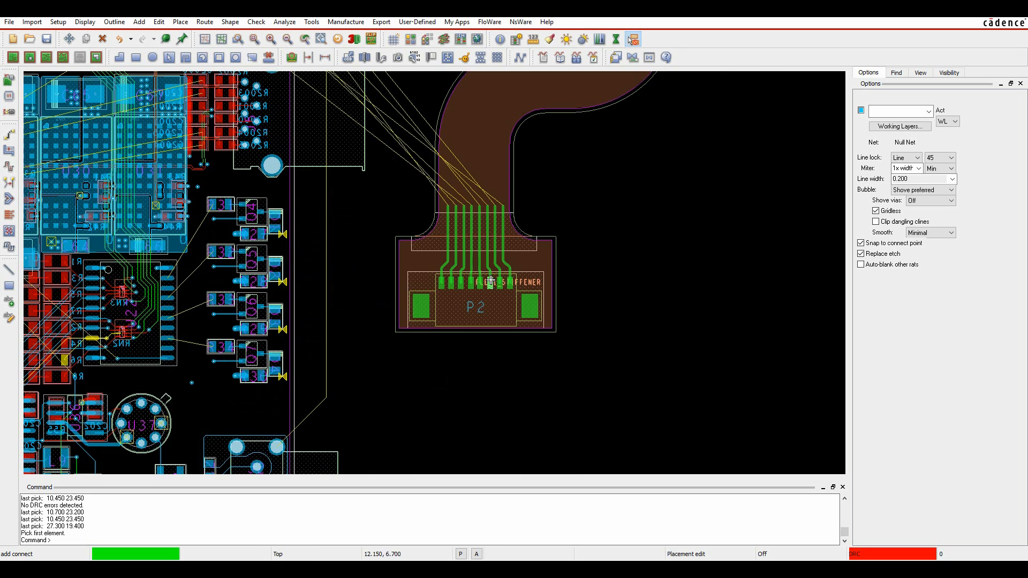
left_click_drag(468, 200, 443, 200)
key("Up")
key("Up")
key("Up")
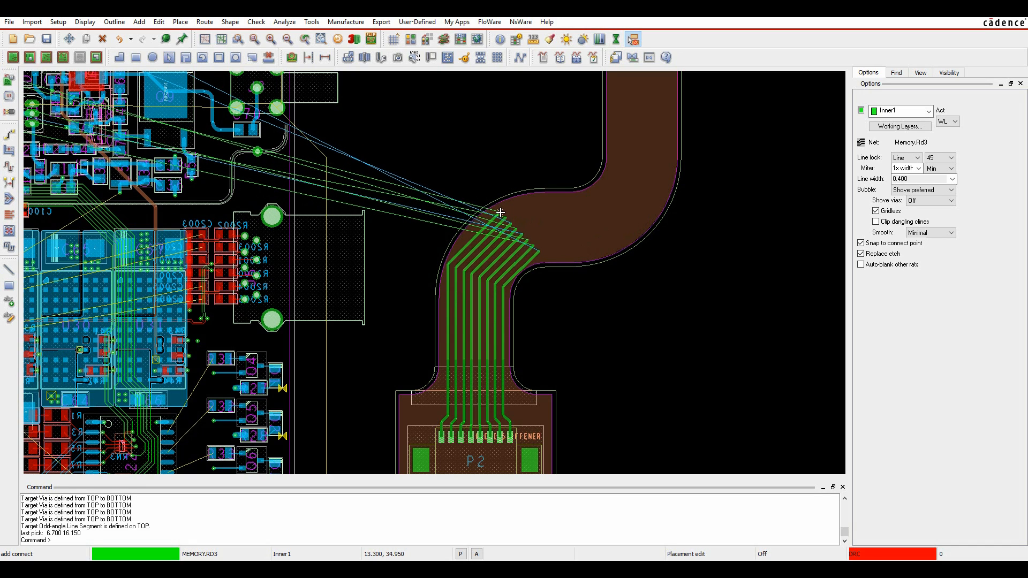
Contour the eight traces along the Route Keepin with an extra gap of 1.000, around the flex bends to the straight FLEX1 section.
scroll(491, 248, "down", 3)
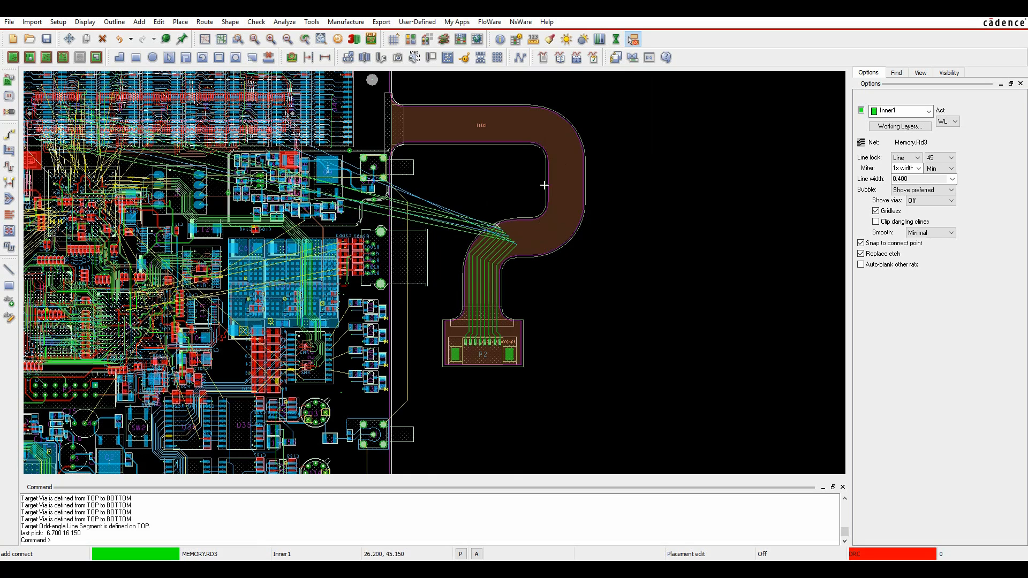
right_click(487, 240)
left_click(537, 484)
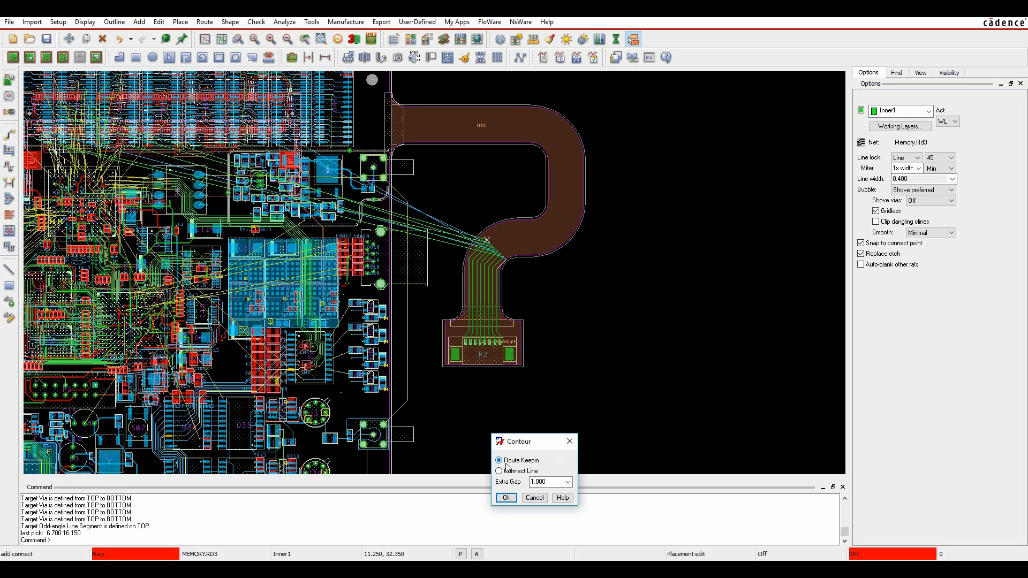
left_click(506, 498)
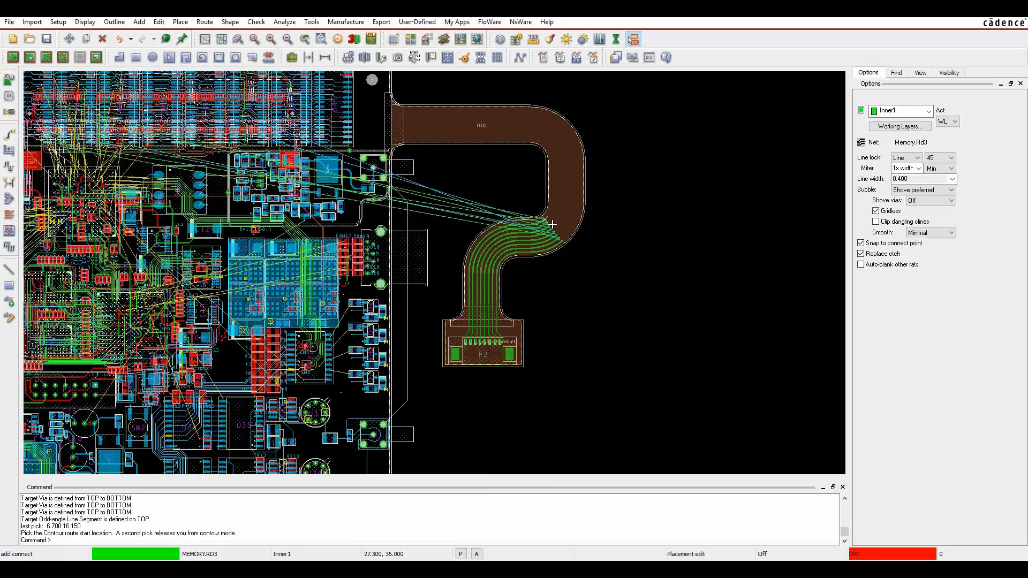
scroll(552, 224, "up", 5)
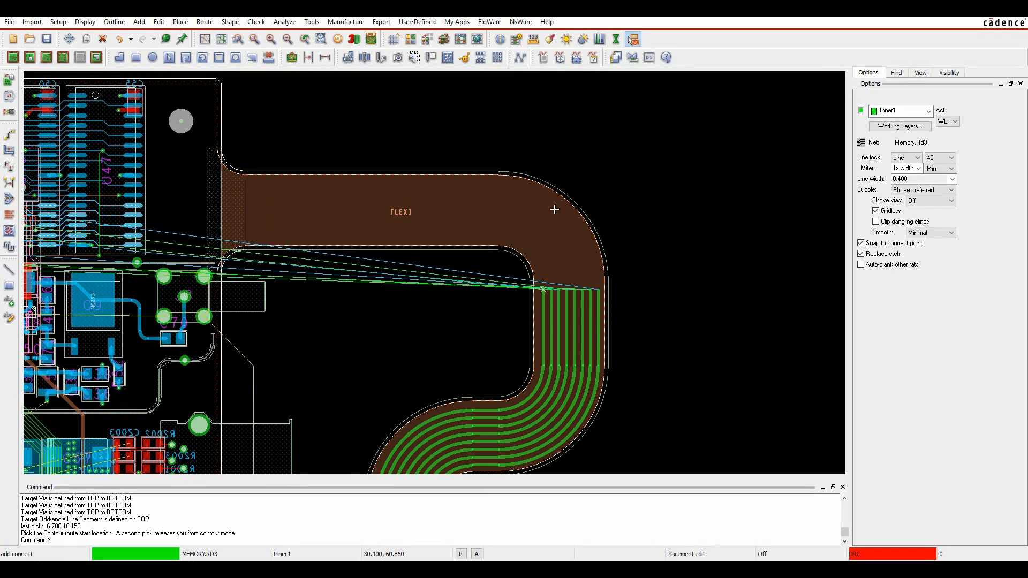
left_click(310, 230)
Extend the eight traces into the rigid area beside U47 and add vias from Inner1 to Top at their ends.
key("Left")
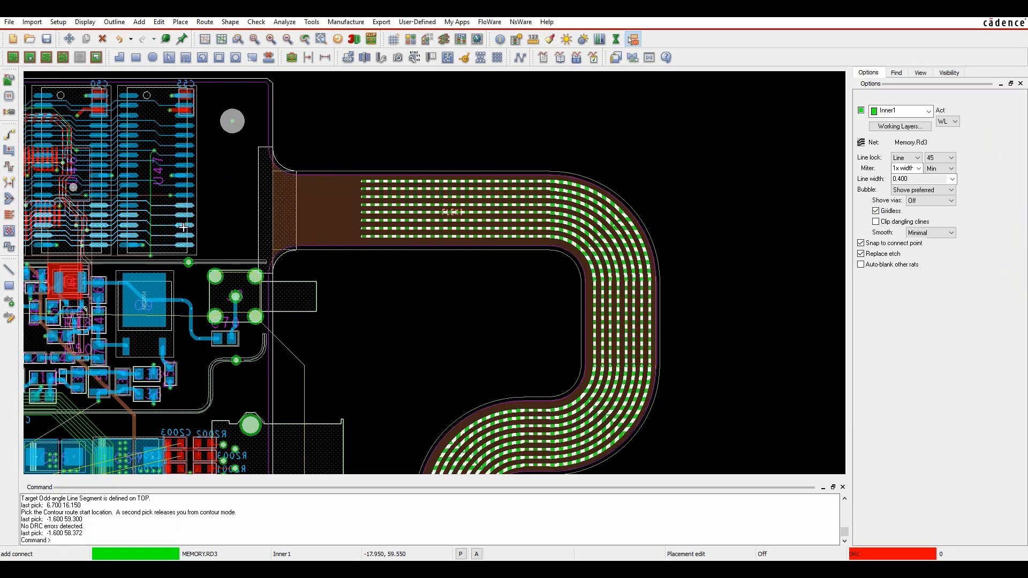
key("Left")
scroll(272, 215, "up", 1)
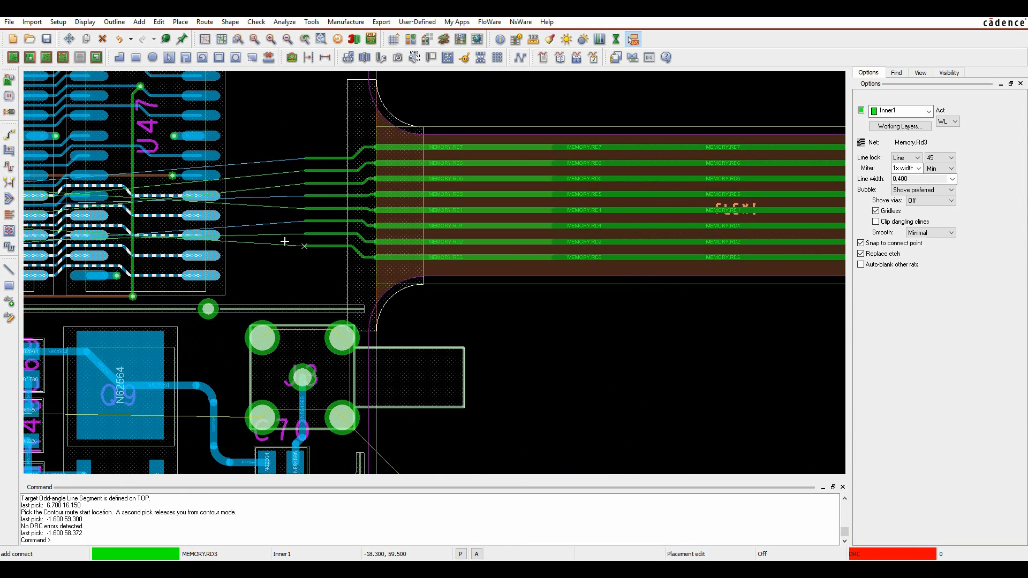
double_click(306, 248)
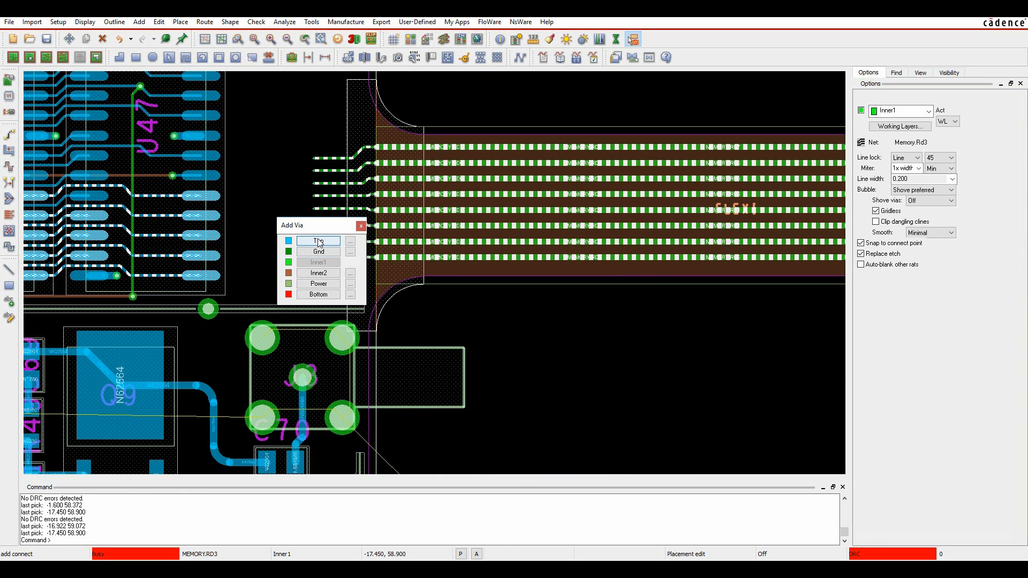
left_click(319, 242)
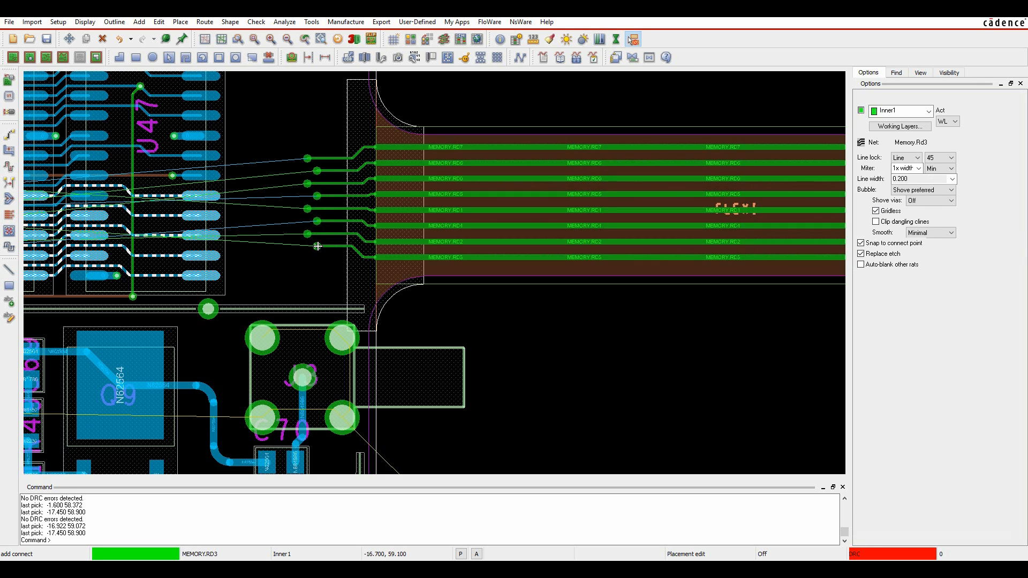
Switch the group route to Single Trace Mode and set the bubble option to Hug only.
right_click(319, 246)
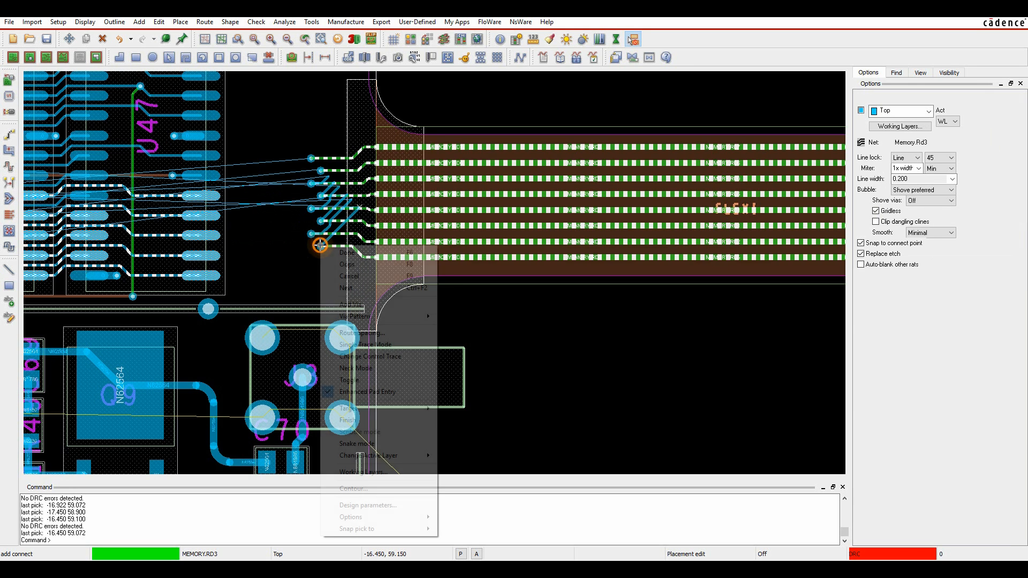
left_click(366, 346)
right_click(308, 260)
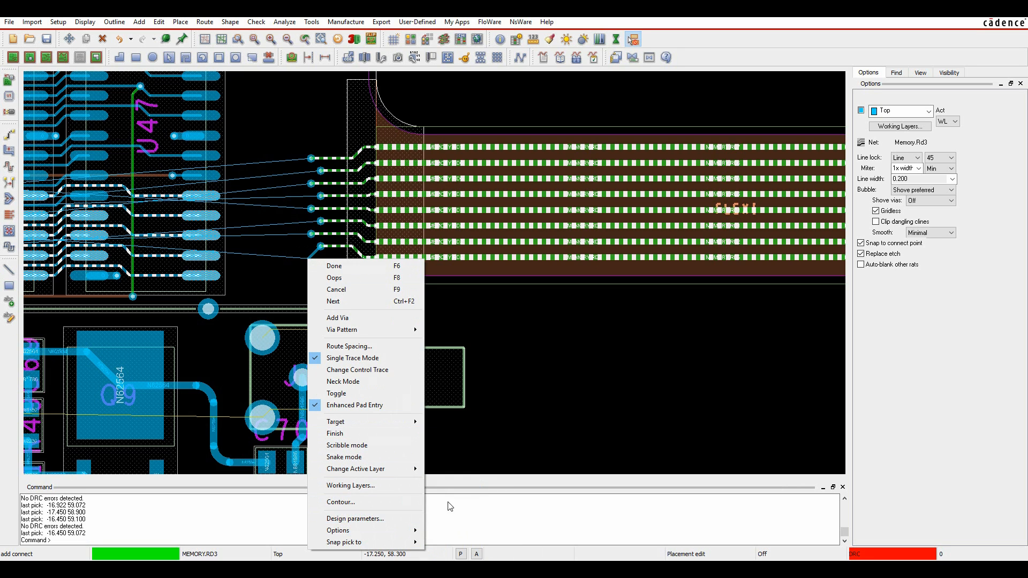
mouse_move(396, 532)
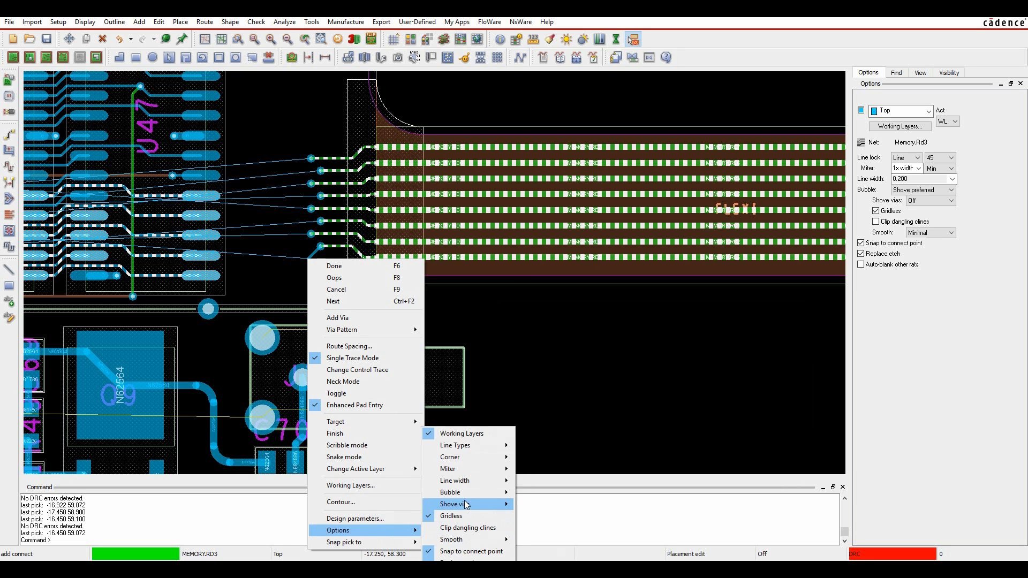
mouse_move(465, 493)
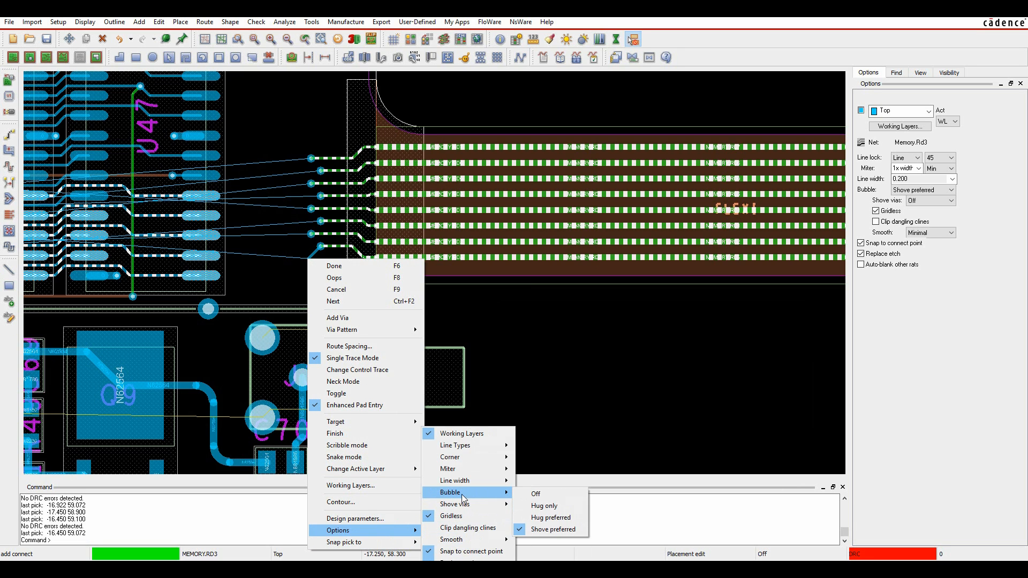
left_click(545, 506)
Route the Memory traces one by one on Top from their vias to the U47 pins, beginning with Rd3 and Rd2, and end routing.
left_click(207, 275)
left_click(311, 234)
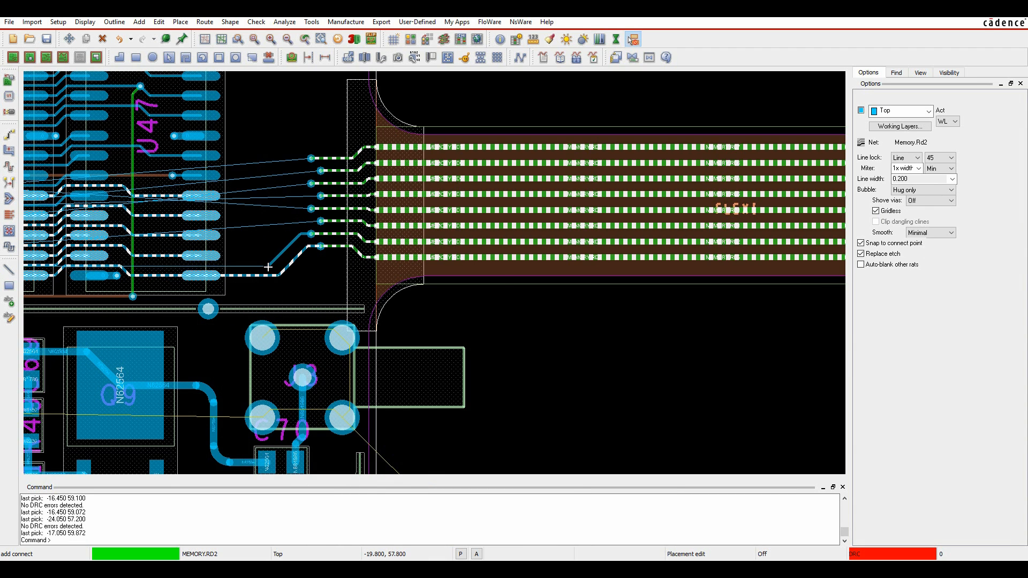
left_click(271, 266)
left_click(105, 261)
left_click(321, 221)
left_click(98, 235)
left_click(311, 208)
left_click(98, 225)
left_click(311, 184)
left_click(97, 215)
left_click(321, 171)
left_click(253, 194)
left_click(193, 199)
right_click(245, 154)
left_click(253, 179)
Start a boundary via array near Q9 and J3 with DRC check enabled, via net 0 and padstack VIA.
scroll(127, 405, "up", 2)
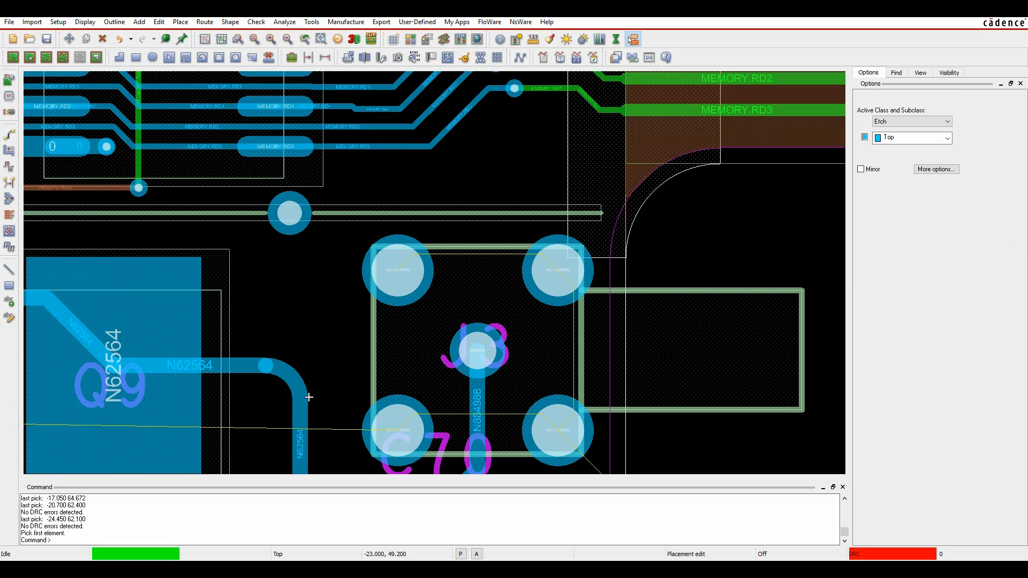
middle_click_drag(332, 357, 356, 264)
scroll(357, 258, "down", 2)
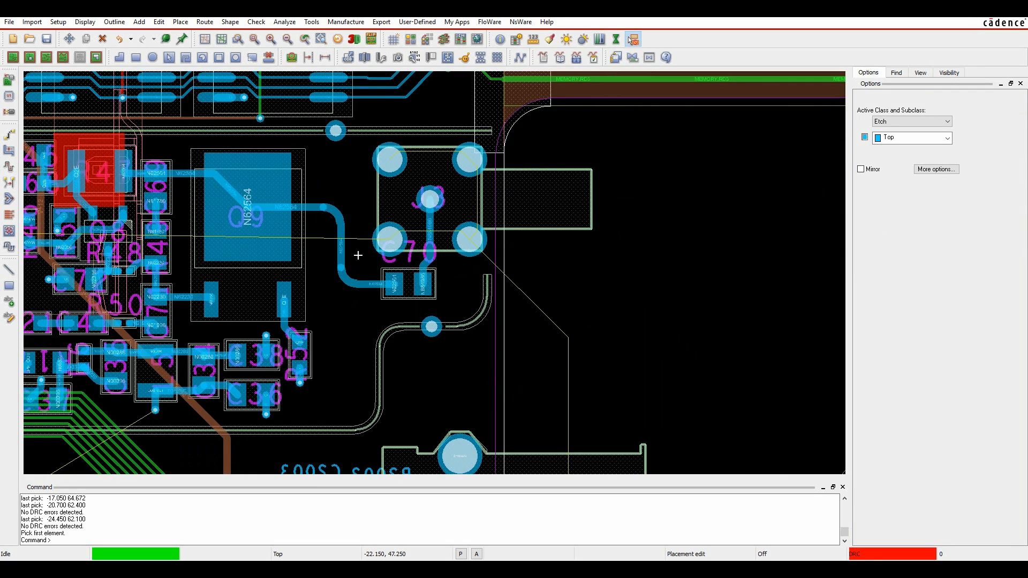
middle_click_drag(601, 246, 642, 277)
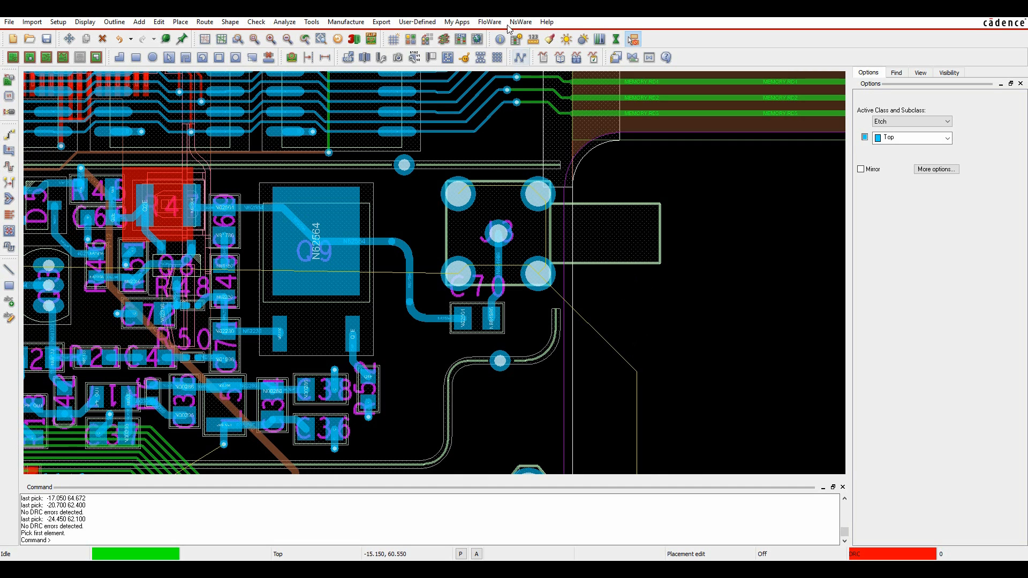
left_click(179, 22)
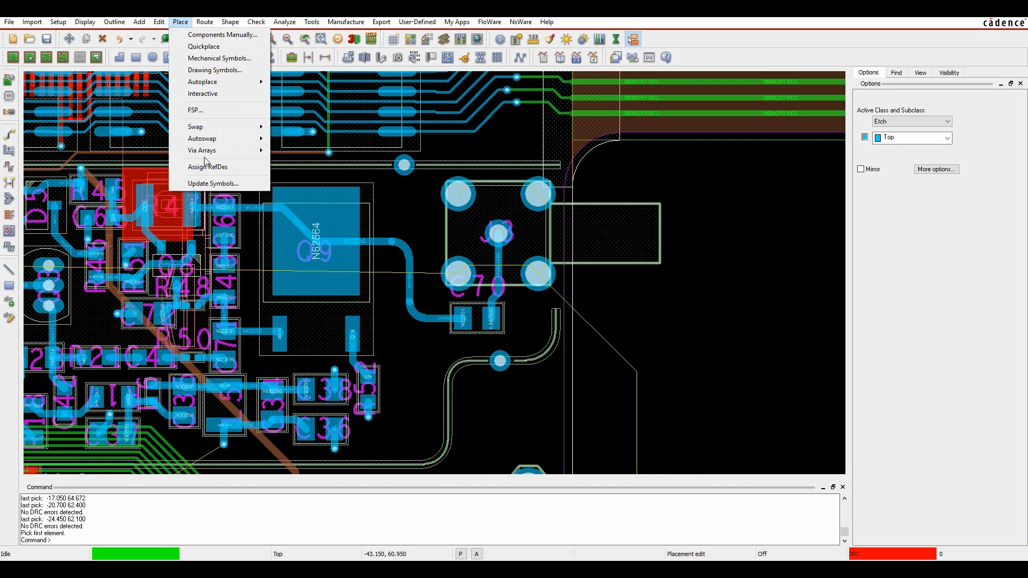
mouse_move(208, 150)
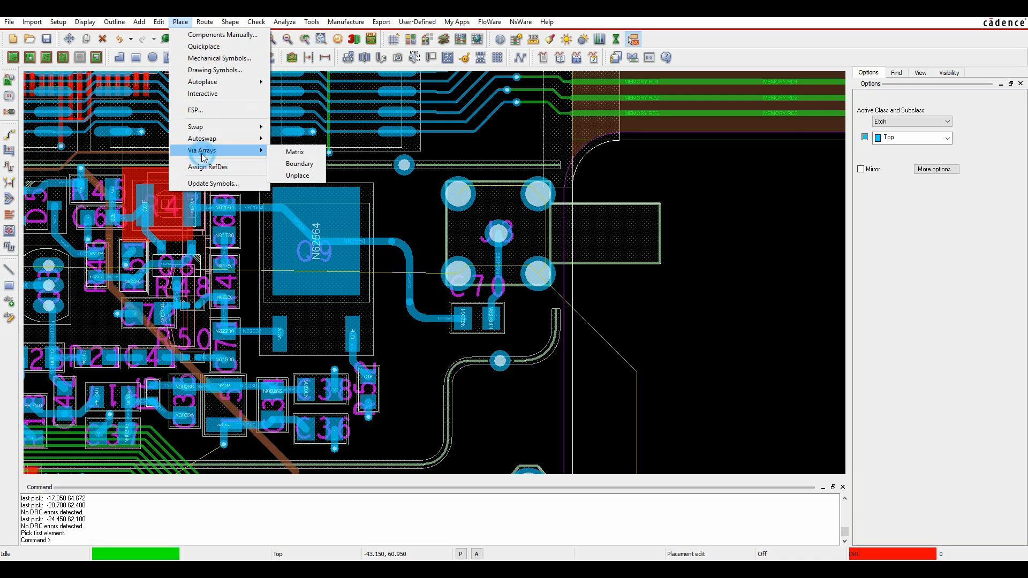
left_click(299, 163)
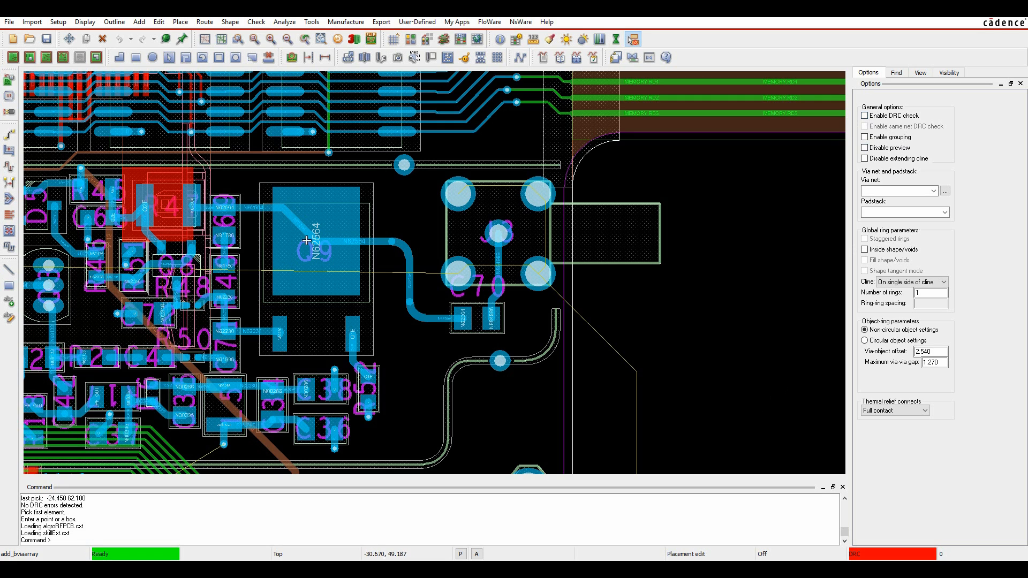
left_click(866, 117)
left_click(934, 190)
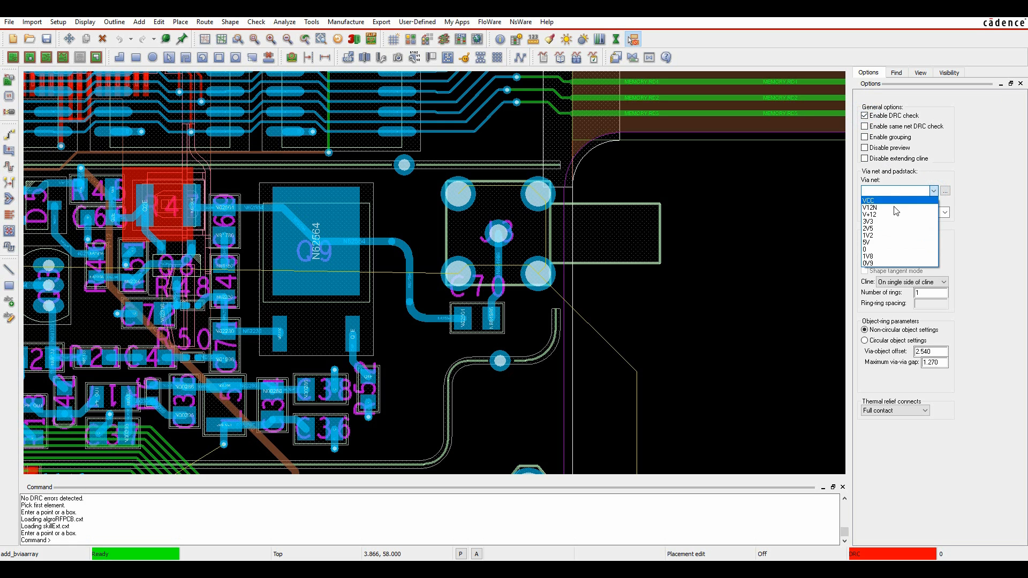
left_click(893, 249)
left_click(945, 213)
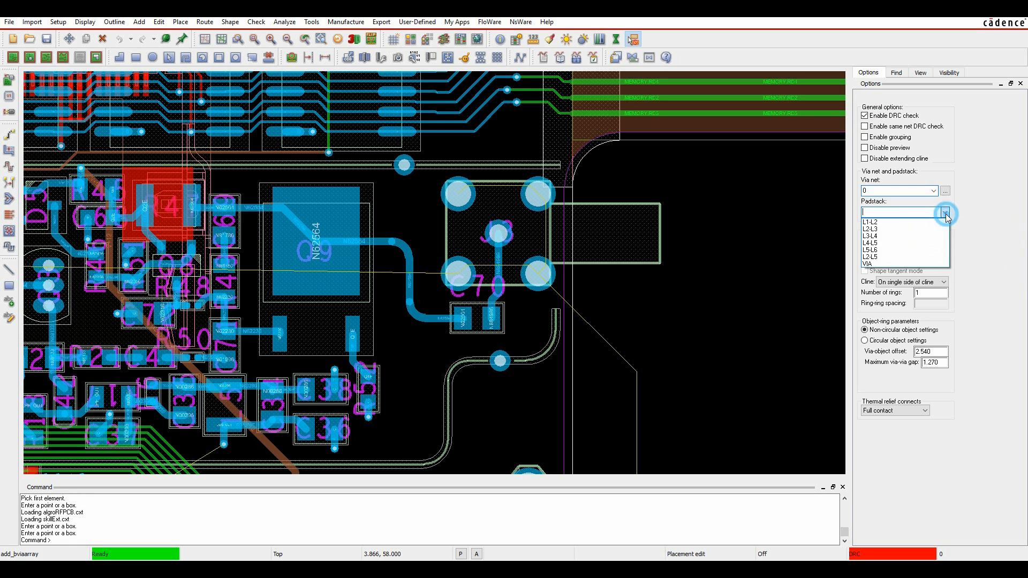
left_click(879, 265)
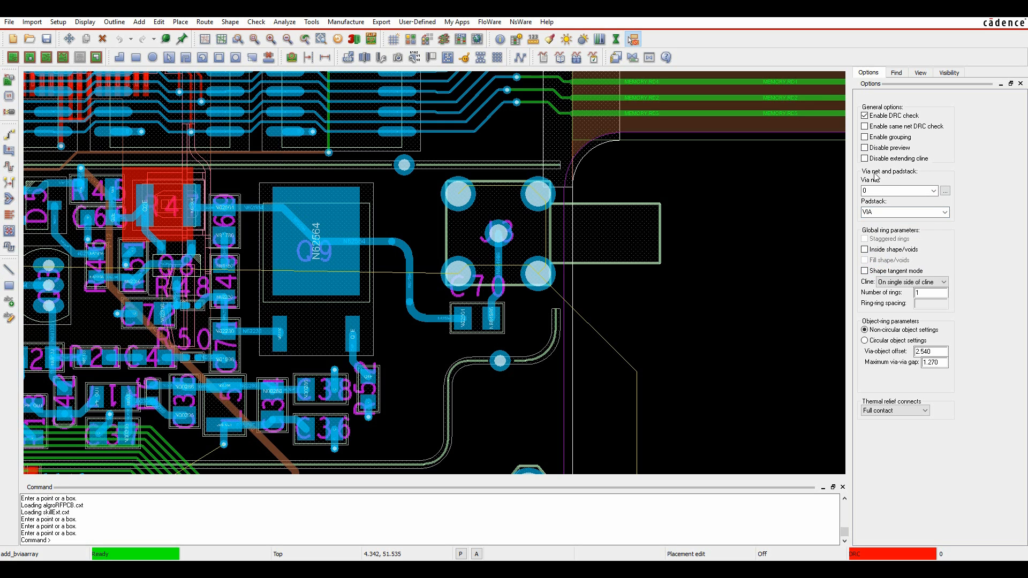
Set the array to both sides of the cline with via-object offset and maximum via-via gap of 1.000, and select the N62564 trace.
left_click(911, 282)
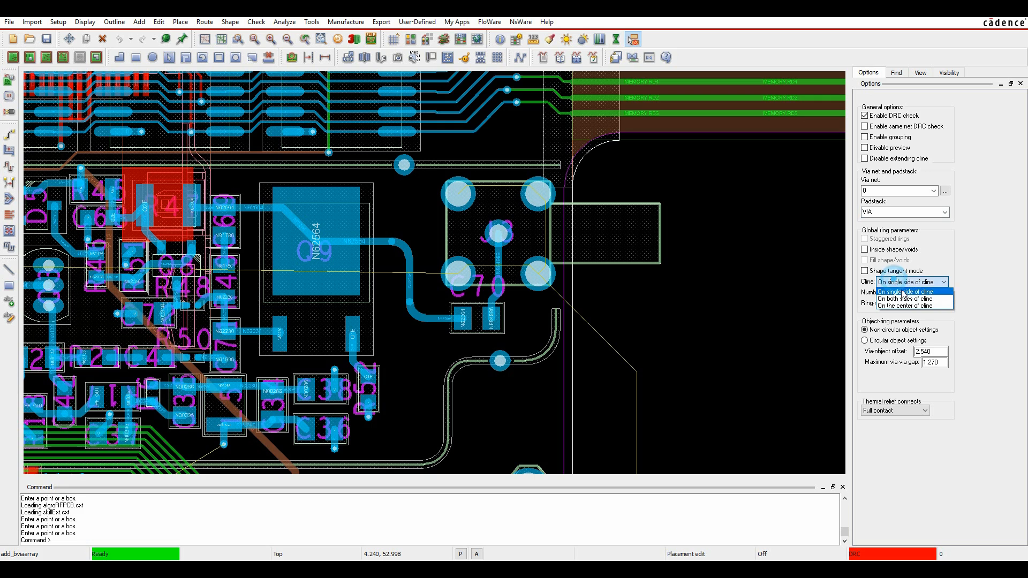
left_click(911, 299)
double_click(931, 352)
type("1.000")
key("Tab")
type("1.000")
key("Return")
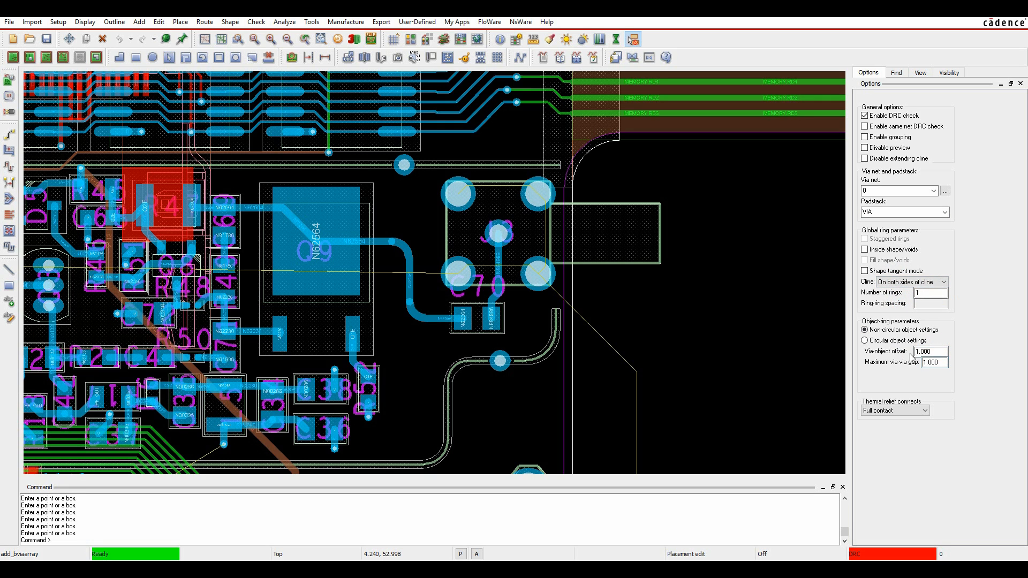
left_click(401, 245)
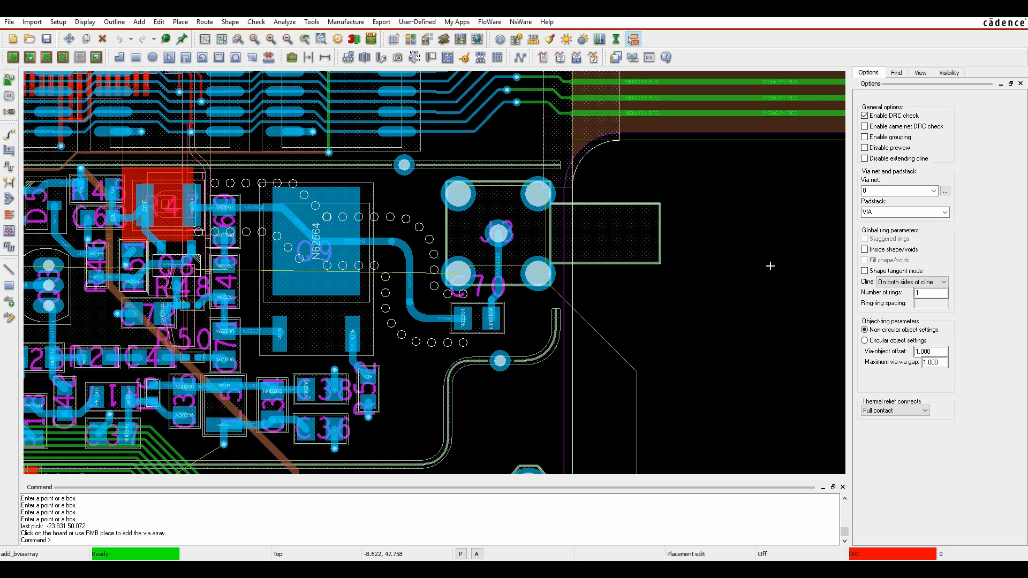
Set the via-object offset to 0.600 and the maximum via-via gap to 0.700.
double_click(940, 354)
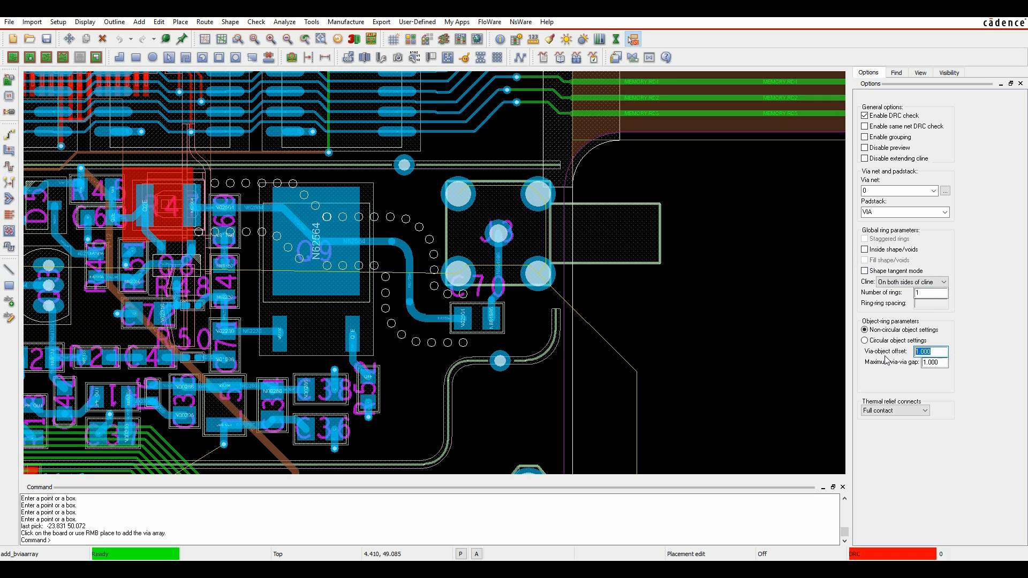
key("Tab")
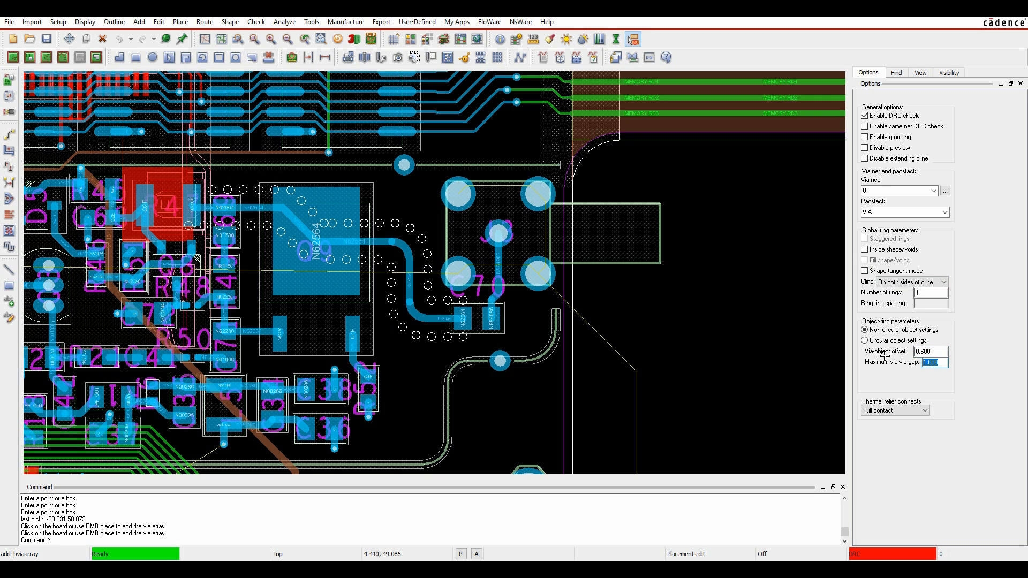
type(".7")
key("Tab")
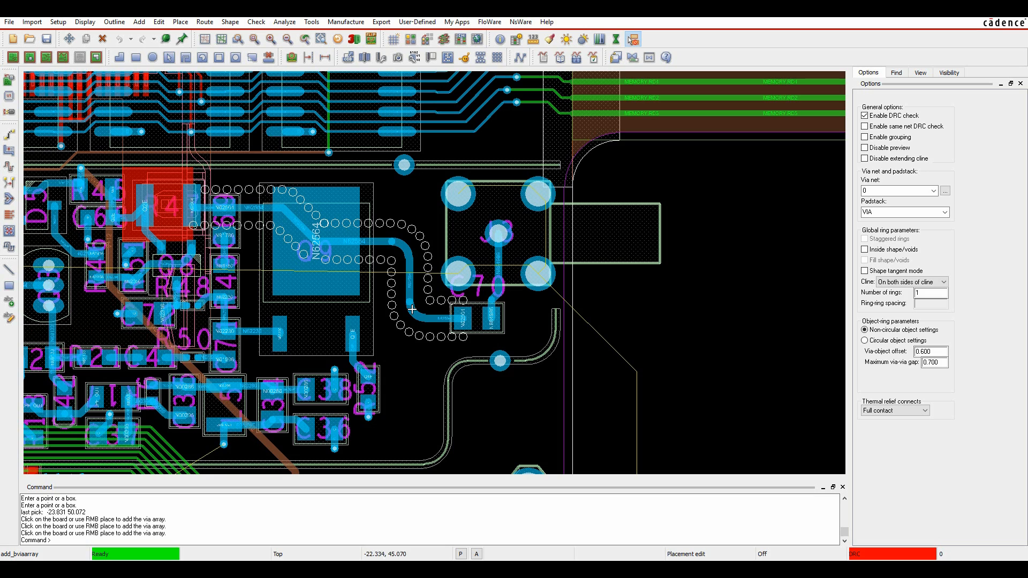
Set the via array to 2 rings with a ring-ring spacing of 0.7.
left_click(910, 283)
left_click(986, 289)
double_click(932, 293)
type("2")
key("Tab")
double_click(935, 304)
type(".")
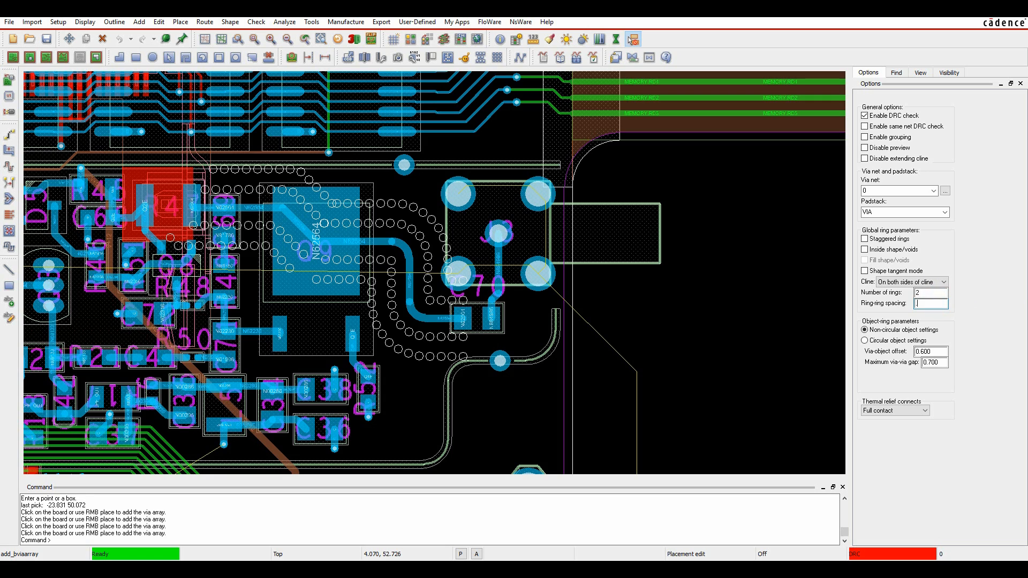
type("7")
key("Return")
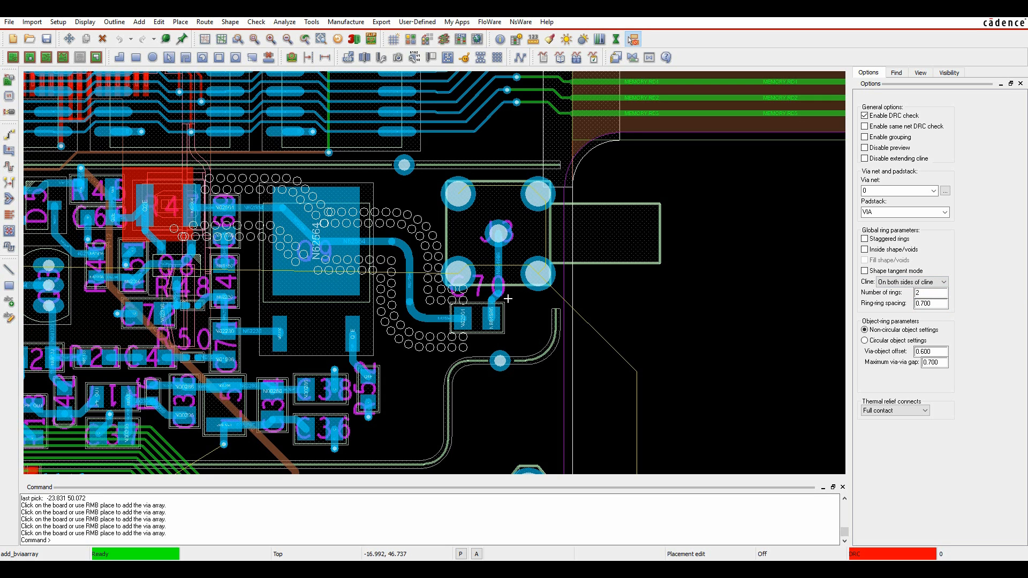
Place the two-ring via array along the N62564 trace and end the command.
right_click(411, 193)
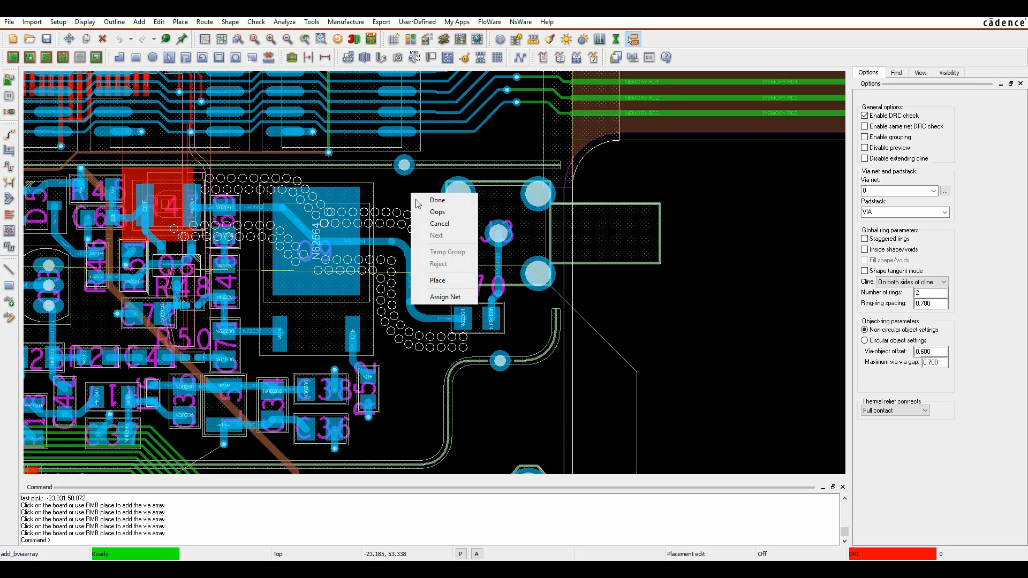
left_click(436, 281)
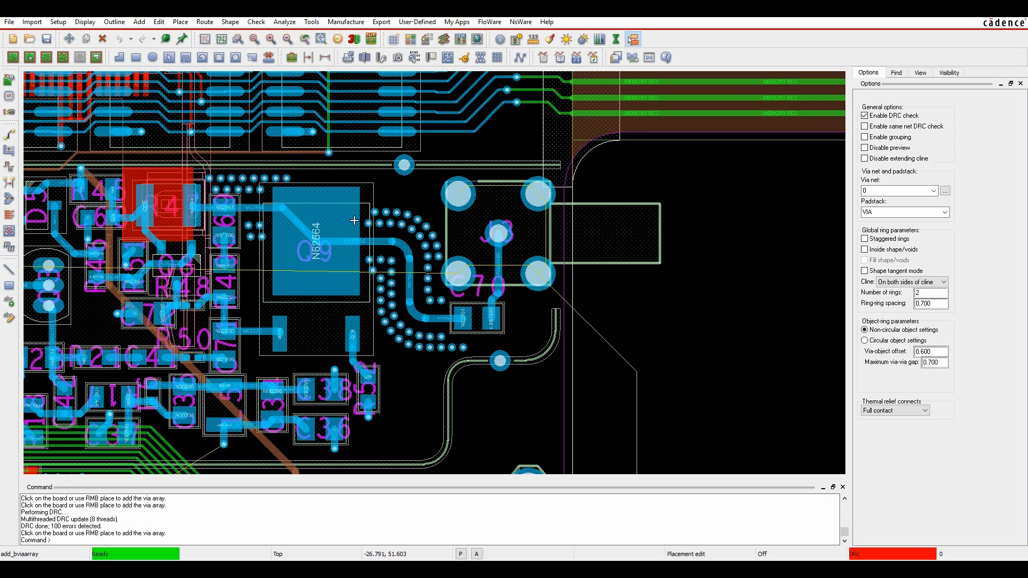
right_click(521, 402)
left_click(534, 409)
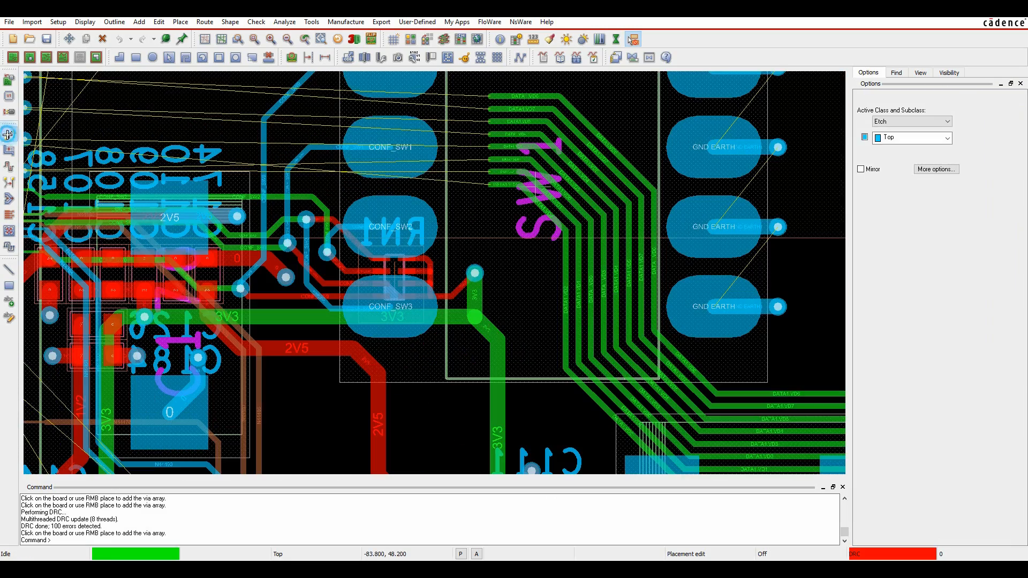
Route DATA1.VD2 on Inner1 from the lowest open bus trace end beside SW1 to its fanout via in the BGA.
left_click(9, 135)
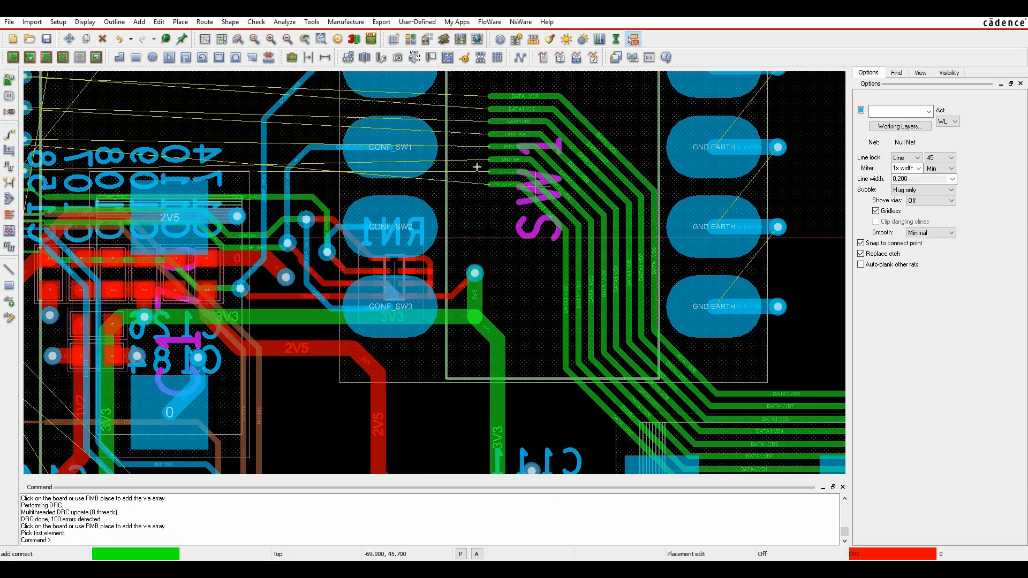
left_click(489, 186)
key("Left")
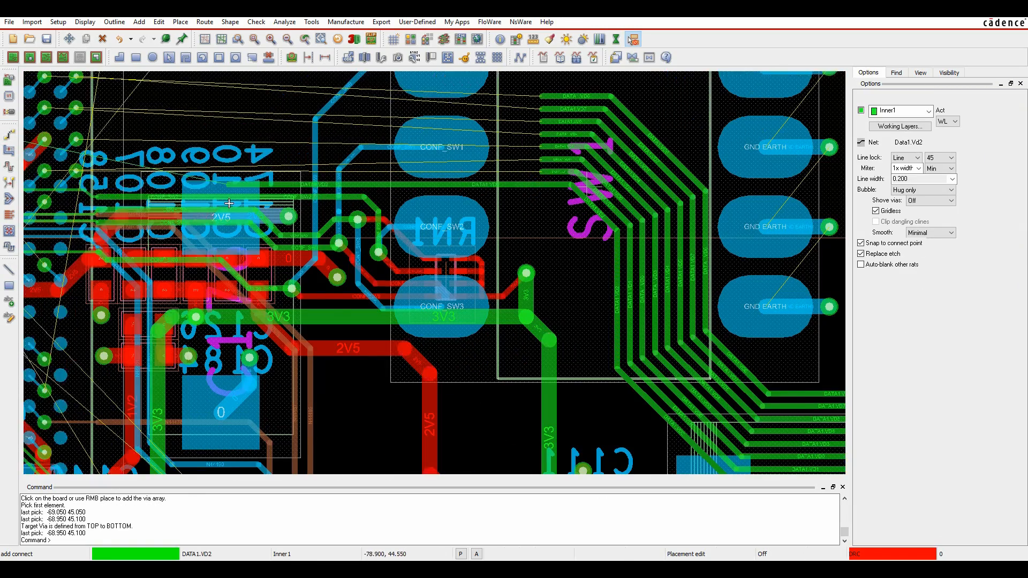
key("Left")
key("Left")
key("Left")
scroll(383, 124, "up", 2)
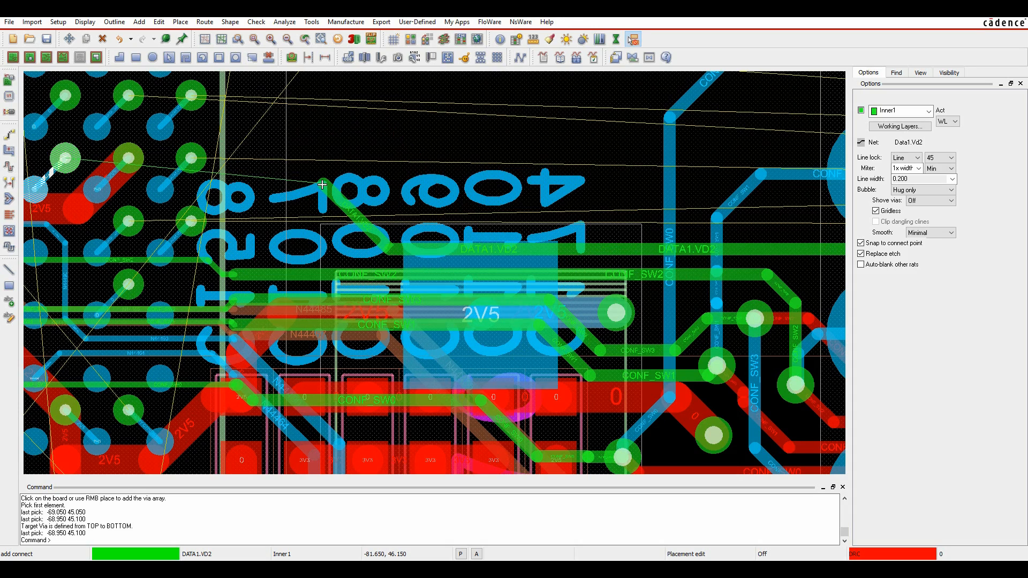
key("Left")
key("Left")
key("Left")
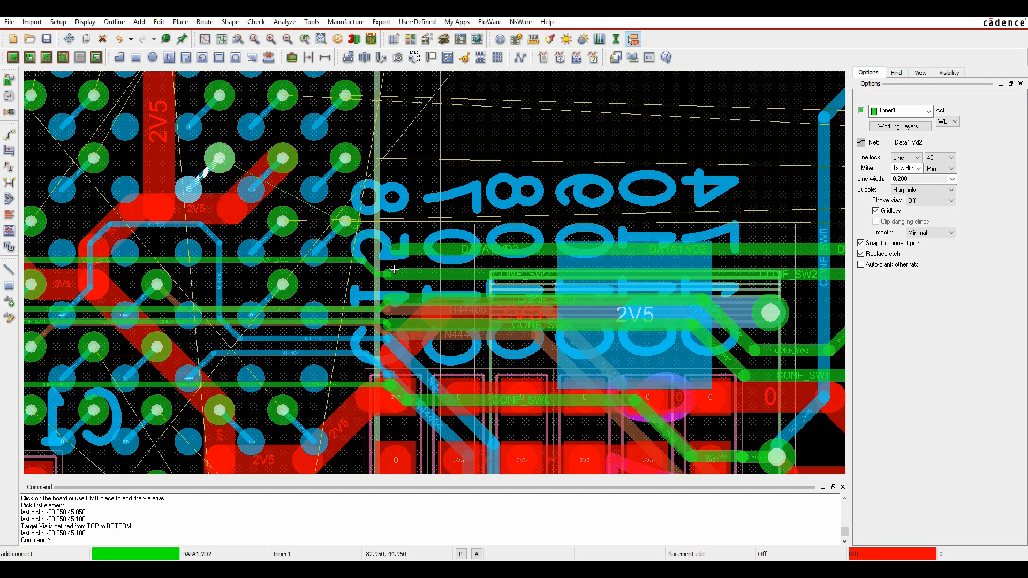
left_click(220, 233)
left_click(220, 160)
Route the next three DATA1 bus traces together on Inner1 toward the BGA, using Finish to complete them to their vias.
scroll(724, 162, "down", 2)
middle_click_drag(790, 181, 282, 268)
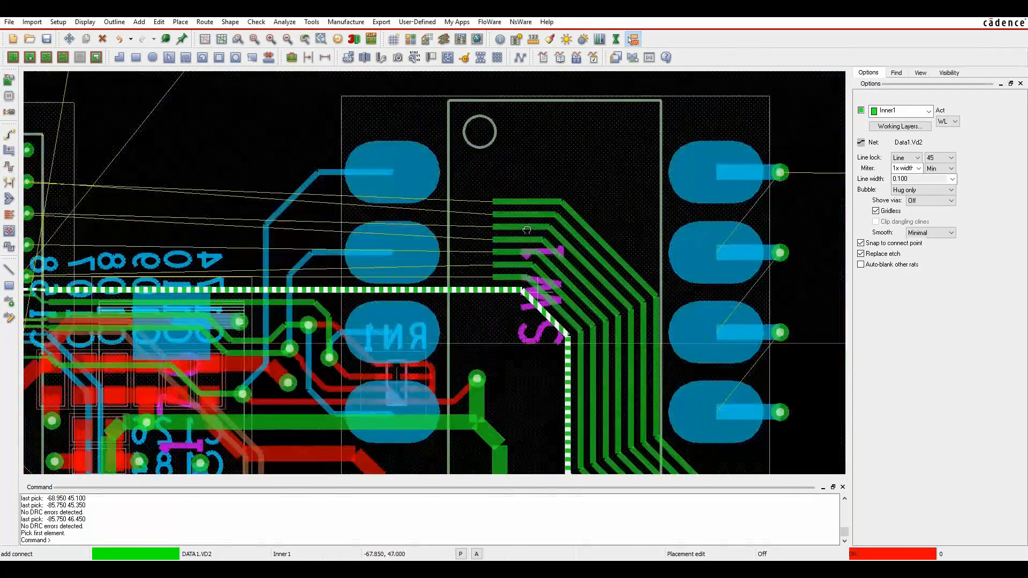
left_click_drag(481, 282, 504, 247)
key("Left")
key("Left")
key("Left")
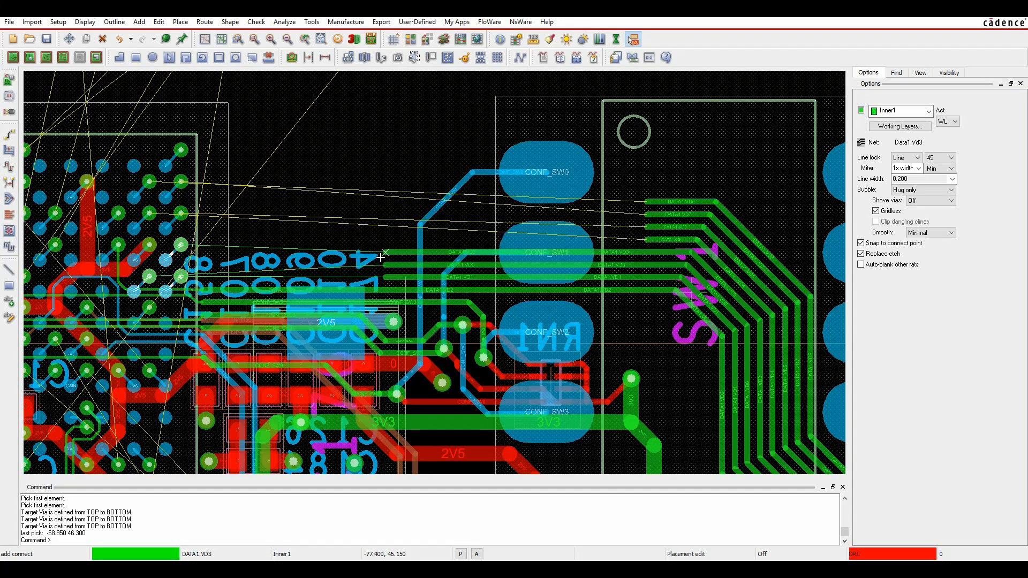
right_click(381, 257)
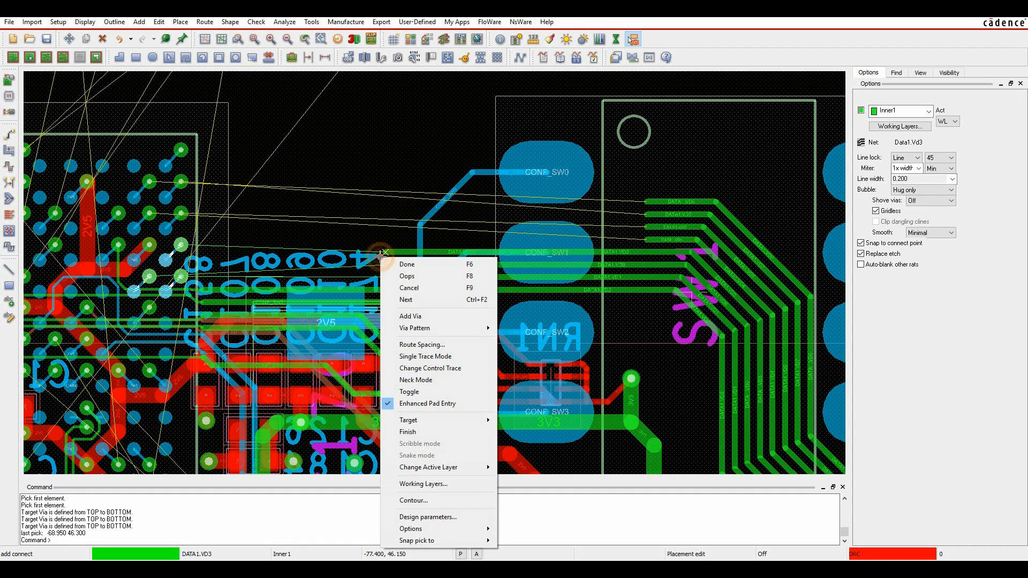
left_click(410, 432)
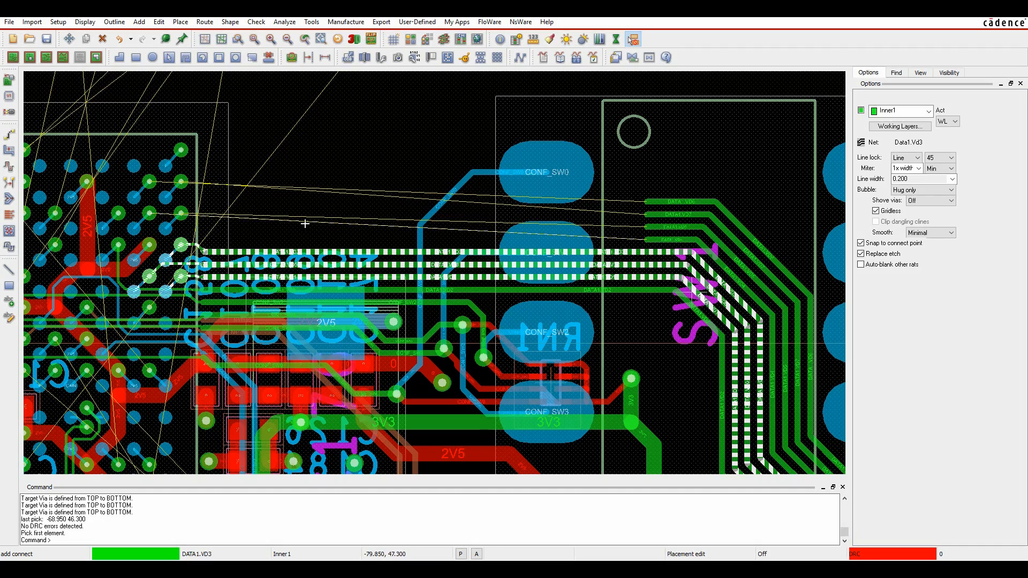
Start routing the DIFF1 differential pair on Top from its DIFF1+ and DIFF1- pins and switch to scribble mode.
middle_click_drag(224, 247, 615, 251)
middle_click_drag(215, 250, 558, 264)
mouse_move(234, 274)
middle_mouse_down()
mouse_move(665, 386)
mouse_move(680, 364)
middle_mouse_up()
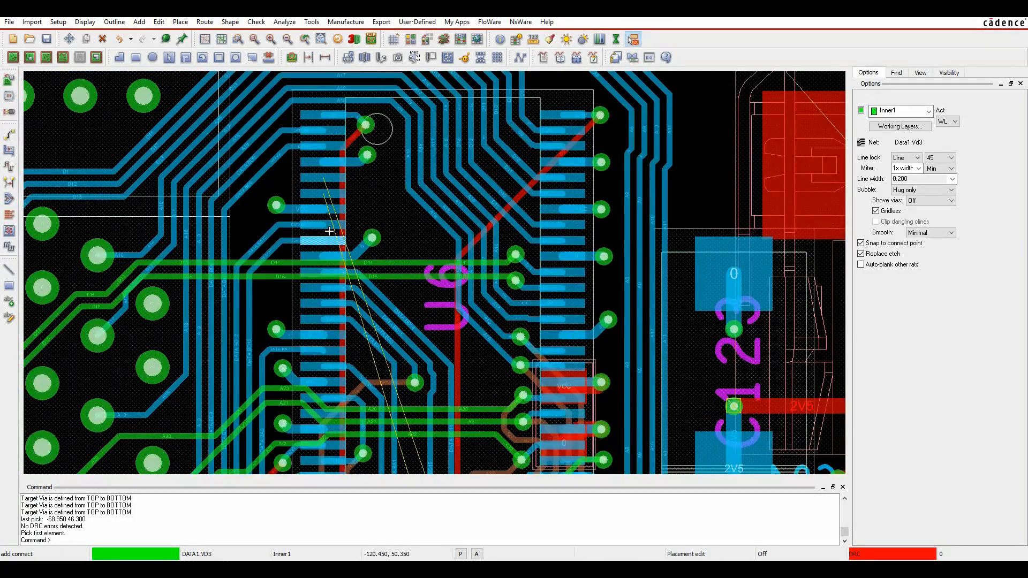
scroll(334, 220, "up", 1)
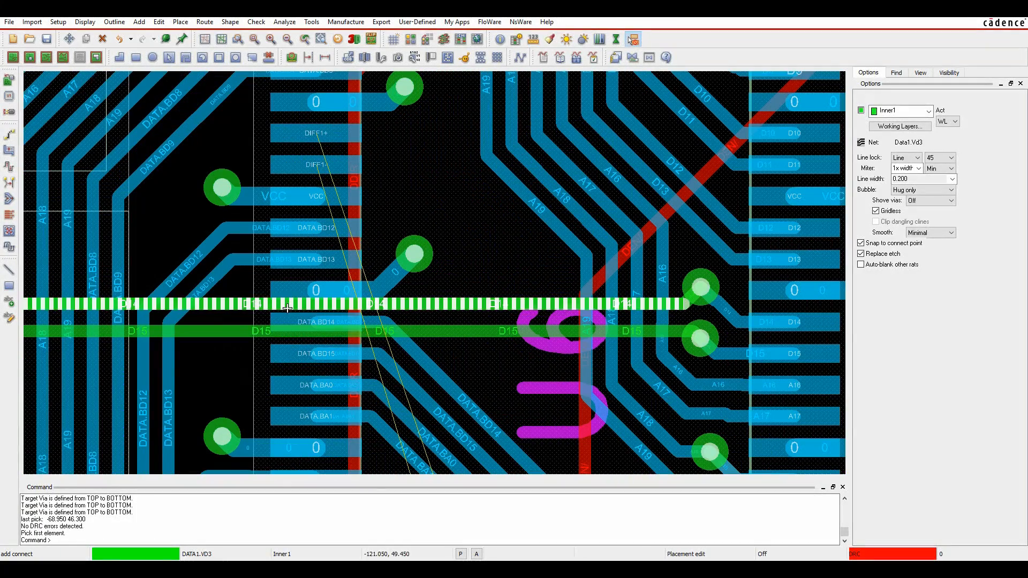
left_click(315, 135)
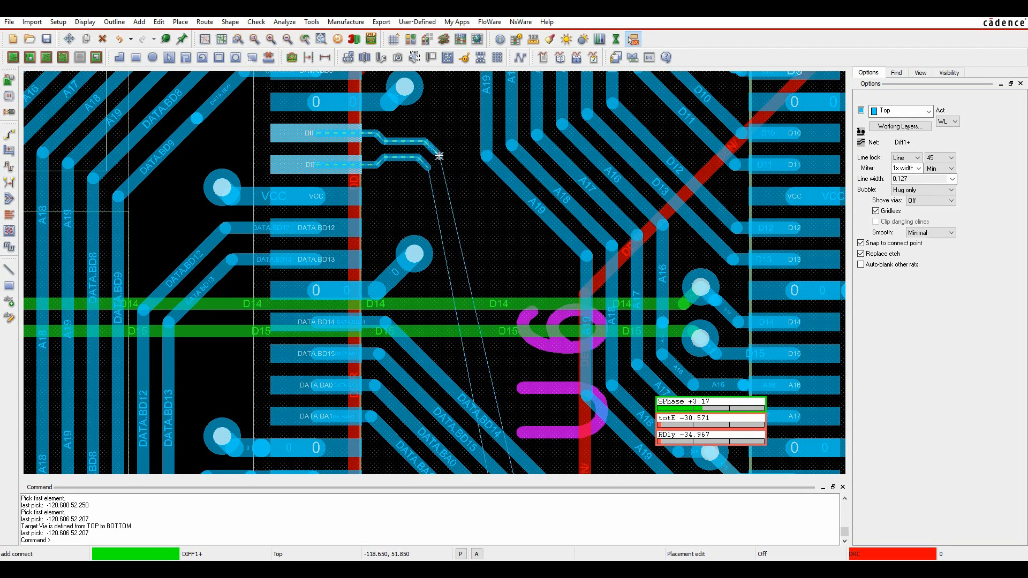
right_click(416, 144)
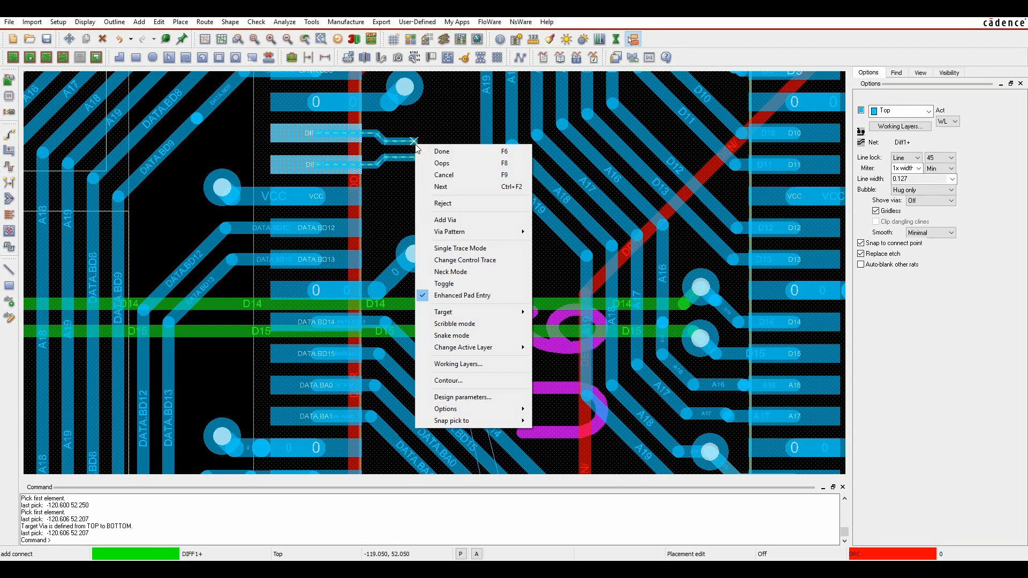
left_click(468, 324)
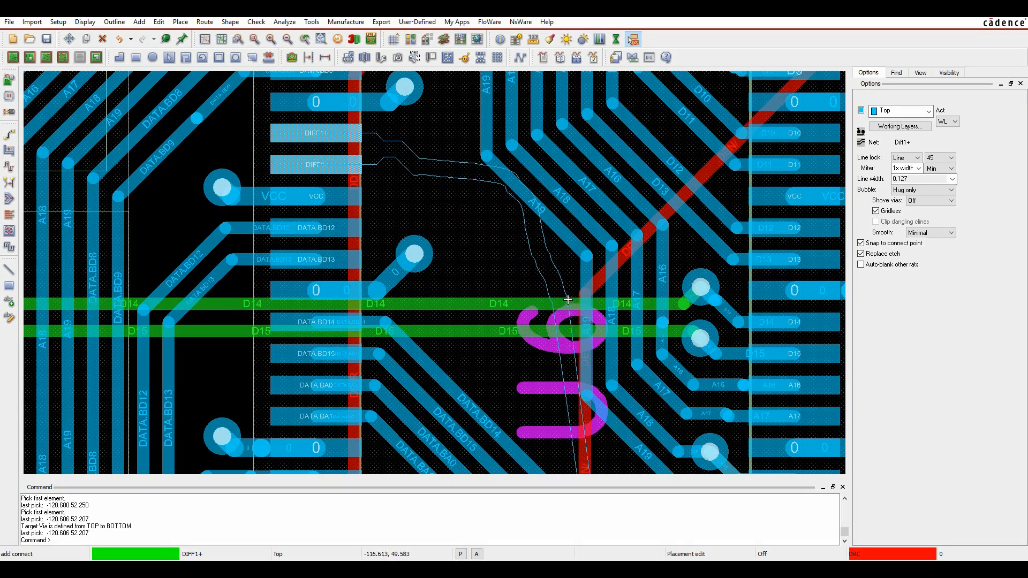
Scribble the DIFF1 pair's path between the existing traces to its two vias near C46 and end routing.
scroll(568, 316, "down", 4)
middle_click_drag(529, 287, 439, 303)
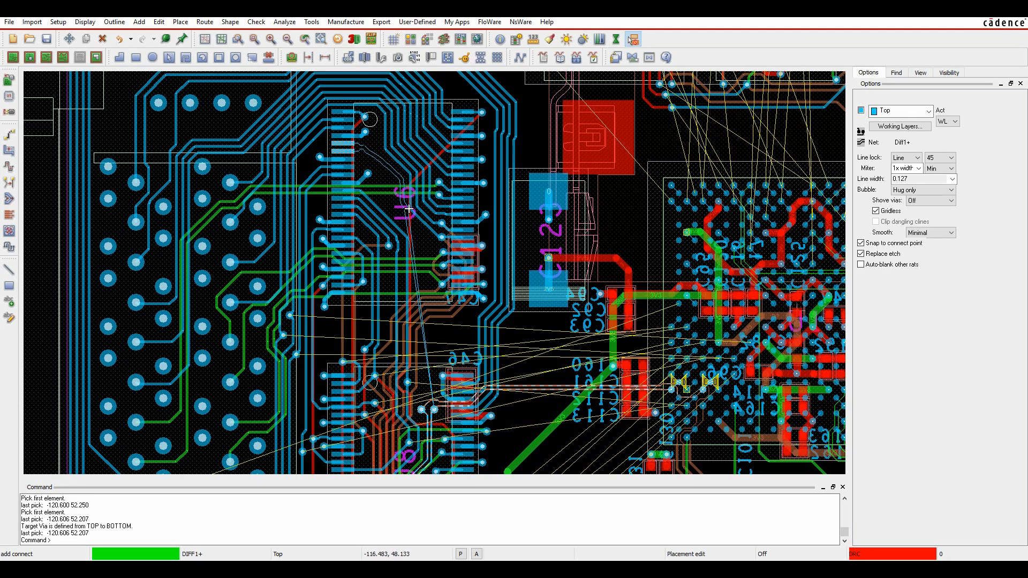
double_click(430, 399)
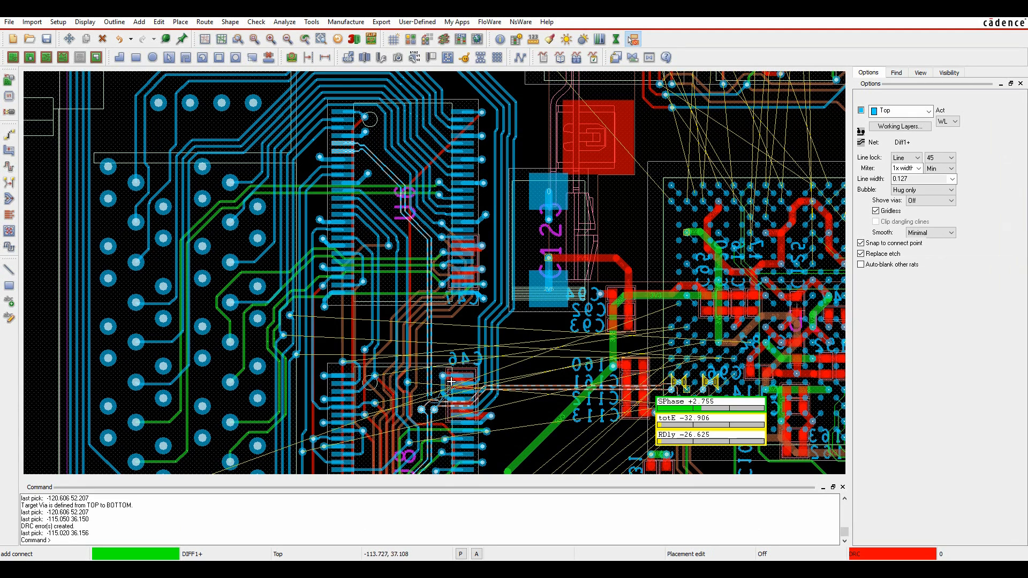
double_click(426, 410)
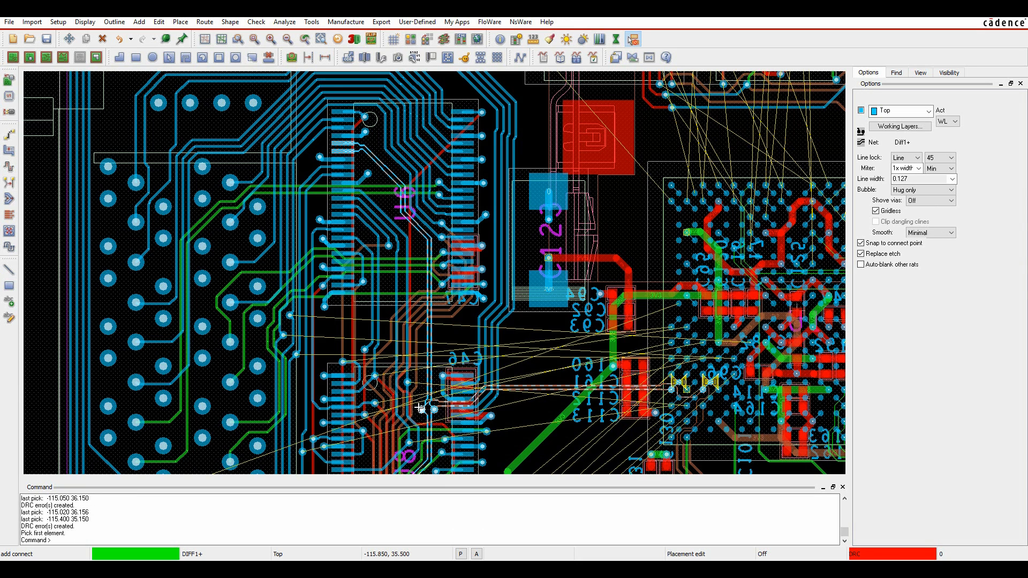
right_click(450, 329)
left_click(462, 335)
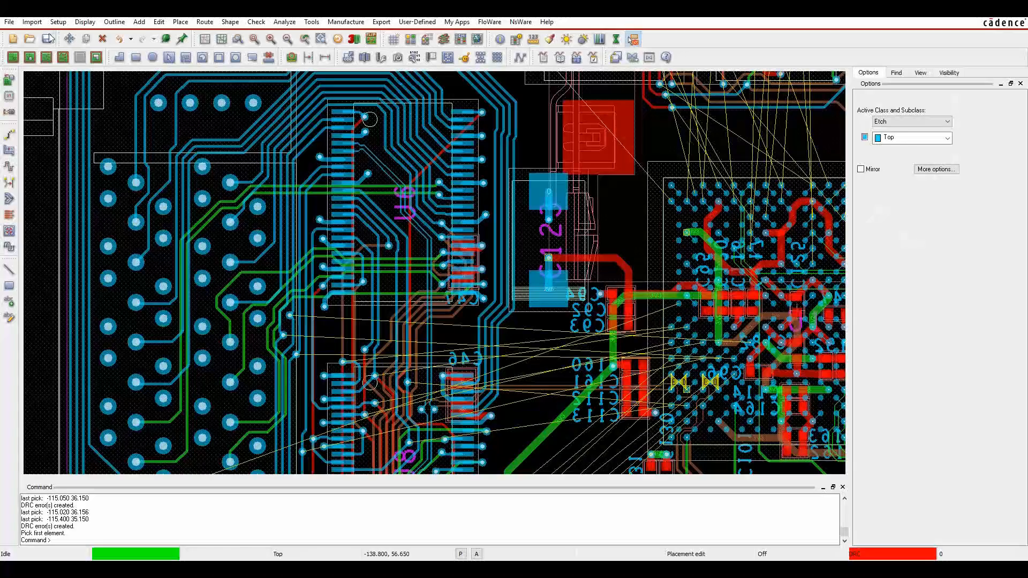
Switch to etch editing and add accordion delay tuning with FullArc corners to the DIFF1 pair on Top above C46.
left_click(46, 58)
scroll(444, 300, "up", 3)
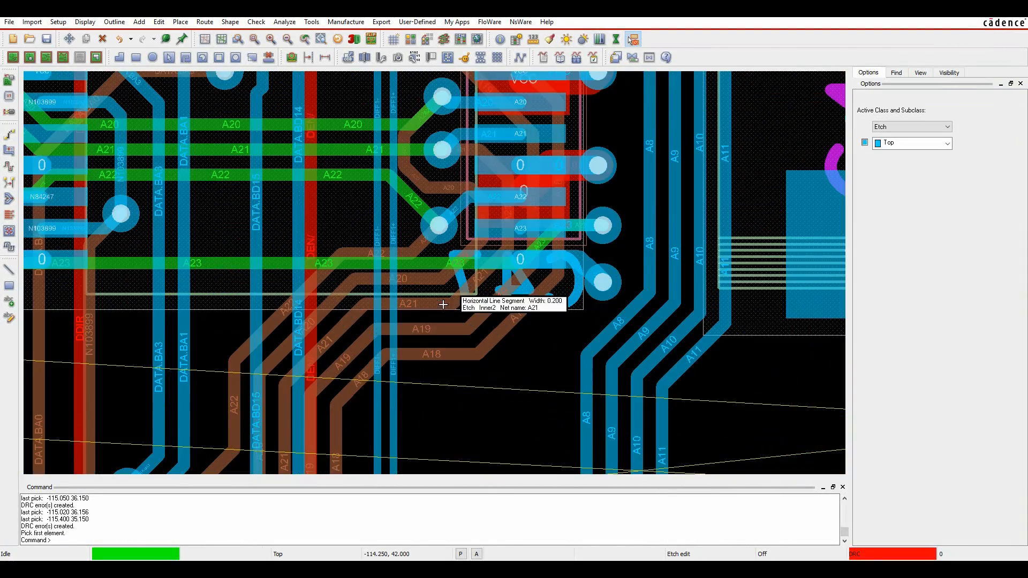
scroll(203, 110, "down", 3)
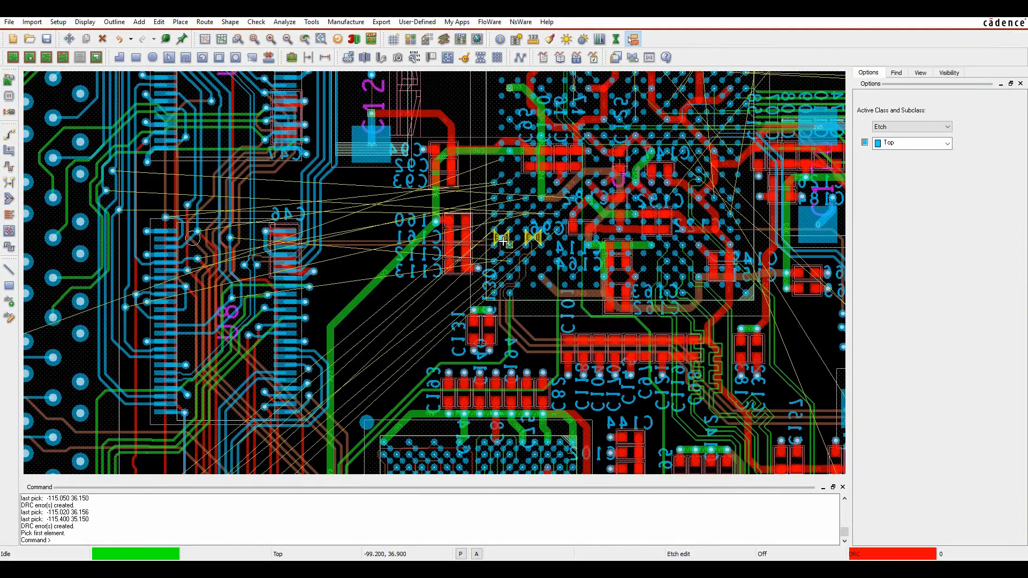
scroll(328, 230, "up", 3)
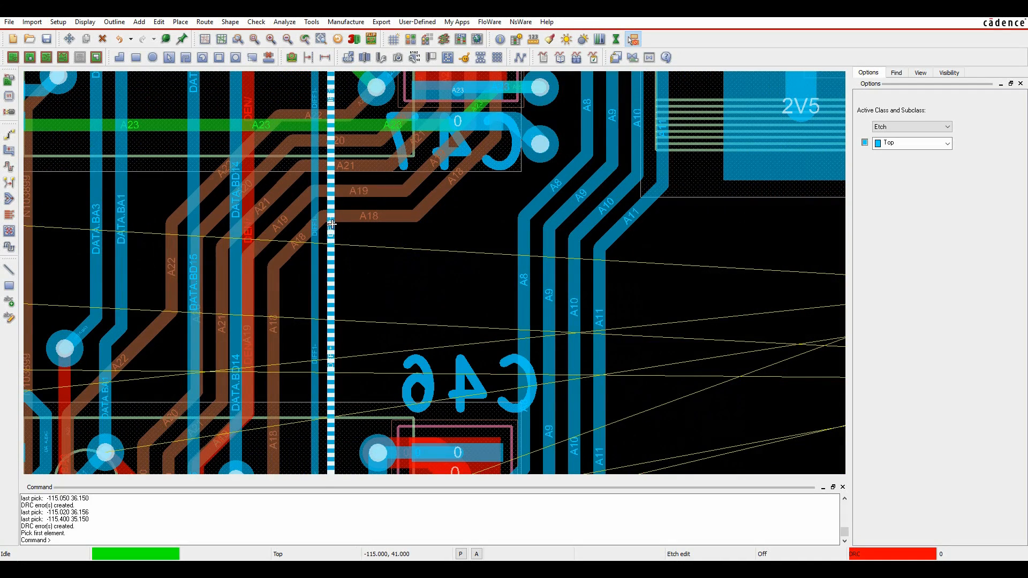
right_click(315, 149)
left_click(344, 198)
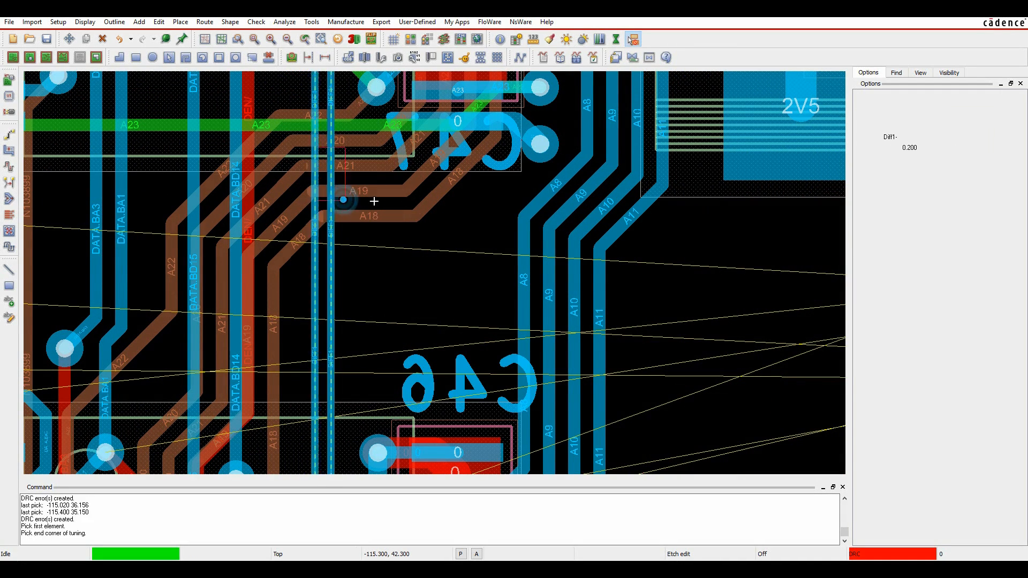
left_click(926, 223)
left_click(908, 246)
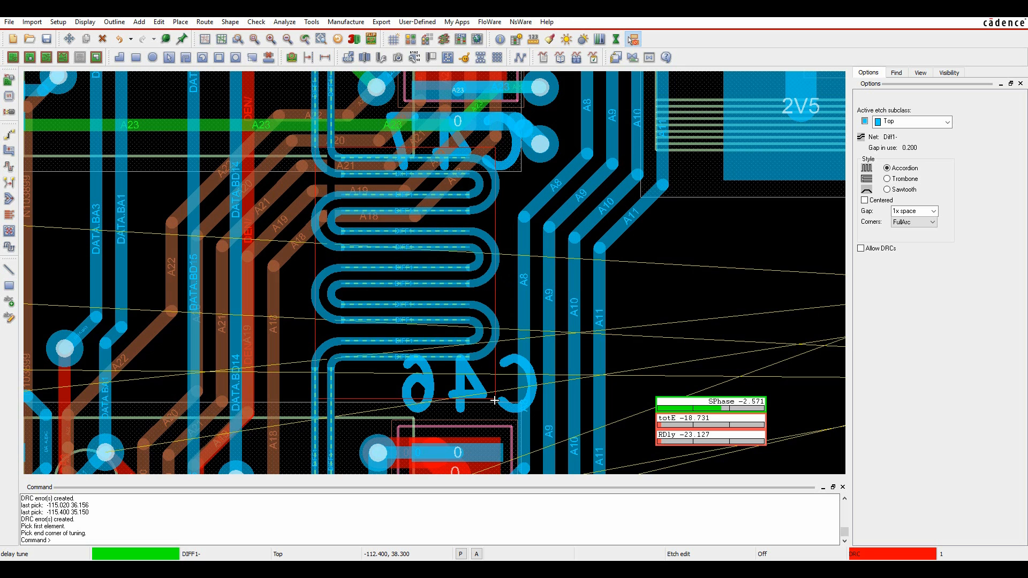
left_click(495, 399)
Add accordion delay tuning to the Inner2 section of the DIFF1 pair between the A11 trace and C160.
middle_click_drag(660, 328, 459, 234)
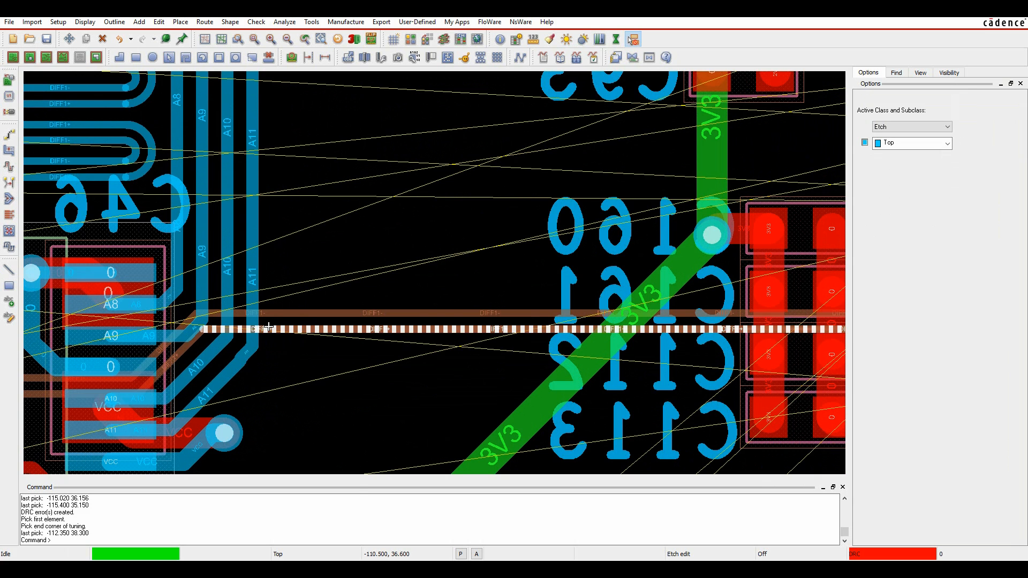
right_click(268, 327)
left_click(310, 356)
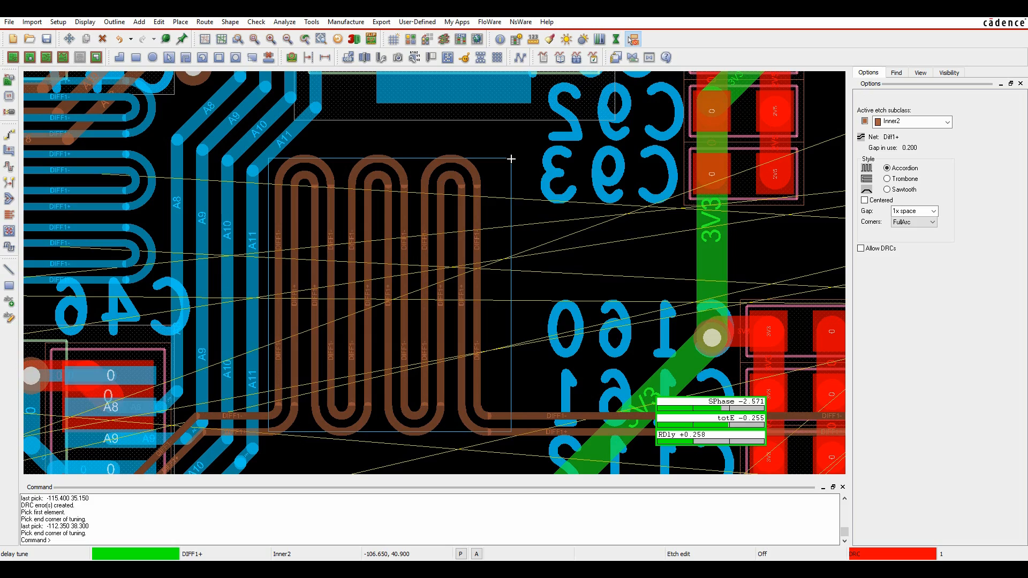
left_click(512, 159)
Start routing the DATA.BD0 net from the via beside its pad and change the active layer to Inner1.
scroll(509, 164, "down", 2)
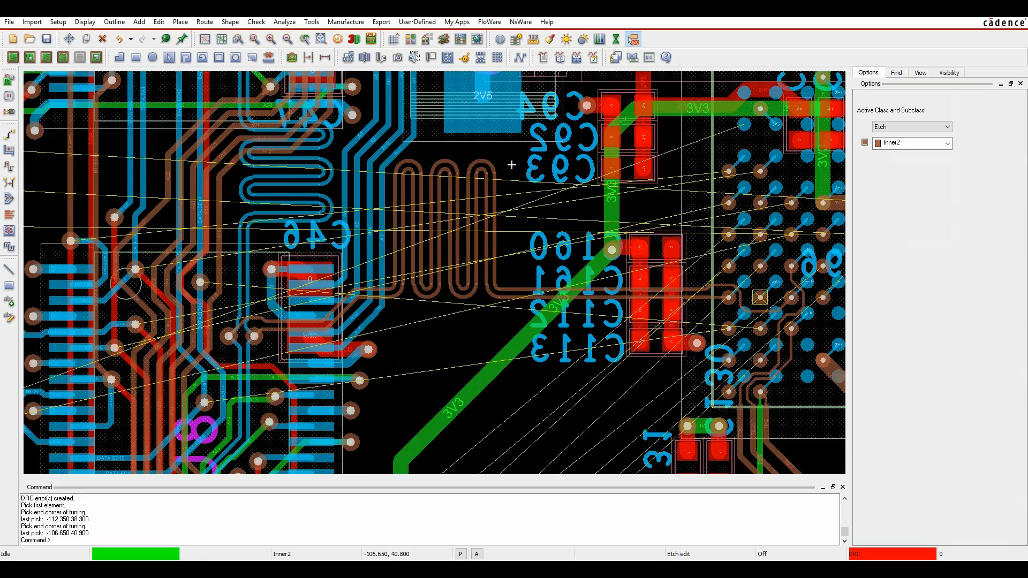
middle_click_drag(402, 374, 494, 117)
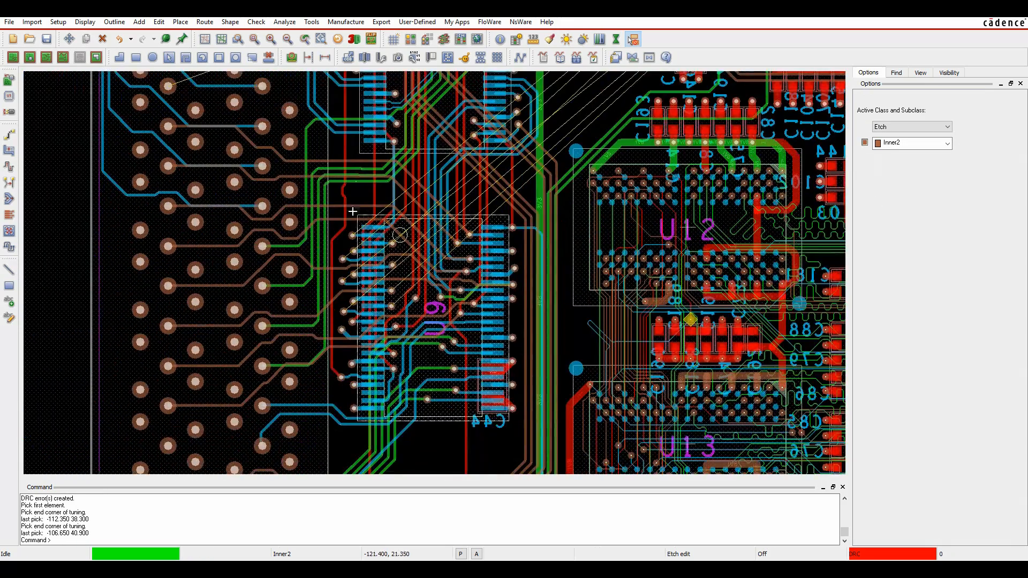
scroll(370, 206, "up", 1)
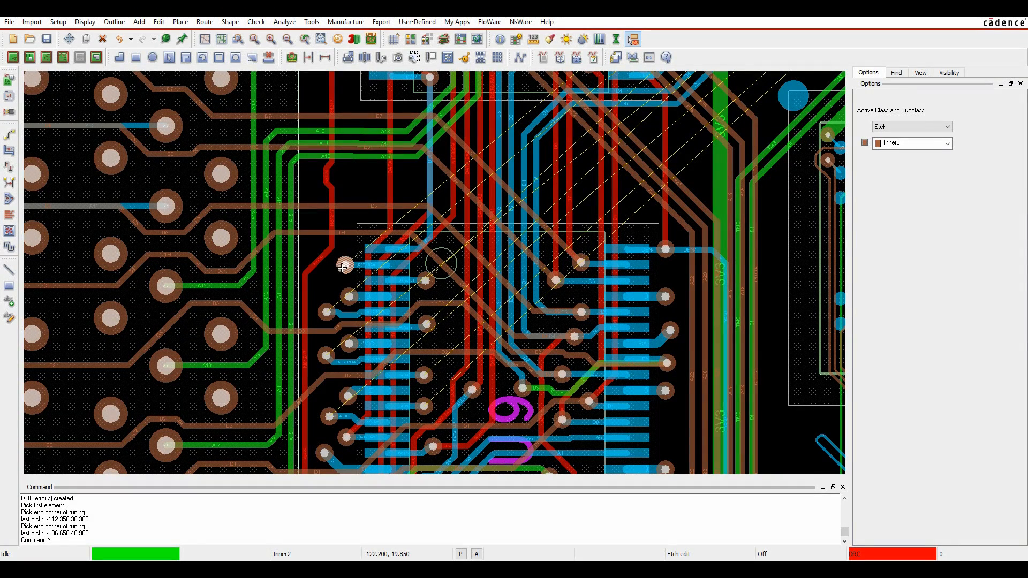
left_click(9, 136)
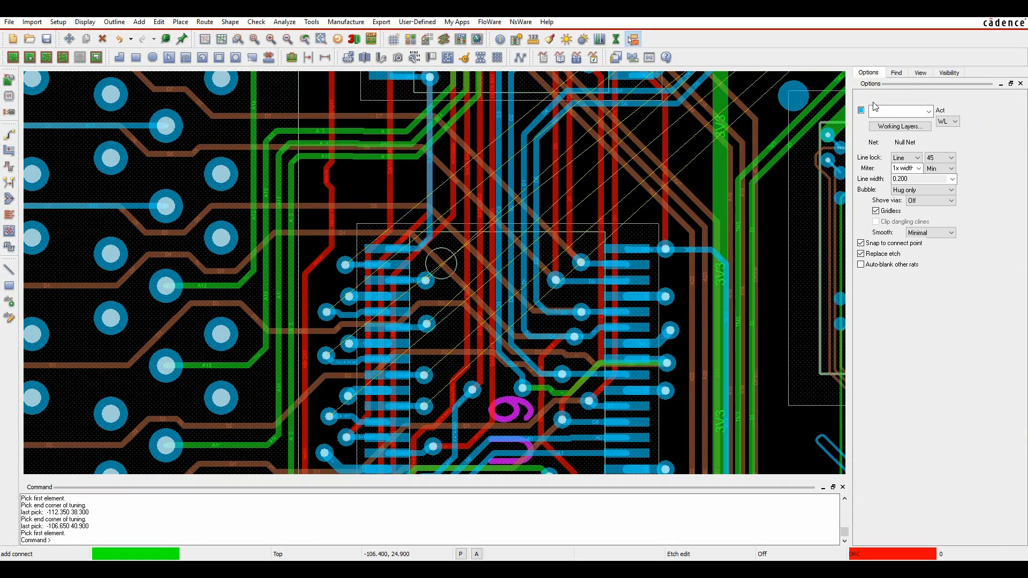
left_click(346, 264)
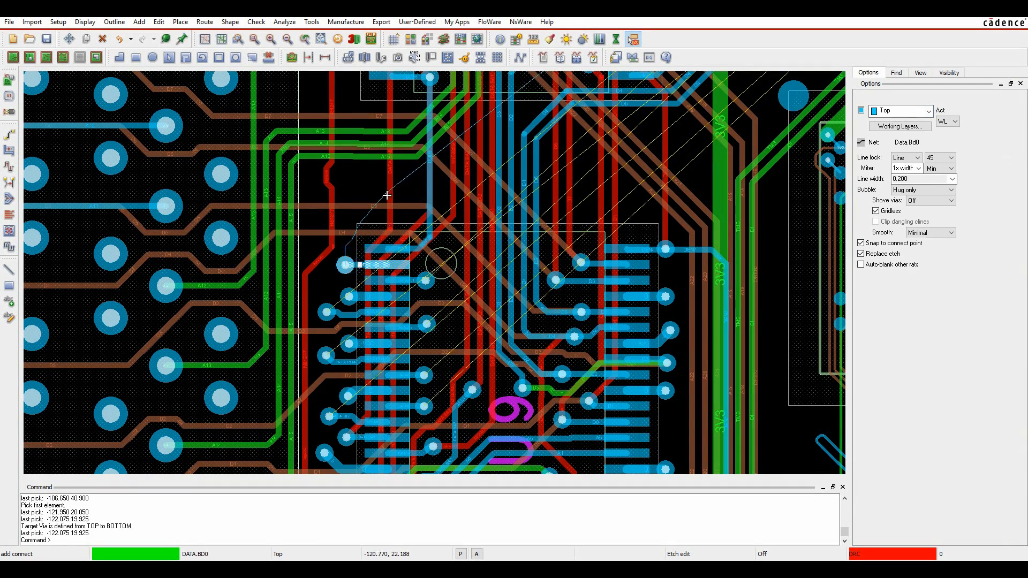
right_click(358, 222)
left_click(407, 376)
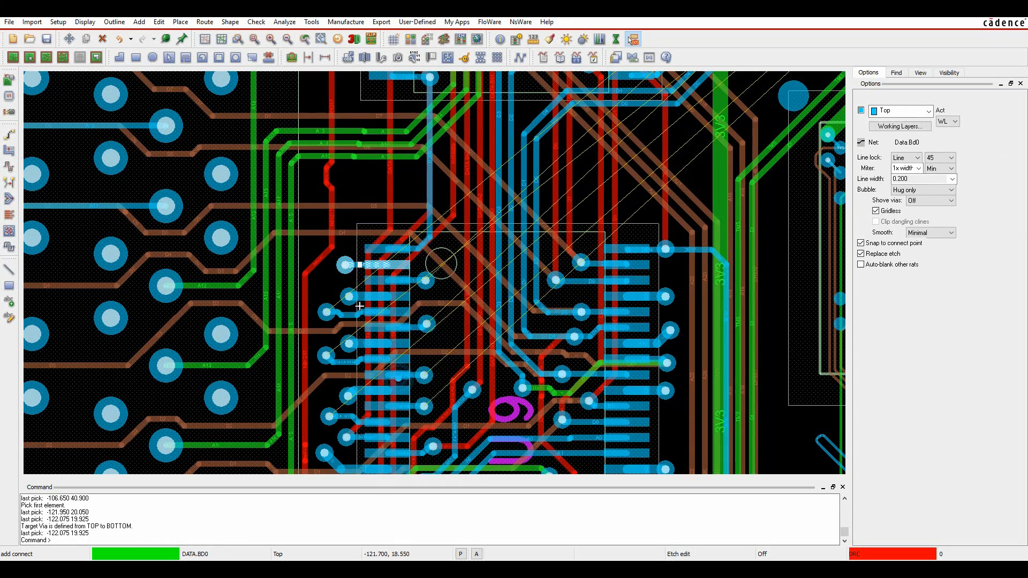
right_click(358, 216)
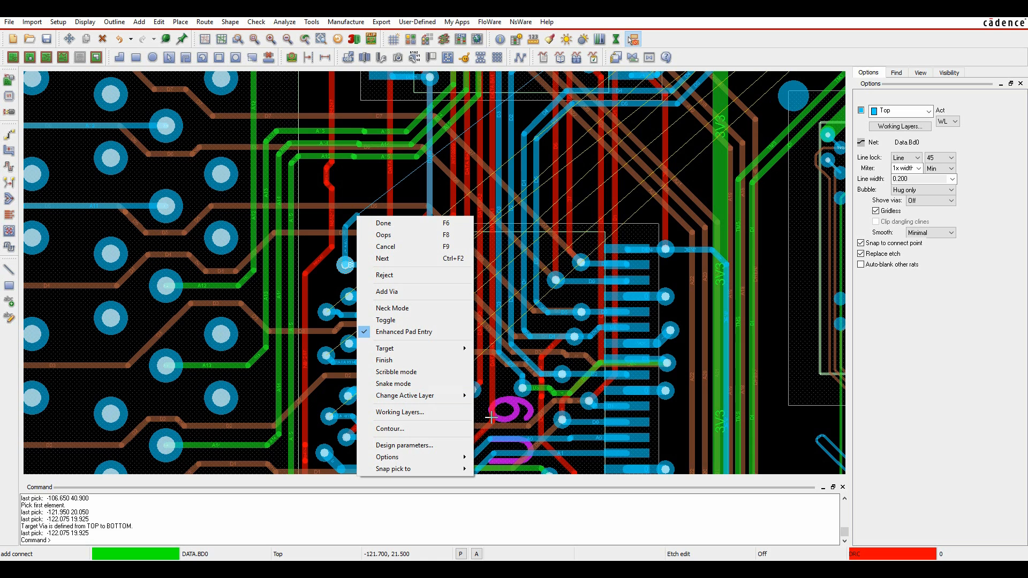
mouse_move(449, 398)
left_click(497, 421)
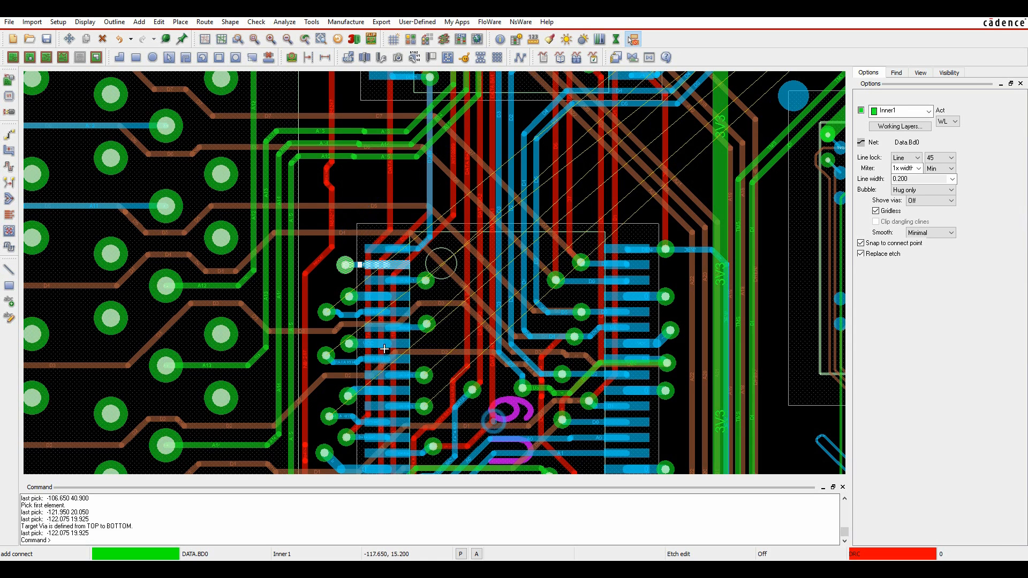
Route the DATA.BD0 trace on Inner1 between the existing vias and pads to the open area beside the 3V3 trace.
left_click(374, 182)
left_click(456, 163)
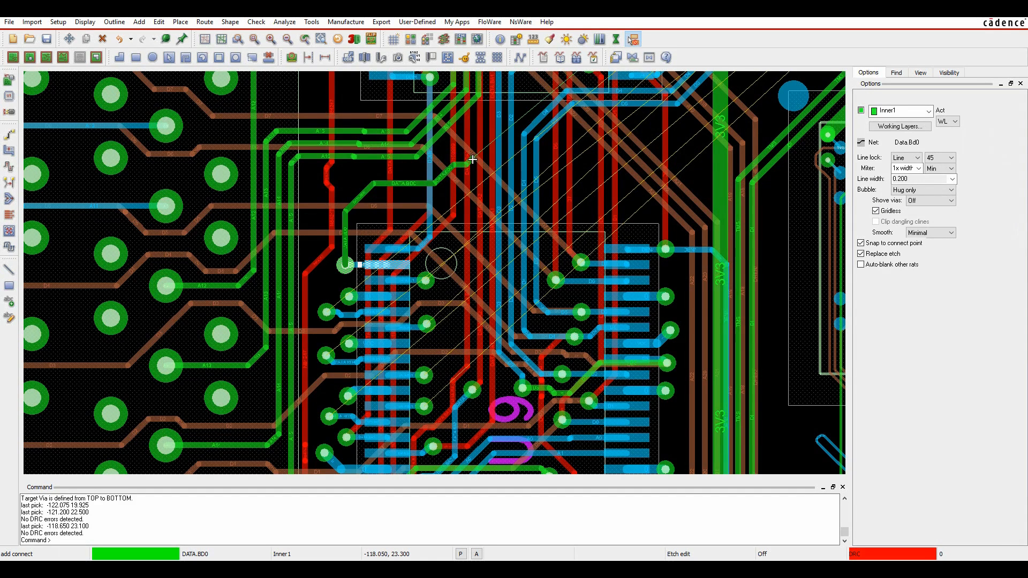
left_click(531, 228)
left_click(638, 120)
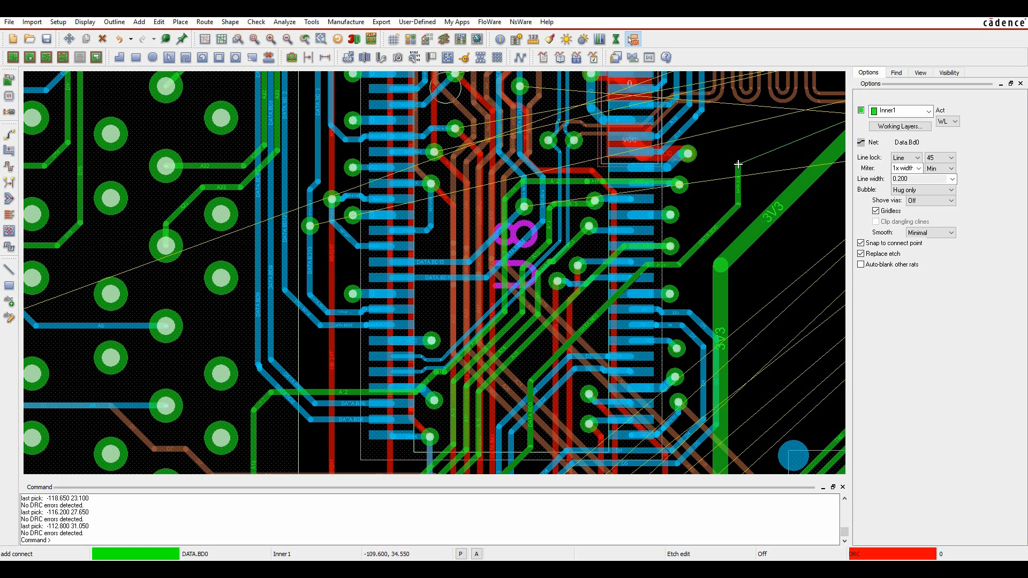
Extend DATA.BD0 toward the 3V3 trace and add staggered vias from Inner1 to Gnd and from Gnd to Top.
double_click(738, 164)
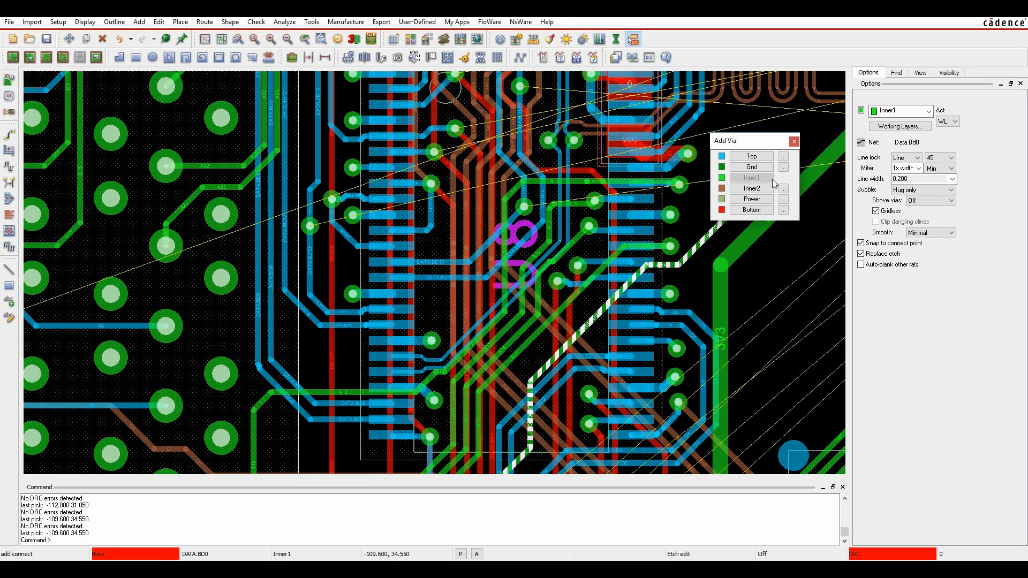
left_click(752, 167)
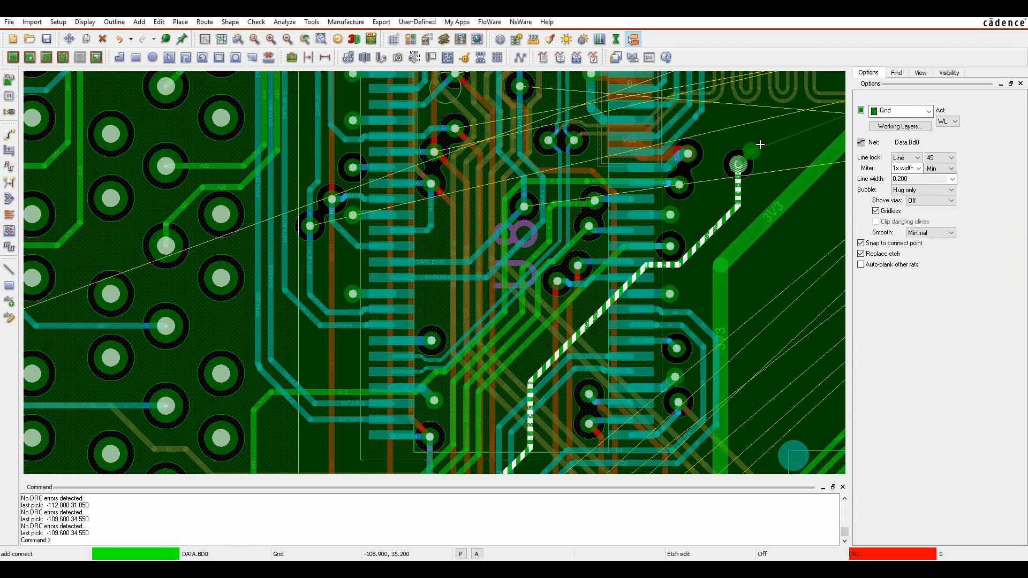
double_click(761, 145)
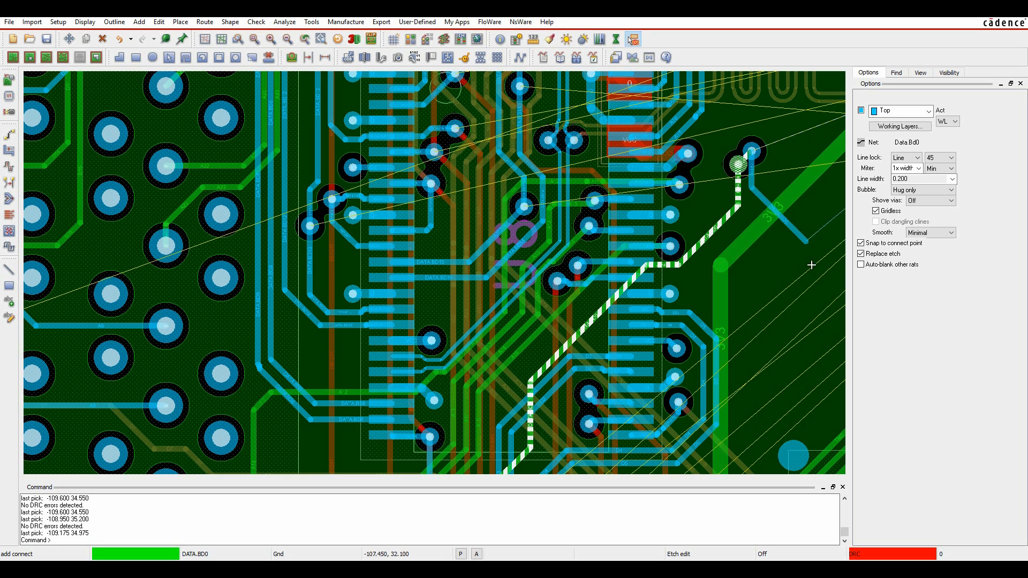
Route DATA.BD0 on Top across the 3V3 trace and step it down with staggered vias through Gnd, Inner1, Inner2 and Power to Bottom.
double_click(810, 243)
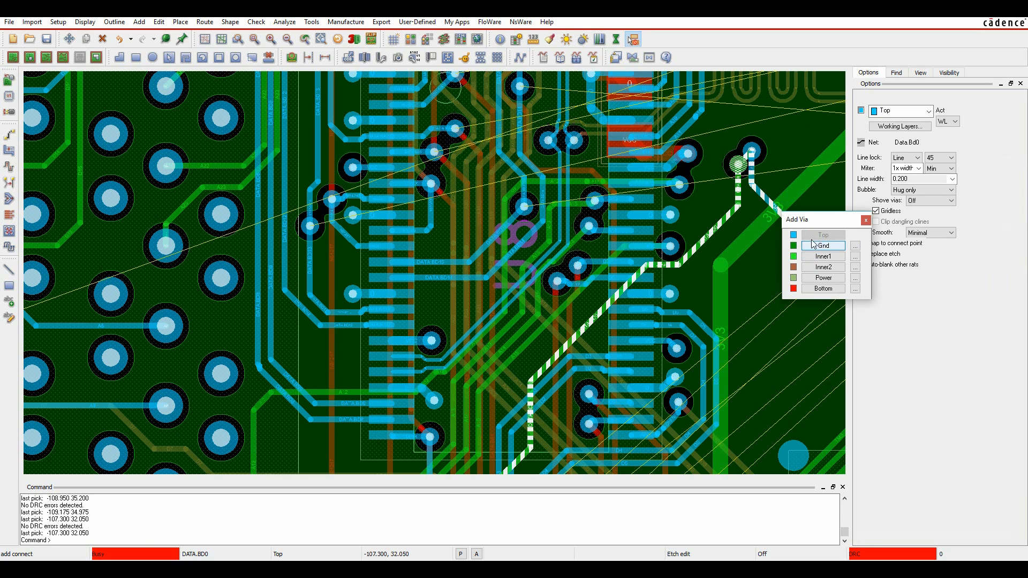
left_click(823, 291)
left_click(818, 268)
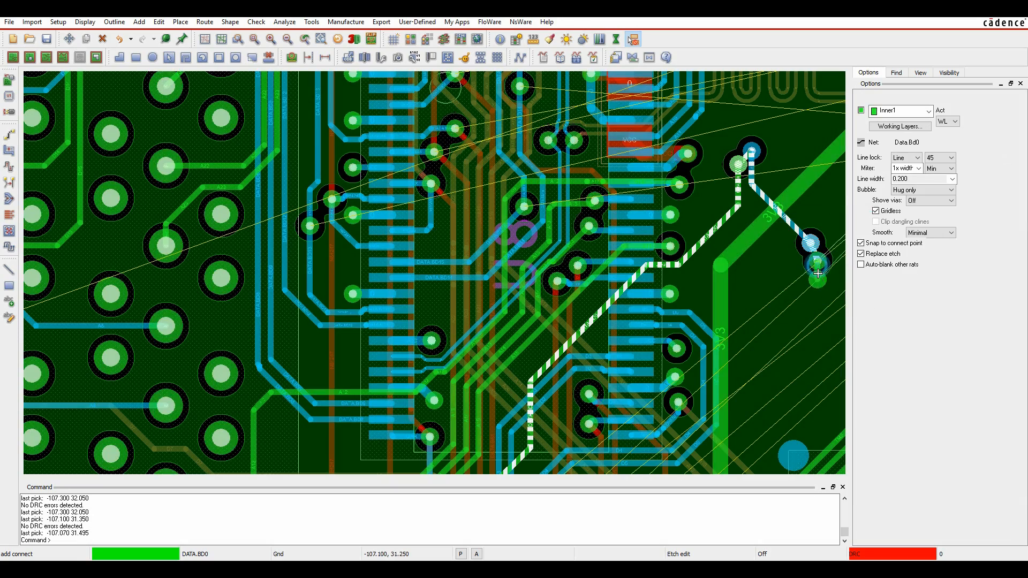
double_click(817, 284)
double_click(802, 303)
double_click(796, 323)
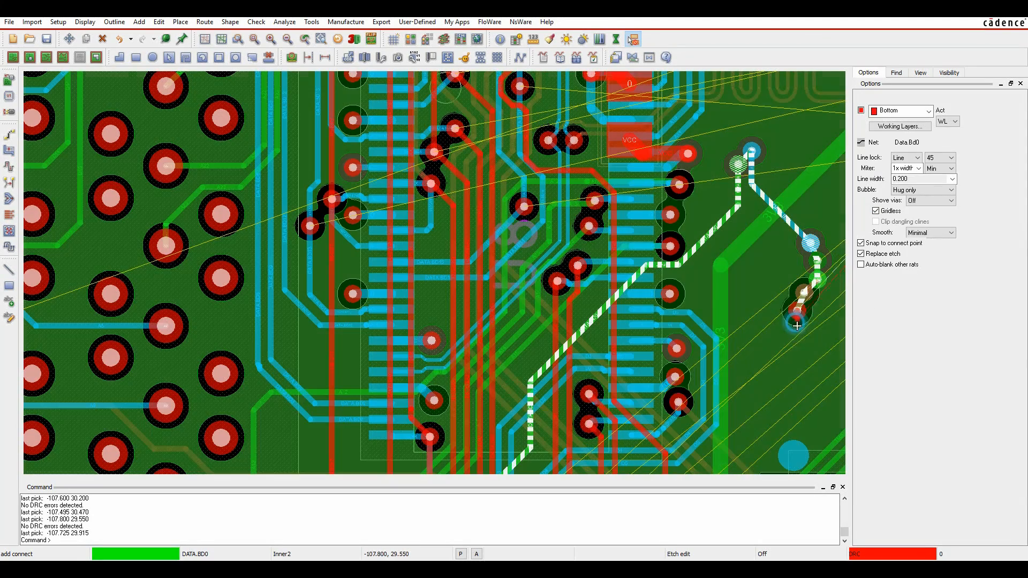
Route a short DATA.BD0 segment on Bottom from the last staggered via and end routing.
left_click(800, 367)
right_click(800, 367)
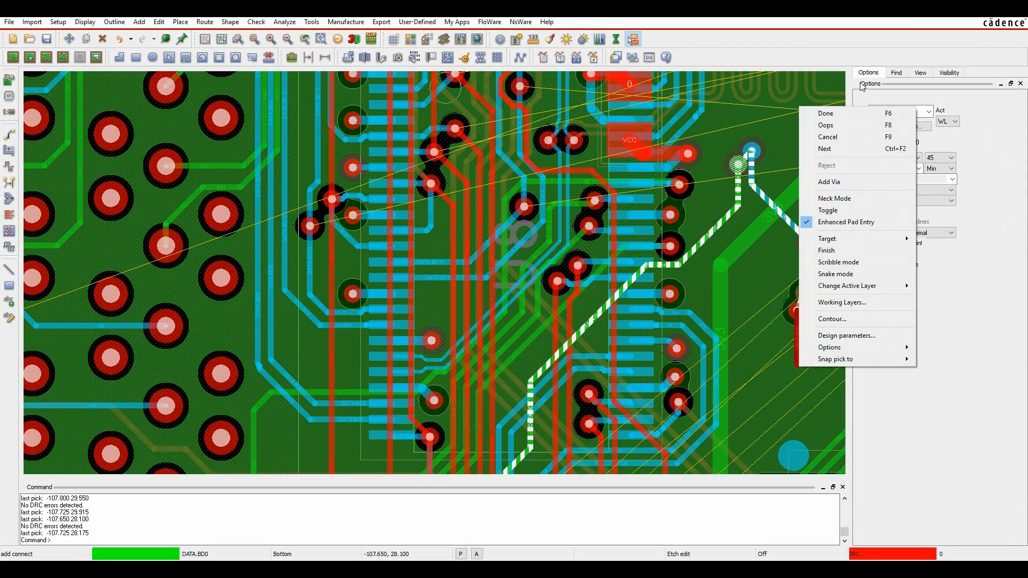
left_click(814, 111)
Switch to general edit and show the DATA.BD0 net in the 3D canvas to inspect its staggered vias from several angles.
middle_click_drag(762, 274, 593, 303)
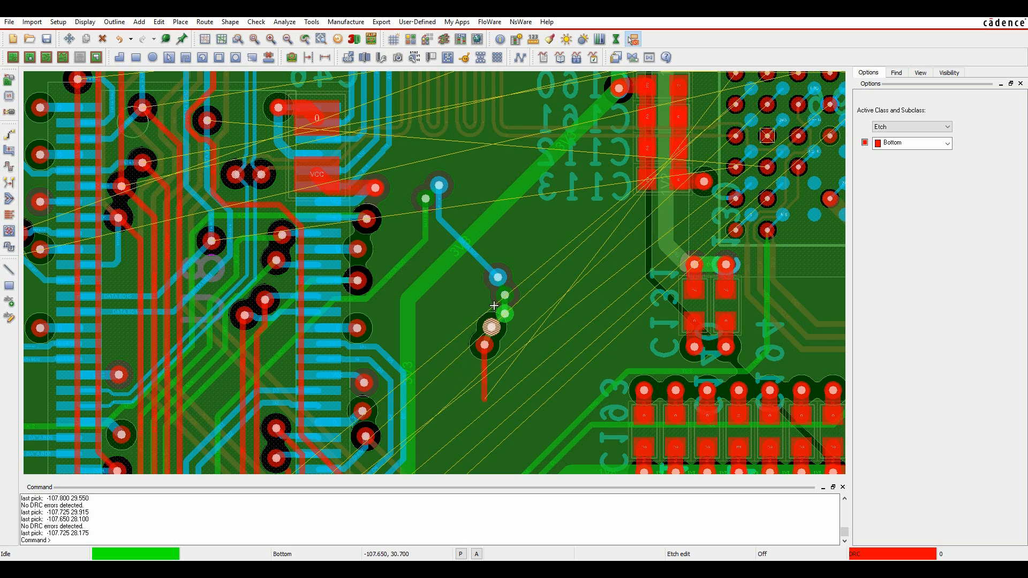
left_click(13, 56)
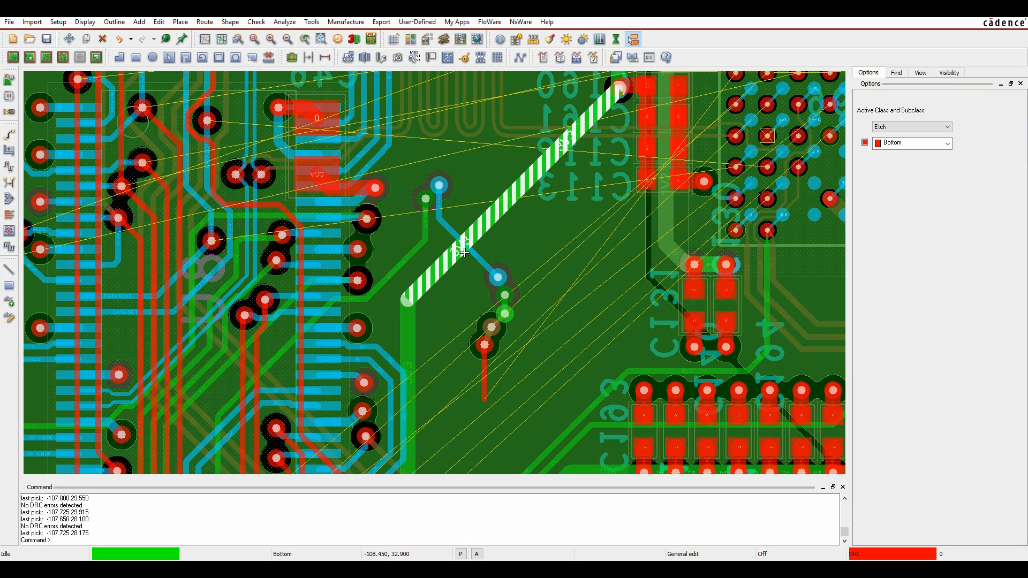
right_click(504, 276)
left_click(536, 391)
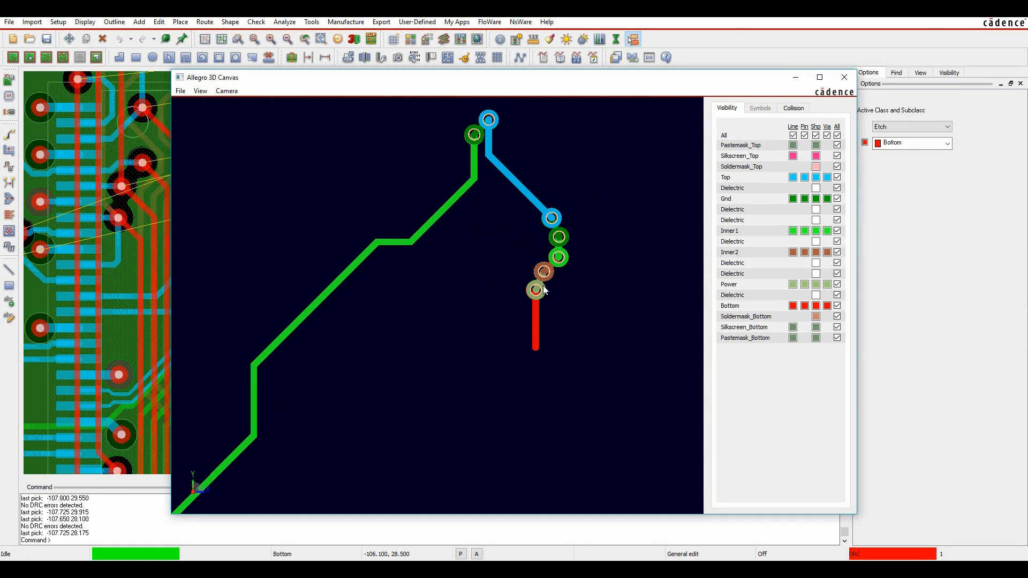
mouse_move(563, 348)
left_mouse_down()
mouse_move(541, 329)
mouse_move(593, 259)
left_mouse_up()
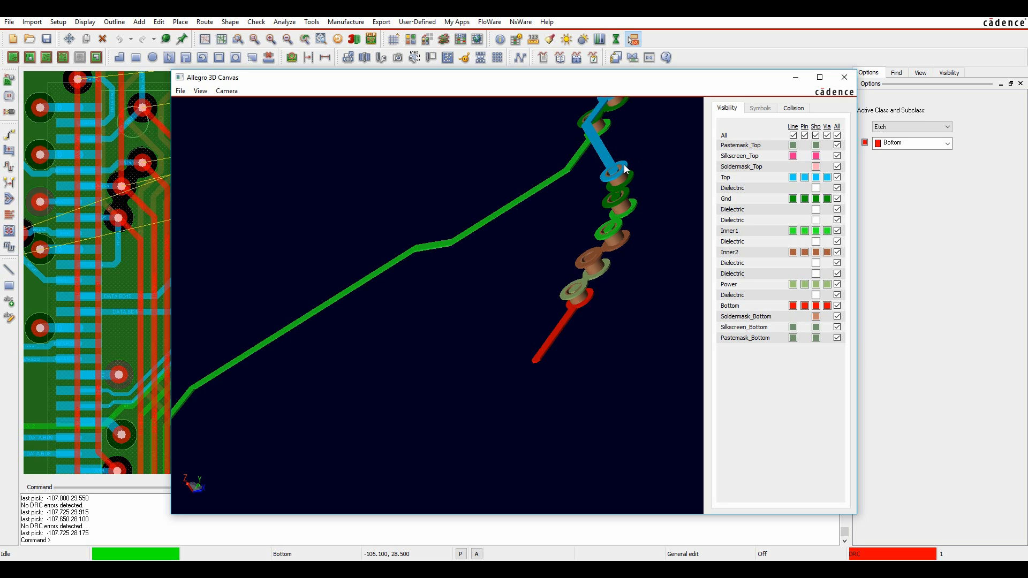
left_click_drag(624, 165, 625, 245)
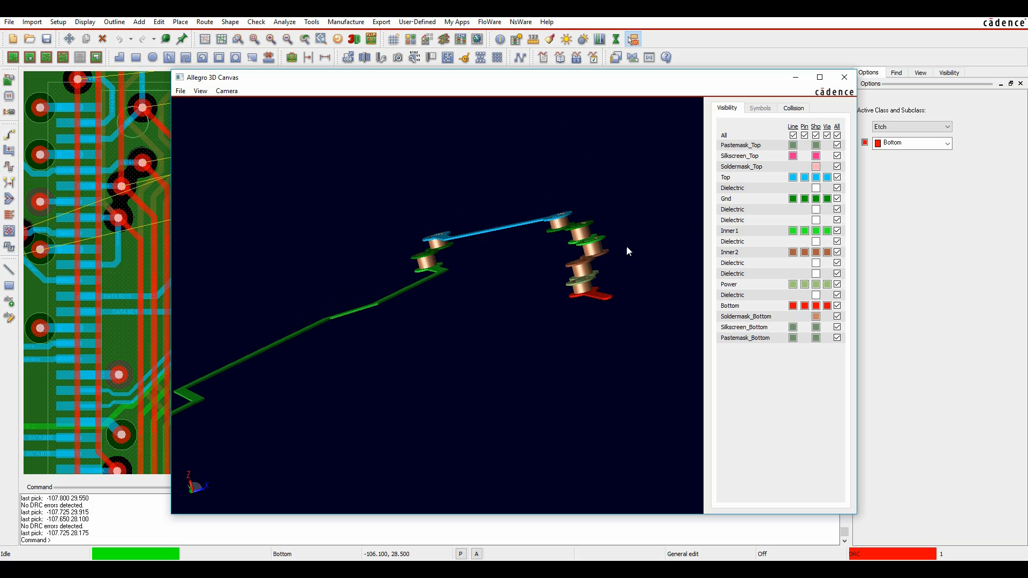
middle_click_drag(424, 365, 632, 205)
middle_click_drag(180, 467, 328, 395)
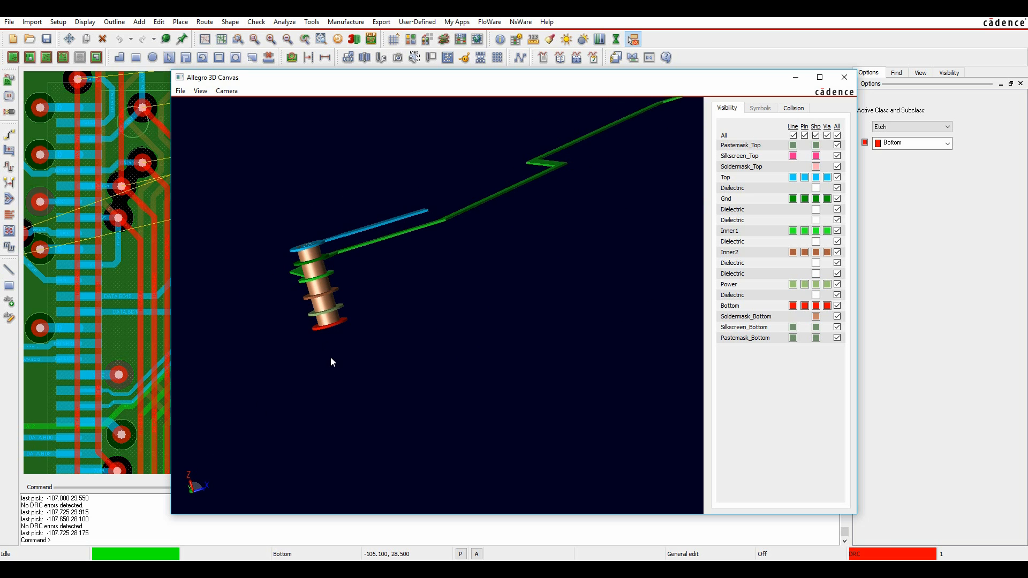